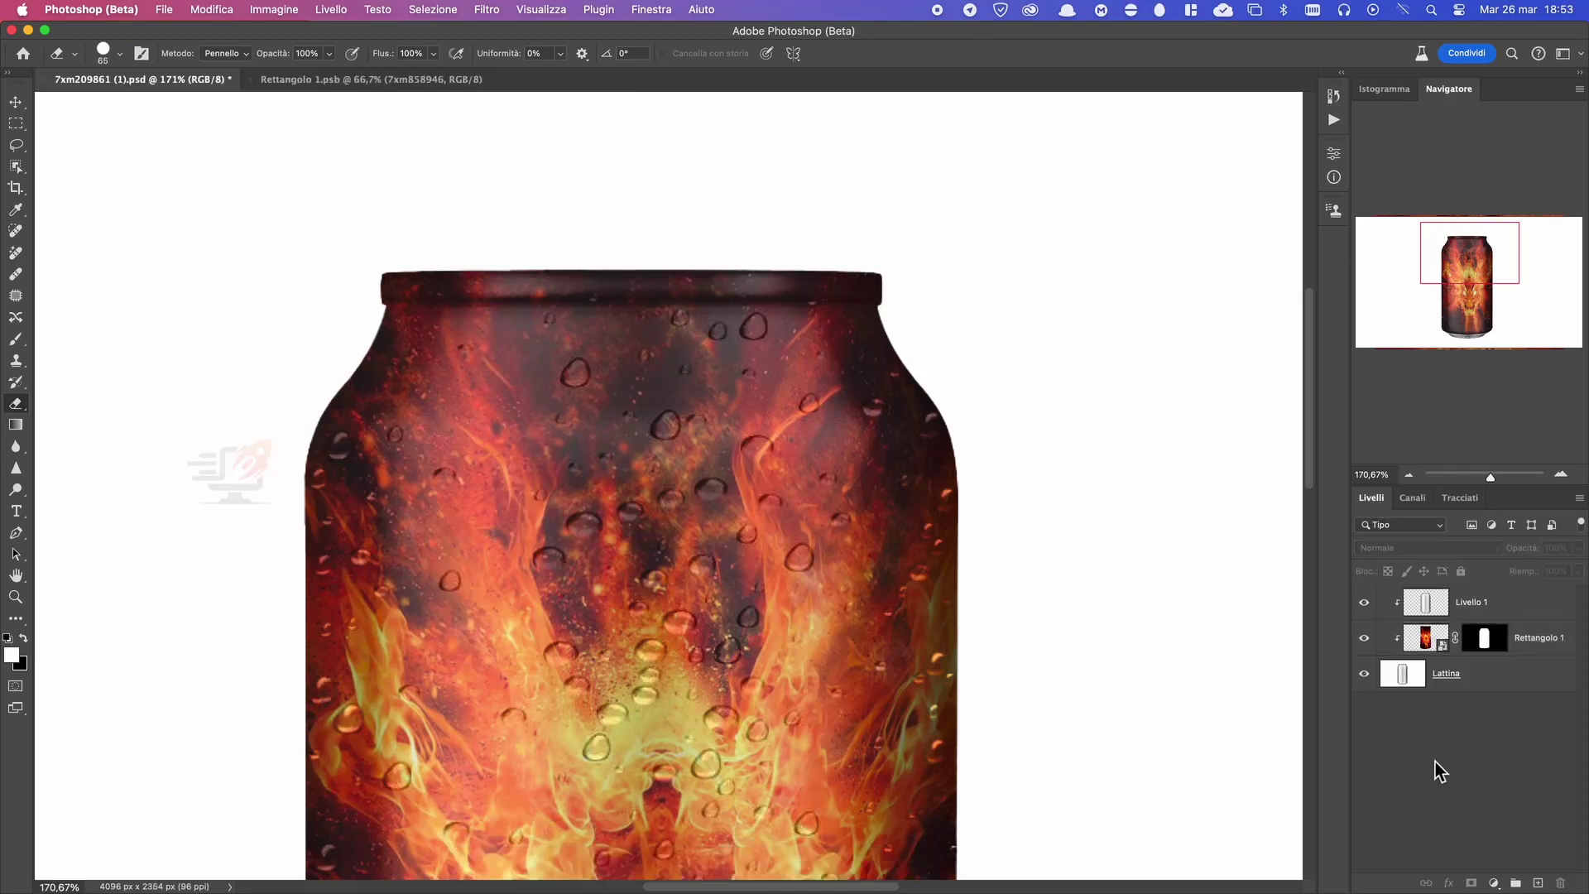
Trace the can's top rim with a closed pen path and turn it into a selection.
{"action": "scroll", "coordinate": [534, 301], "scroll_direction": "up", "scroll_amount": 3}
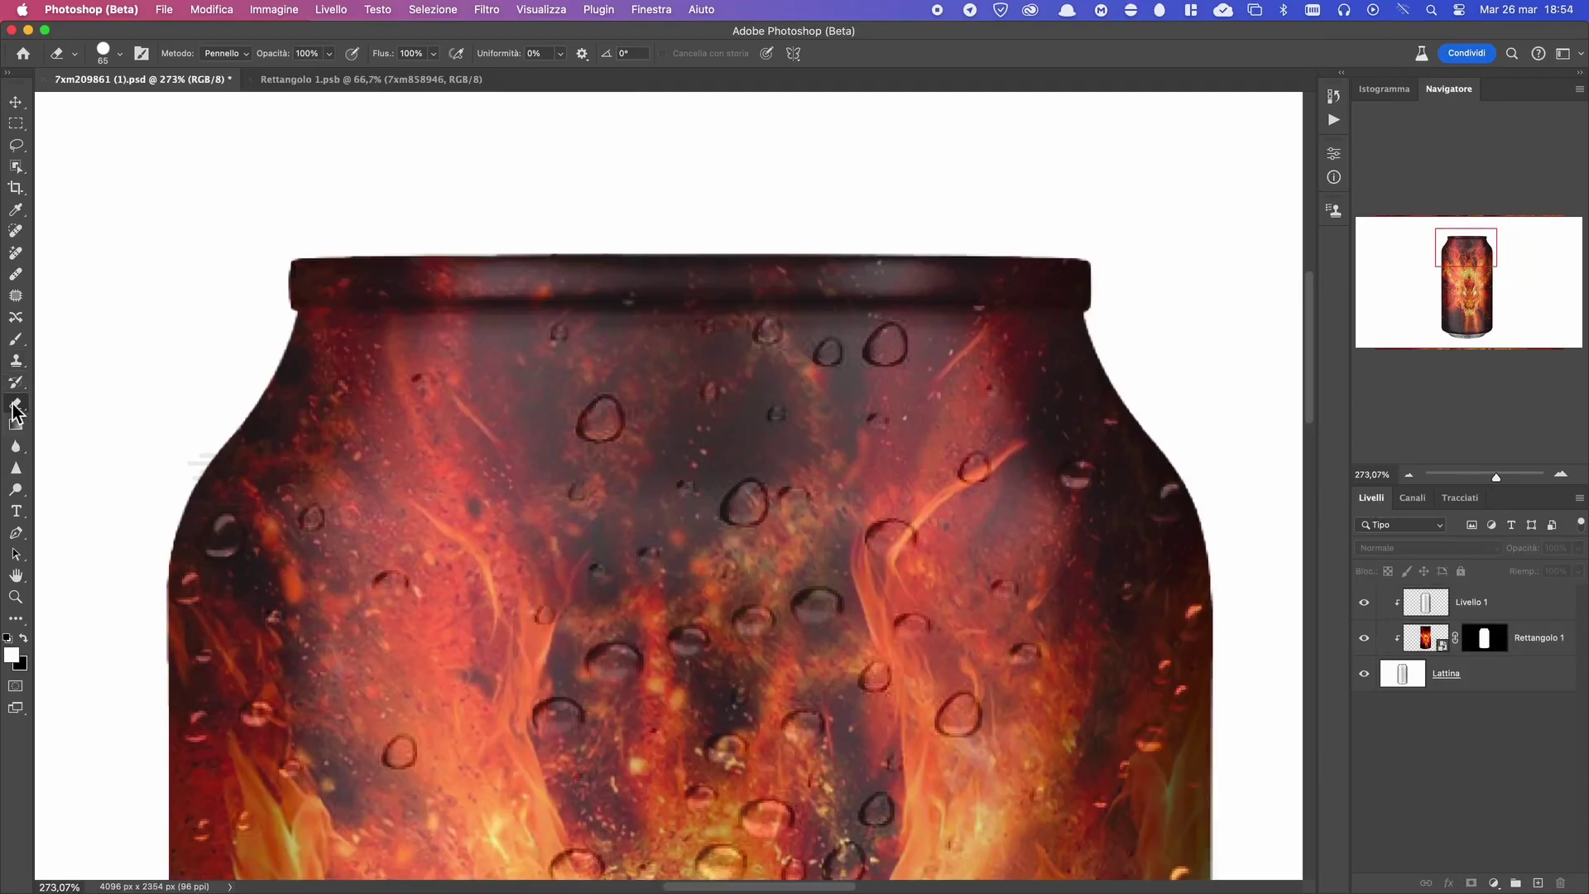
{"action": "left_click", "coordinate": [15, 534]}
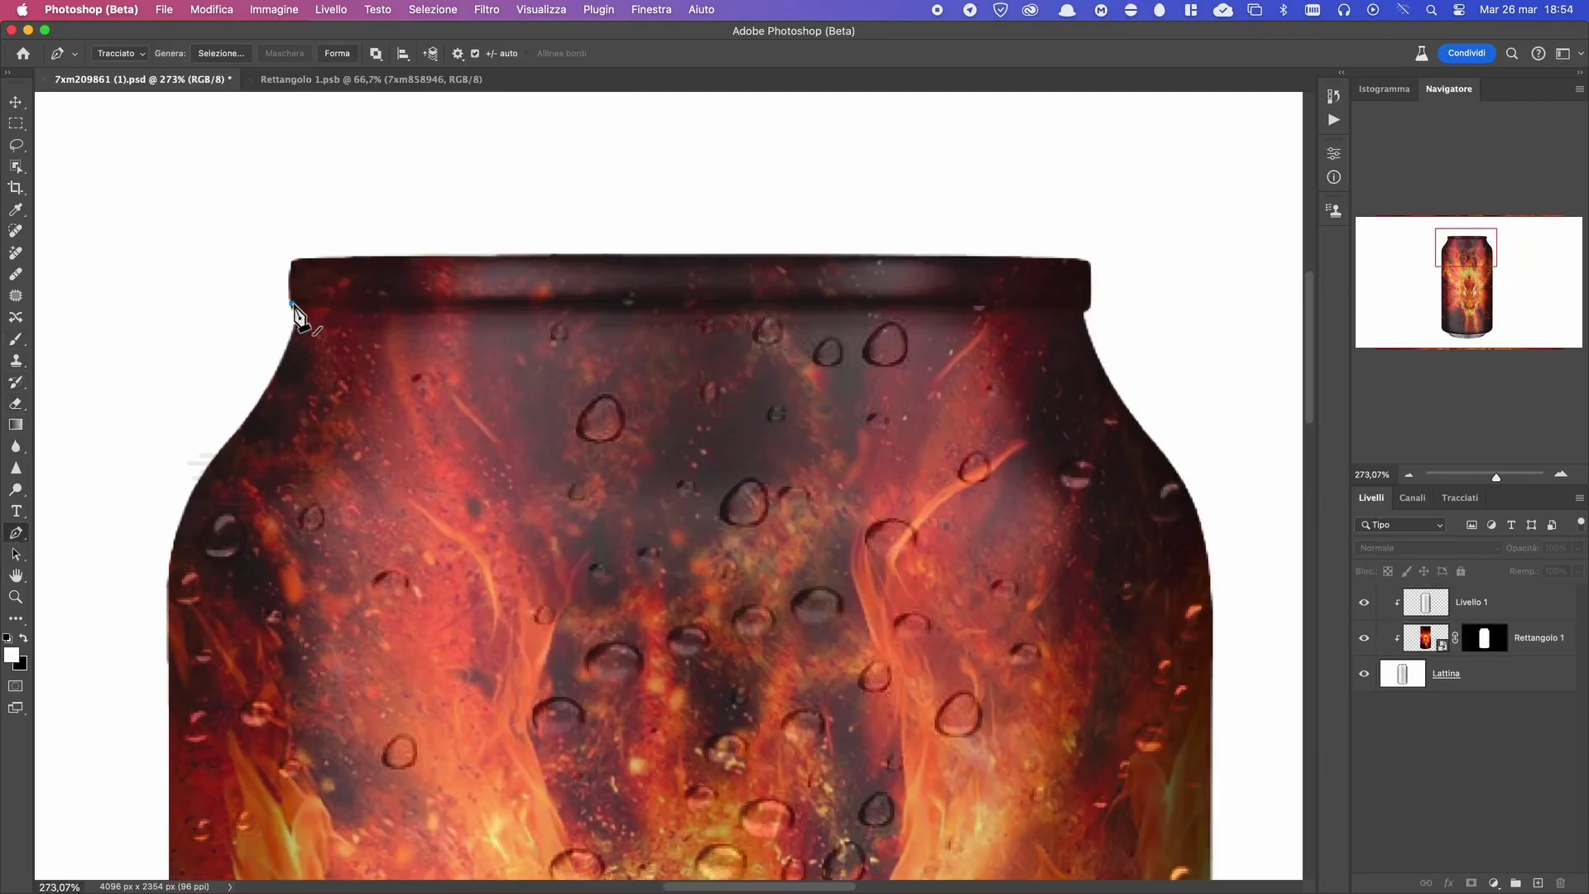
{"action": "left_click", "coordinate": [291, 304]}
{"action": "left_click", "coordinate": [1088, 306]}
{"action": "left_click", "coordinate": [692, 301]}
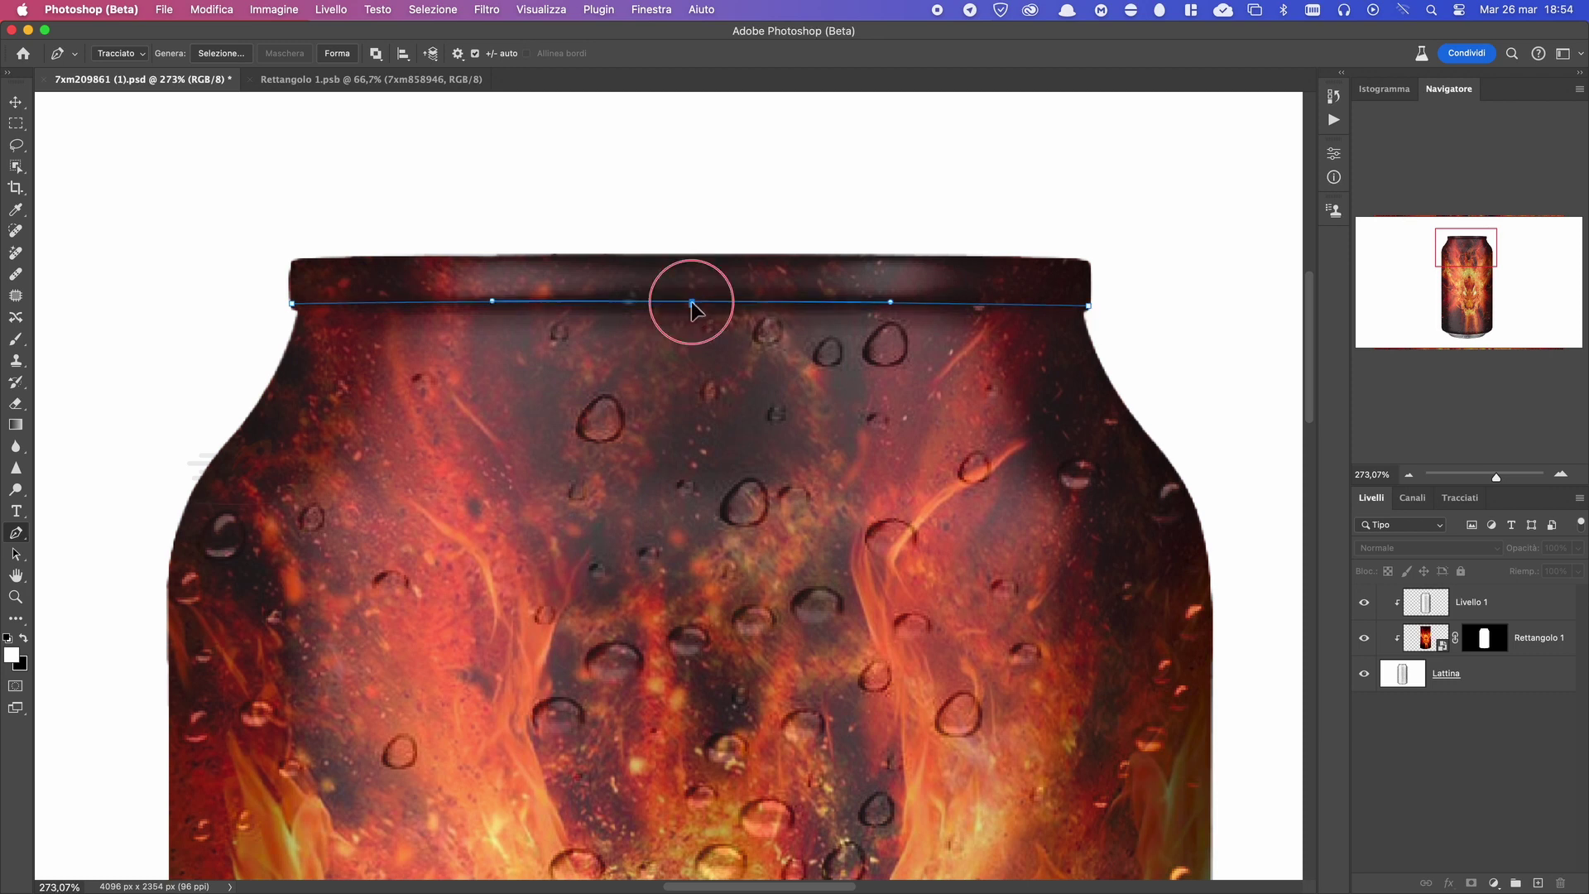
{"action": "left_click", "coordinate": [1152, 248]}
{"action": "left_click", "coordinate": [1057, 188]}
{"action": "left_click", "coordinate": [307, 212]}
{"action": "left_click", "coordinate": [225, 264]}
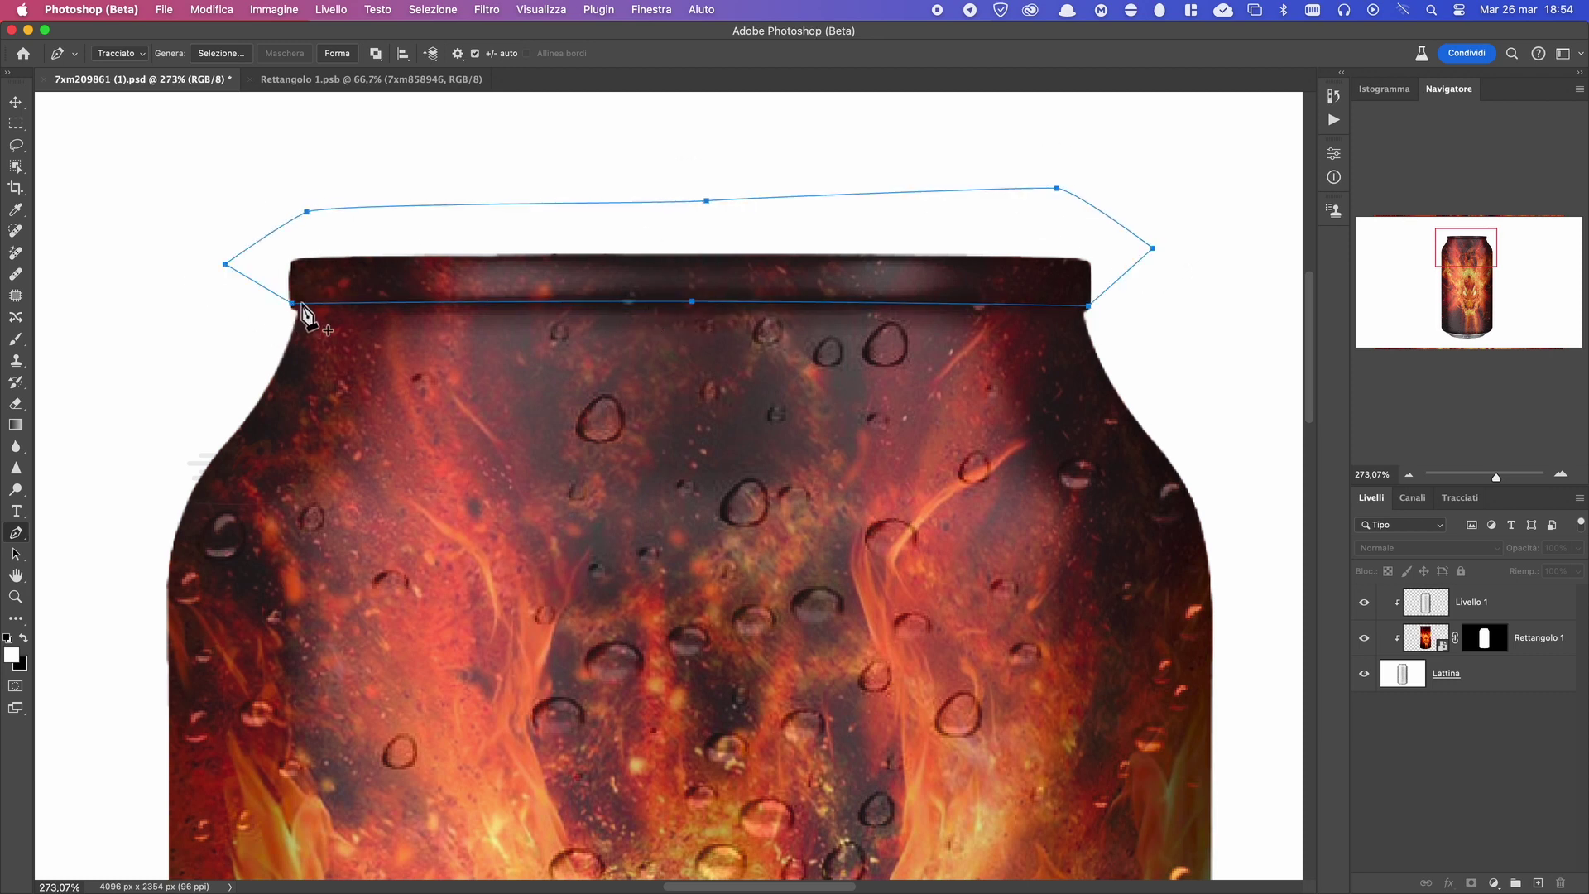
{"action": "left_click", "coordinate": [291, 303]}
{"action": "right_click", "coordinate": [483, 233]}
{"action": "left_click", "coordinate": [529, 315]}
{"action": "left_click", "coordinate": [891, 380]}
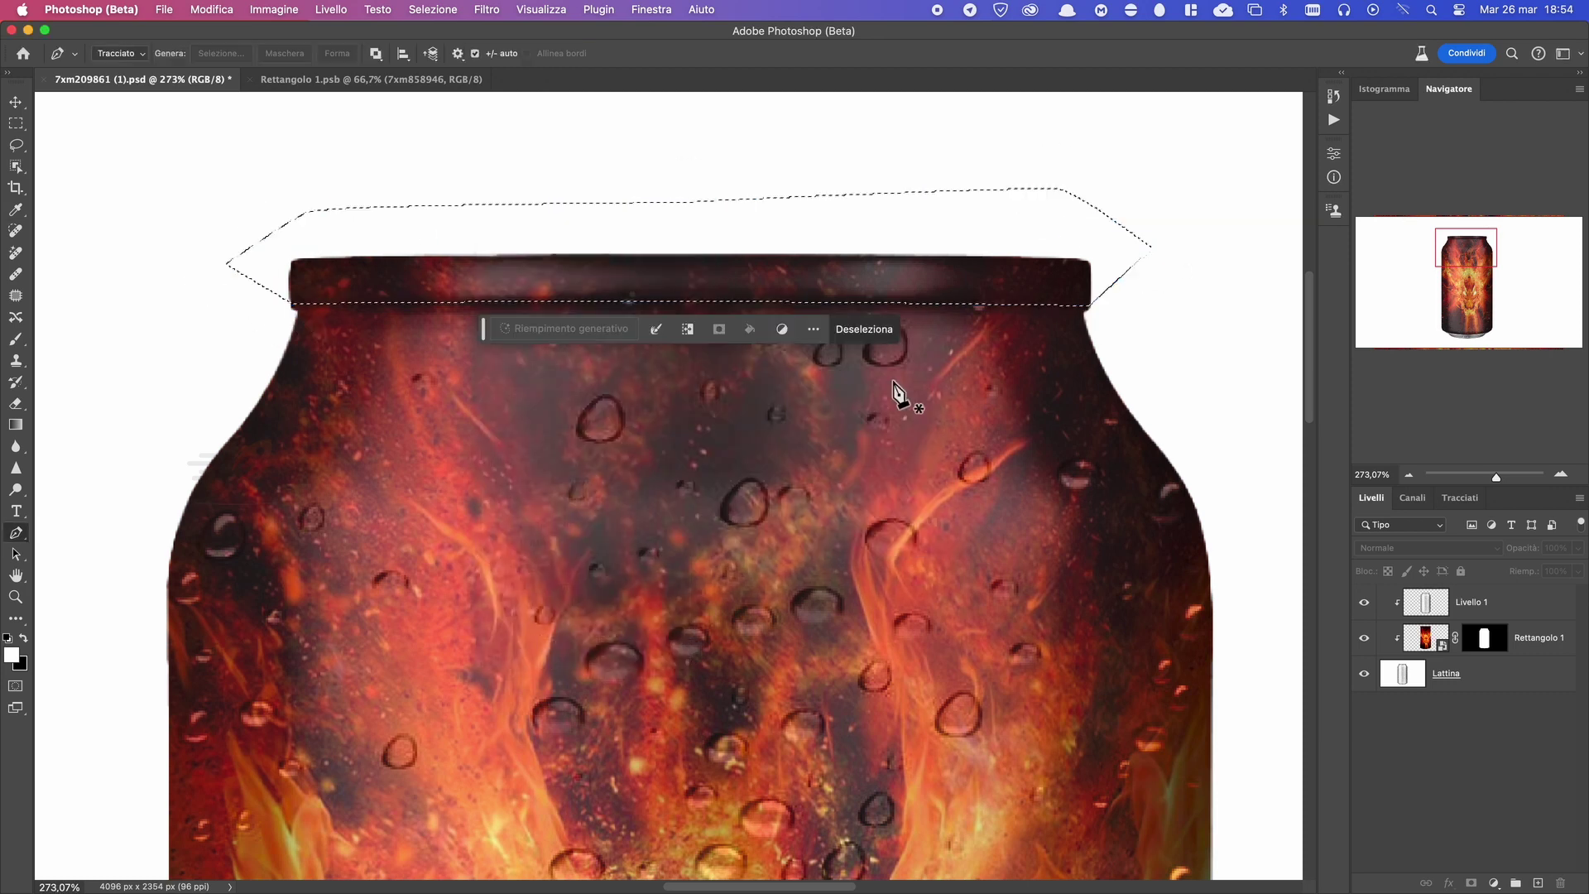
Erase the fire texture from the rim on Rettangolo 1's layer mask, then deselect.
{"action": "left_click", "coordinate": [15, 403]}
{"action": "left_click", "coordinate": [1484, 637]}
{"action": "mouse_move", "coordinate": [1110, 284]}
{"action": "left_mouse_down"}
{"action": "mouse_move", "coordinate": [443, 266]}
{"action": "mouse_move", "coordinate": [629, 277]}
{"action": "left_mouse_up"}
{"action": "key", "text": "super+d"}
Place the cherry-blossom image inside the Rettangolo 1 smart object, scaled to fill the label.
{"action": "scroll", "coordinate": [1121, 281], "scroll_direction": "down", "scroll_amount": 5}
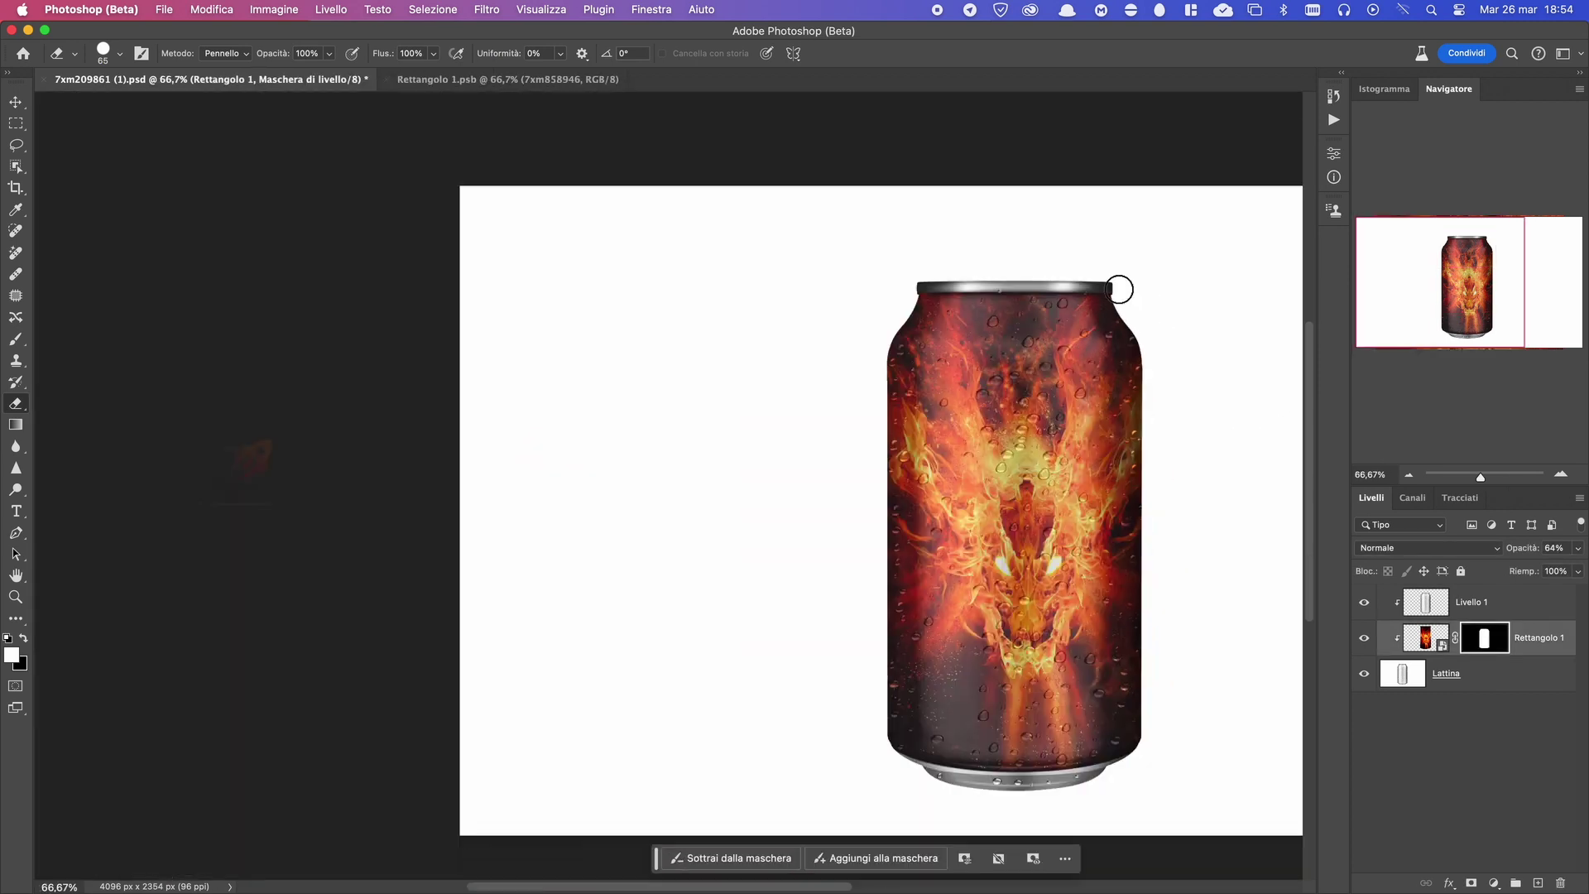
{"action": "scroll", "coordinate": [854, 293], "scroll_direction": "down", "scroll_amount": 2}
{"action": "scroll", "coordinate": [777, 445], "scroll_direction": "right", "scroll_amount": 2}
{"action": "scroll", "coordinate": [773, 444], "scroll_direction": "right", "scroll_amount": 3}
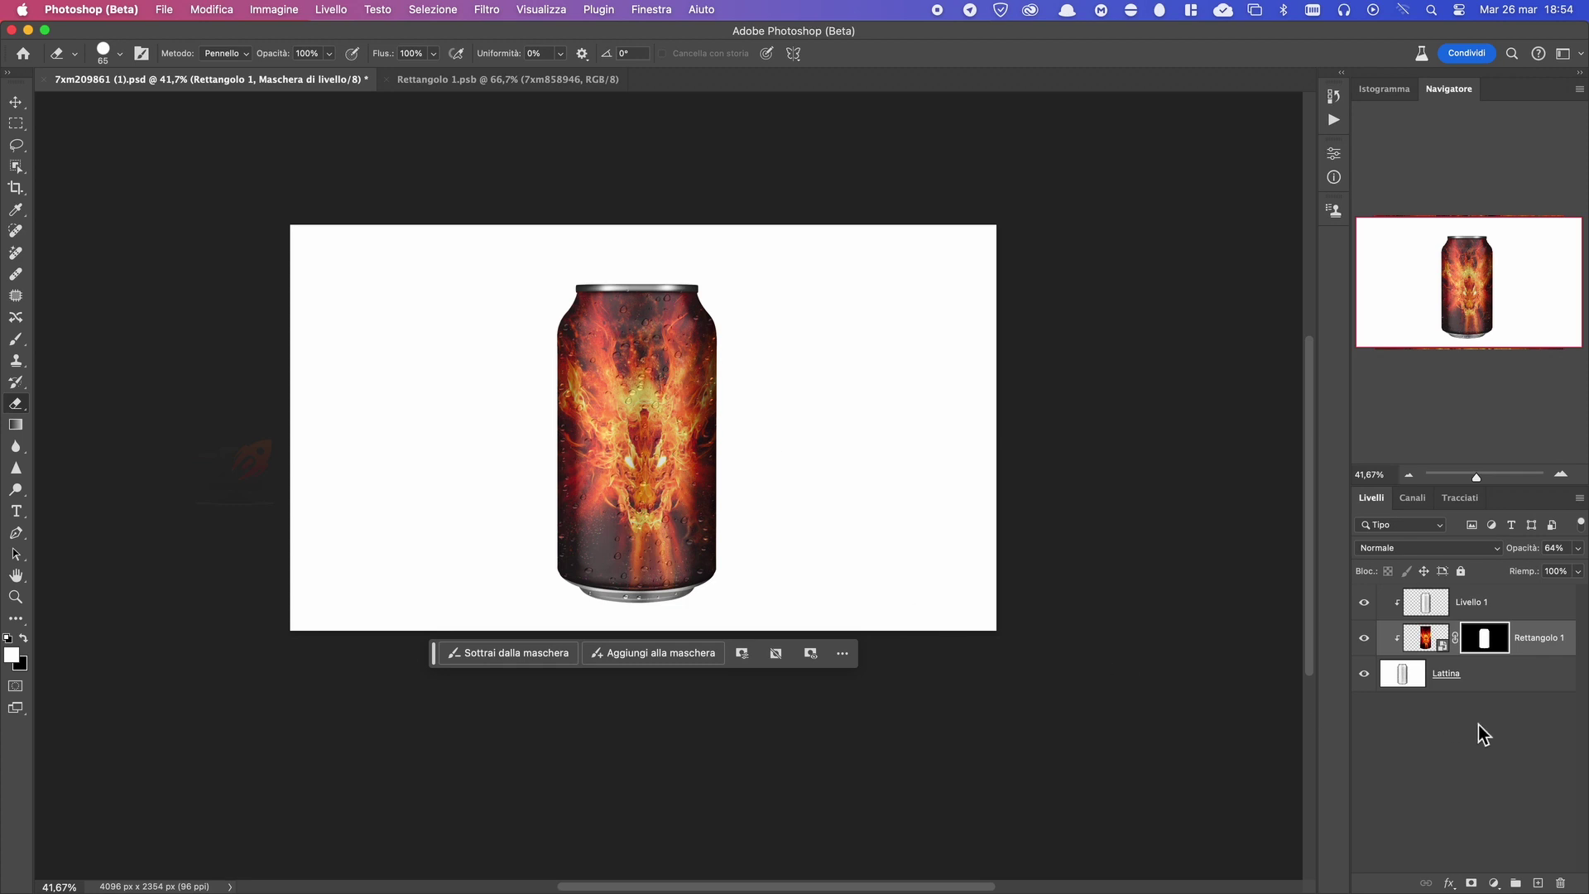
{"action": "double_click", "coordinate": [1415, 637]}
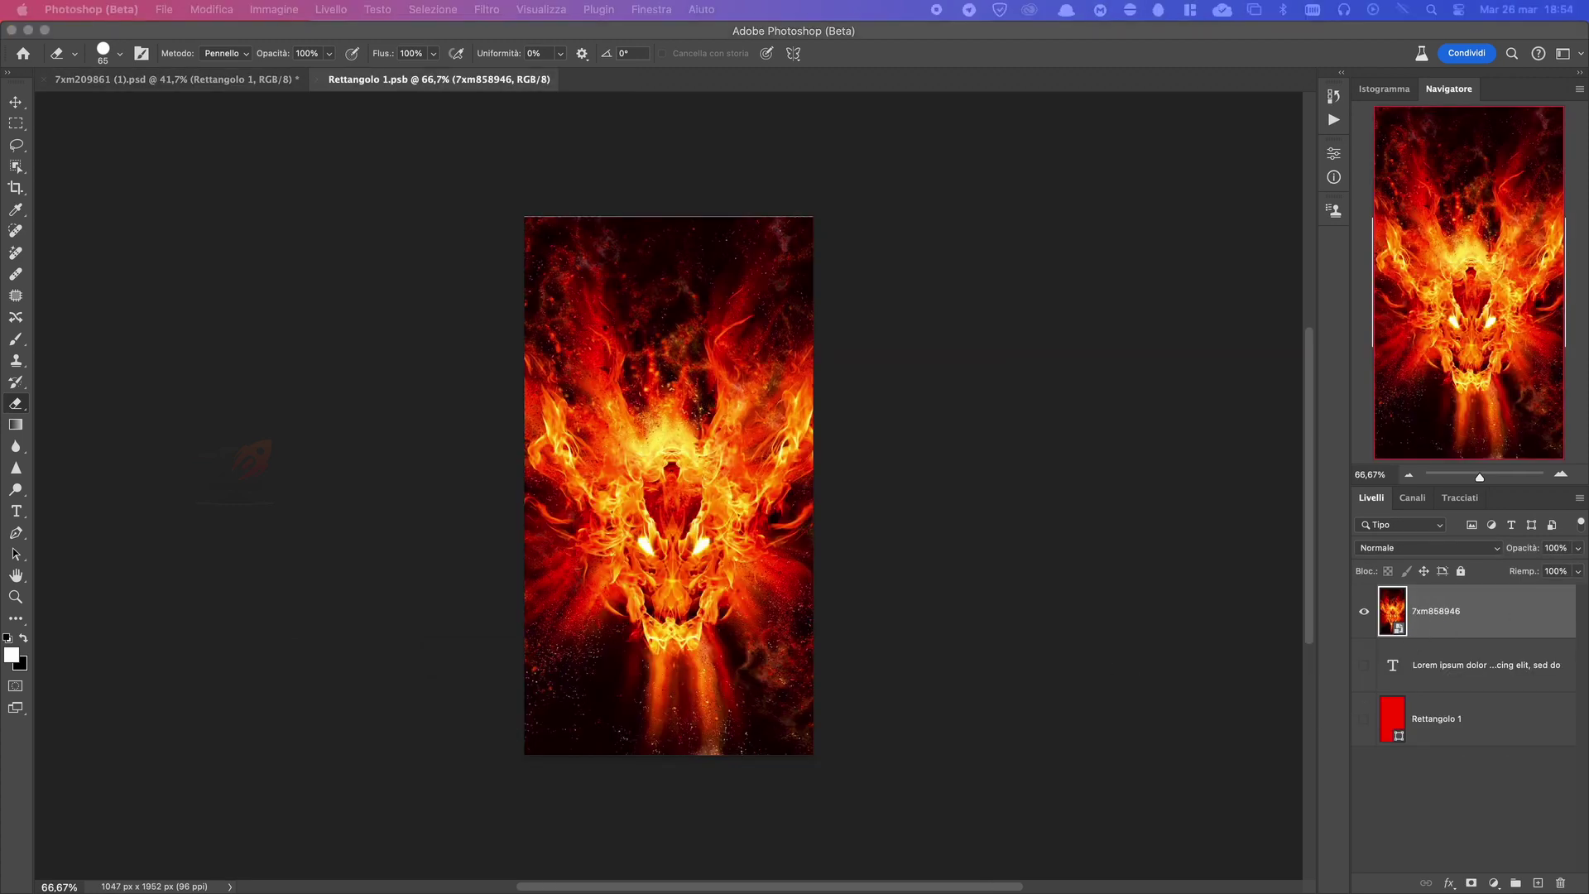
{"action": "left_click_drag", "start_coordinate": [873, 488], "coordinate": [709, 513]}
{"action": "left_click_drag", "start_coordinate": [669, 293], "coordinate": [681, 218]}
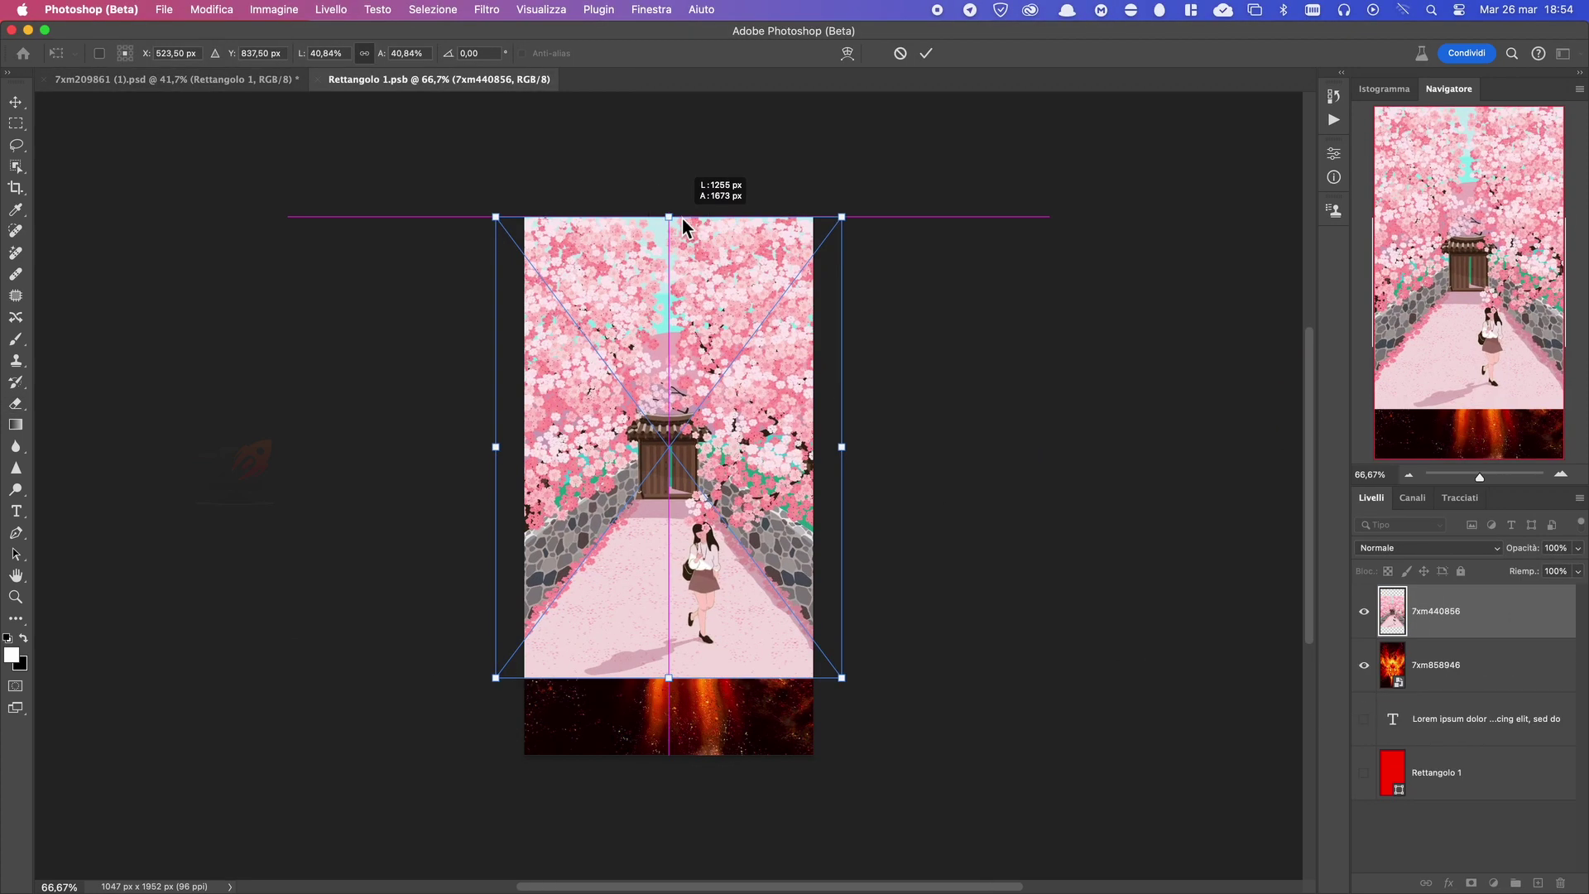
{"action": "left_click_drag", "start_coordinate": [669, 678], "coordinate": [685, 753]}
Hide the fire layer, save the smart object, and raise label opacity to 78% in the mockup.
{"action": "left_click", "coordinate": [926, 54]}
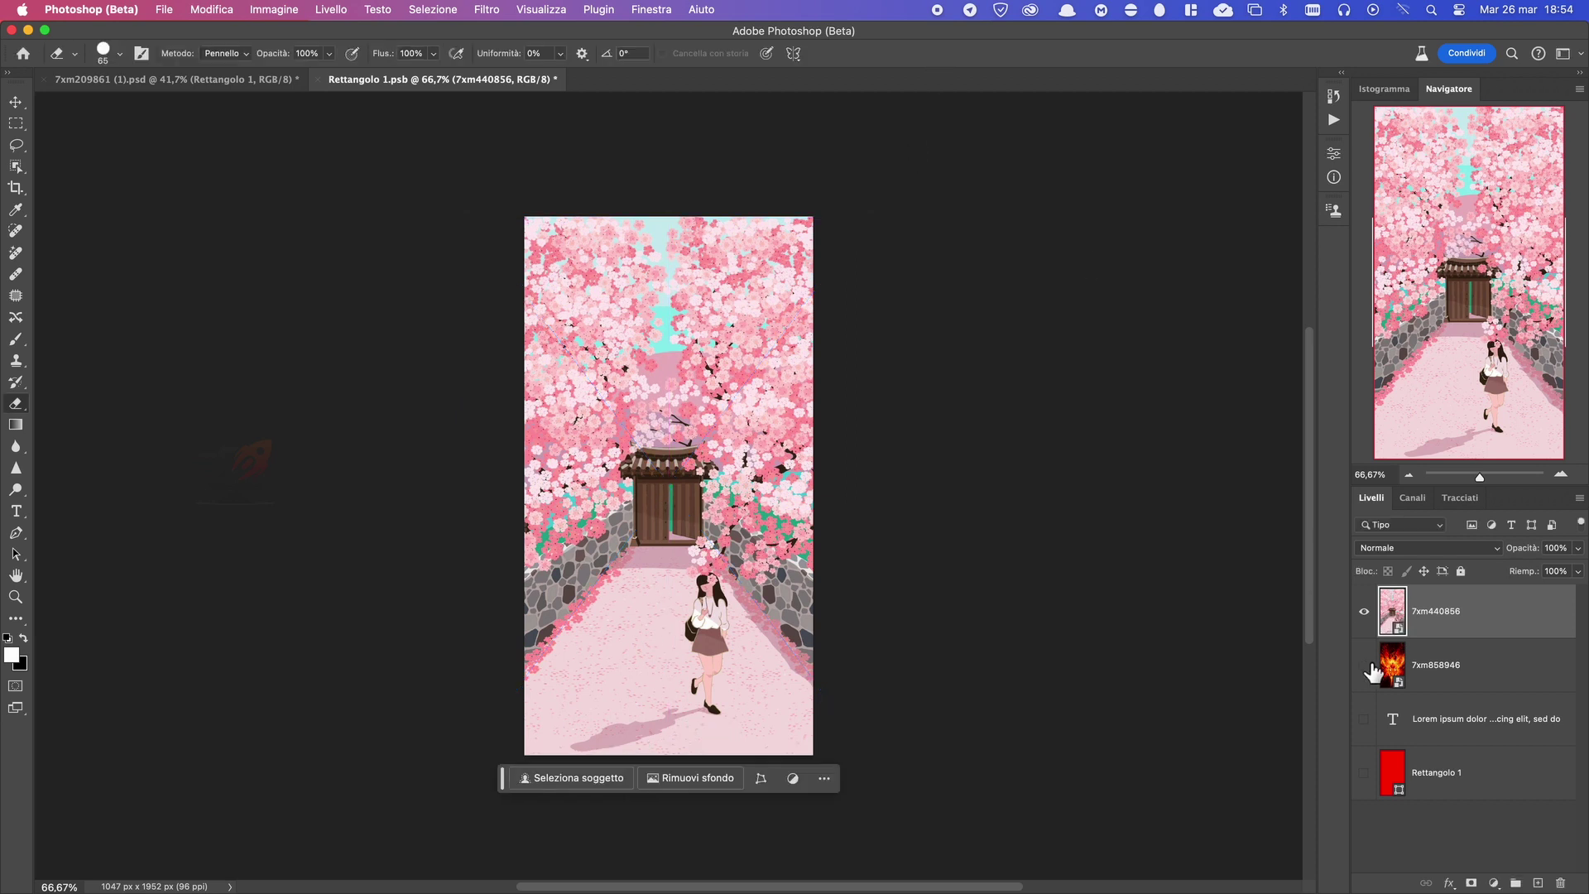
{"action": "key", "text": "super+s"}
{"action": "left_click", "coordinate": [238, 80]}
{"action": "scroll", "coordinate": [667, 341], "scroll_direction": "up", "scroll_amount": 2}
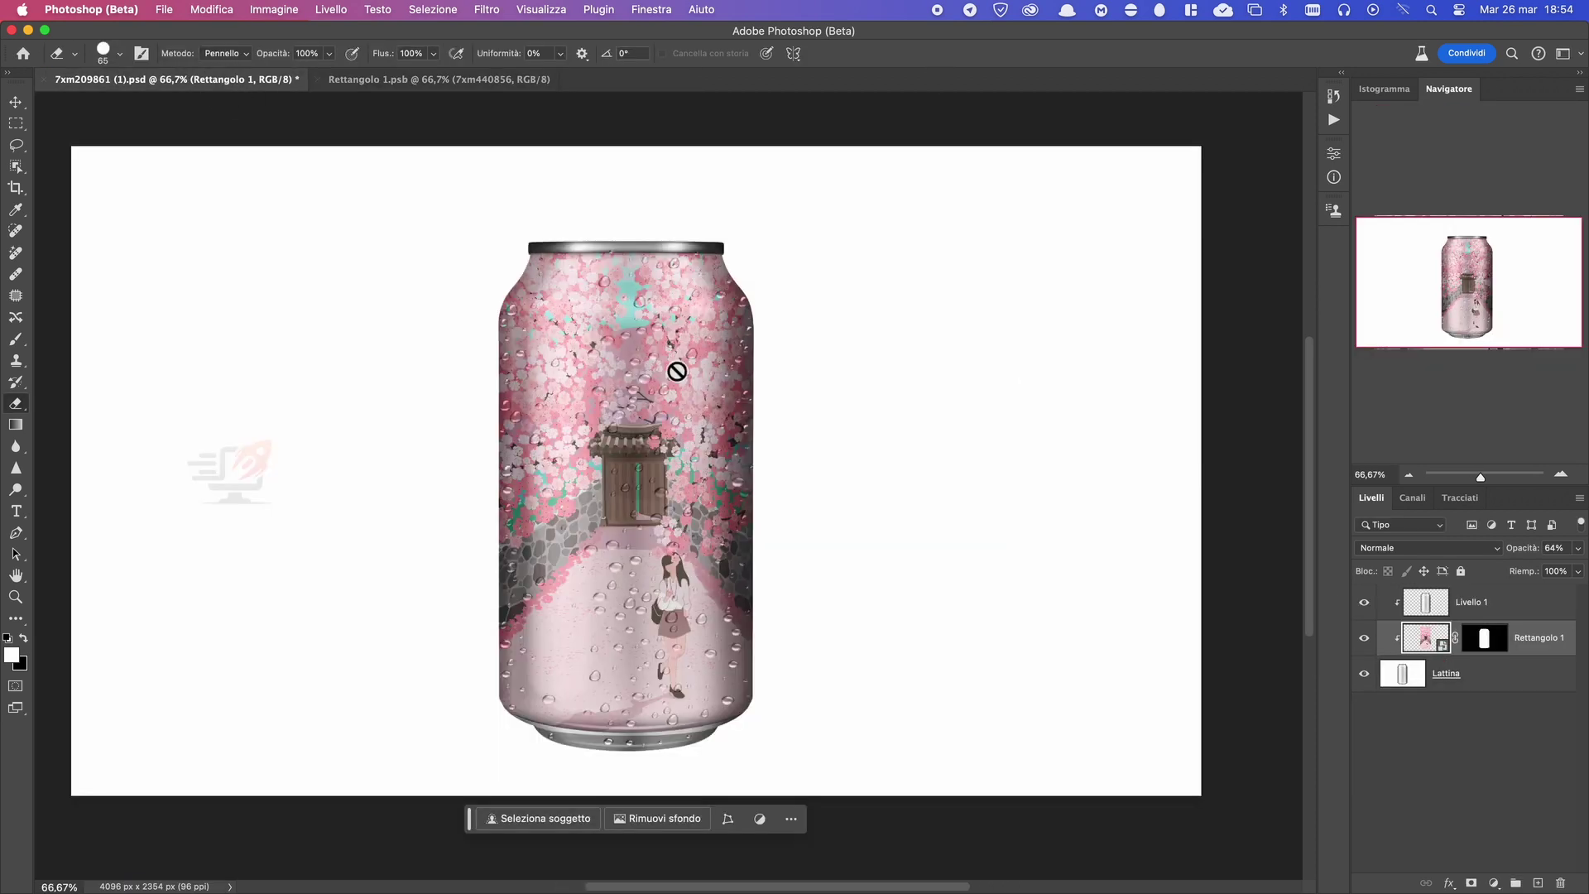
{"action": "left_click_drag", "start_coordinate": [1577, 547], "coordinate": [1567, 577]}
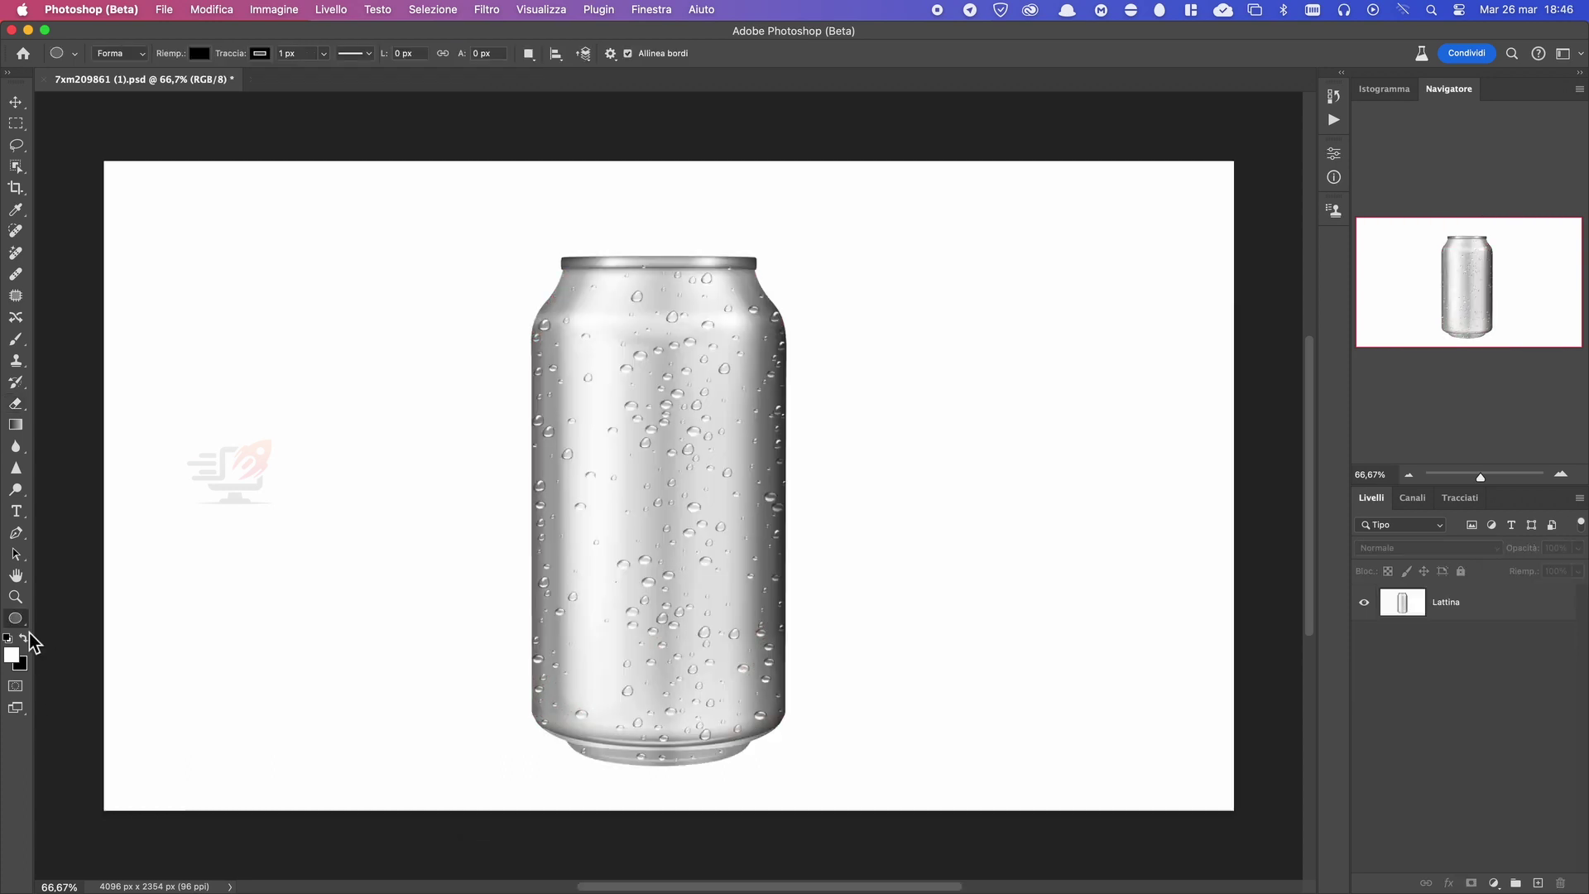
{"action": "right_click", "coordinate": [20, 621]}
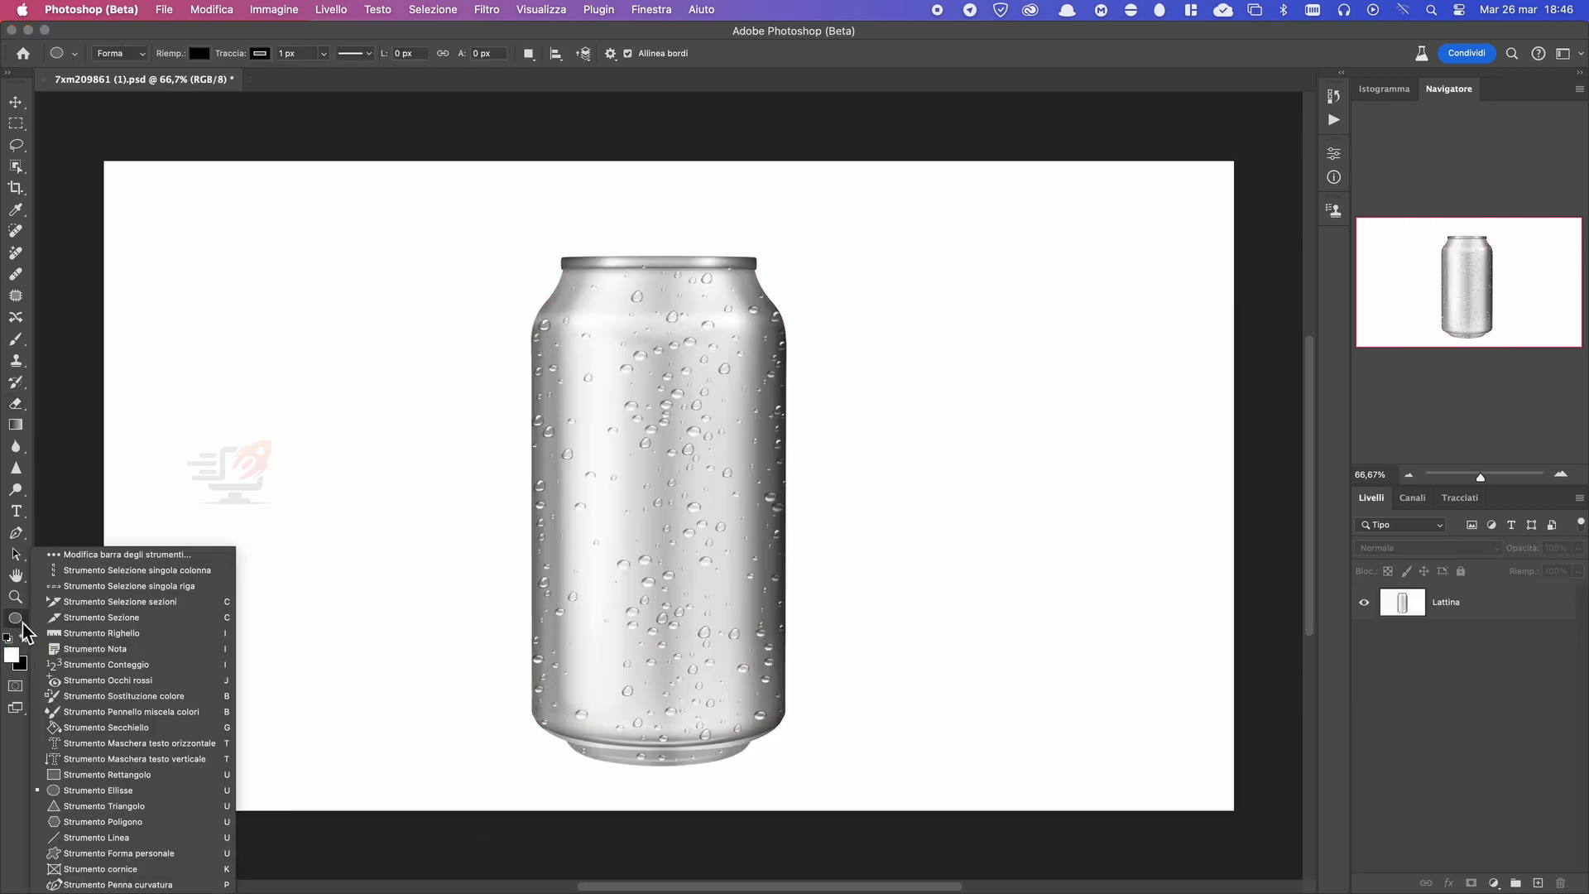
{"action": "left_click", "coordinate": [119, 839]}
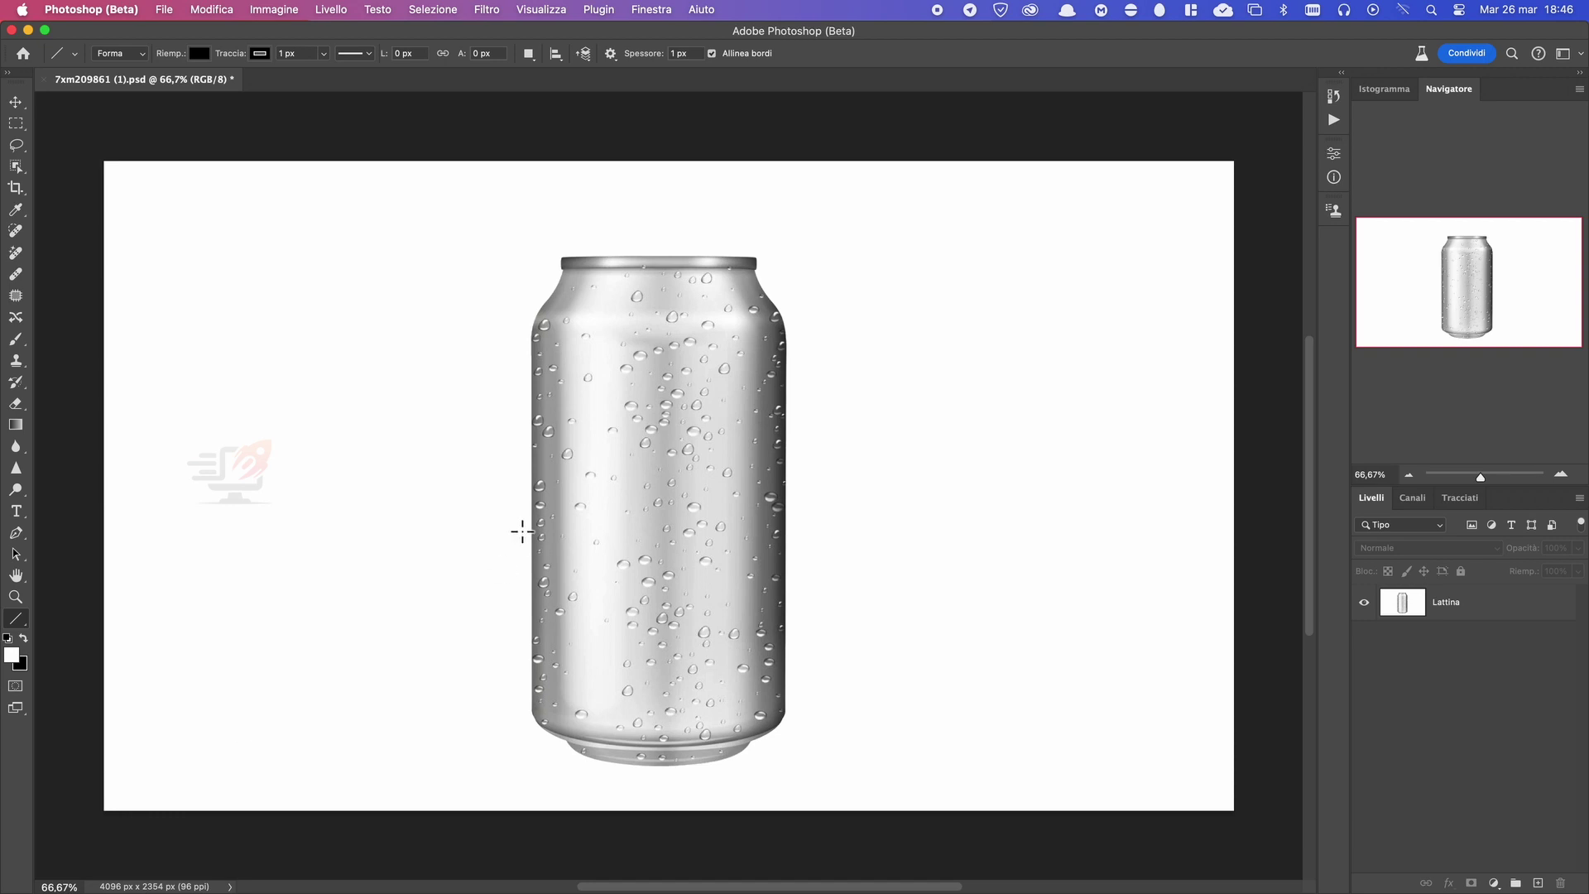
{"action": "left_click_drag", "start_coordinate": [533, 378], "coordinate": [783, 378]}
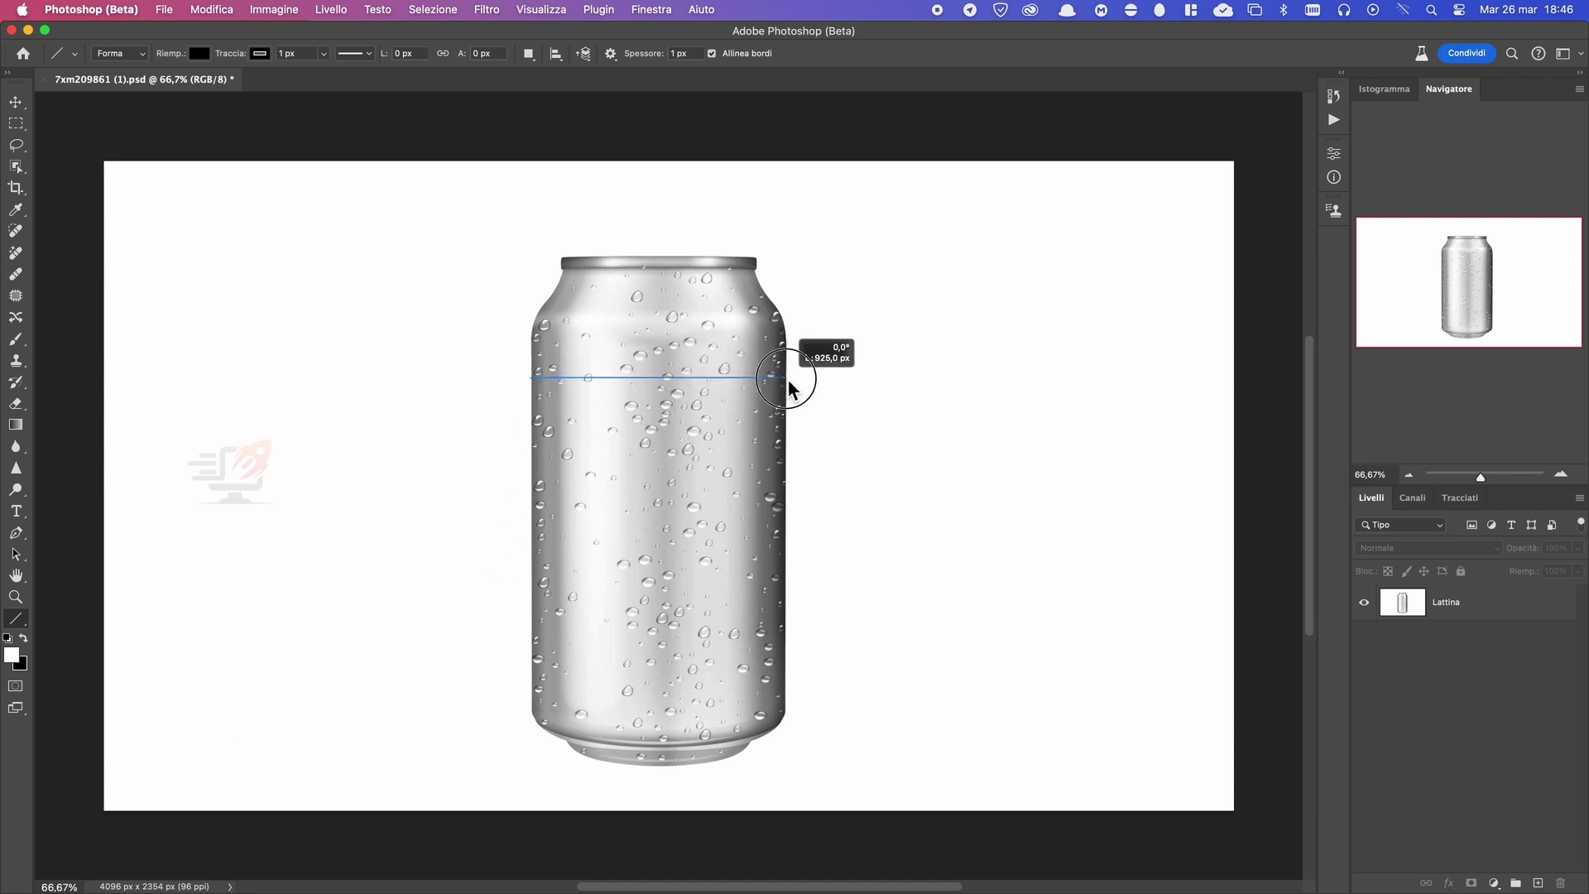
{"action": "left_click_drag", "start_coordinate": [783, 380], "coordinate": [787, 378]}
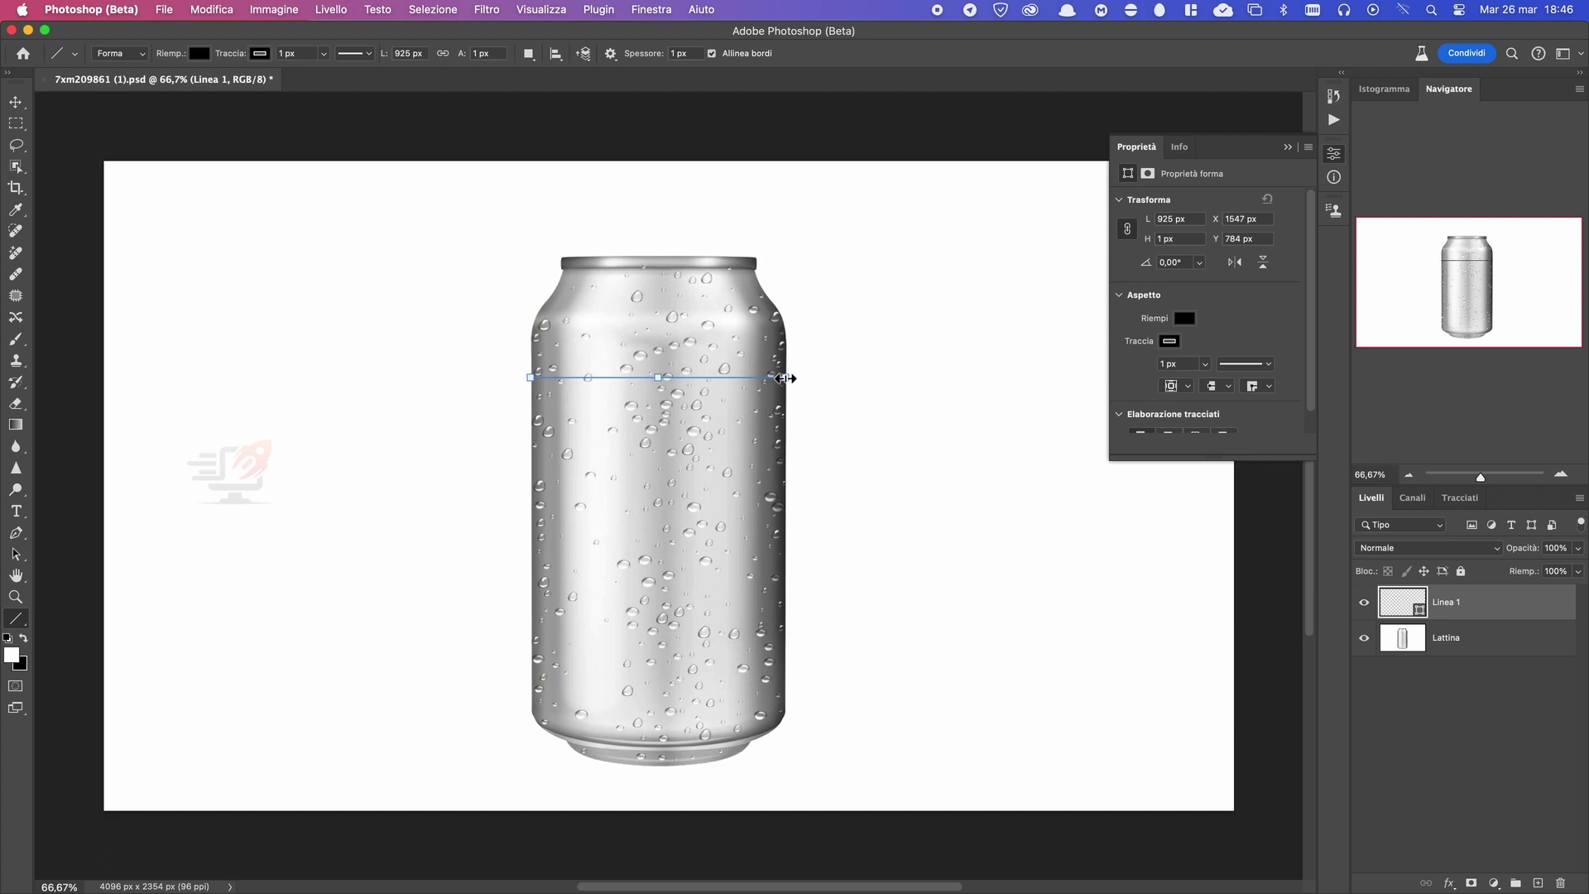
{"action": "left_click", "coordinate": [1190, 220]}
{"action": "left_click_drag", "start_coordinate": [659, 269], "coordinate": [658, 743]}
{"action": "left_click", "coordinate": [1192, 219]}
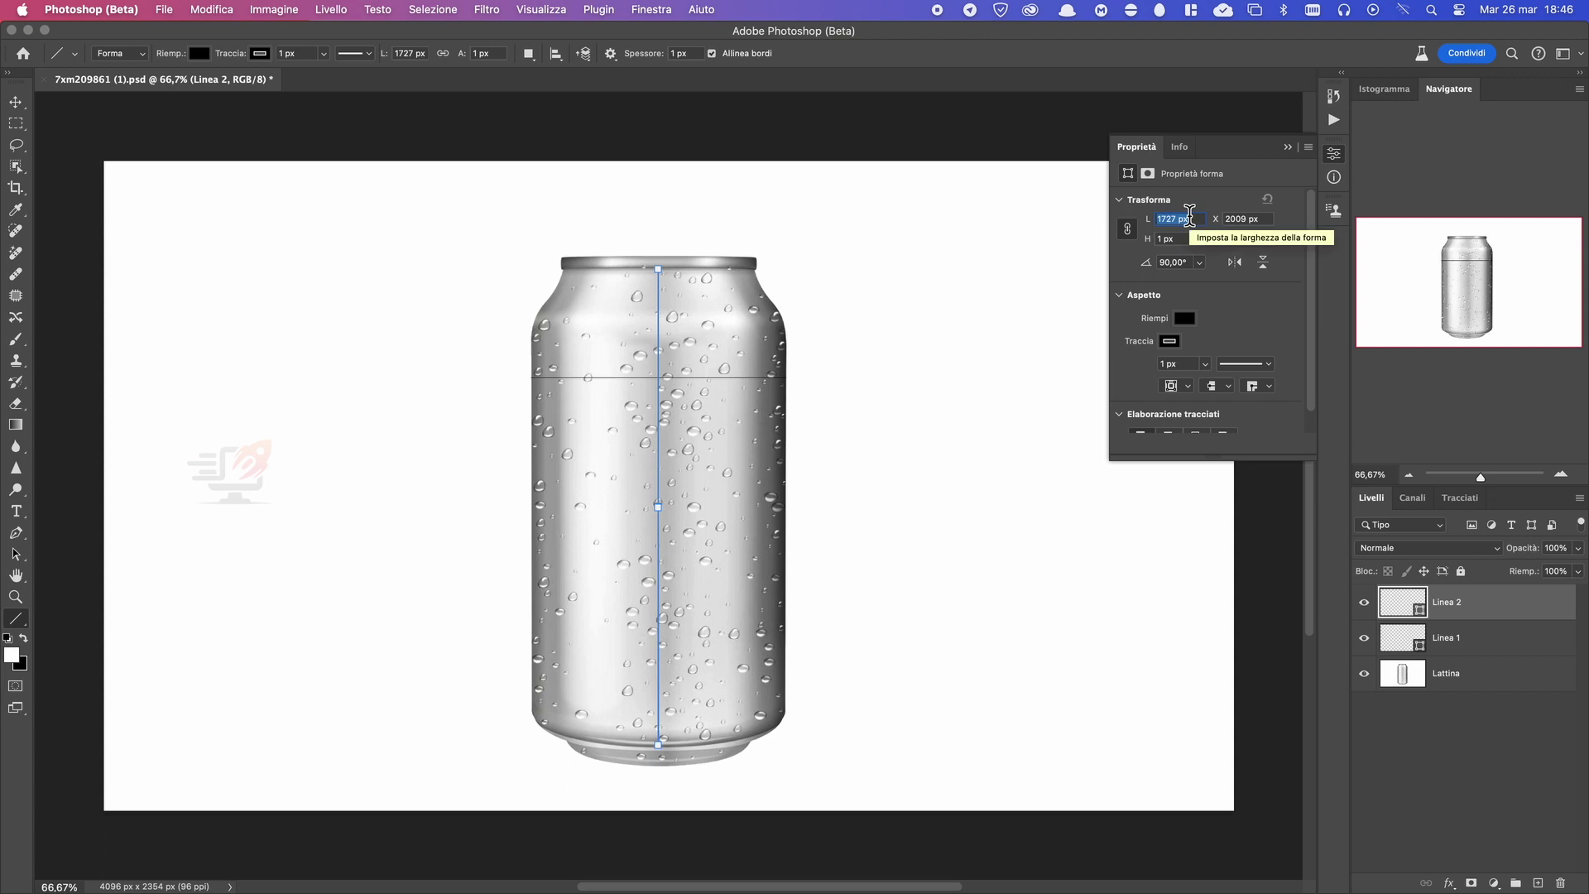
{"action": "left_click", "coordinate": [1288, 148]}
{"action": "key", "text": "BackSpace"}
{"action": "left_click", "coordinate": [1364, 602]}
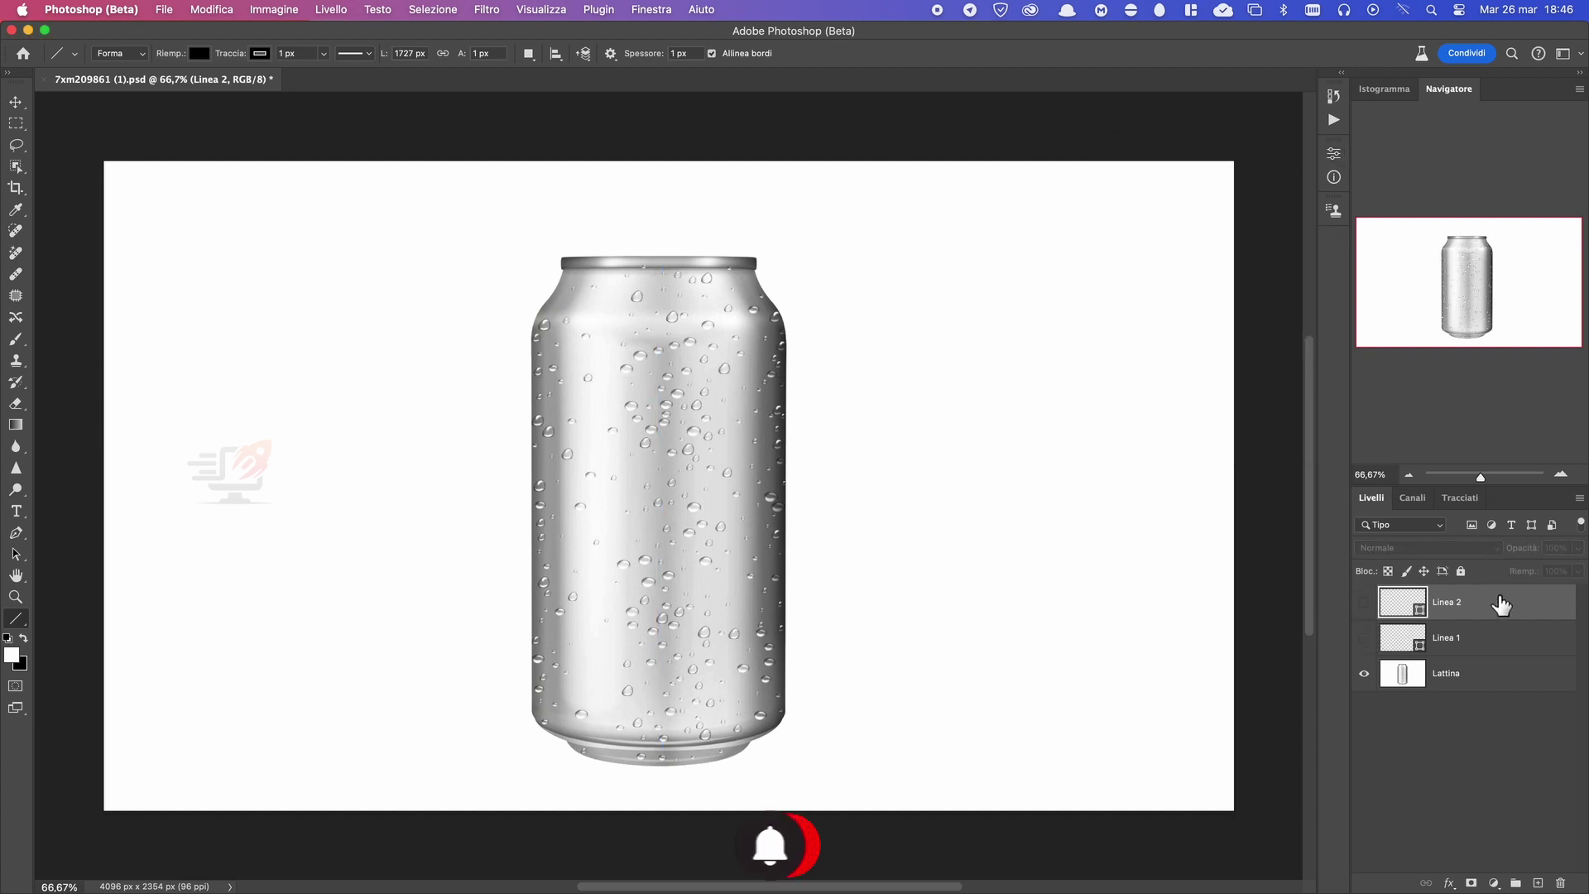
{"action": "key", "text": "BackSpace"}
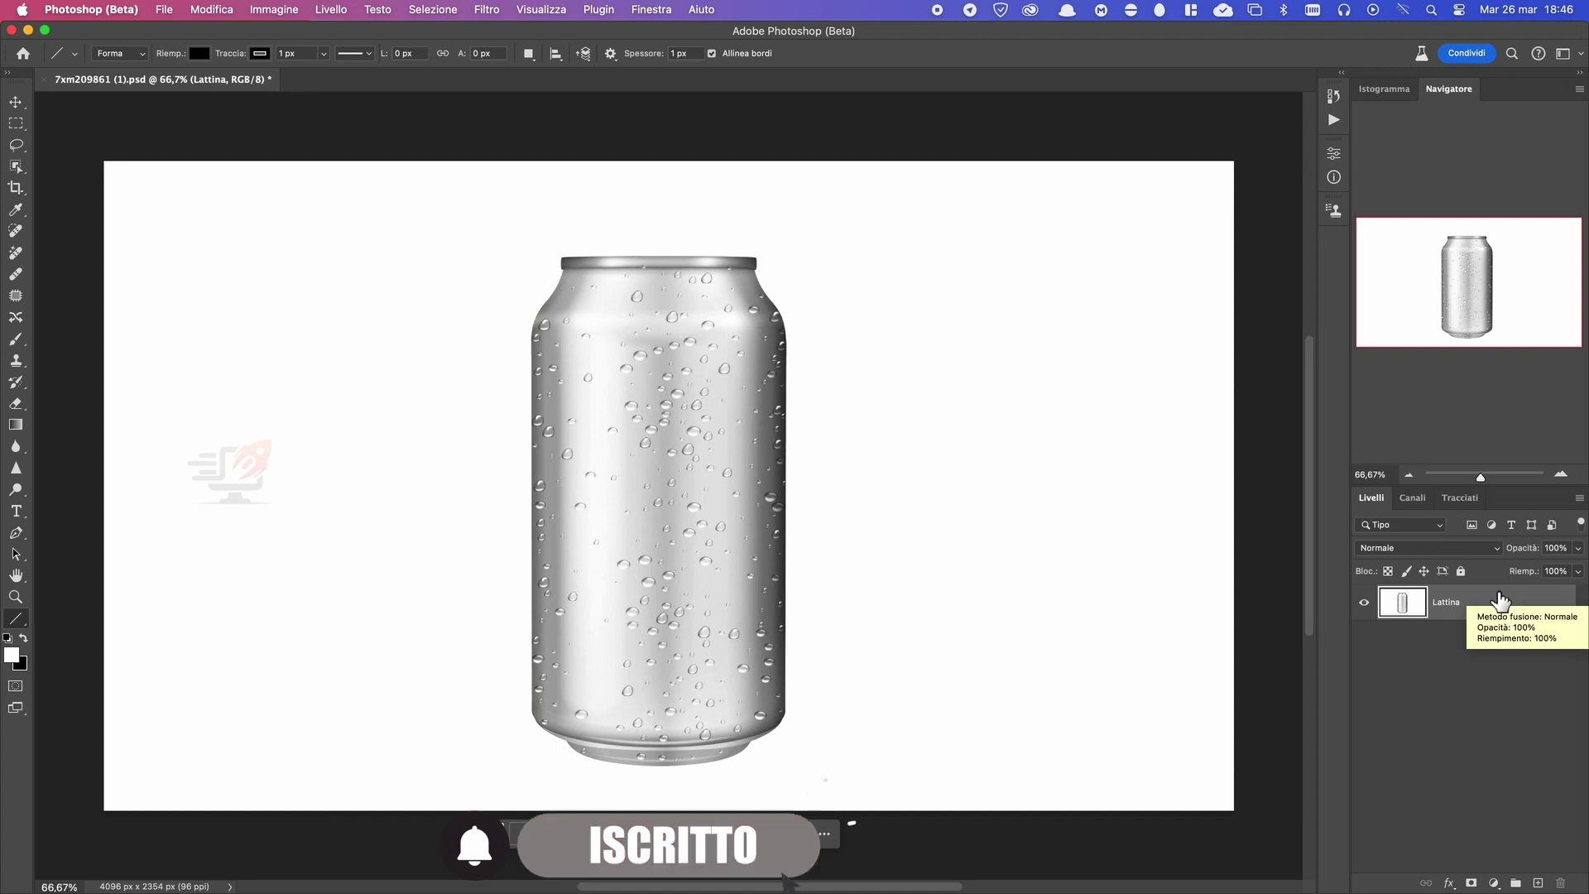
{"action": "left_click", "coordinate": [15, 623]}
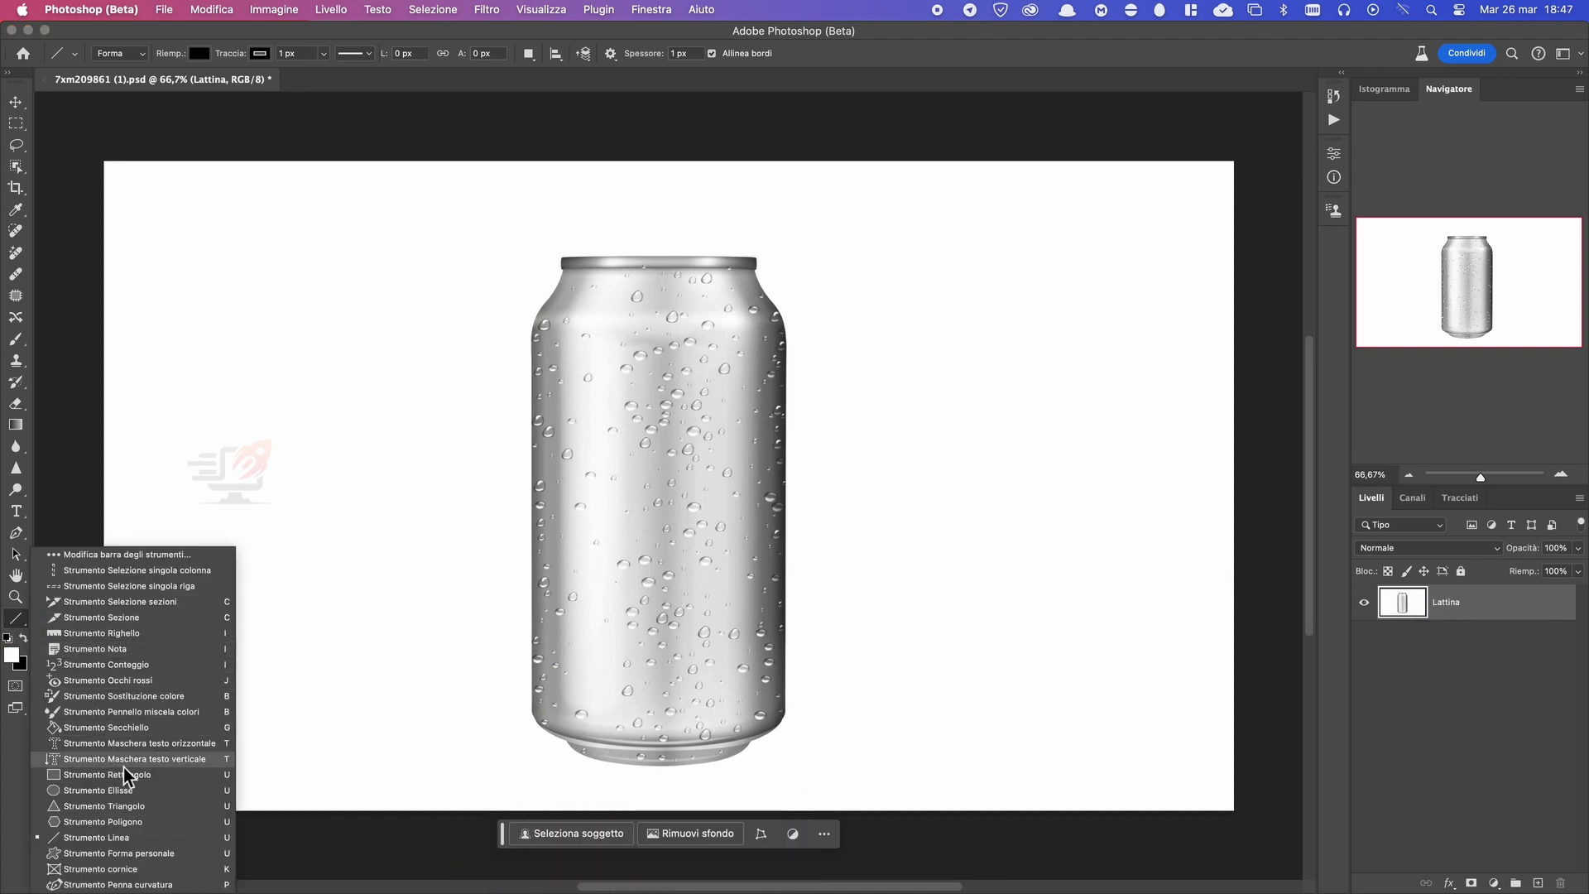
Create a 925 × 1727 px rectangle with the Rectangle tool.
{"action": "left_click_drag", "start_coordinate": [15, 629], "coordinate": [124, 778]}
{"action": "left_click", "coordinate": [124, 775]}
{"action": "left_click", "coordinate": [388, 527]}
{"action": "type", "text": "925"}
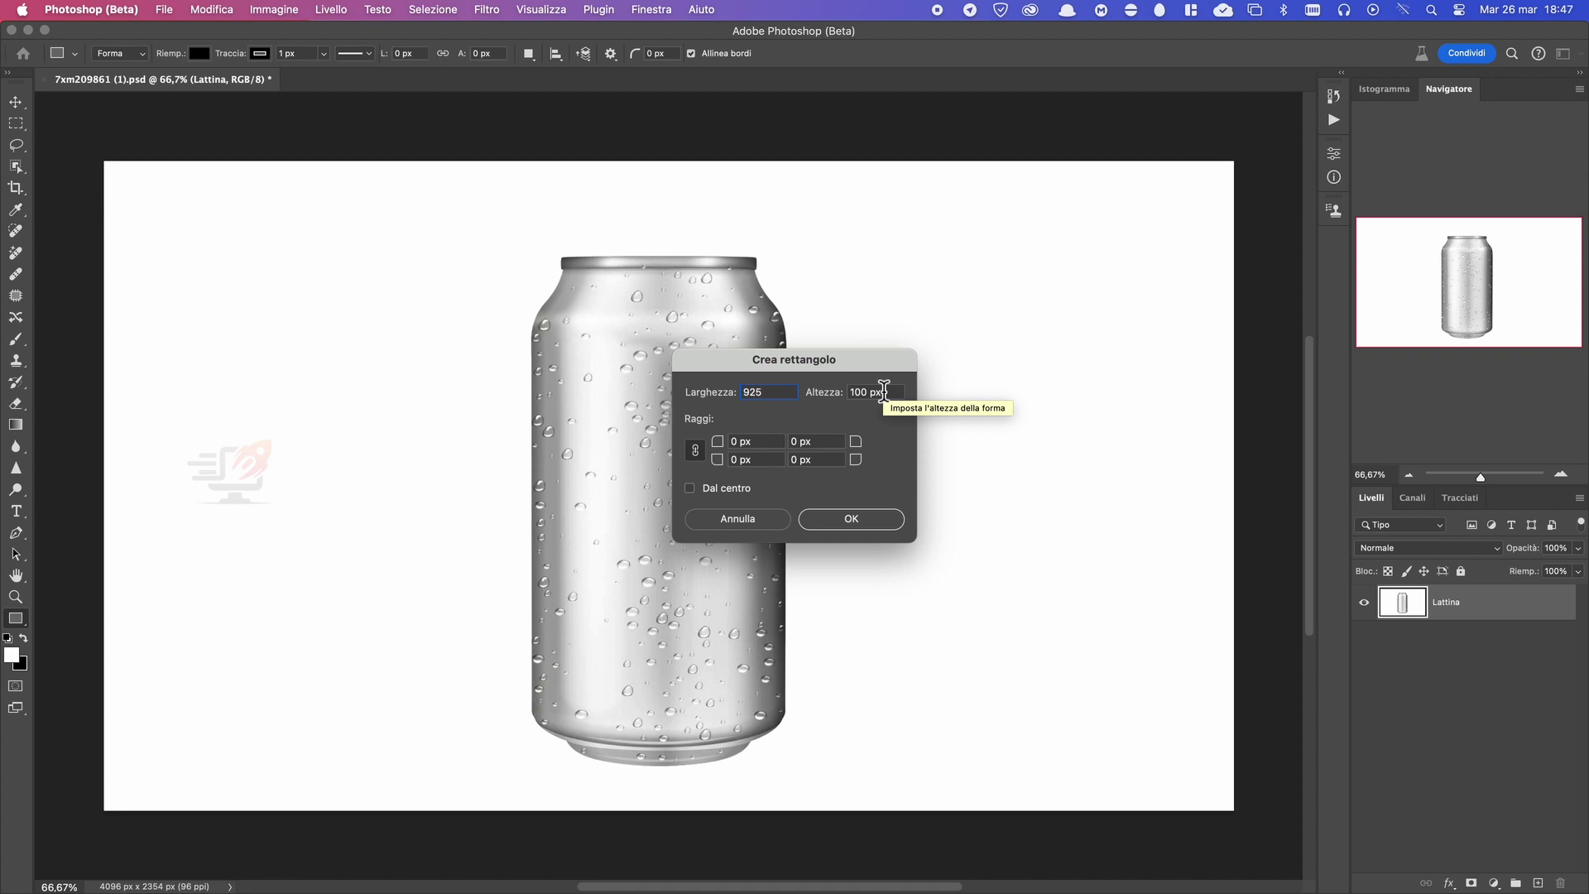
{"action": "left_click", "coordinate": [884, 391]}
{"action": "type", "text": "1727"}
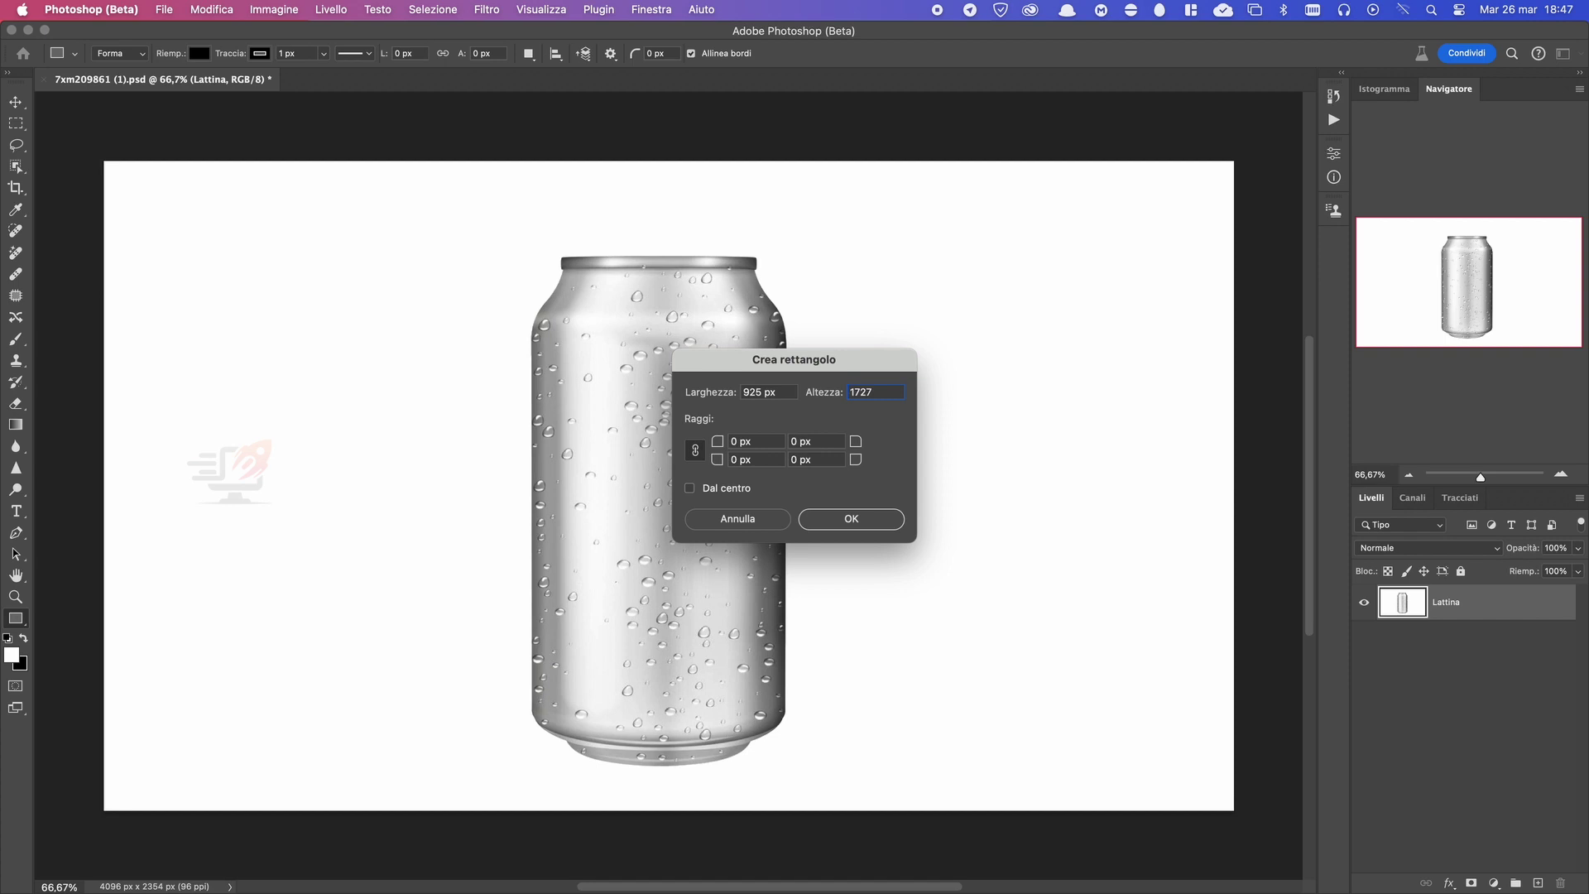
{"action": "key", "text": "Return"}
Move the rectangle over the can body and enlarge it to about 1044 × 1950 px.
{"action": "key", "text": "v"}
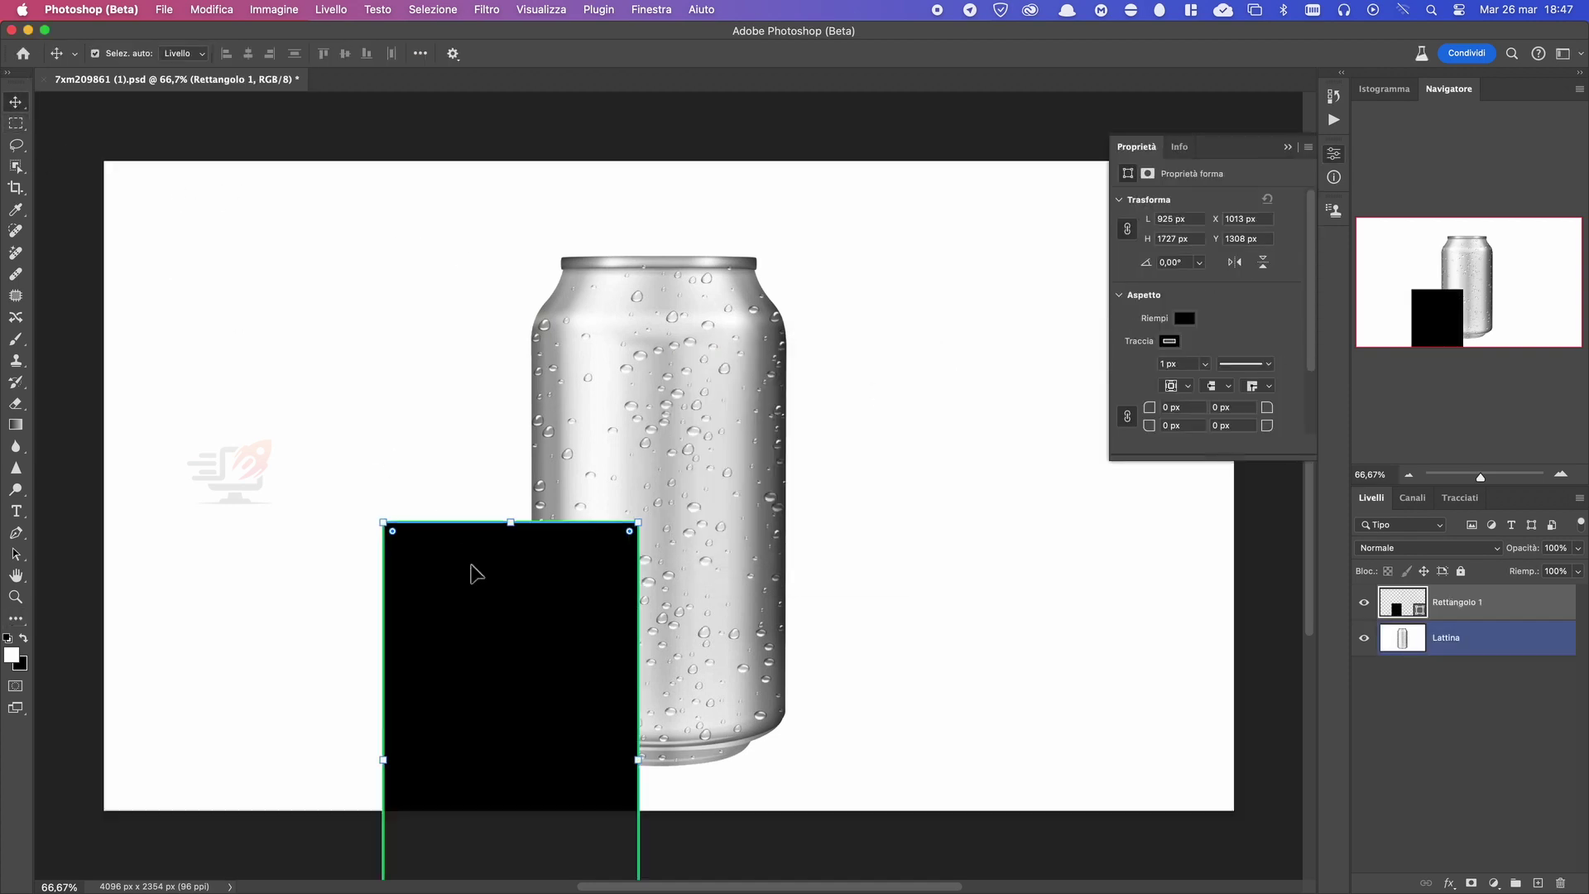
{"action": "left_click_drag", "start_coordinate": [512, 655], "coordinate": [642, 410]}
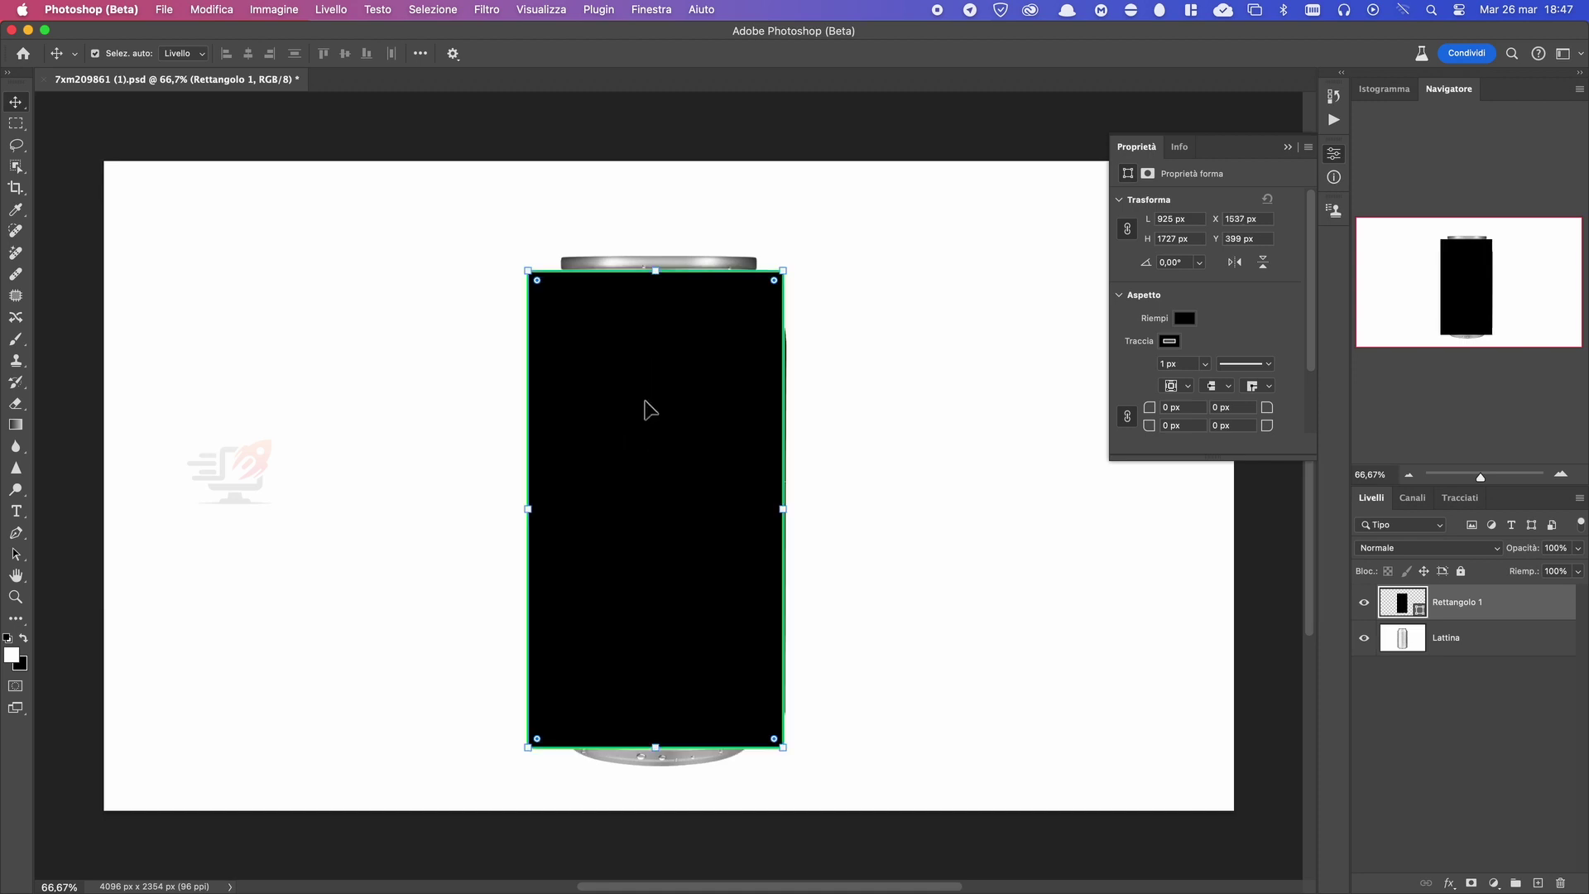
{"action": "mouse_move", "coordinate": [784, 273]}
{"action": "left_mouse_down"}
{"action": "mouse_move", "coordinate": [811, 244]}
{"action": "mouse_move", "coordinate": [823, 262]}
{"action": "mouse_move", "coordinate": [787, 265]}
{"action": "mouse_move", "coordinate": [842, 226]}
{"action": "left_mouse_up"}
{"action": "key", "text": "Escape"}
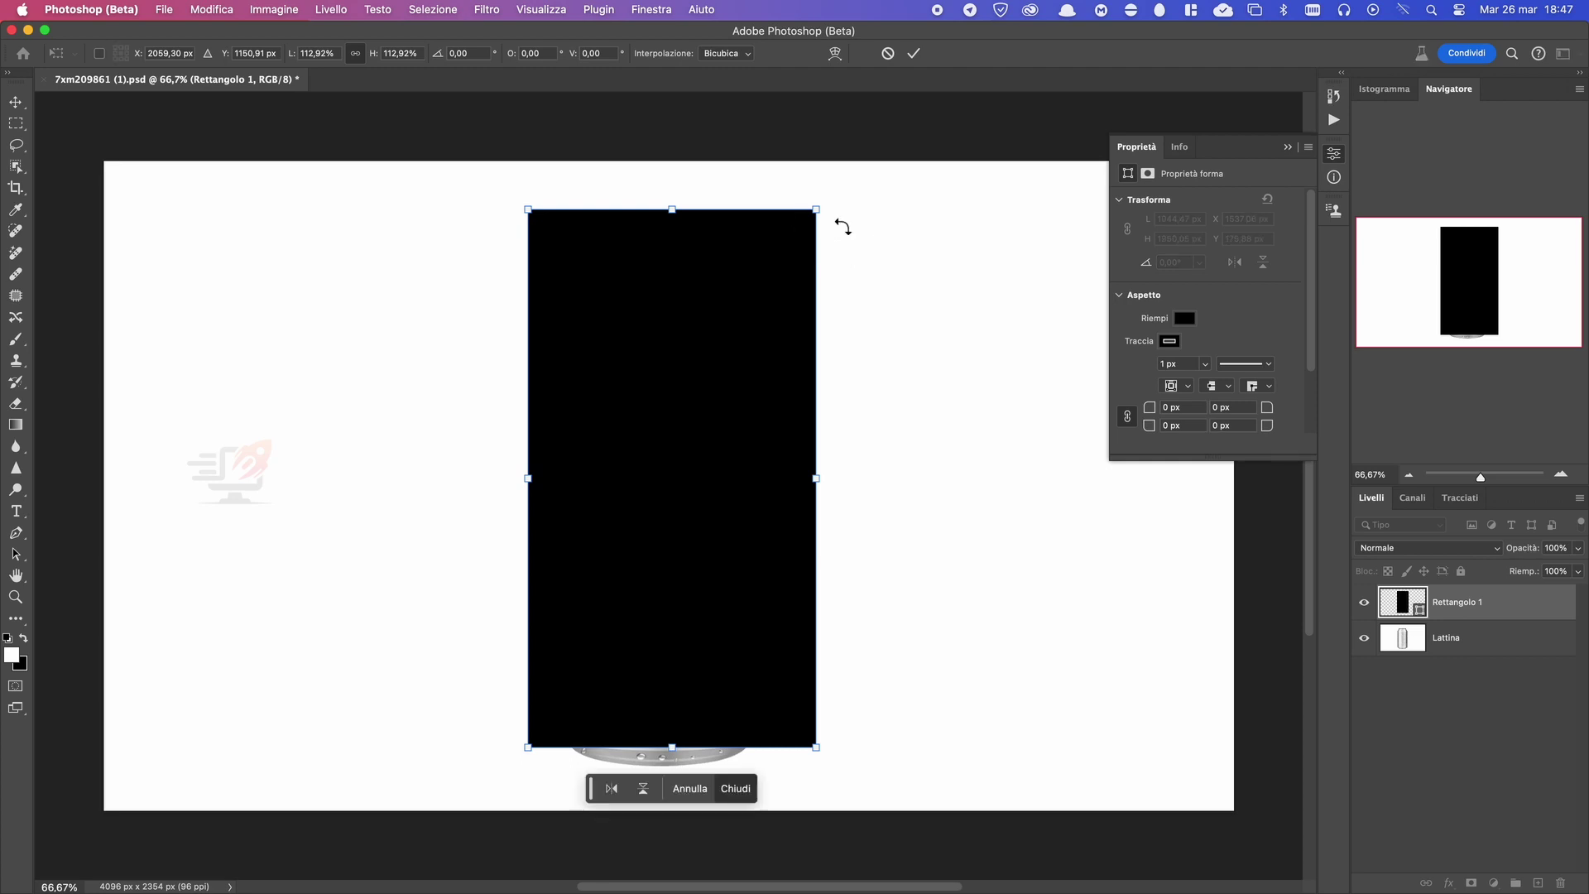
{"action": "left_click", "coordinate": [914, 53]}
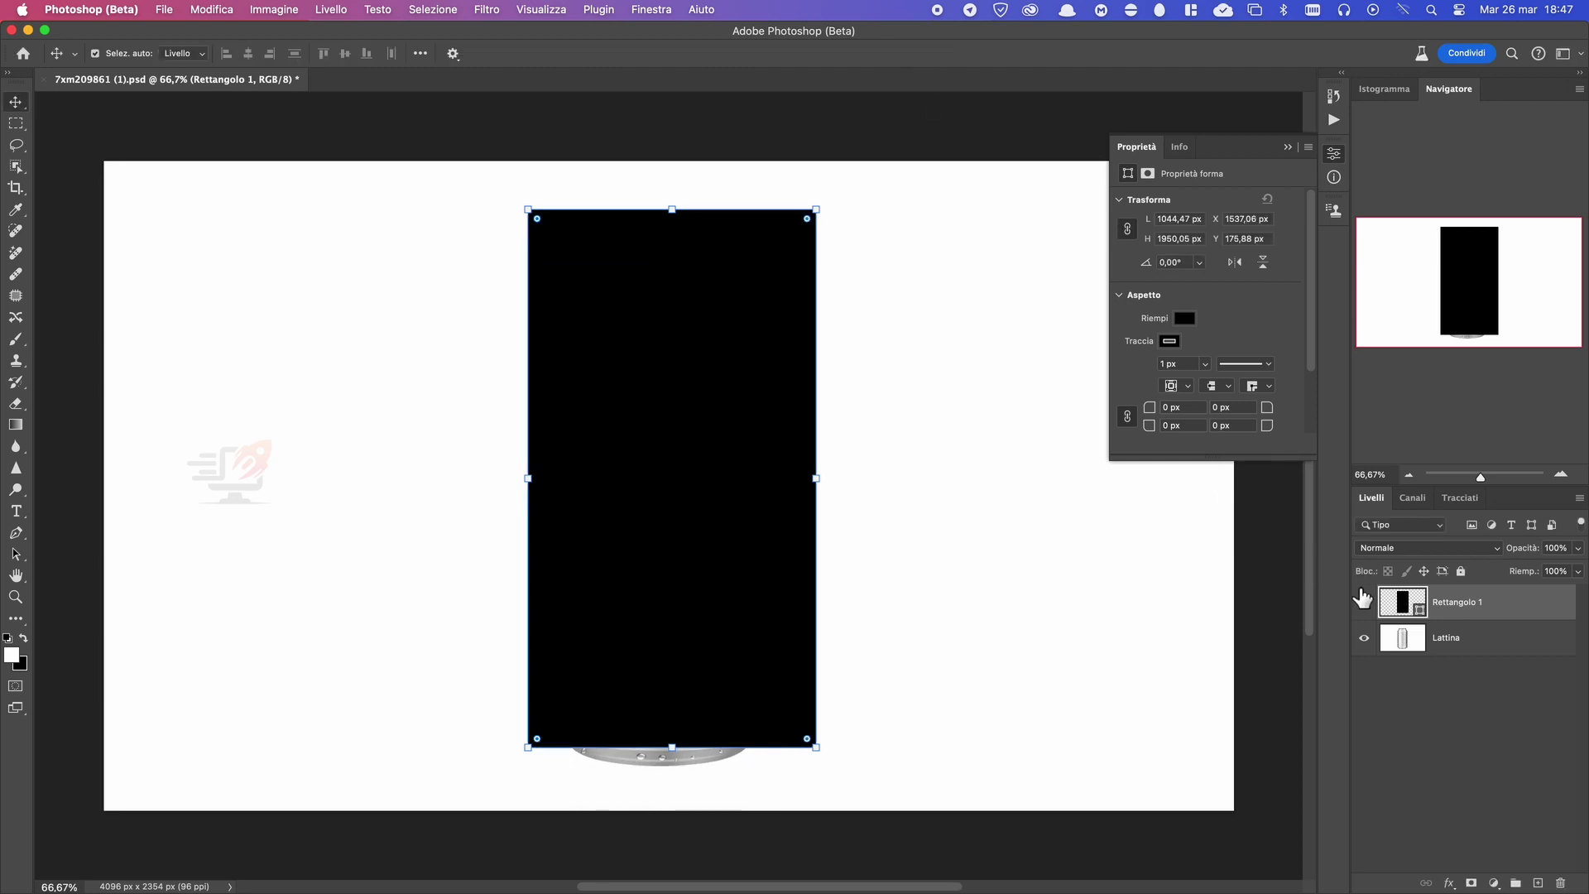
Fill the Rettangolo 1 rectangle red and make it semi-transparent.
{"action": "double_click", "coordinate": [1407, 617]}
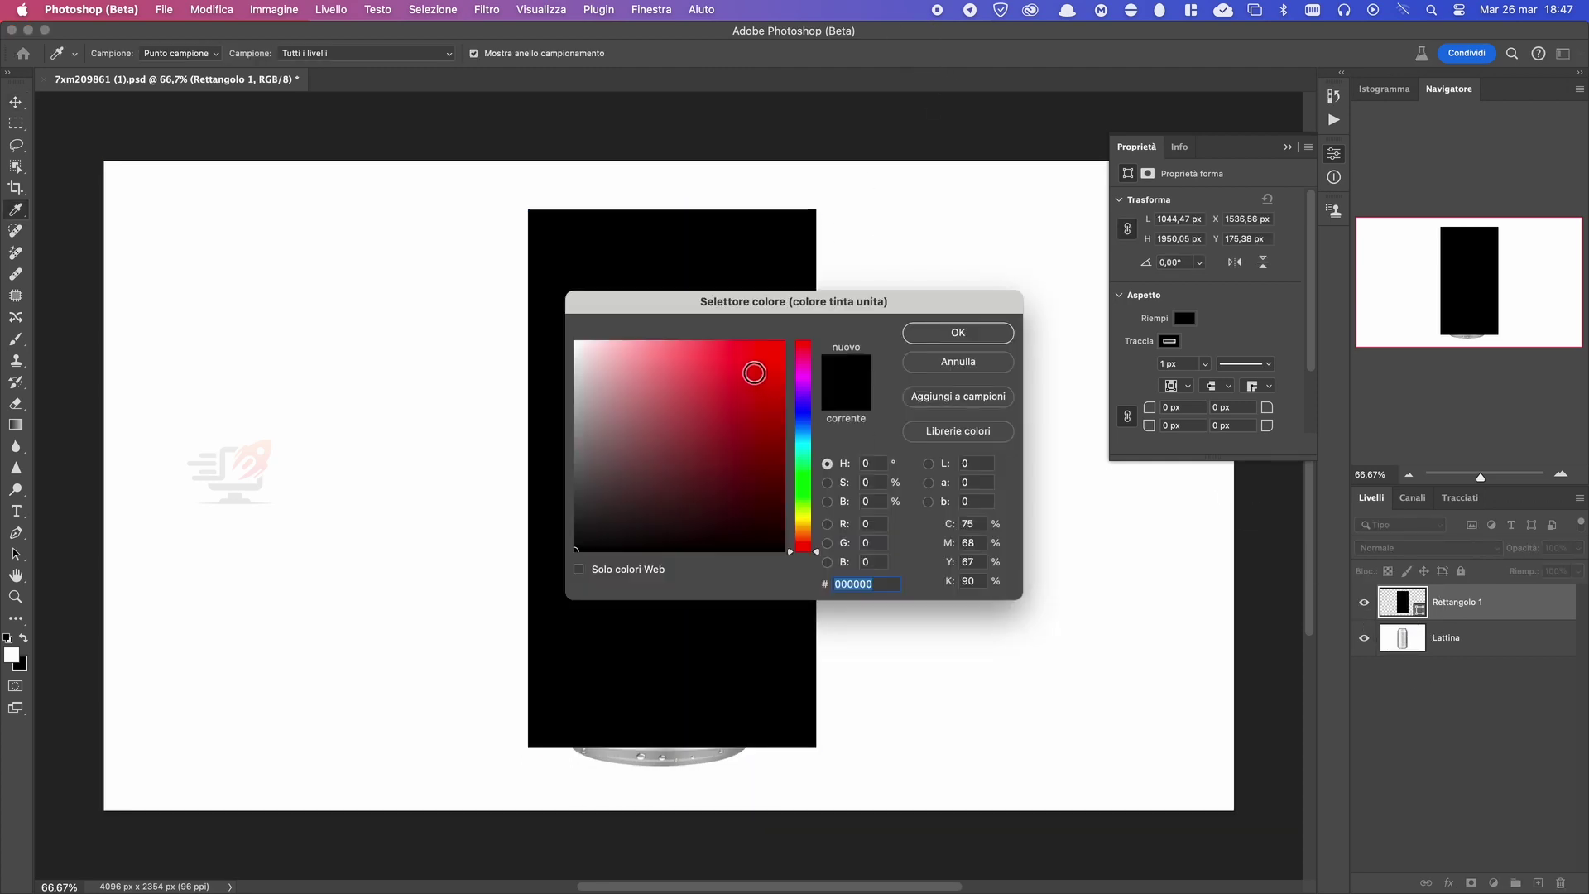
{"action": "left_click", "coordinate": [754, 373]}
{"action": "left_click", "coordinate": [987, 337]}
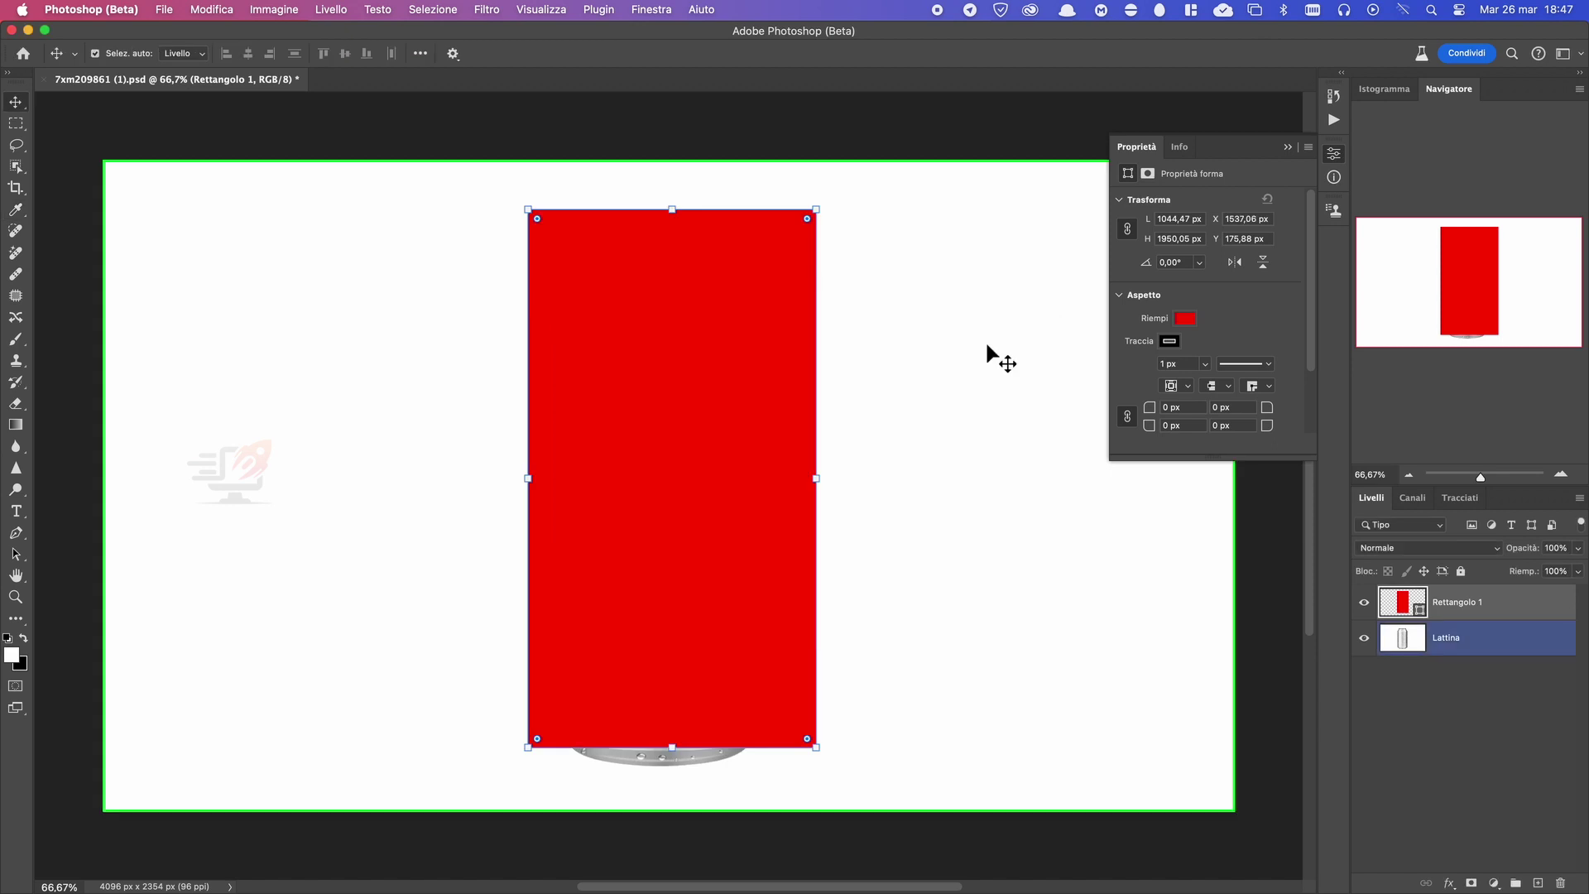
{"action": "left_click", "coordinate": [1581, 550]}
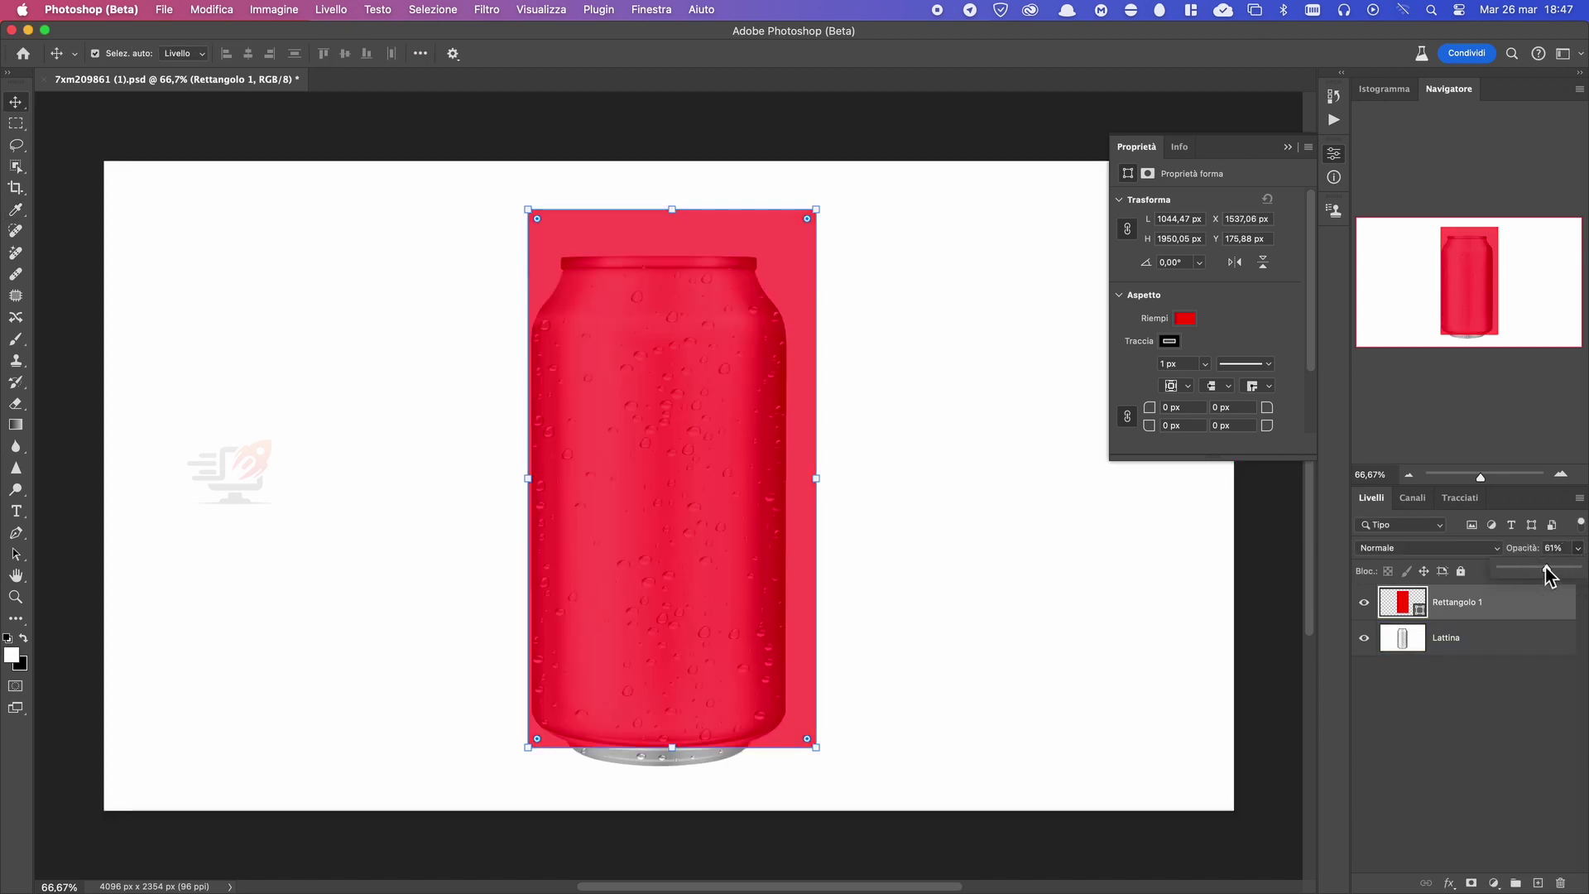
Convert the Rettangolo 1 layer into a smart object with Converti in oggetto avanzato.
{"action": "left_click", "coordinate": [1289, 147]}
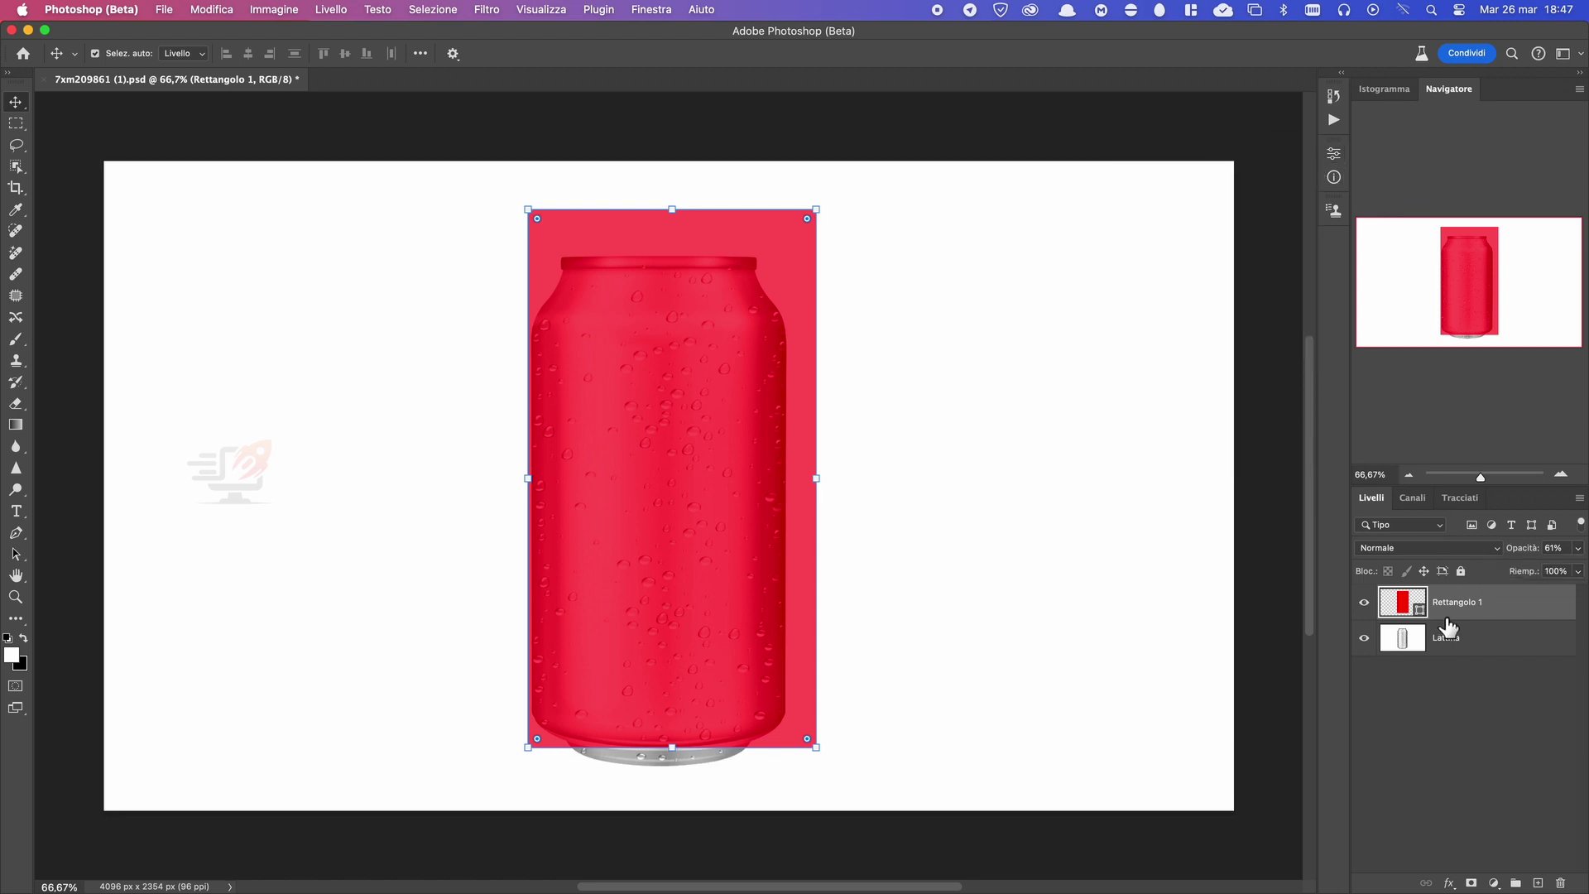
{"action": "right_click", "coordinate": [1519, 614]}
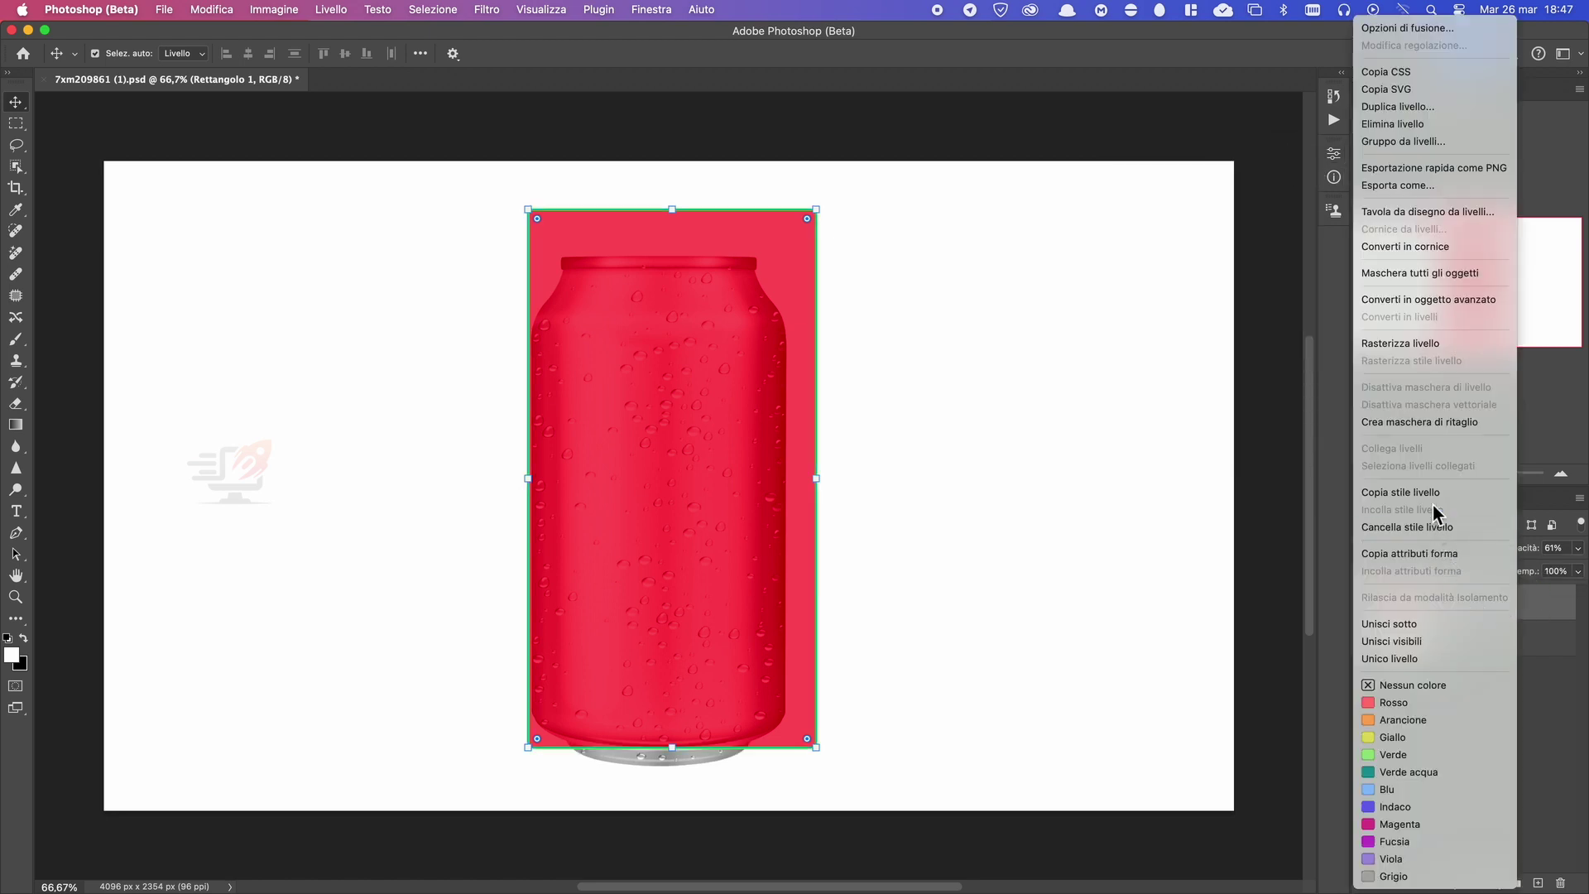
{"action": "left_click", "coordinate": [1448, 303]}
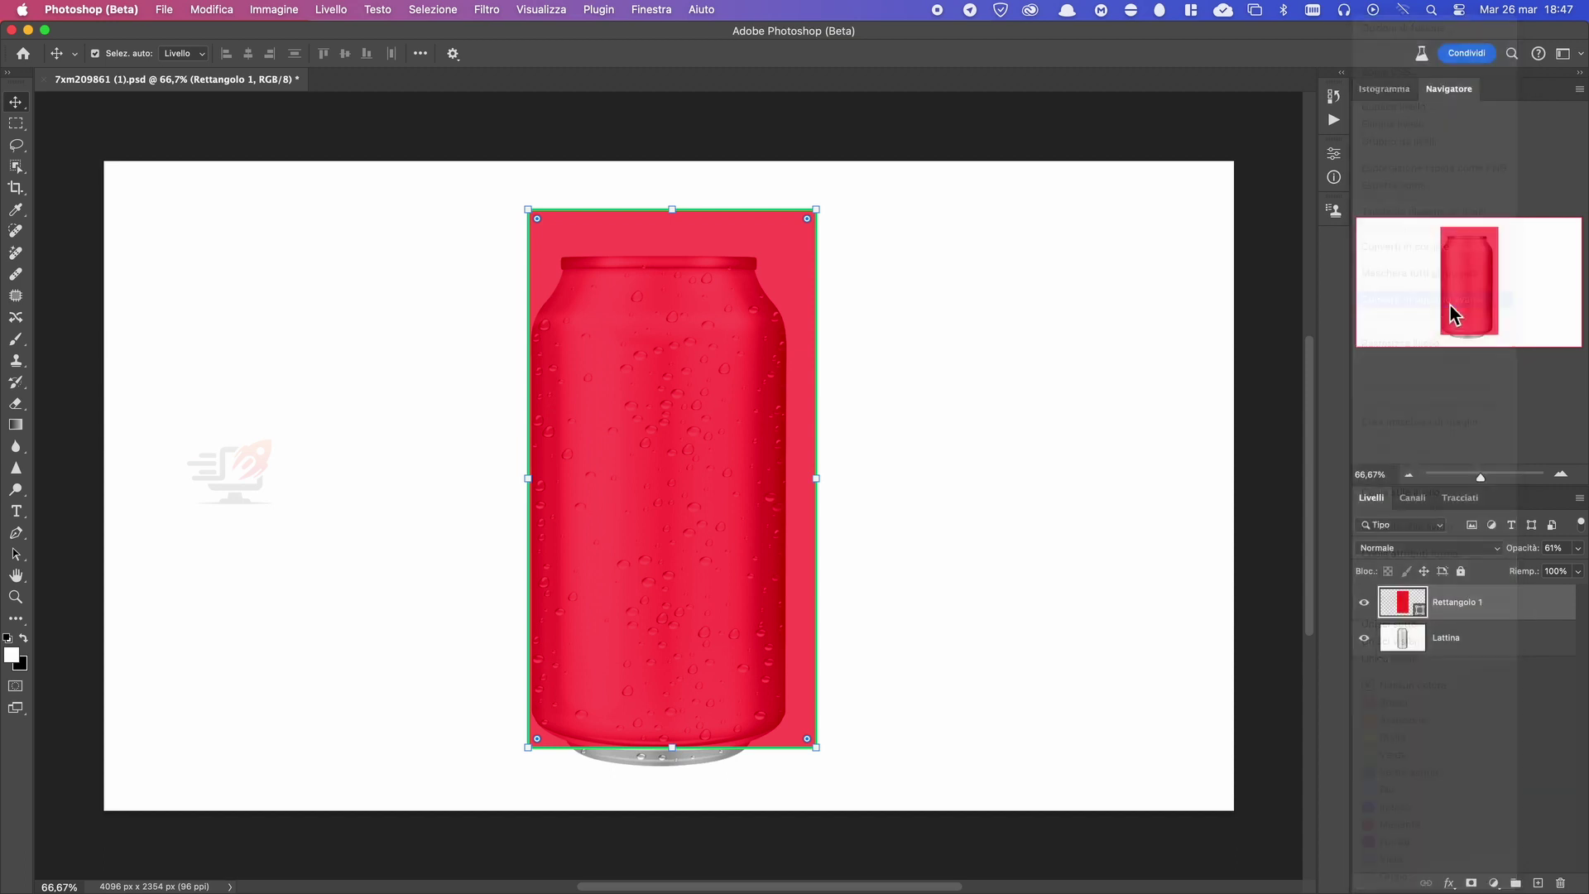
Open the smart object's contents and add a Lorem Ipsum placeholder text block.
{"action": "double_click", "coordinate": [1401, 610]}
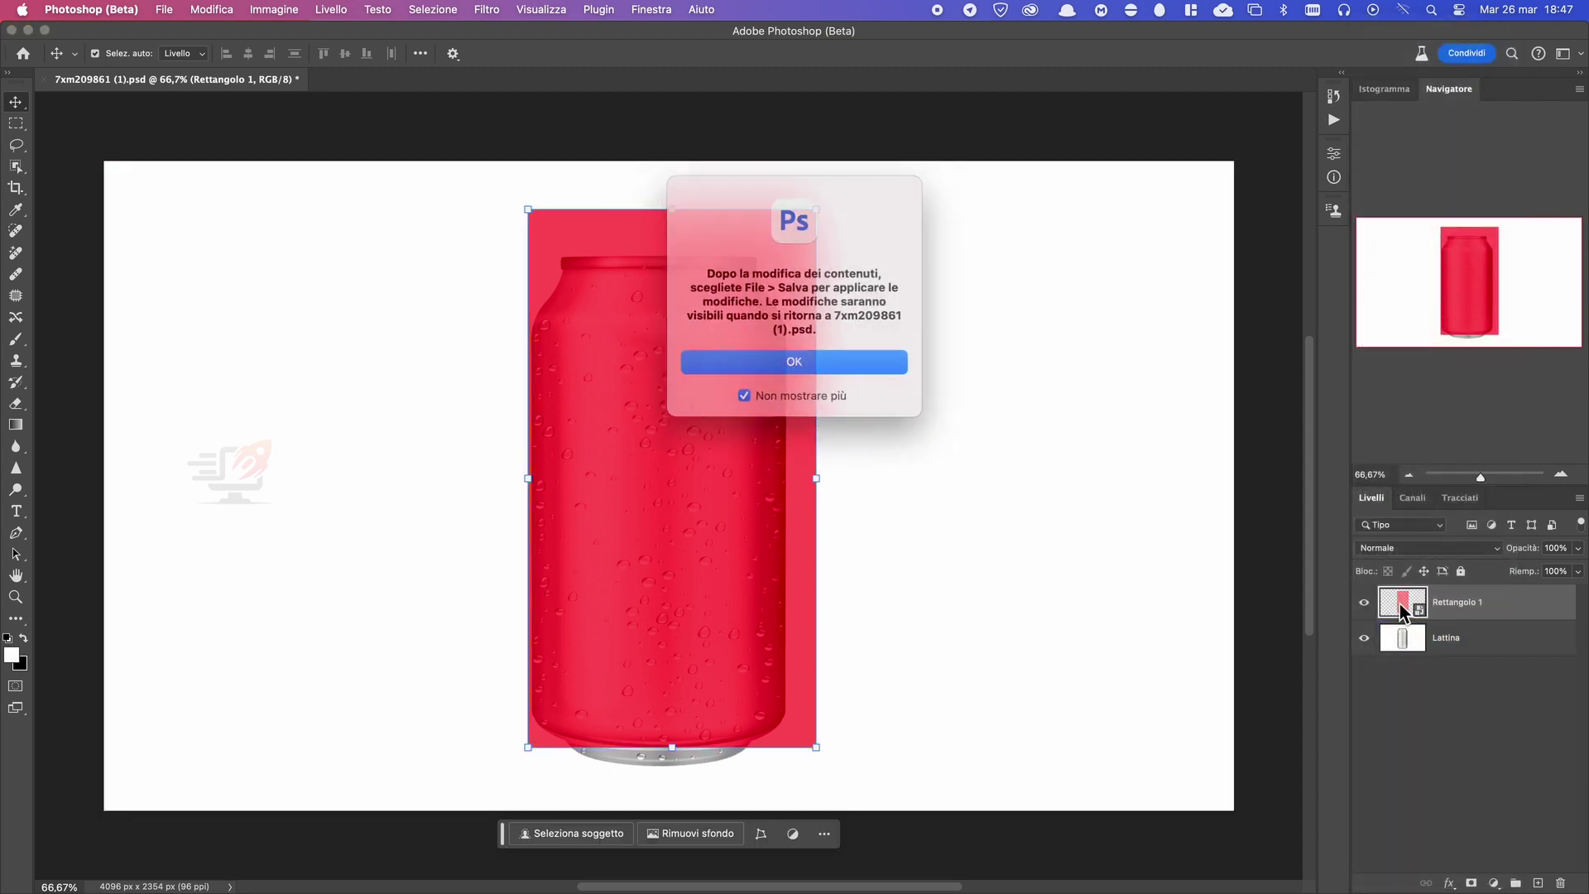
{"action": "left_click", "coordinate": [837, 358]}
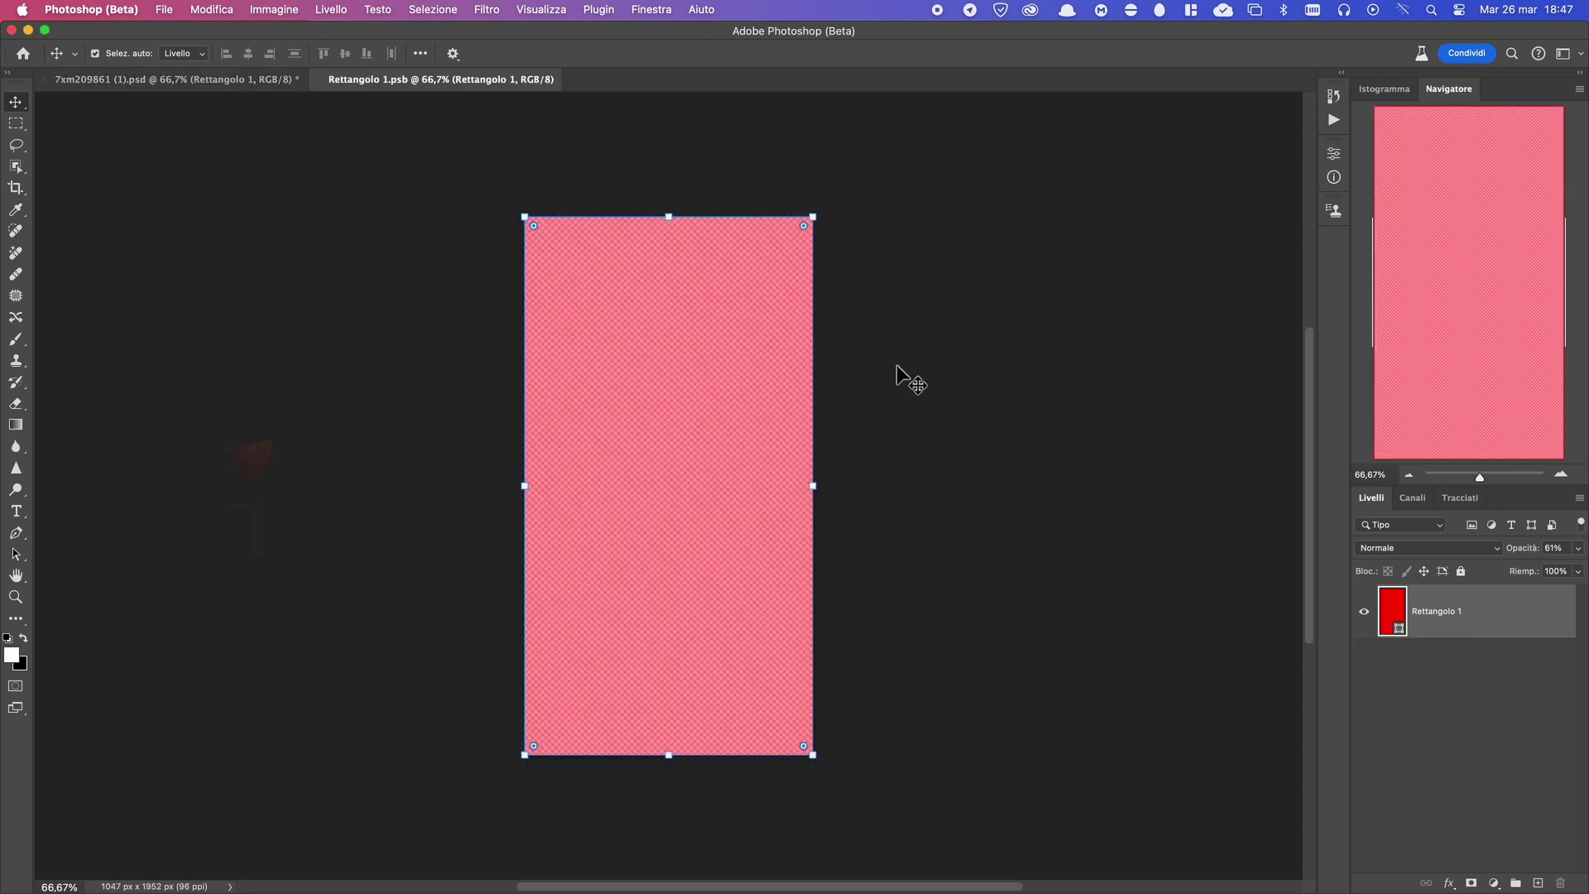
{"action": "left_click", "coordinate": [15, 510]}
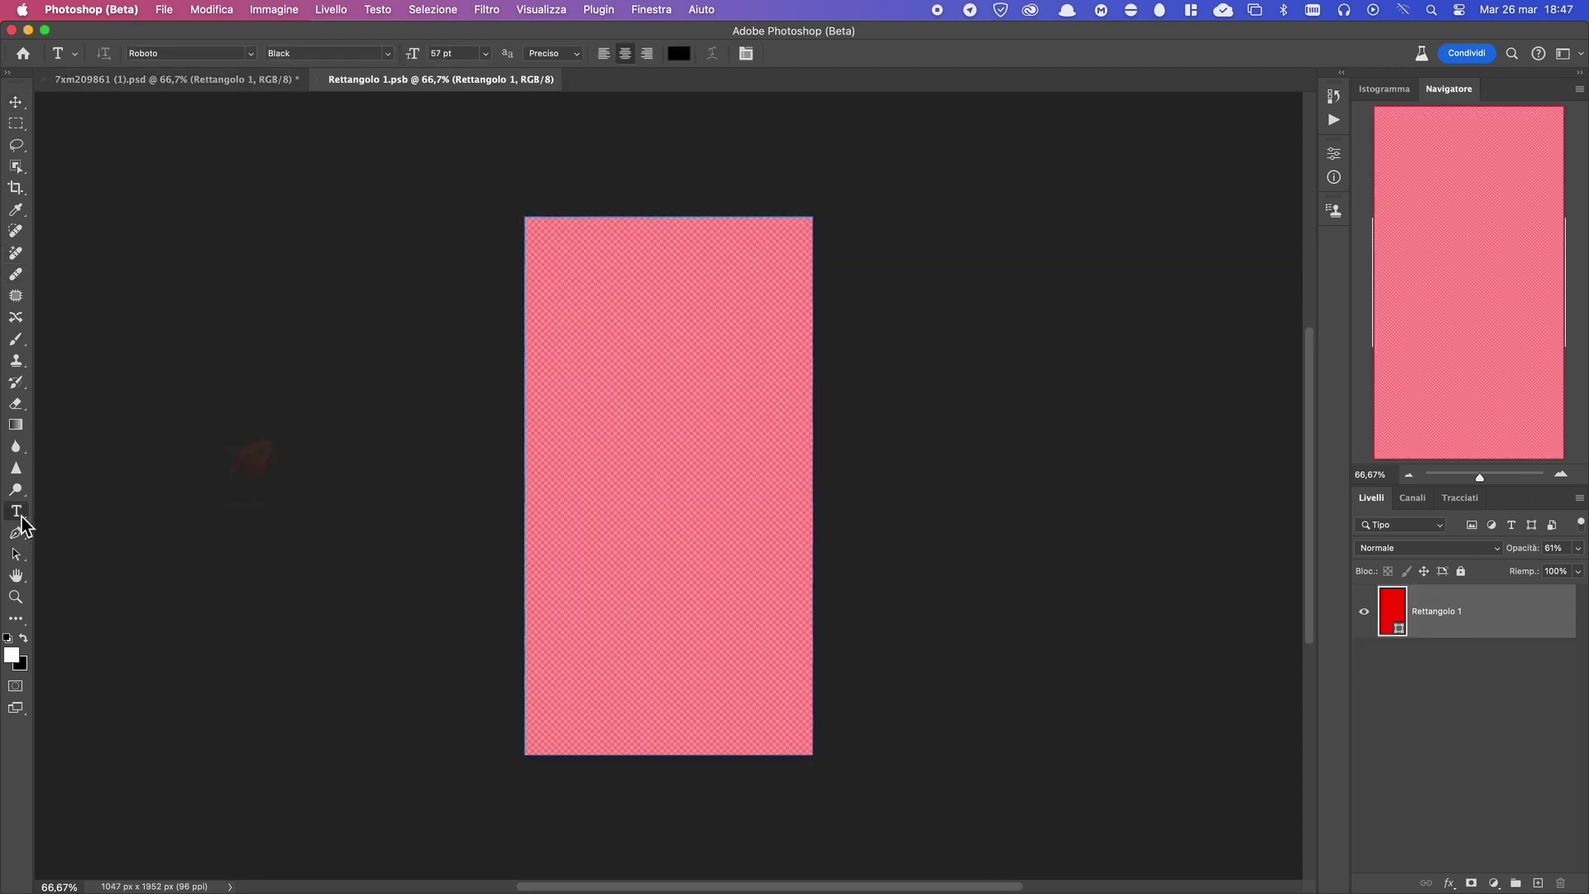
{"action": "left_click", "coordinate": [586, 367]}
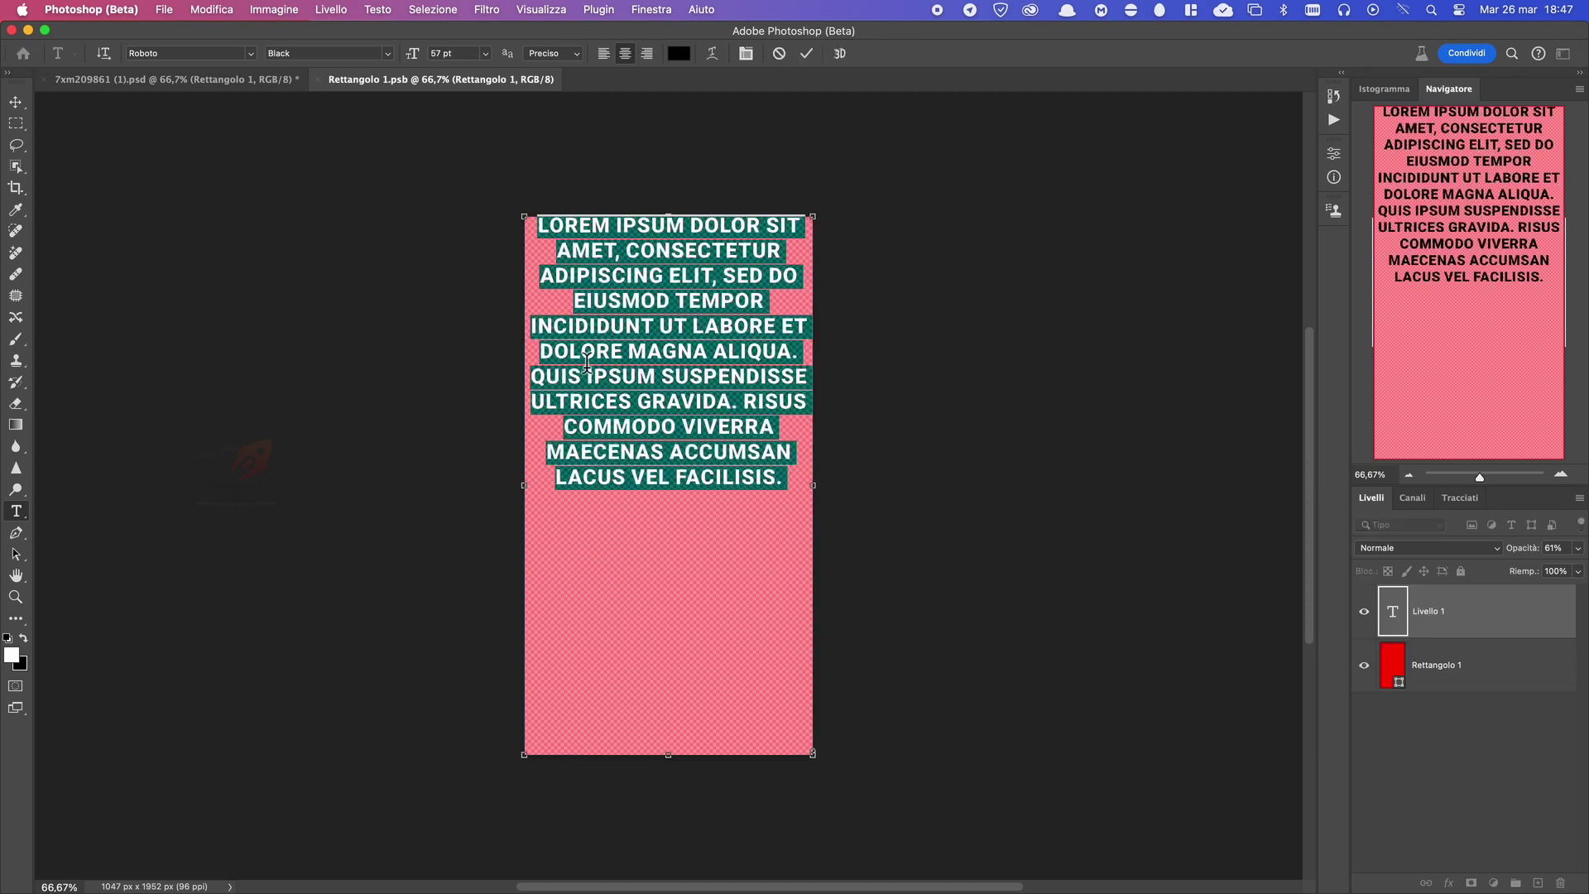
{"action": "left_click", "coordinate": [13, 104]}
Centre the text on the rectangle, save the contents, and return to the can mockup.
{"action": "left_click_drag", "start_coordinate": [675, 346], "coordinate": [677, 472]}
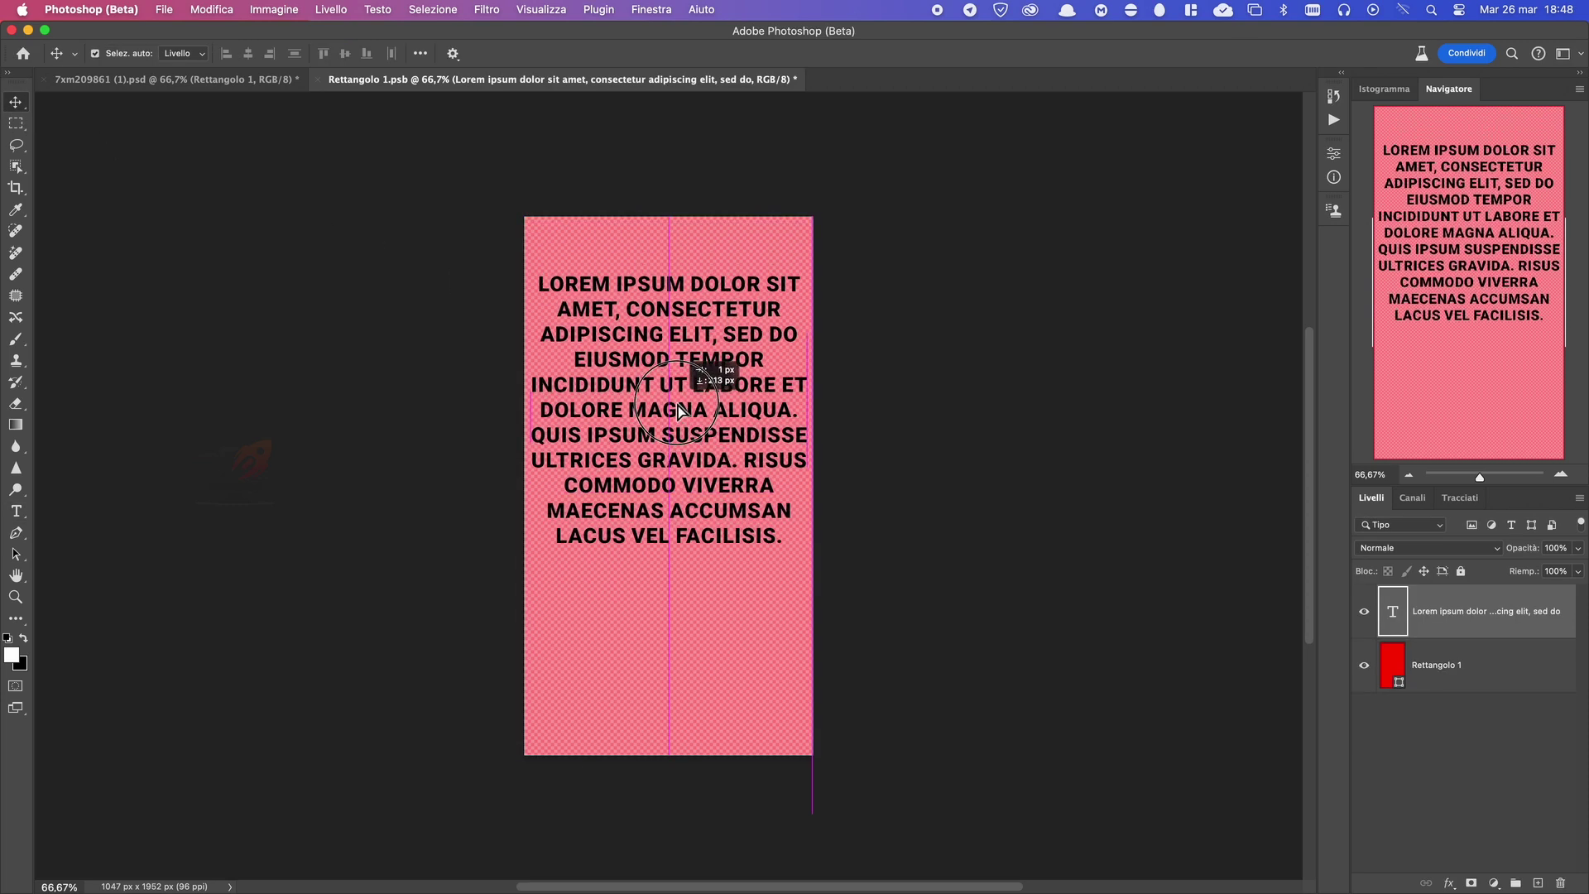
{"action": "left_click", "coordinate": [799, 124]}
{"action": "key", "text": "super+s"}
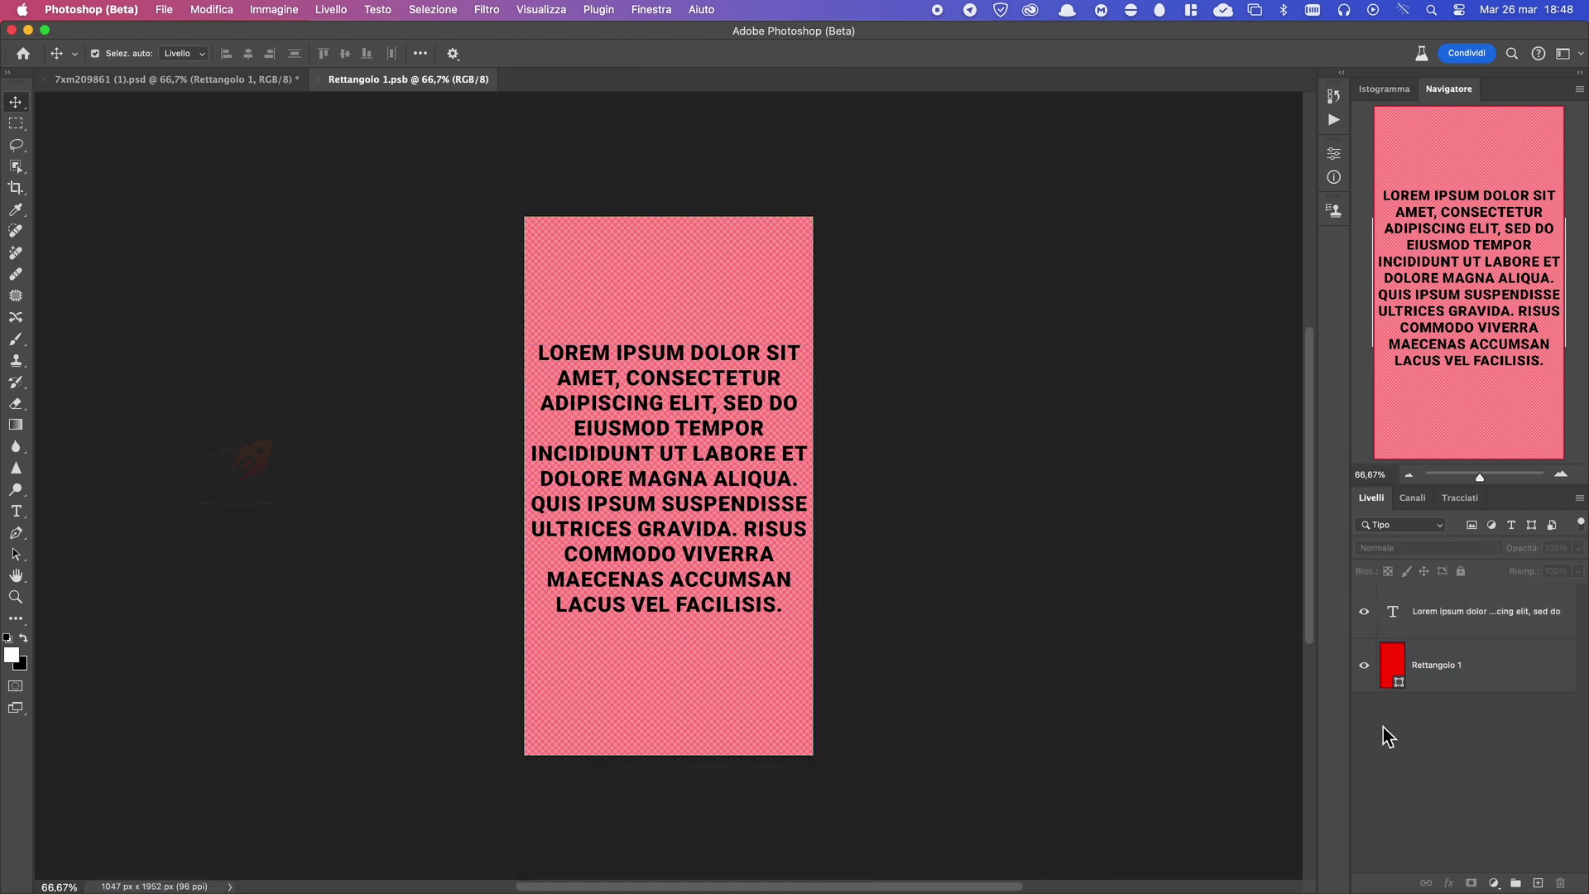
{"action": "left_click", "coordinate": [189, 87]}
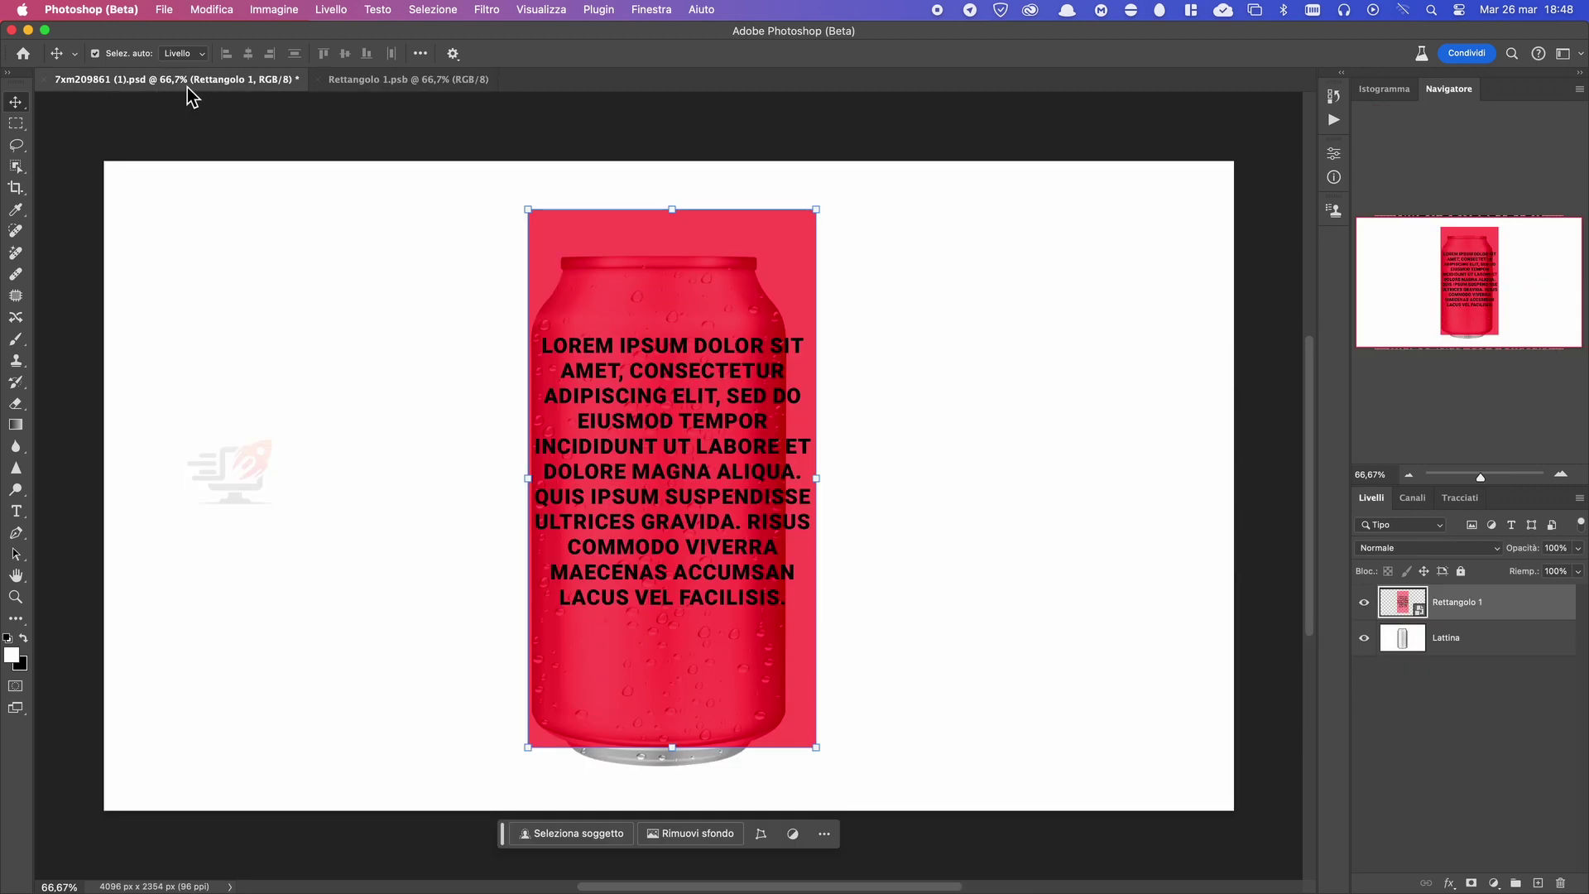
Put the label's Free Transform into Altera (warp) mode.
{"action": "left_click", "coordinate": [818, 212]}
{"action": "right_click", "coordinate": [815, 211]}
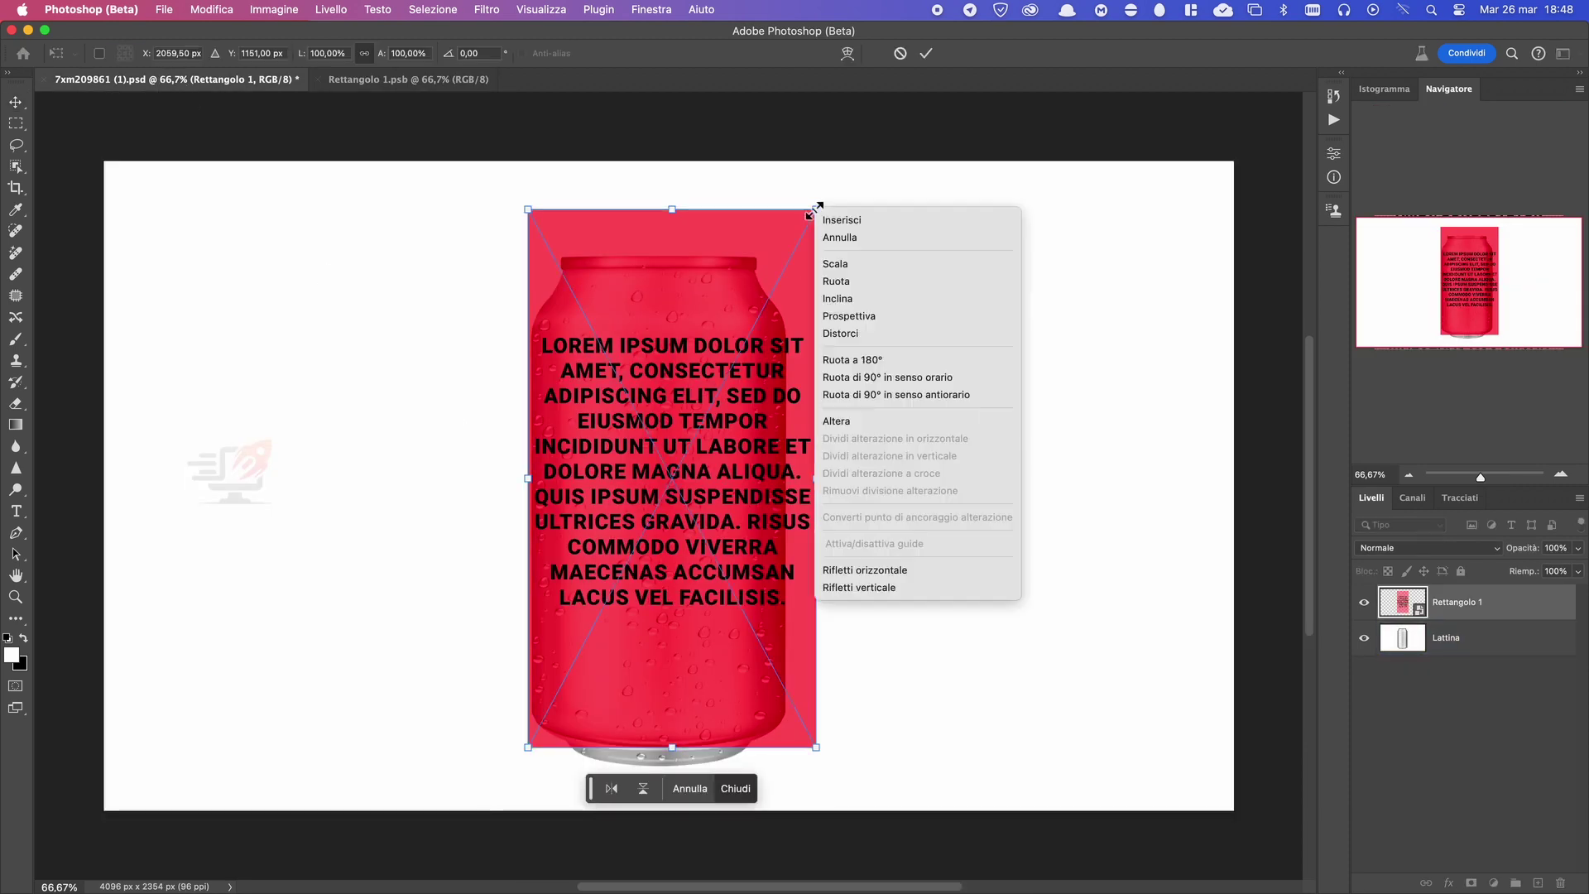
{"action": "left_click", "coordinate": [873, 421]}
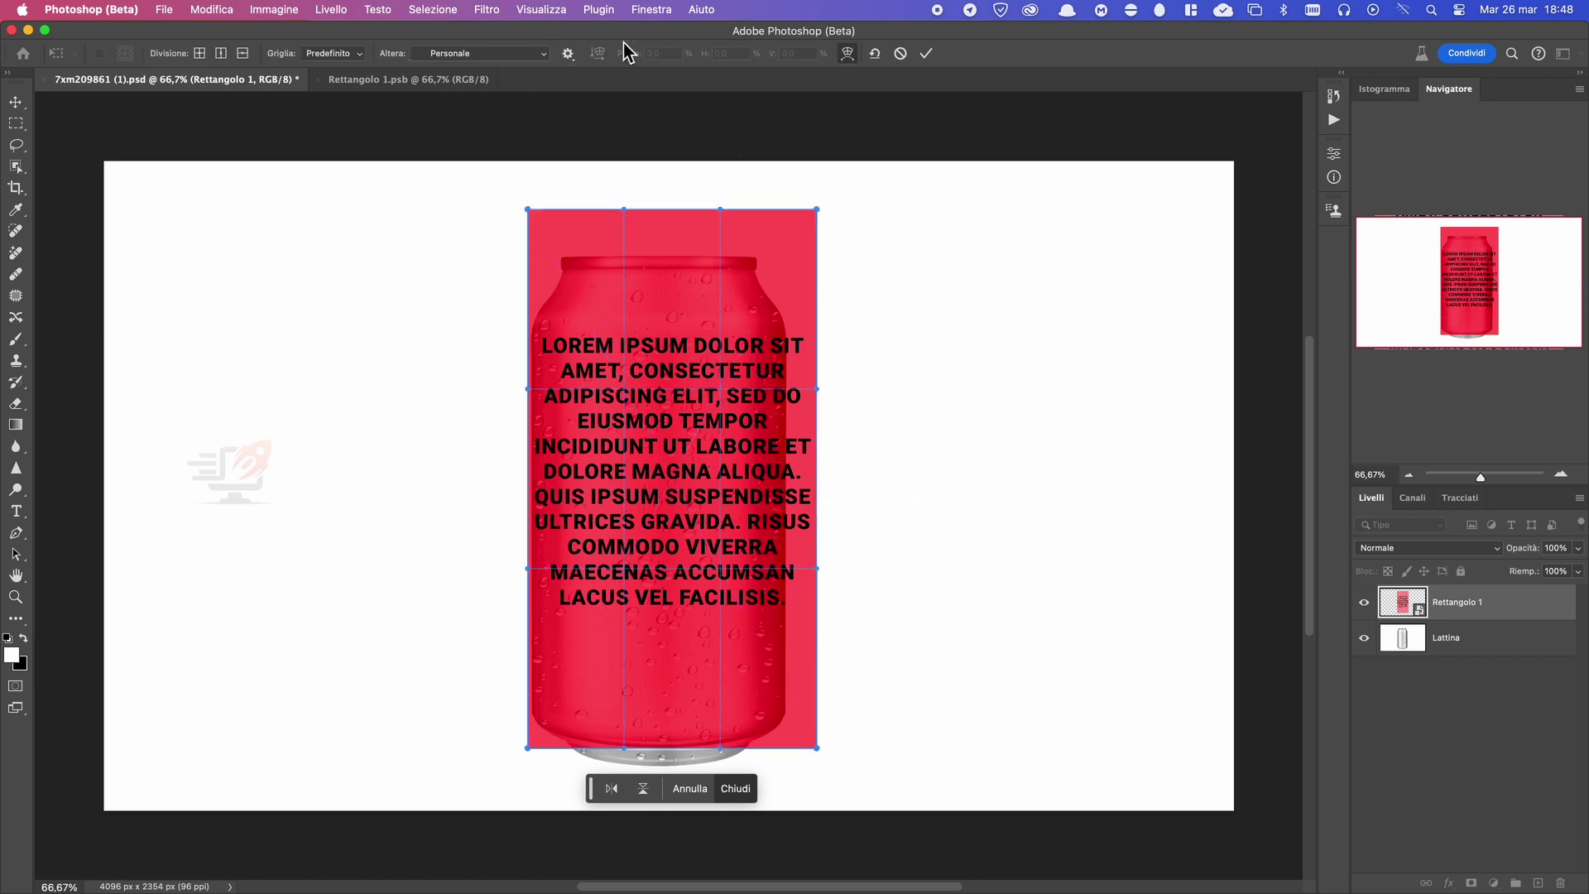
Set the warp guides to density 7 and Chartreuse colour.
{"action": "left_click", "coordinate": [569, 54]}
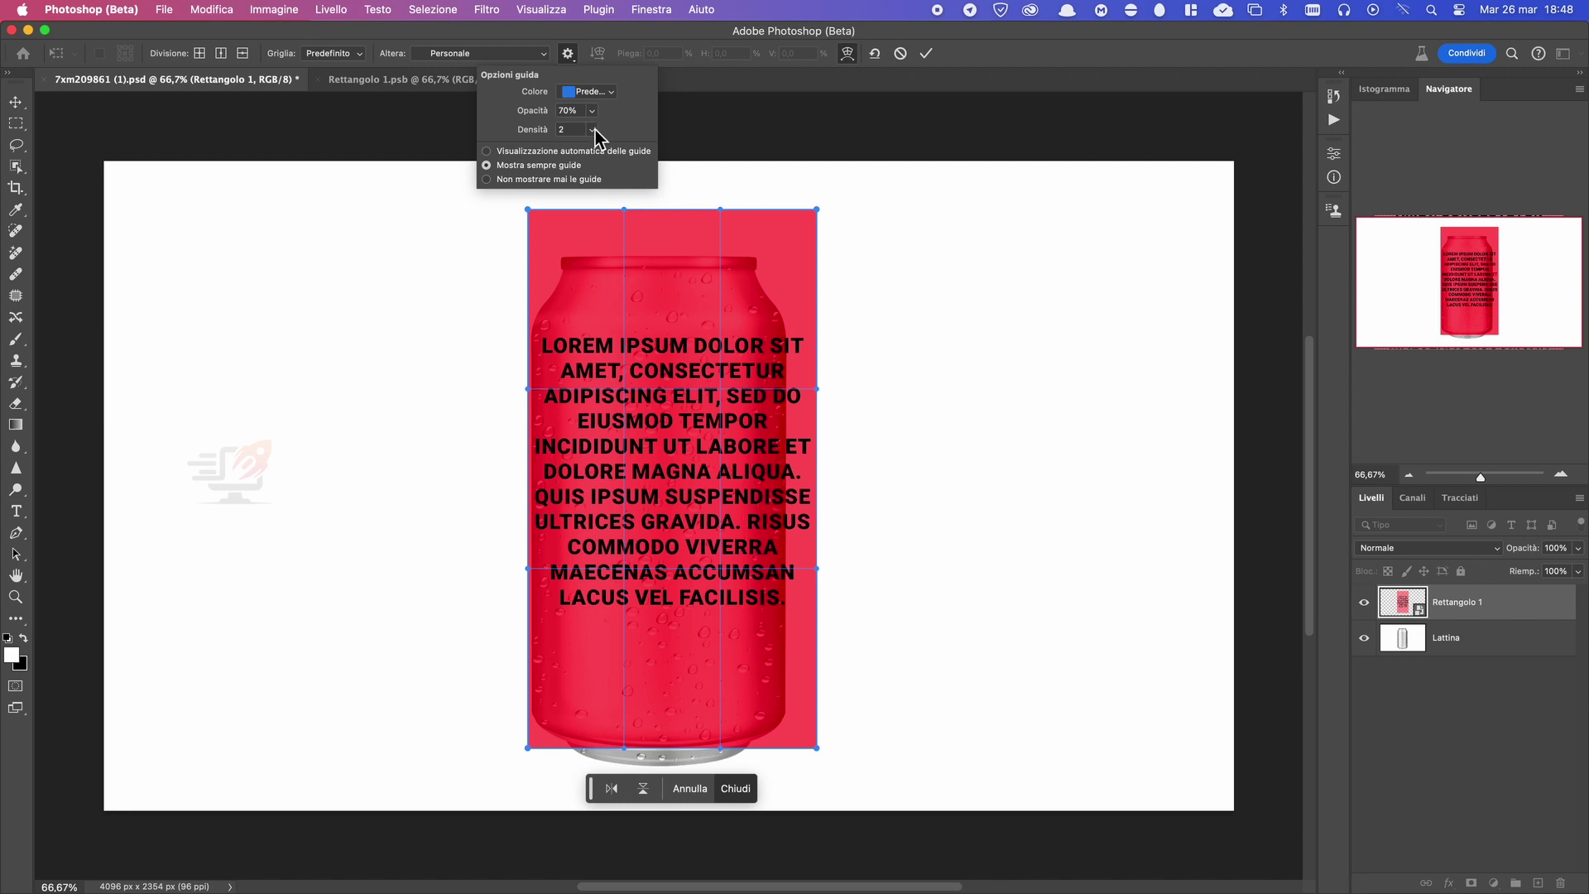
{"action": "left_click_drag", "start_coordinate": [583, 147], "coordinate": [621, 153]}
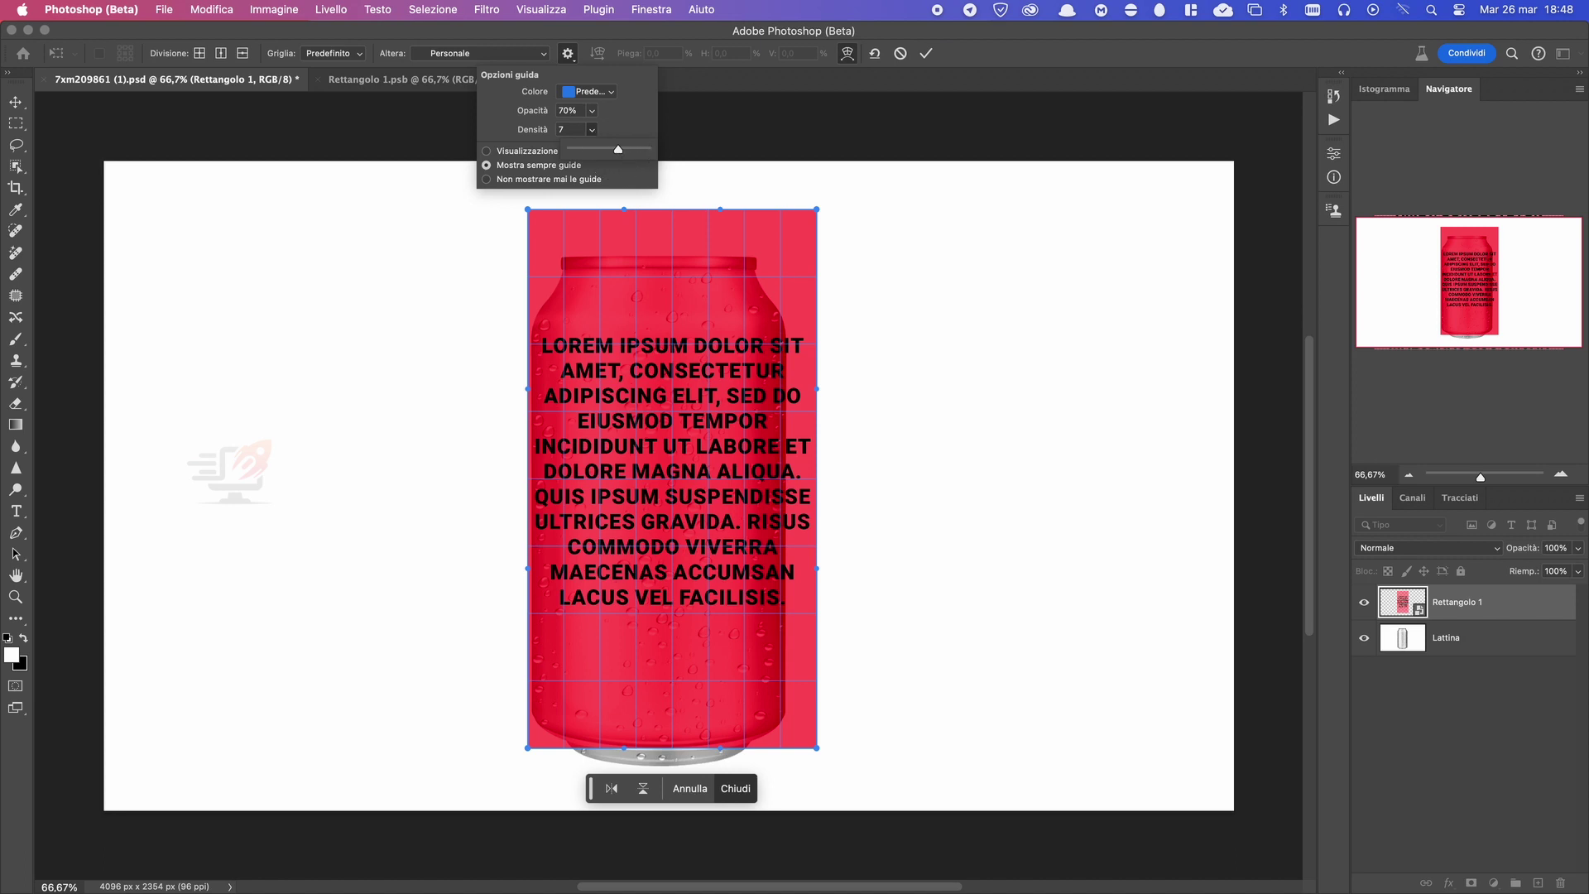
{"action": "left_click", "coordinate": [608, 91]}
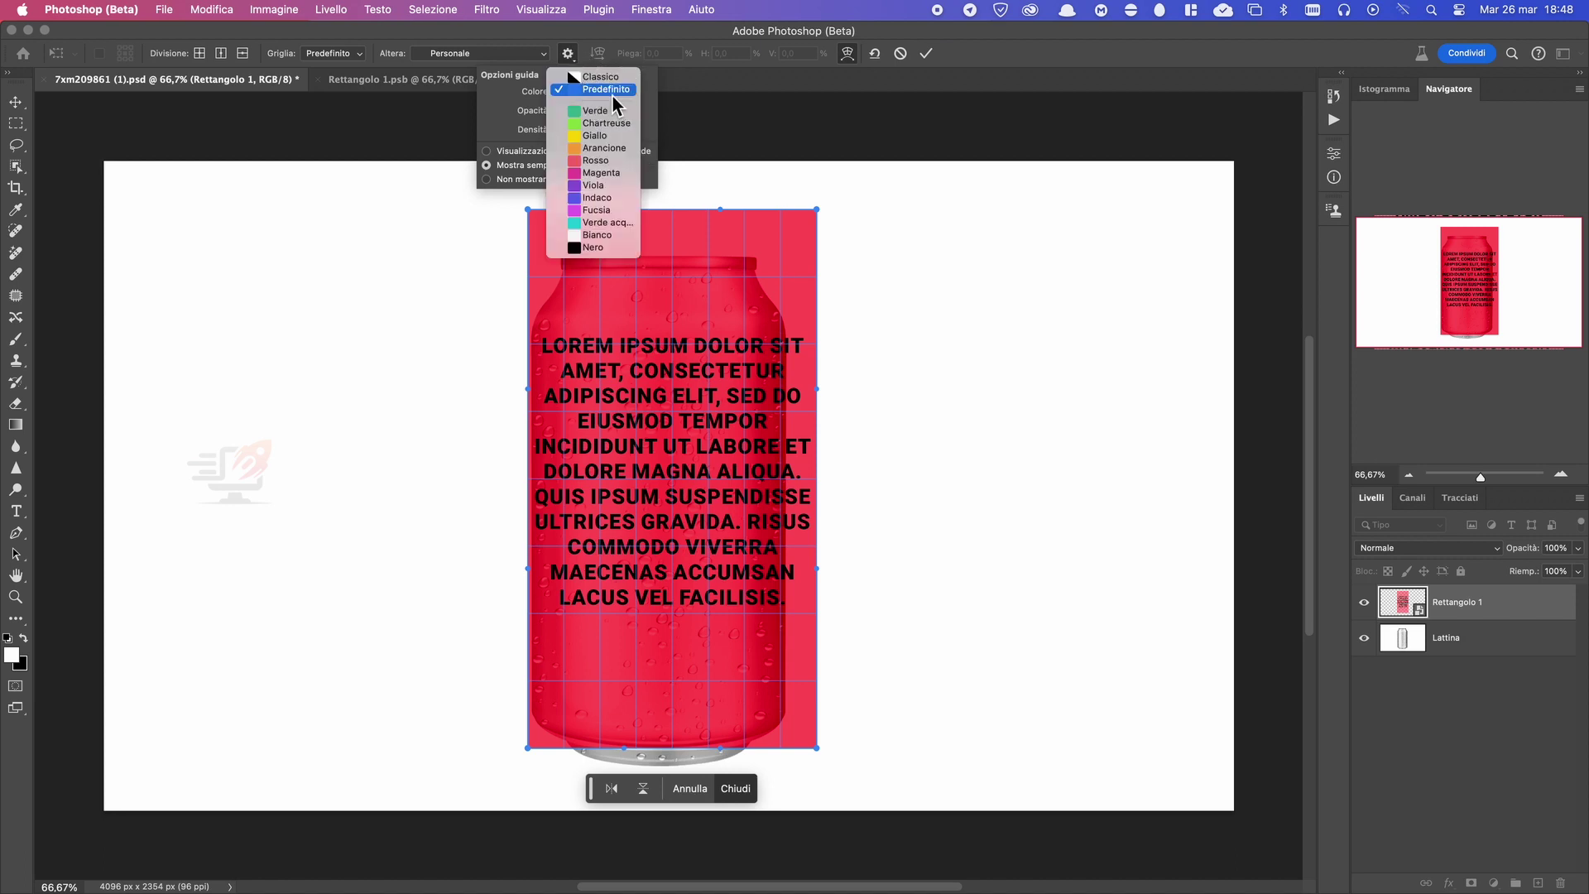
{"action": "left_click", "coordinate": [613, 124]}
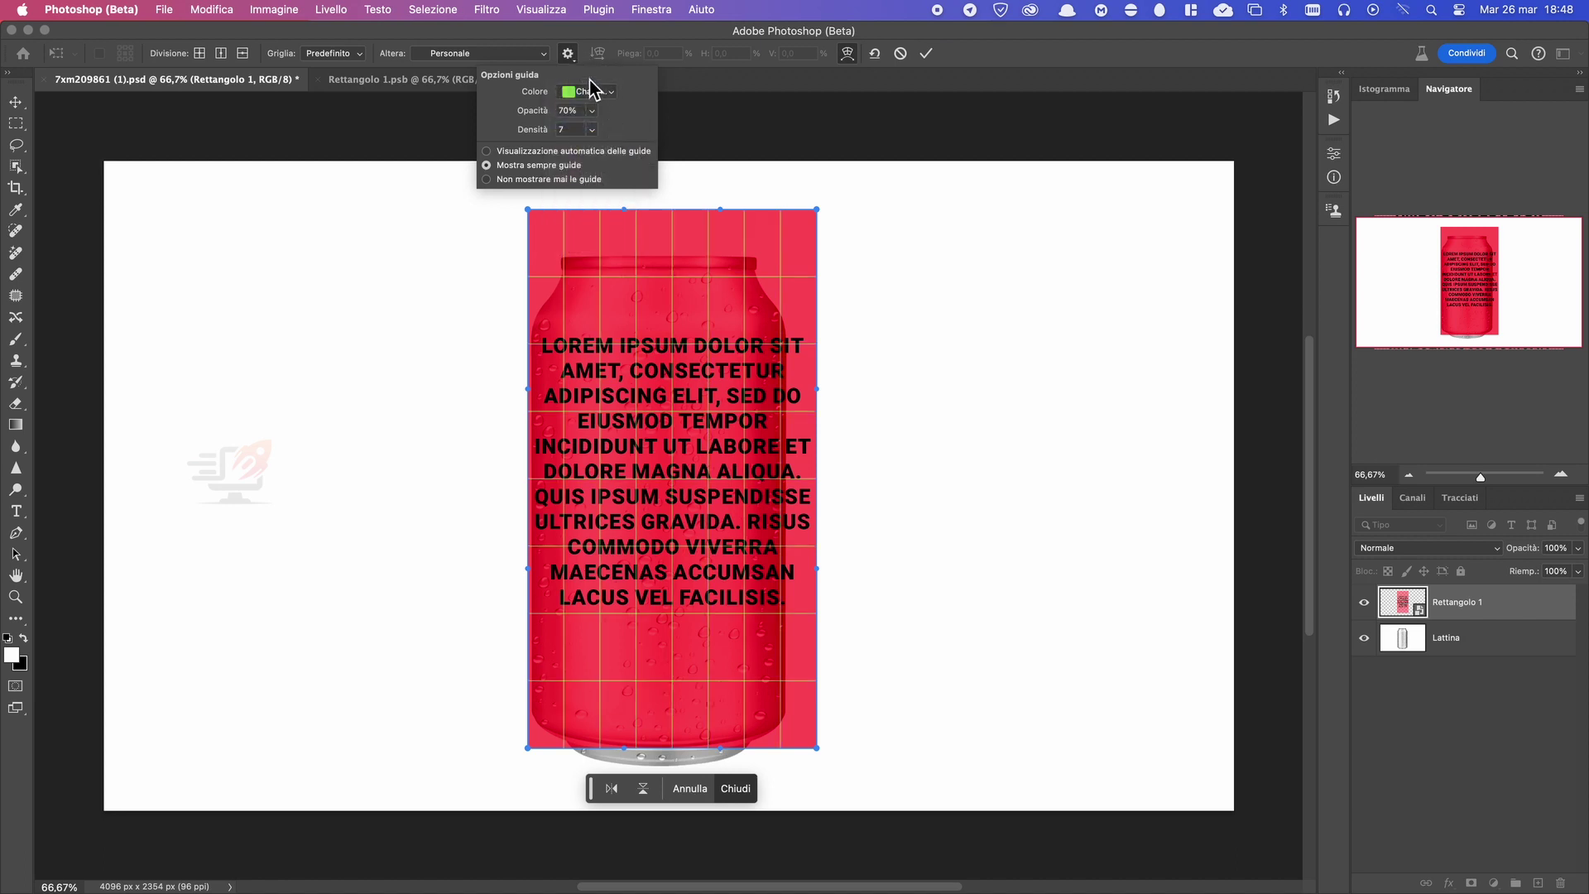
{"action": "left_click", "coordinate": [575, 57]}
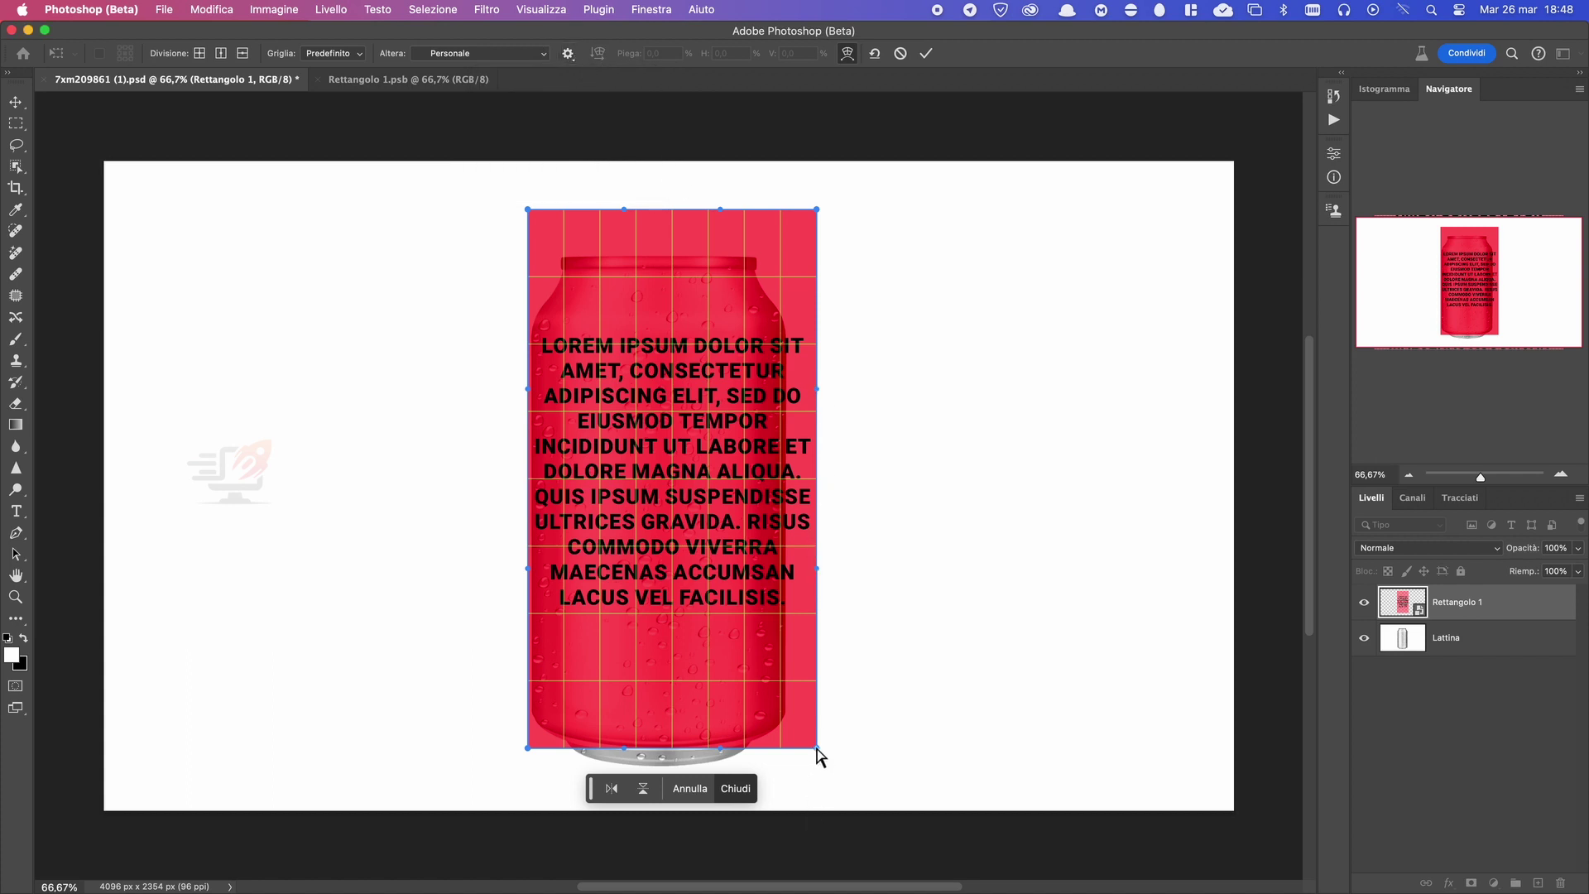
Warp the label's right edge inward and curve its top edge to the can's top.
{"action": "mouse_move", "coordinate": [817, 748]}
{"action": "left_mouse_down"}
{"action": "mouse_move", "coordinate": [784, 729]}
{"action": "mouse_move", "coordinate": [797, 729]}
{"action": "left_mouse_up"}
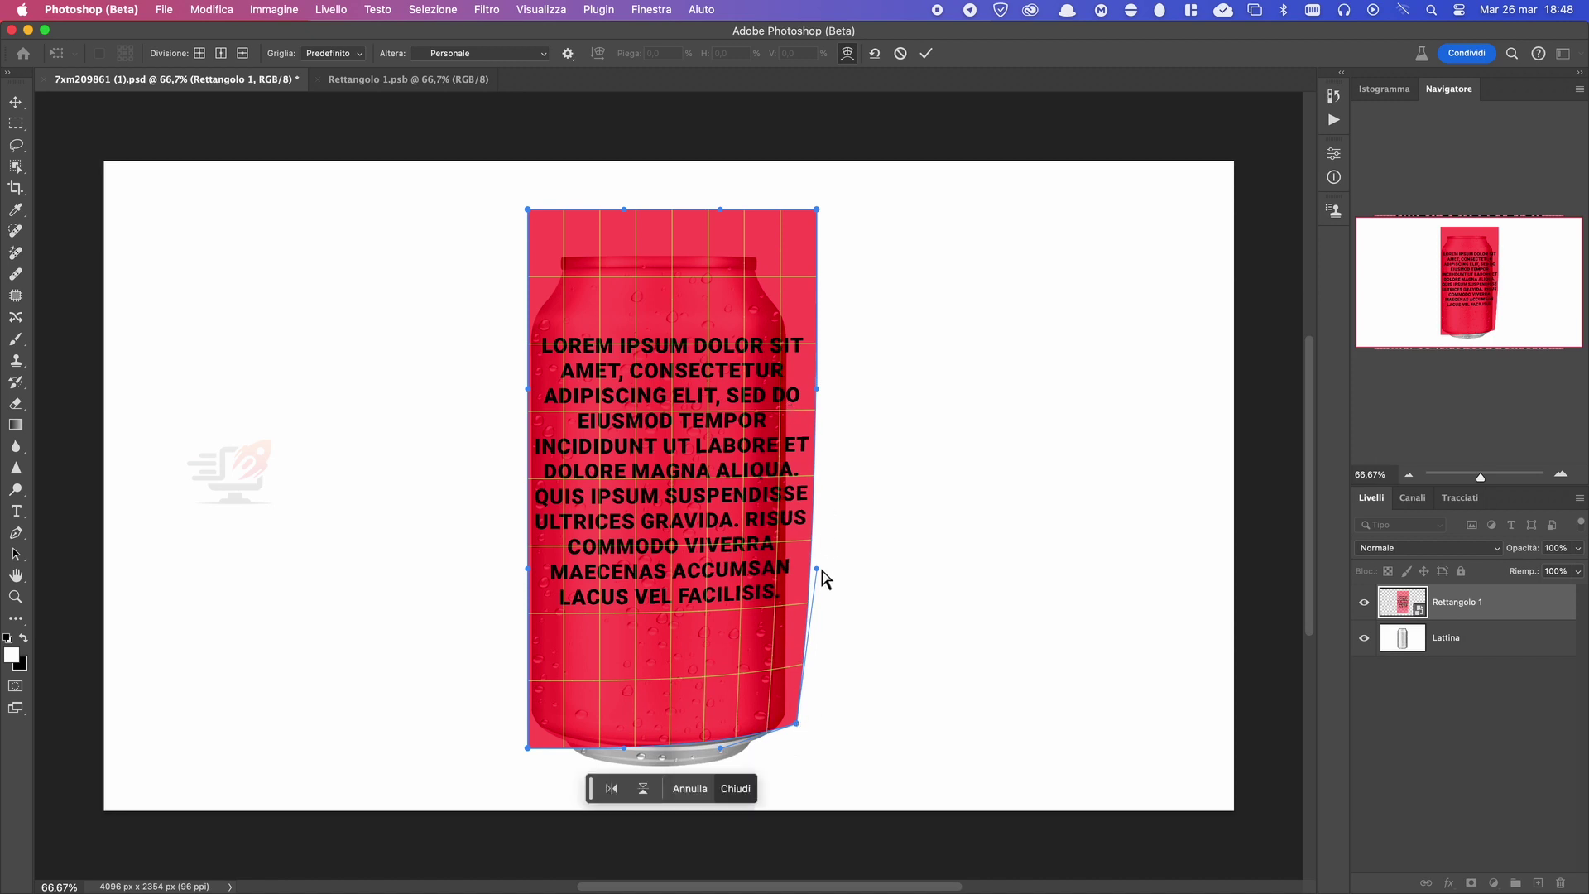
{"action": "left_click_drag", "start_coordinate": [818, 570], "coordinate": [791, 567]}
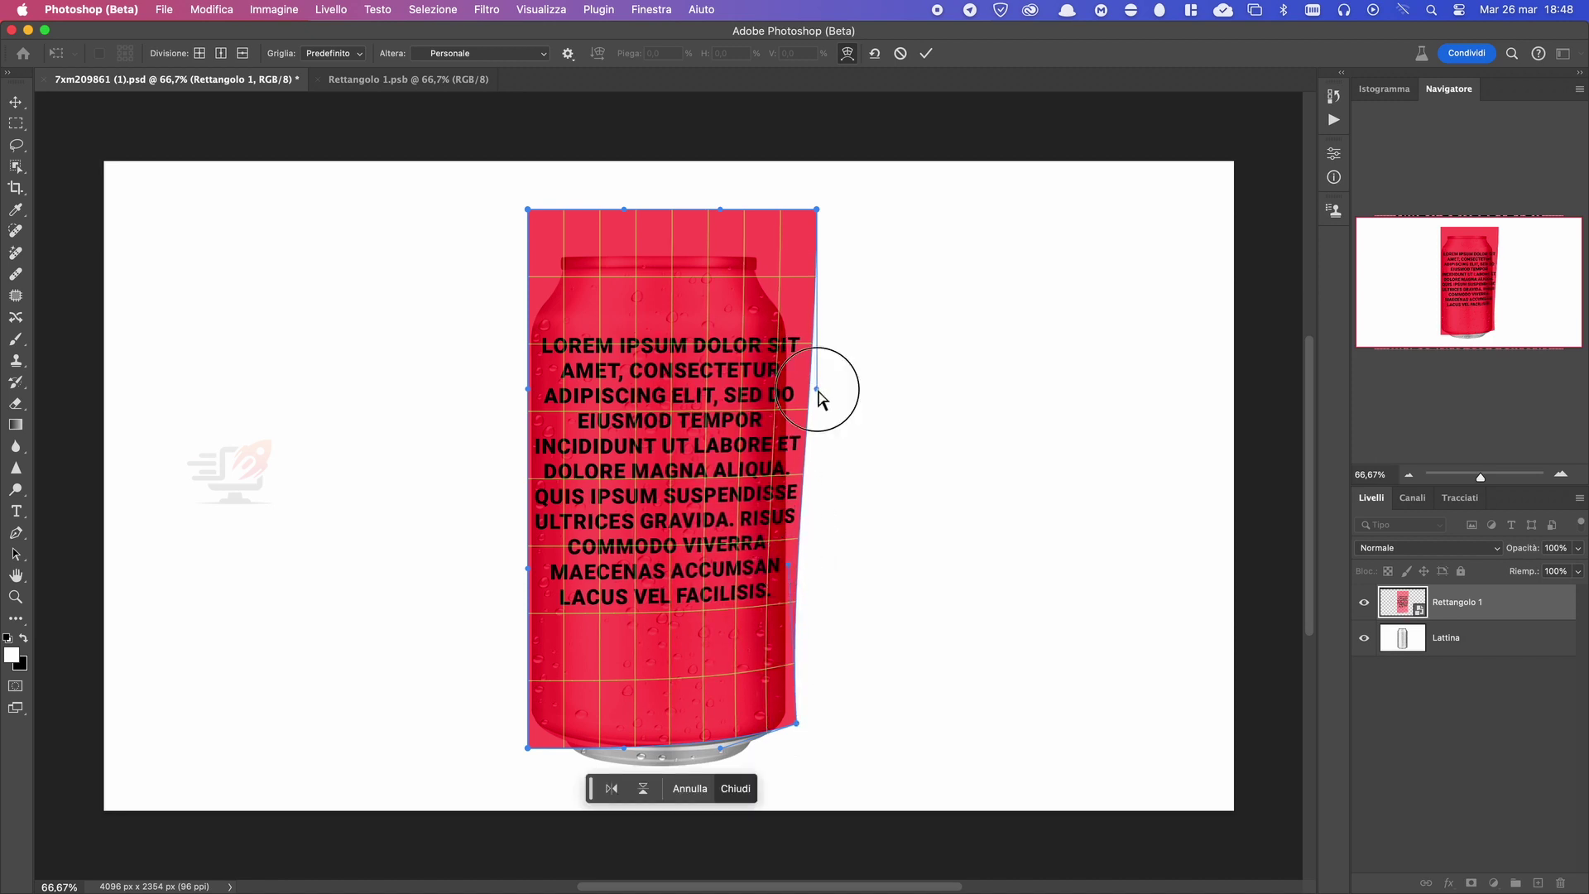
{"action": "left_click_drag", "start_coordinate": [823, 390], "coordinate": [790, 386]}
{"action": "left_click_drag", "start_coordinate": [817, 219], "coordinate": [722, 216]}
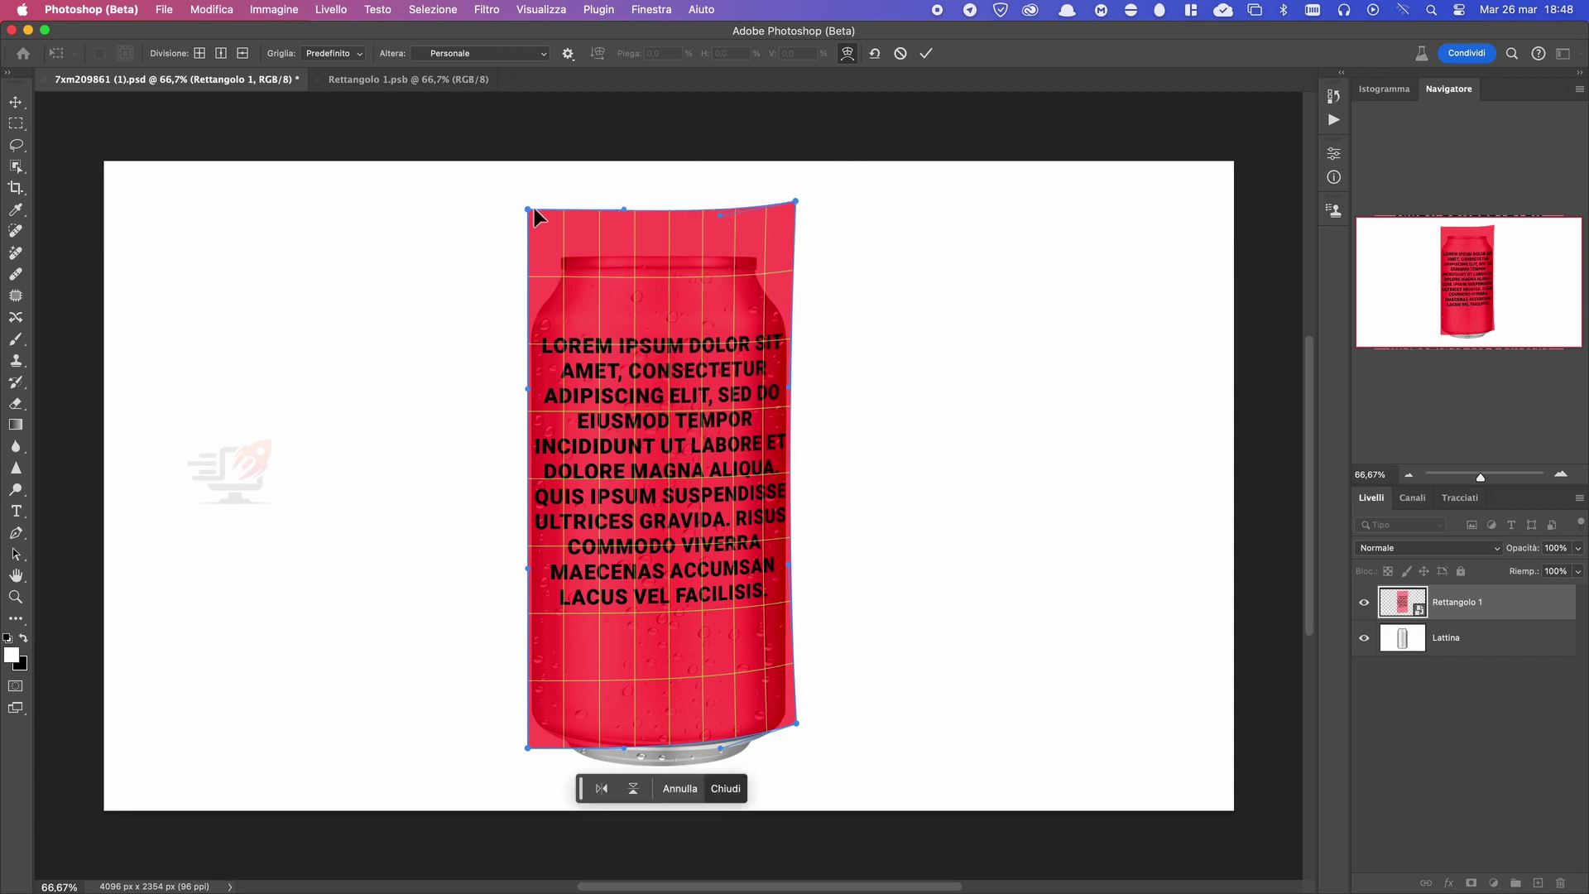
{"action": "left_click_drag", "start_coordinate": [528, 208], "coordinate": [525, 197]}
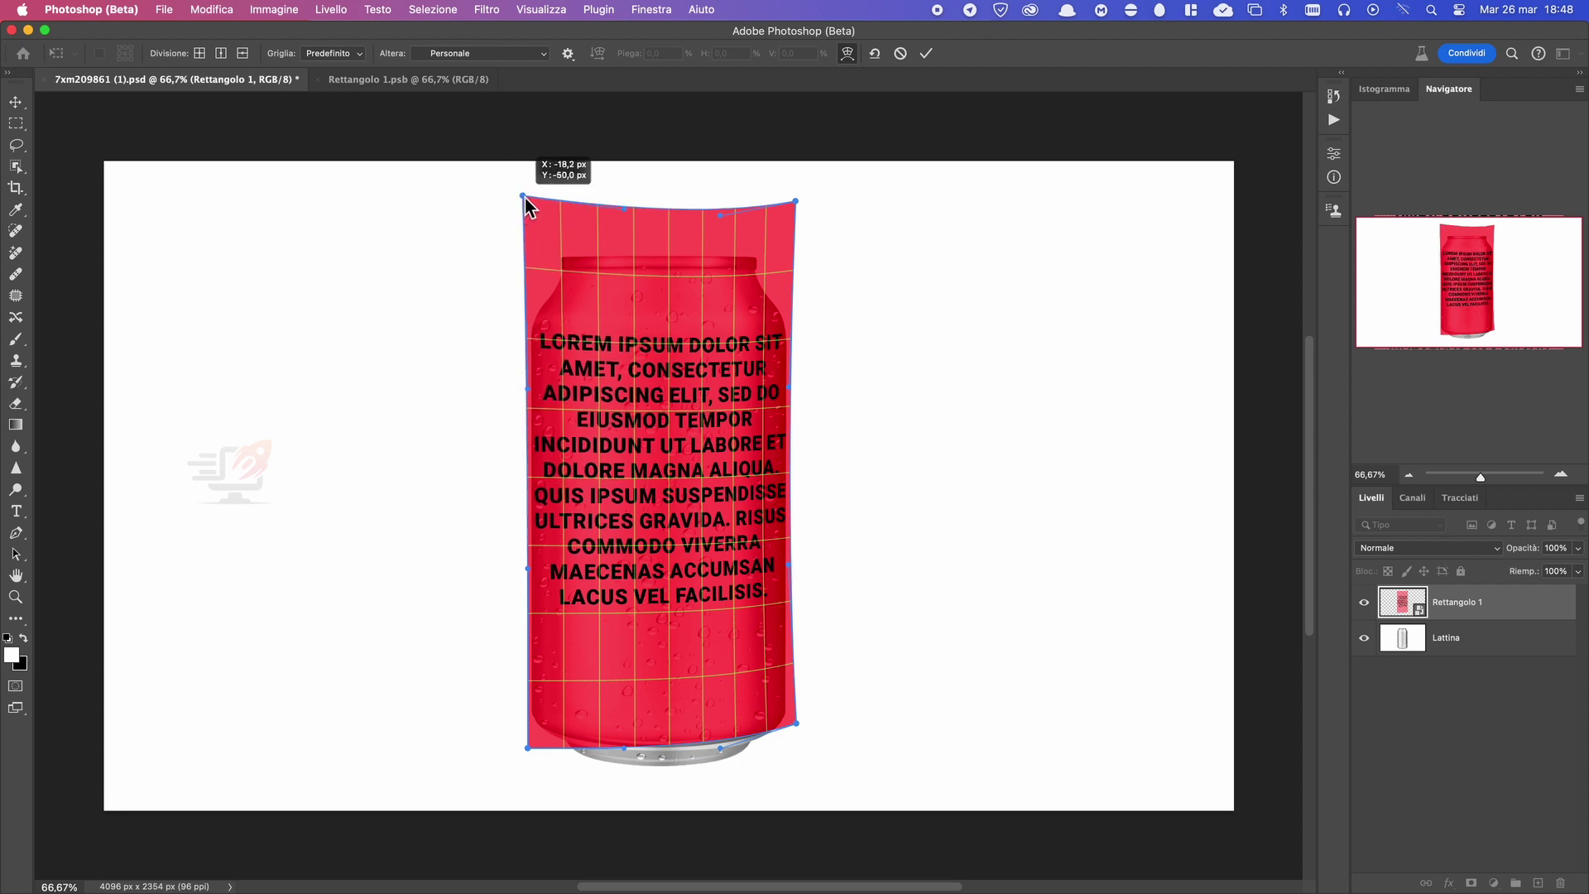
{"action": "left_click_drag", "start_coordinate": [623, 208], "coordinate": [717, 208]}
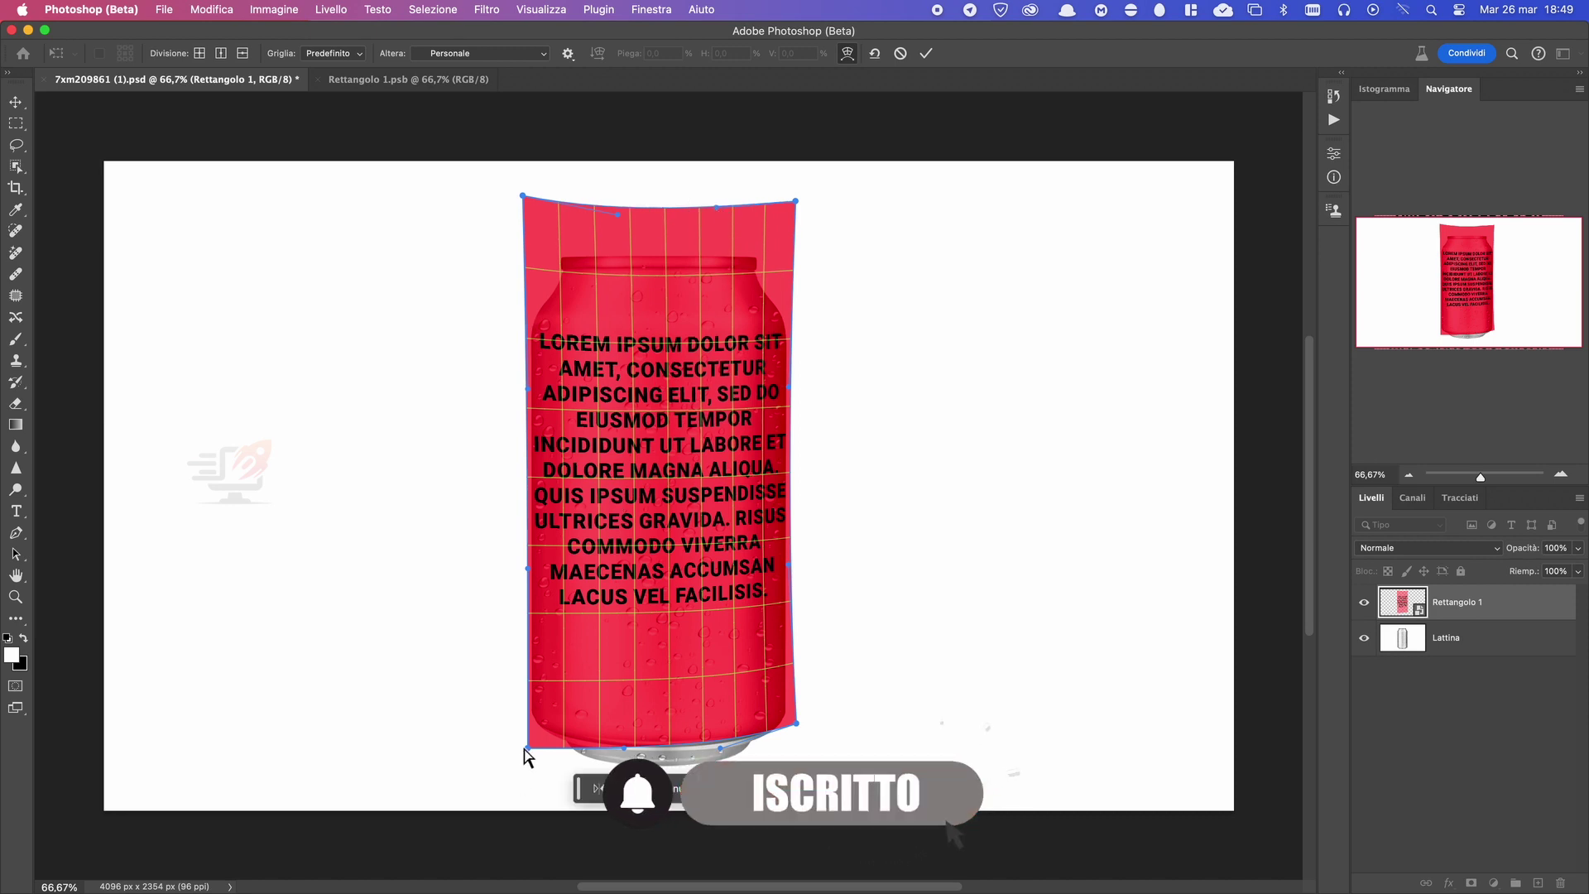
Curve the label's bottom edge to the can base and fine-tune the top corners.
{"action": "left_click_drag", "start_coordinate": [527, 747], "coordinate": [528, 741]}
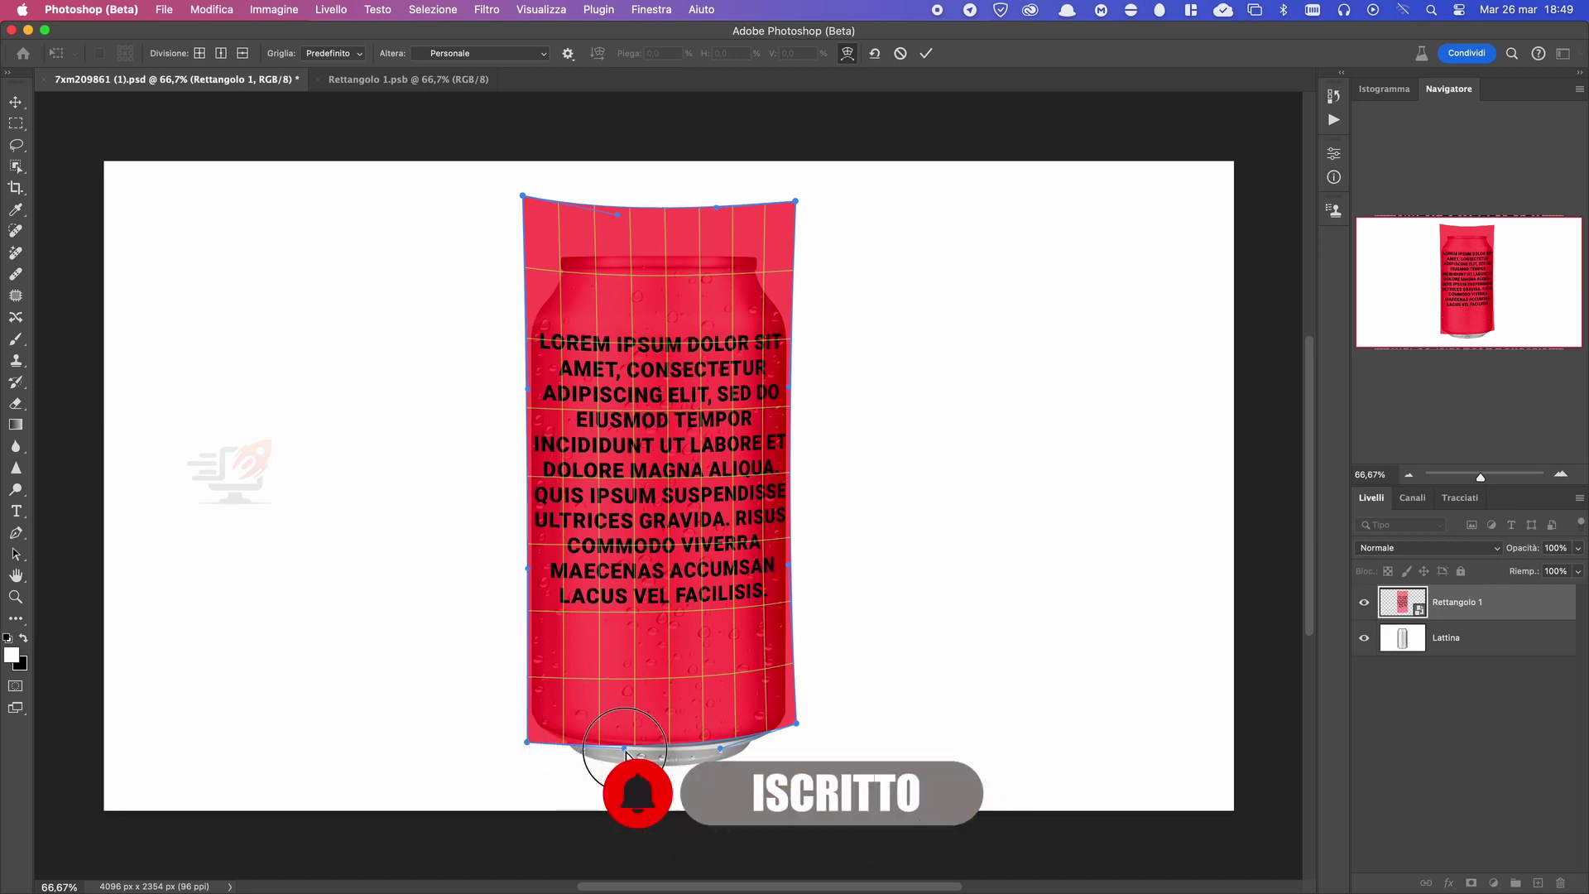
{"action": "left_click_drag", "start_coordinate": [625, 749], "coordinate": [620, 768]}
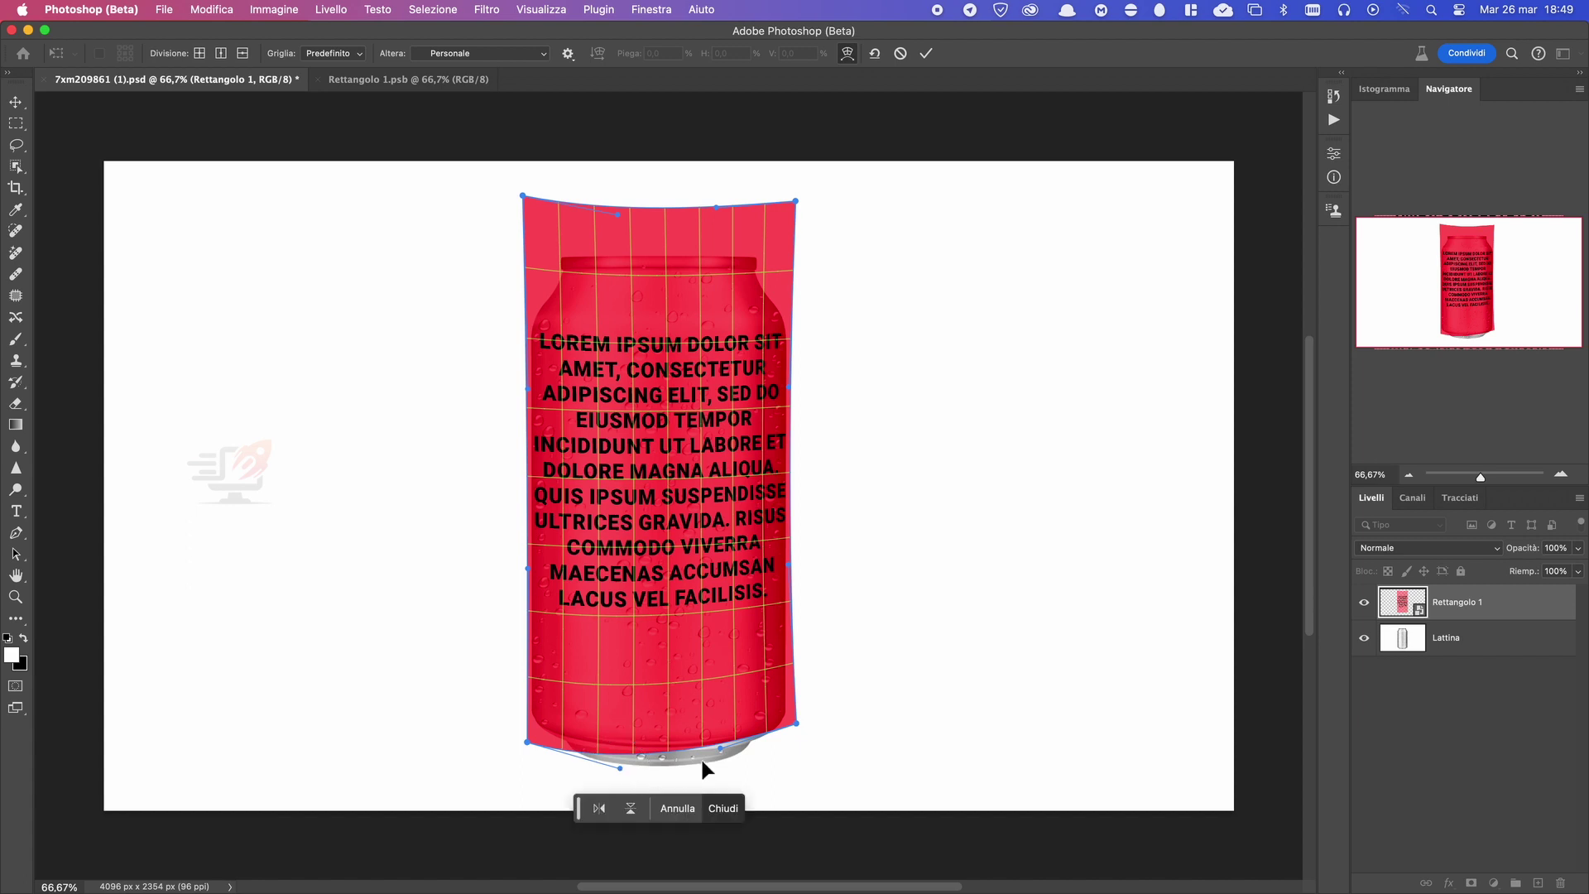
{"action": "left_click_drag", "start_coordinate": [719, 749], "coordinate": [723, 771]}
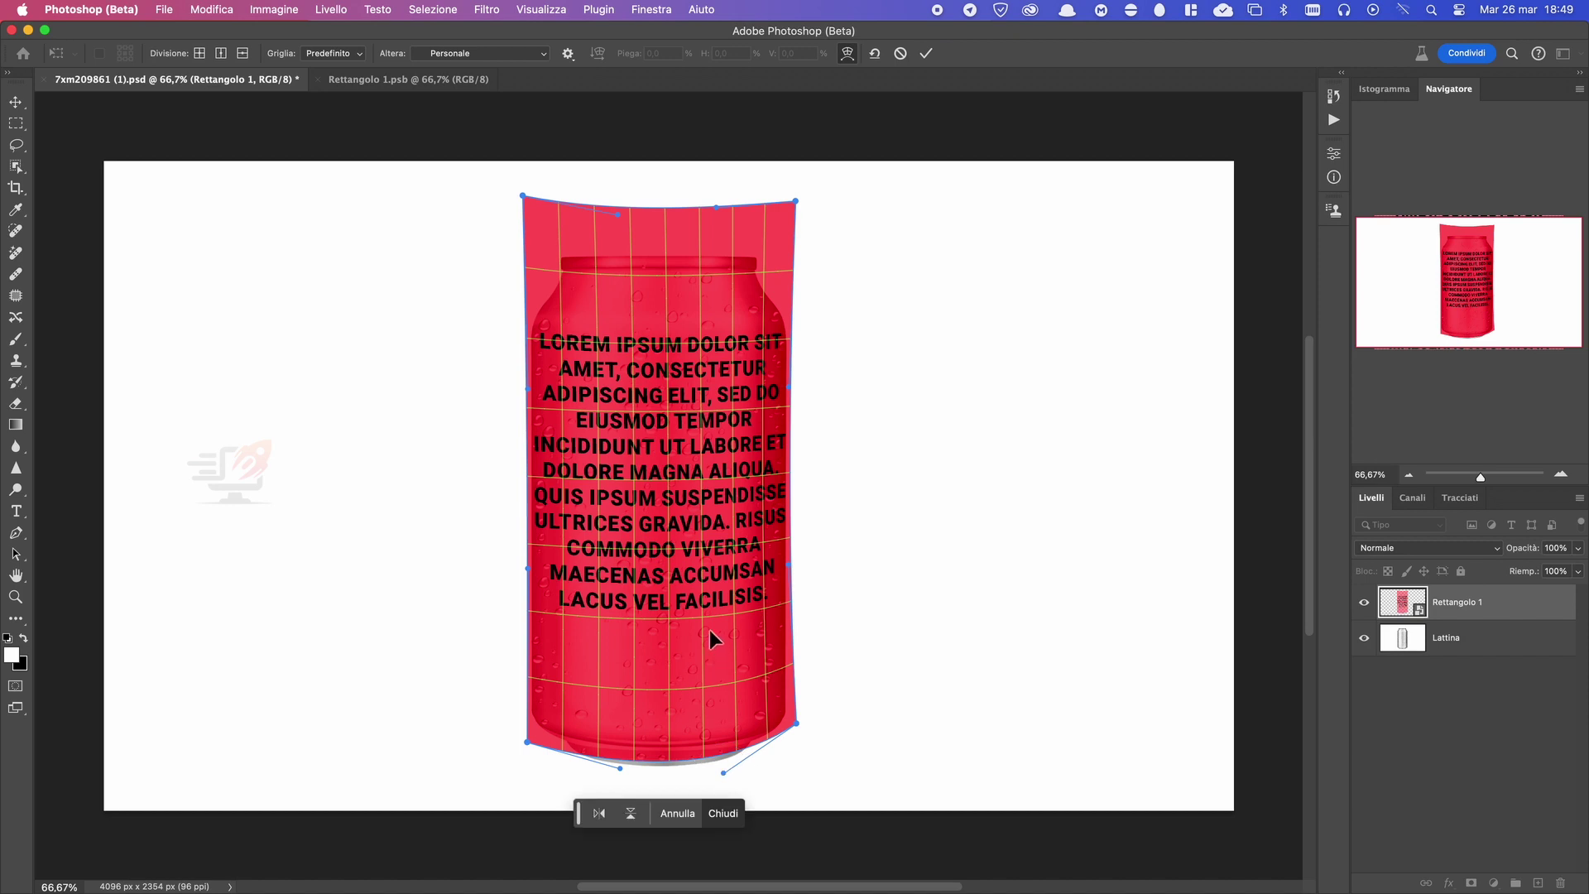
{"action": "left_click_drag", "start_coordinate": [528, 395], "coordinate": [532, 387]}
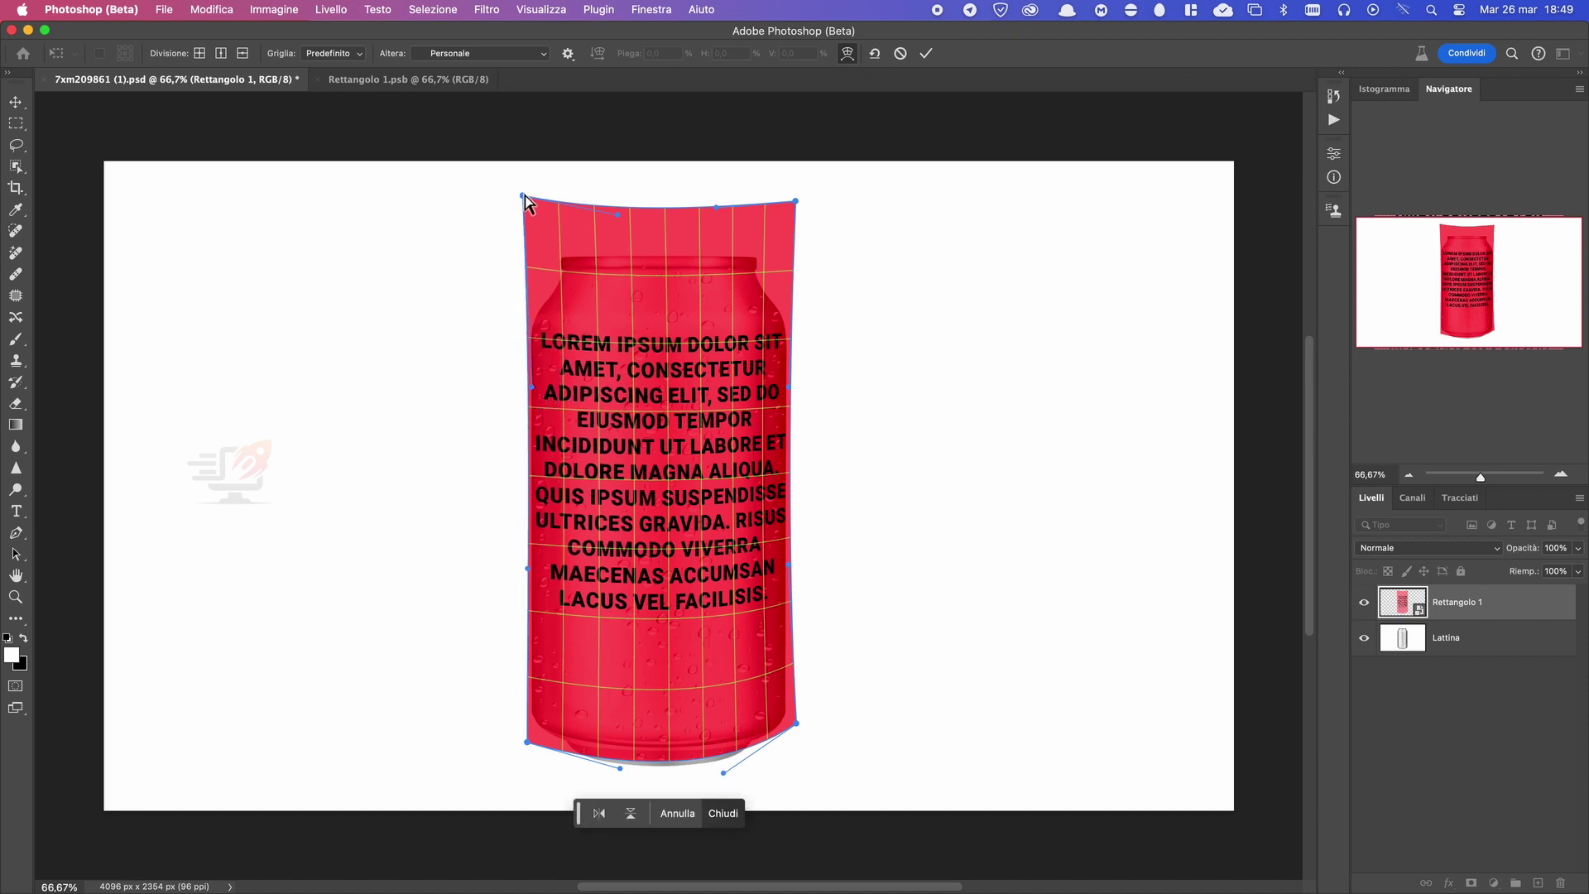
{"action": "left_click_drag", "start_coordinate": [524, 197], "coordinate": [542, 212]}
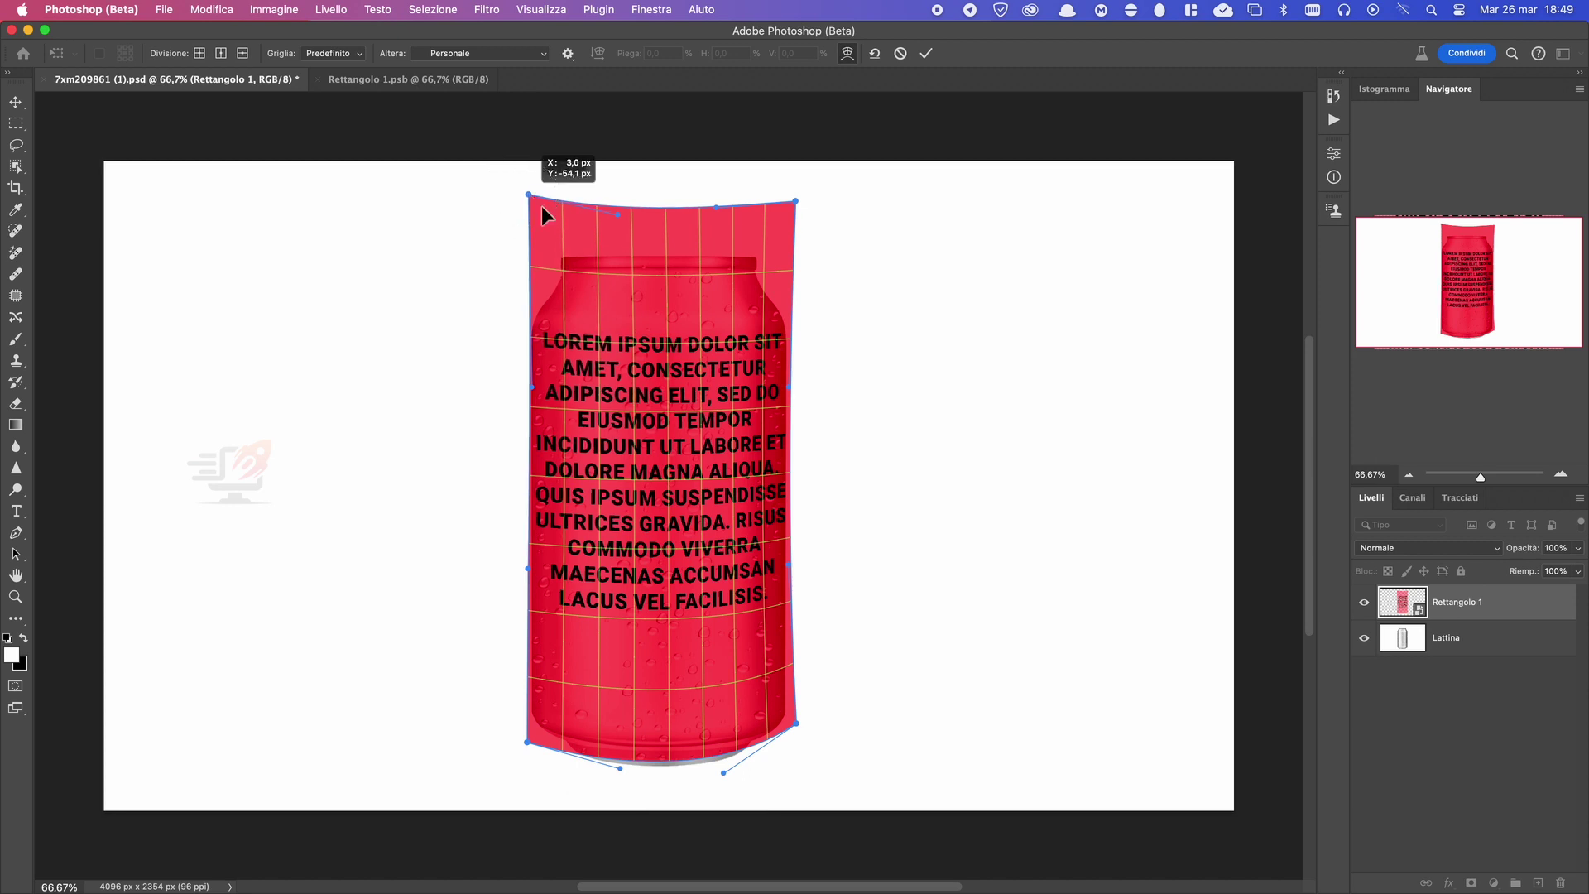
{"action": "left_click_drag", "start_coordinate": [796, 201], "coordinate": [713, 208]}
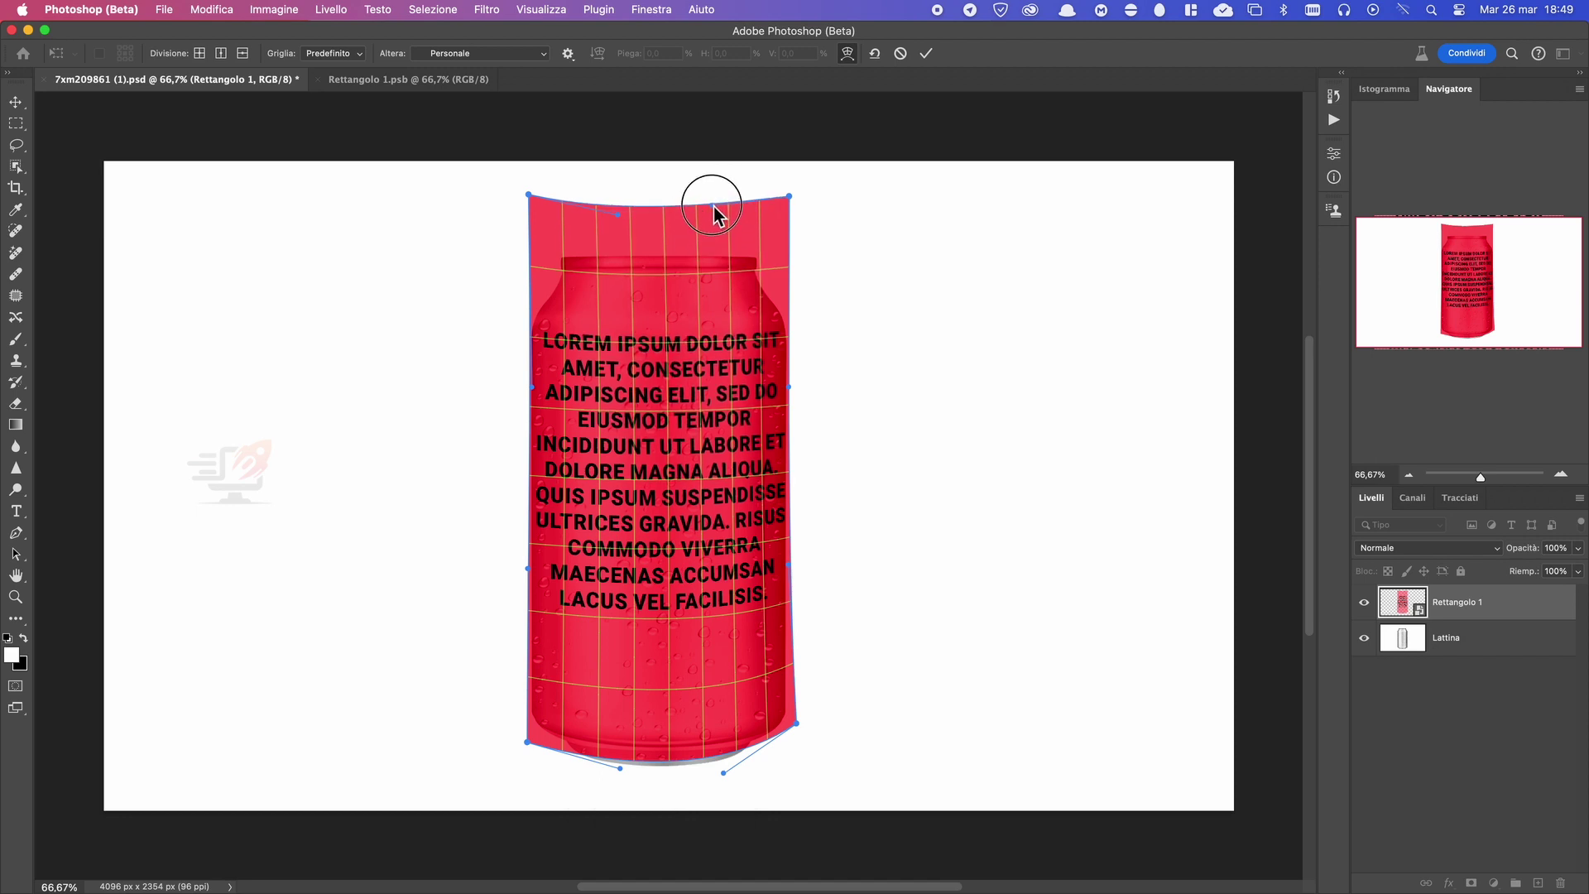
{"action": "left_click_drag", "start_coordinate": [713, 207], "coordinate": [710, 200]}
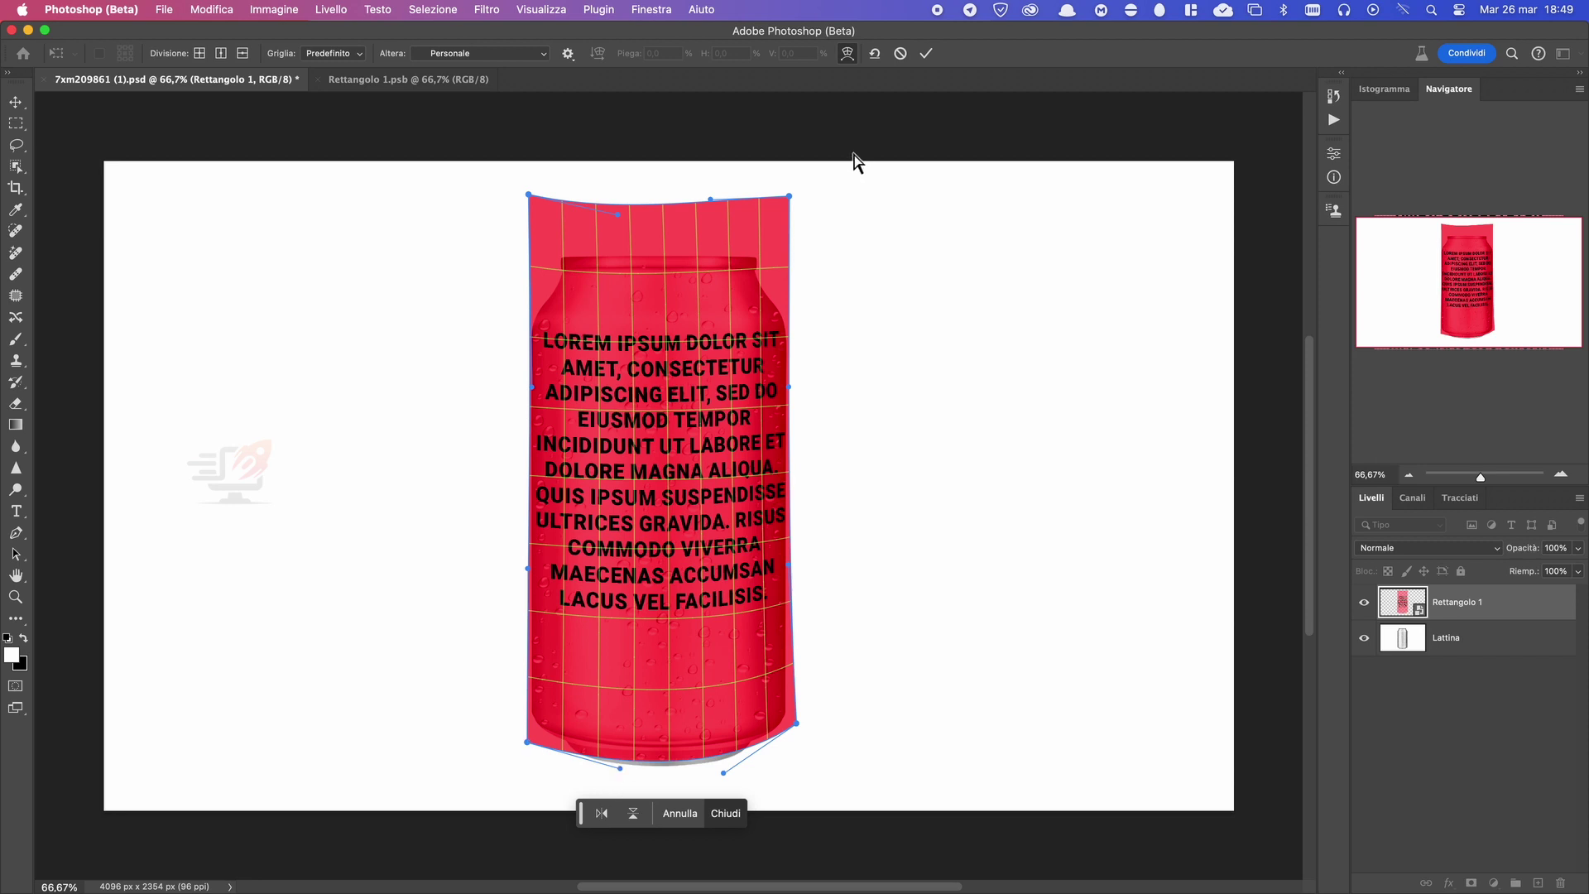
Apply the warp, hide the label, and select the can with Seleziona soggetto.
{"action": "left_click", "coordinate": [923, 54]}
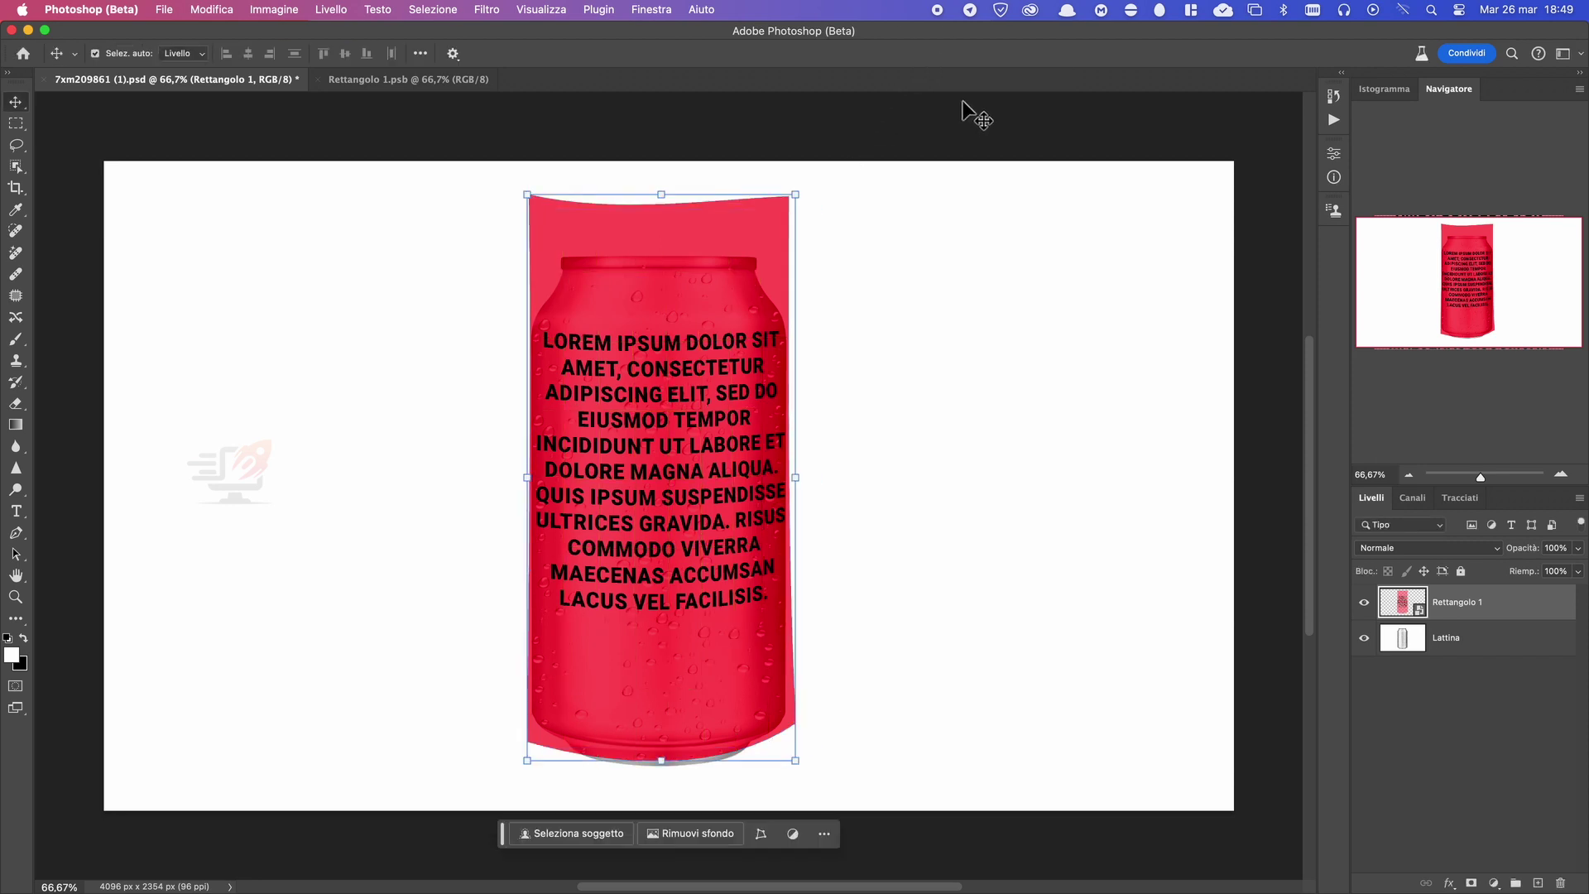
{"action": "left_click", "coordinate": [1411, 640]}
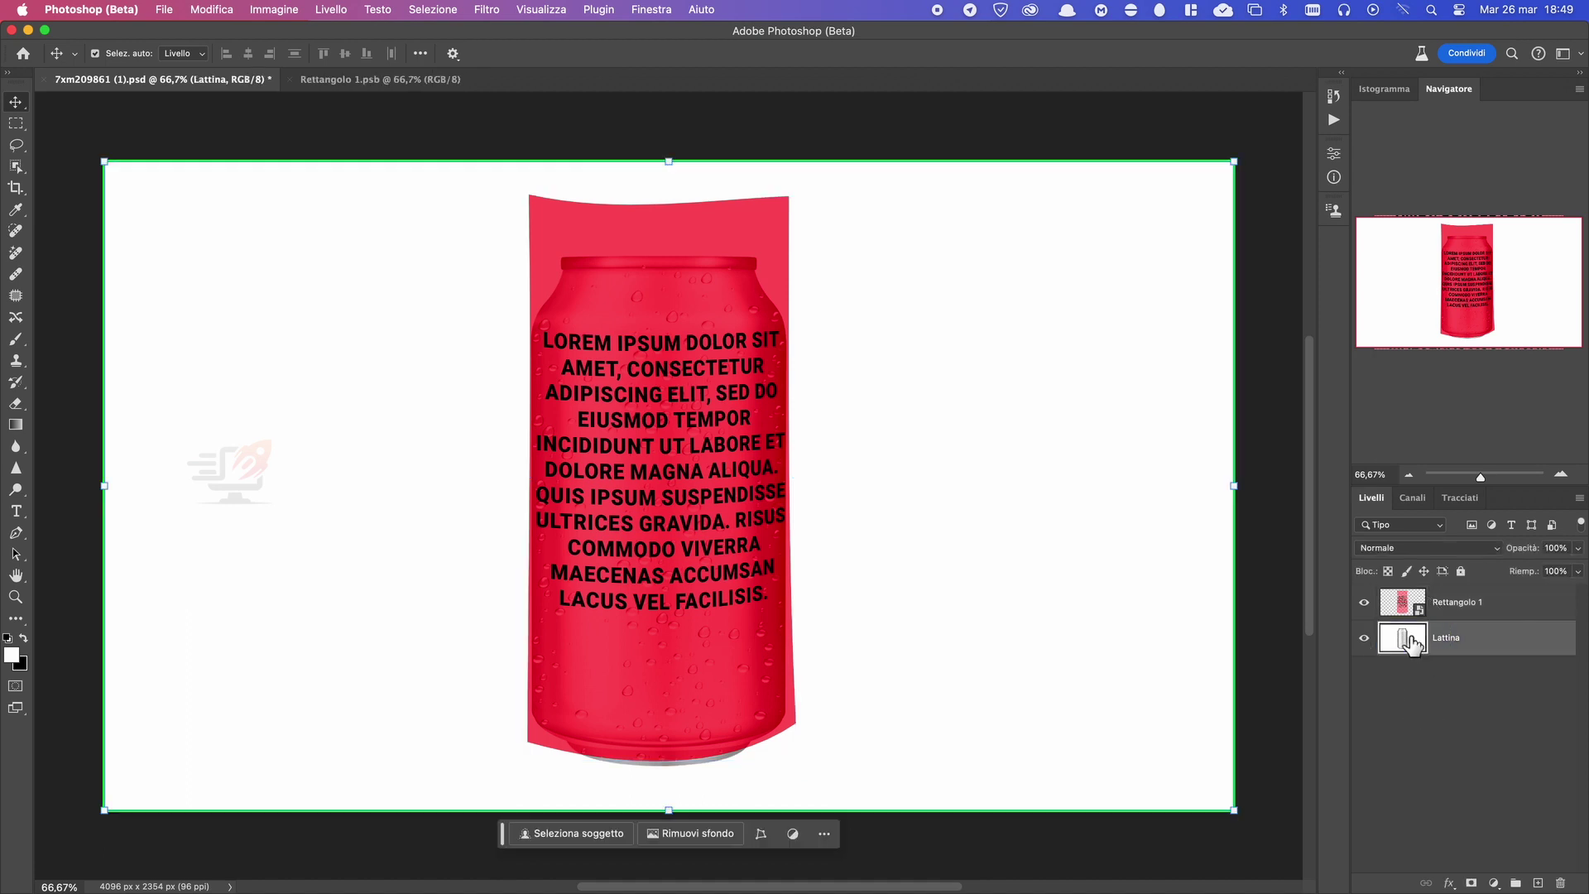
{"action": "left_click", "coordinate": [1376, 613]}
{"action": "left_click", "coordinate": [1365, 604]}
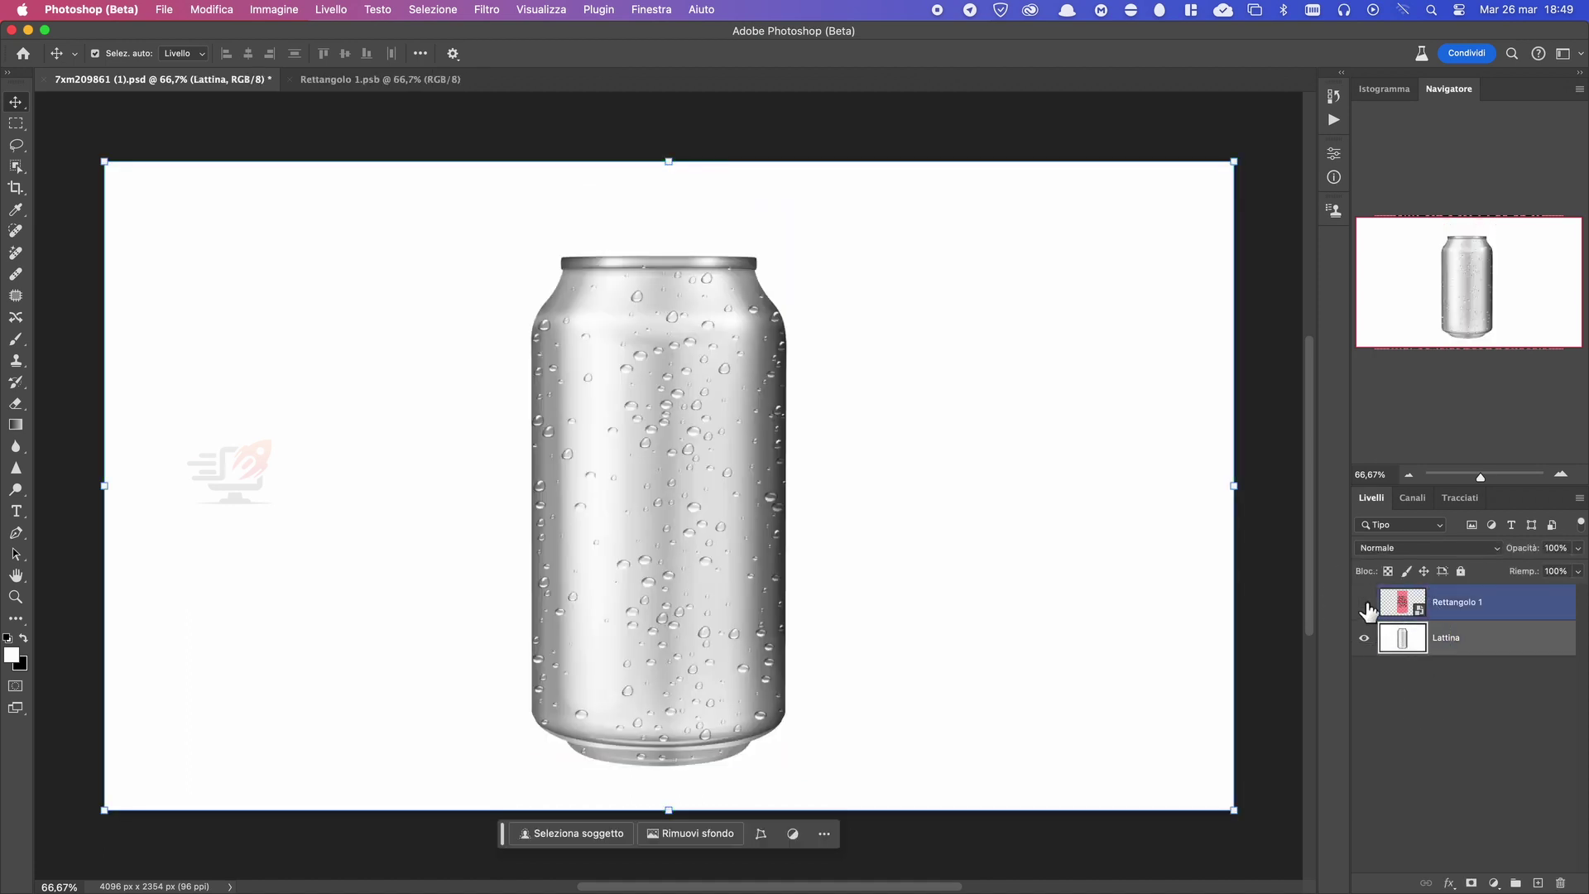
{"action": "left_click", "coordinate": [1411, 658], "text": "super"}
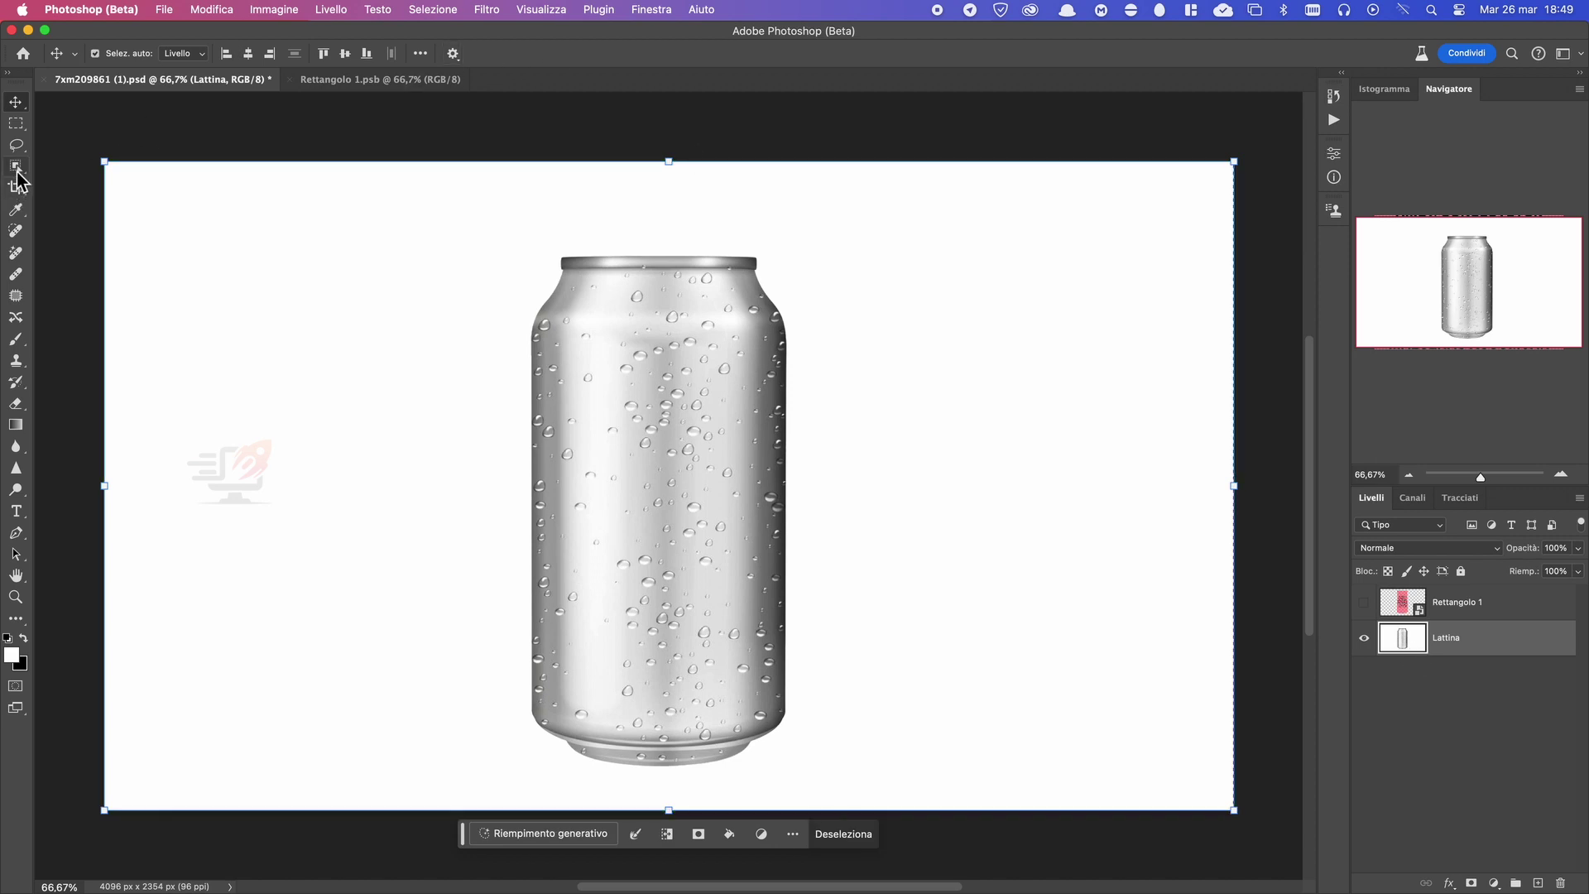
{"action": "left_click", "coordinate": [17, 168]}
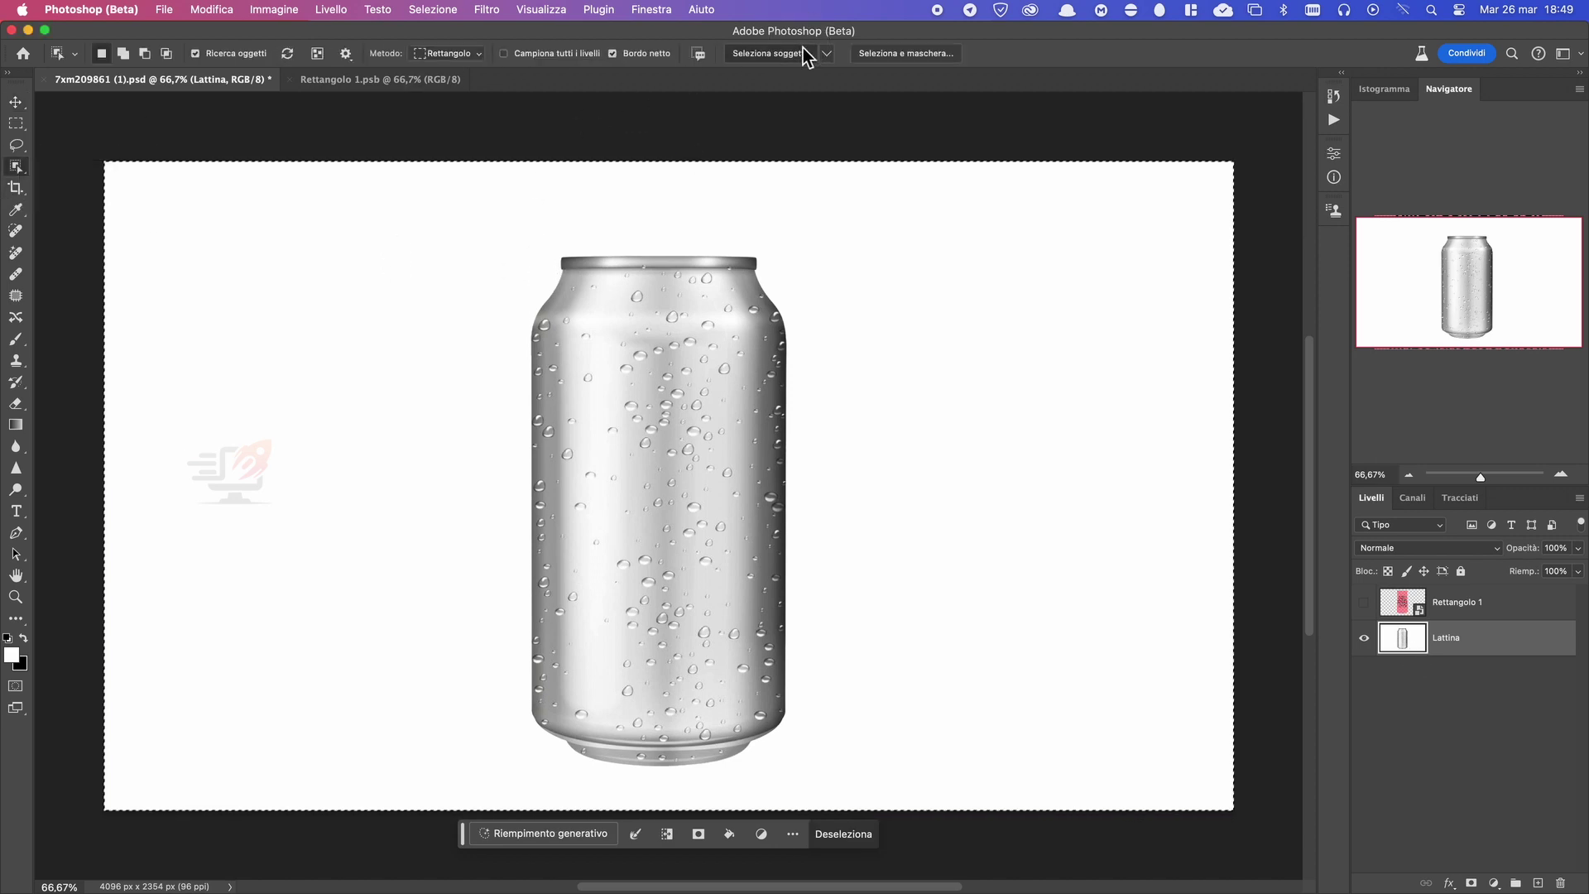
{"action": "left_click", "coordinate": [803, 51]}
{"action": "left_click", "coordinate": [747, 382]}
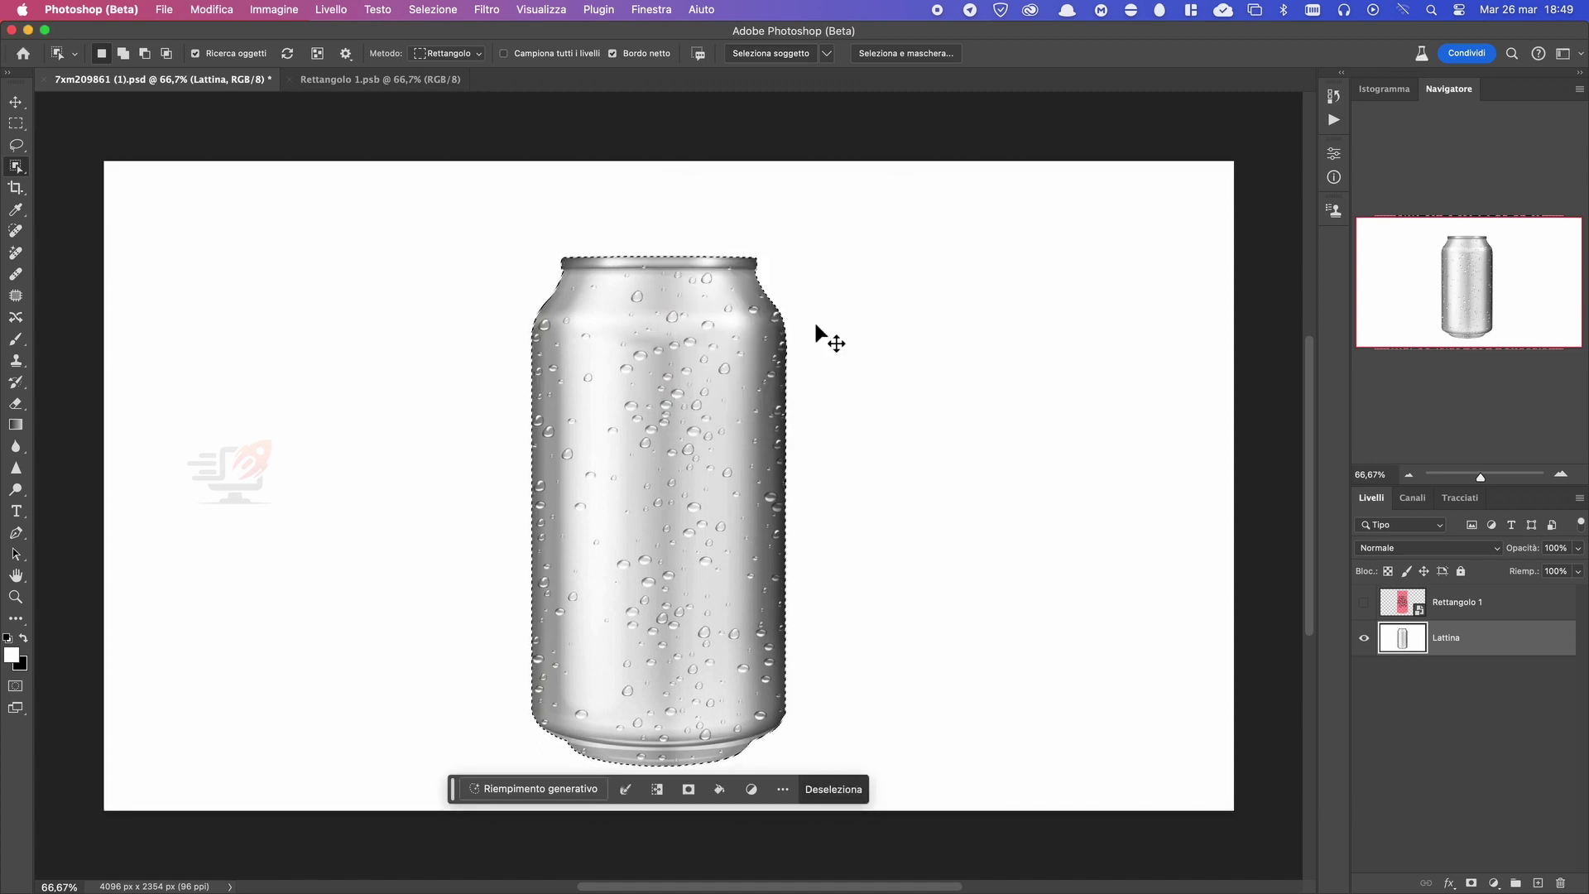
Add a layer mask to Rettangolo 1 from the can selection and show it again.
{"action": "left_click", "coordinate": [1458, 604]}
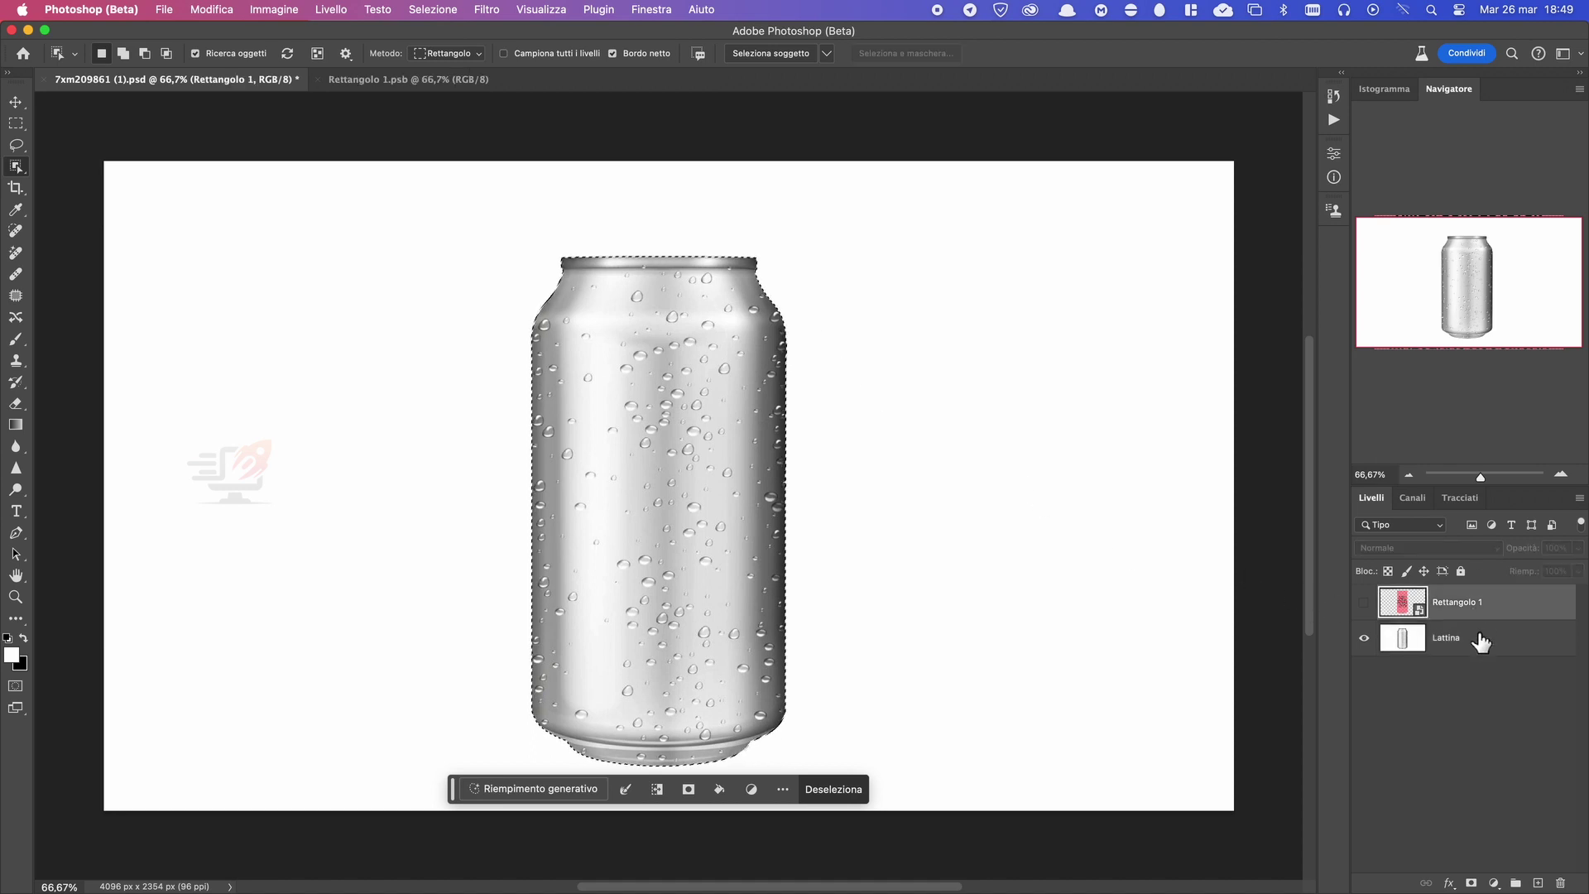
{"action": "left_click", "coordinate": [1473, 883]}
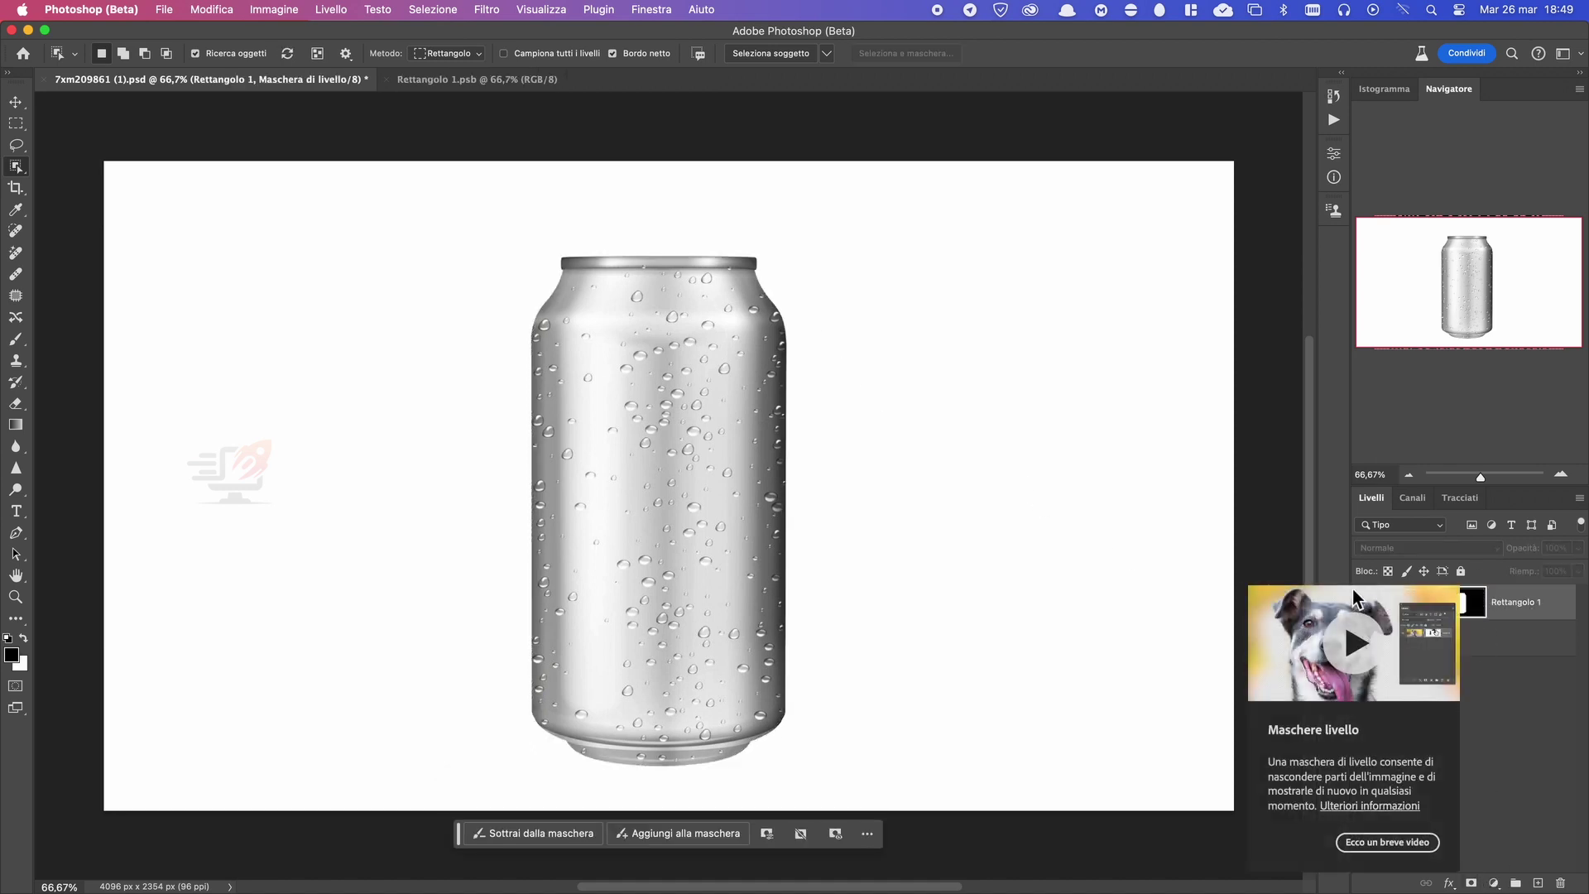
{"action": "left_click", "coordinate": [1363, 604]}
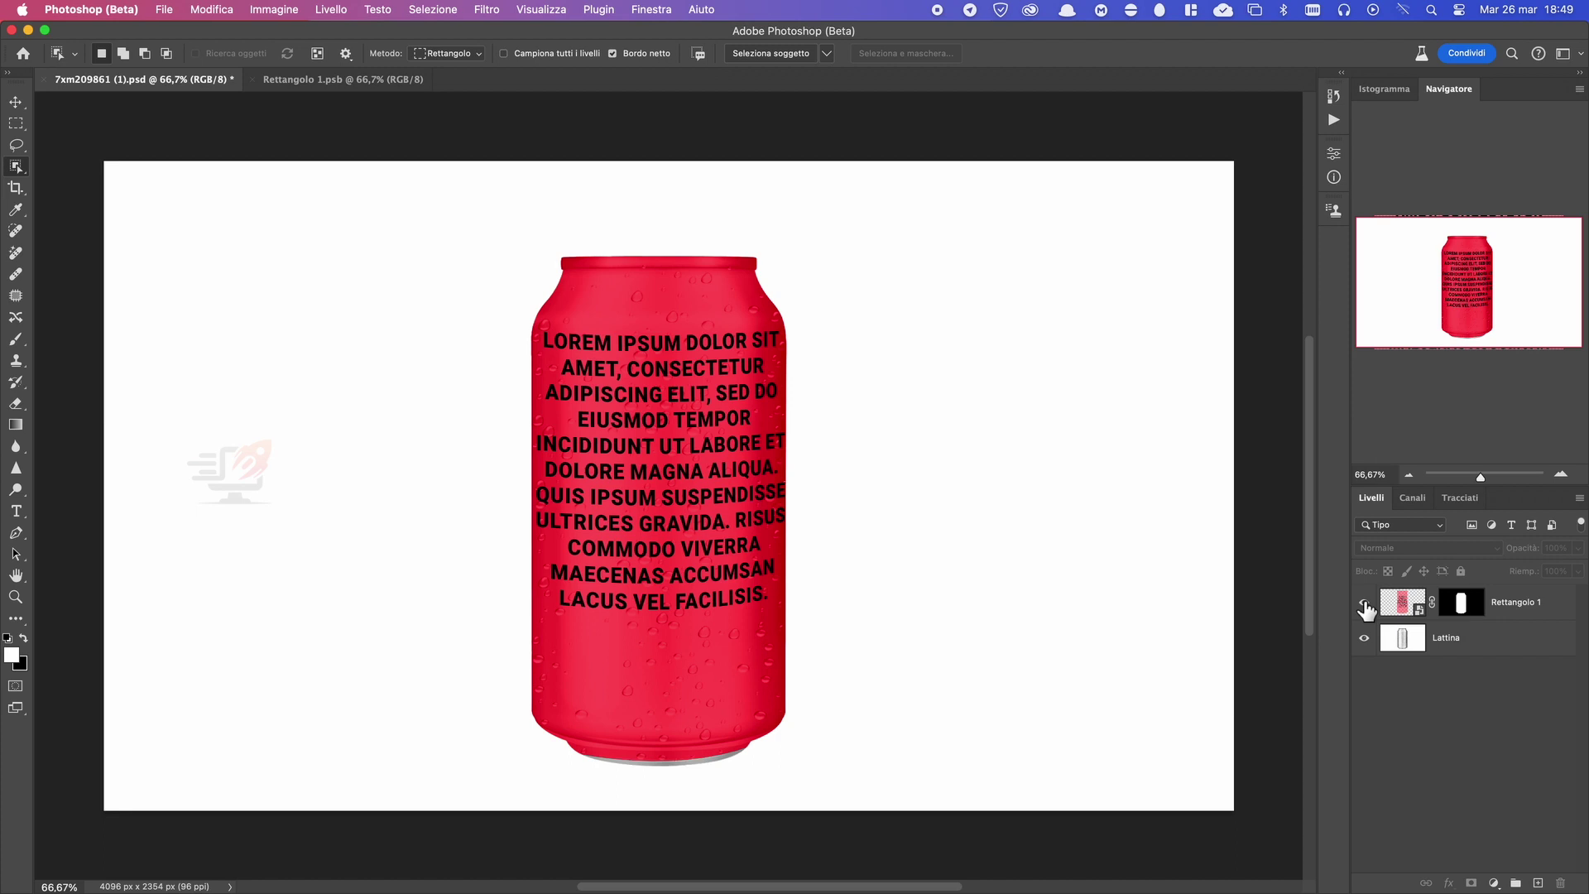
{"action": "left_click", "coordinate": [1416, 653]}
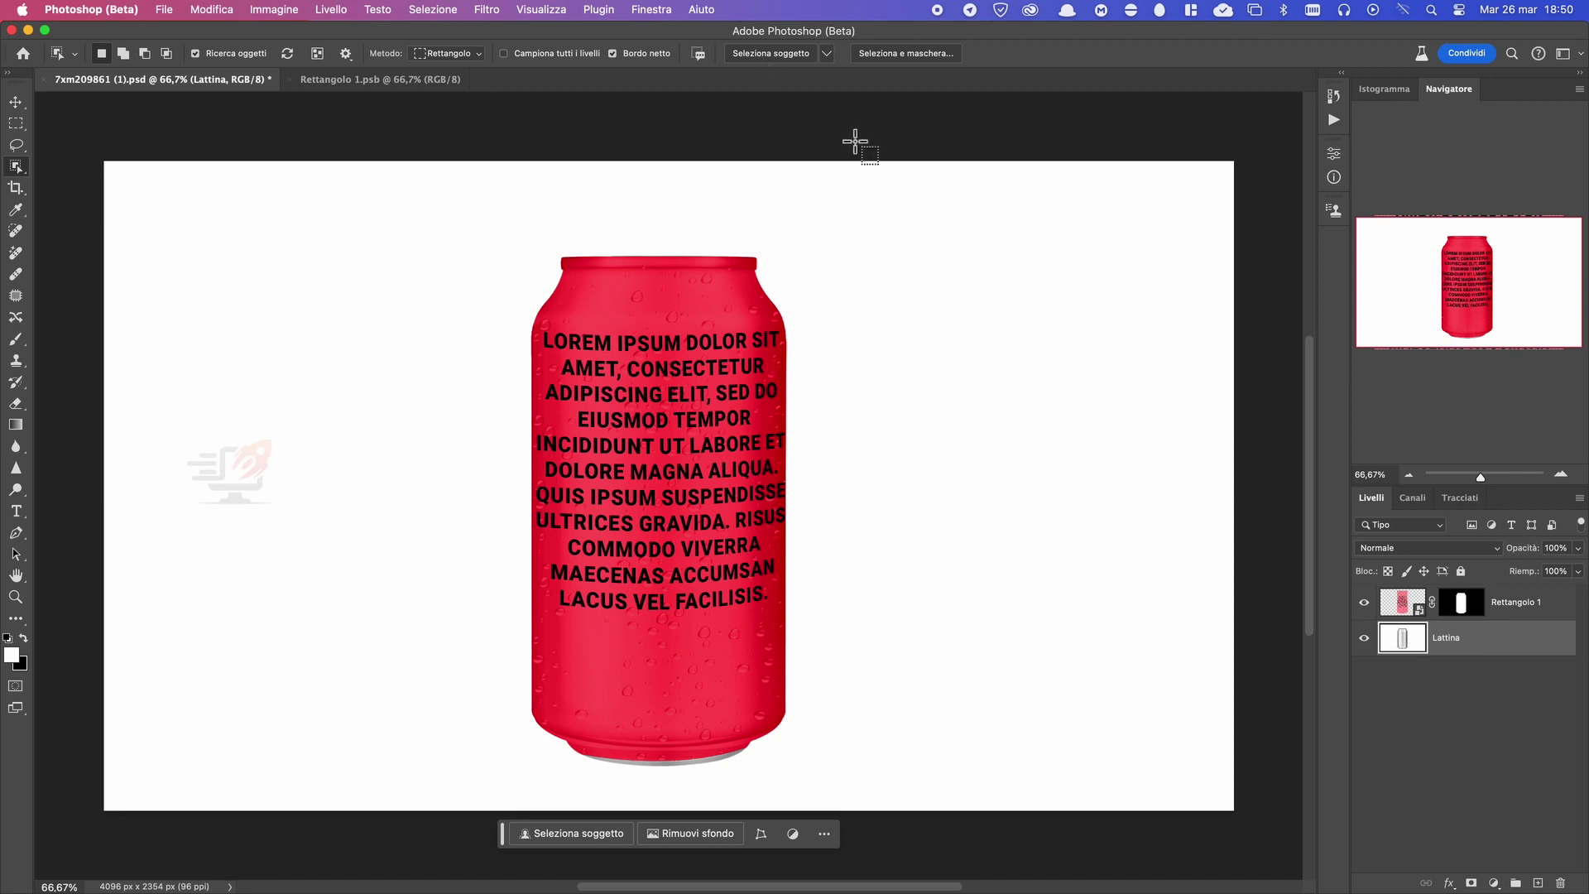
Duplicate Lattina into Livello 1 and move it above the red label layer.
{"action": "left_click", "coordinate": [1363, 602]}
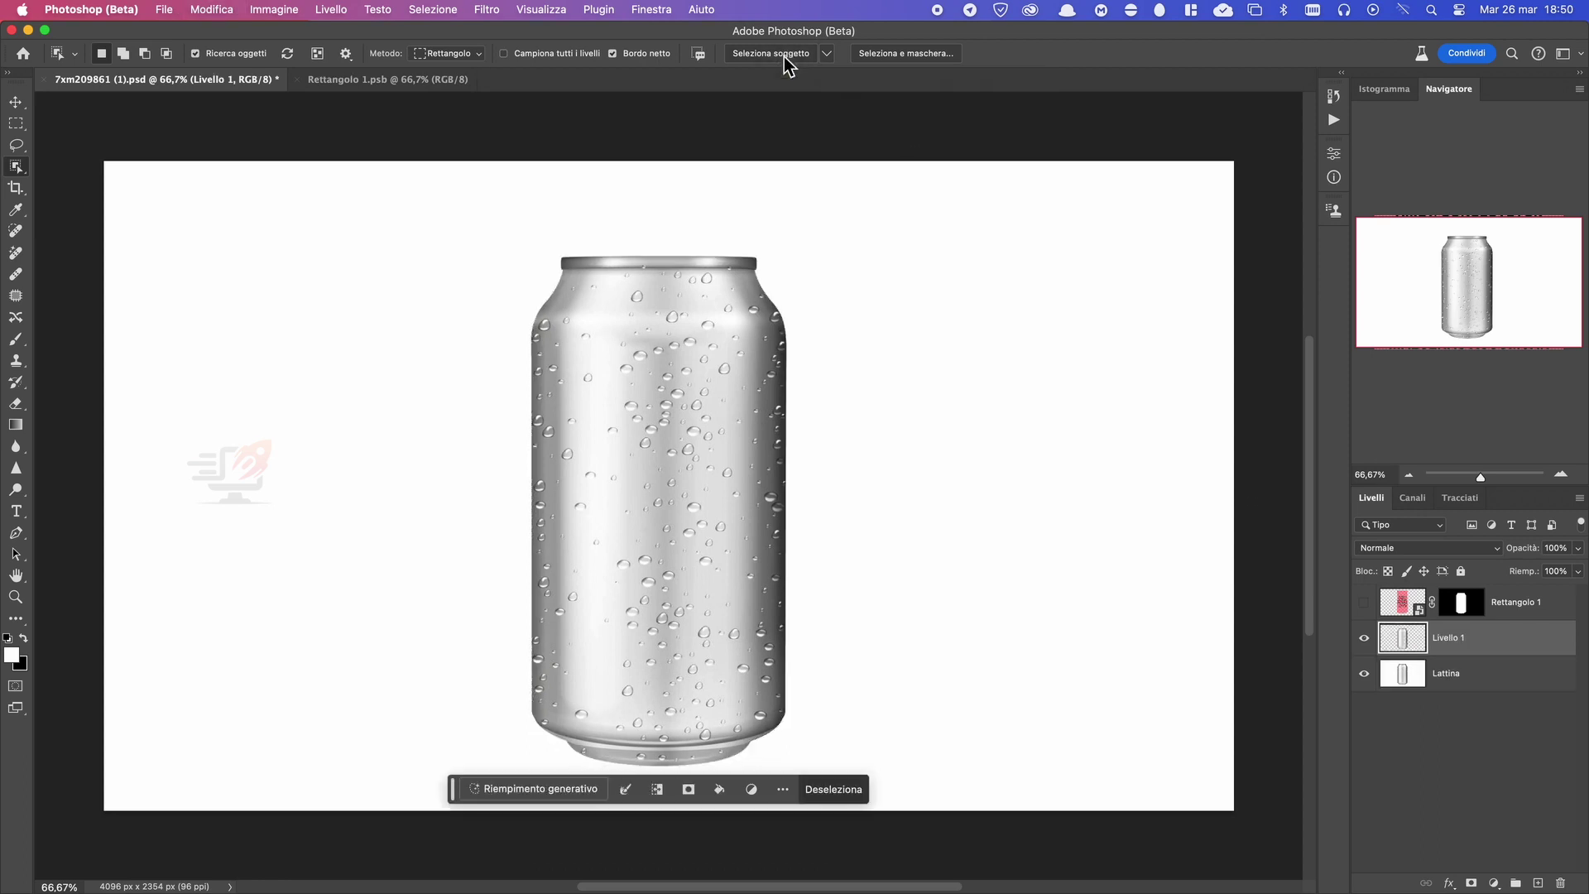
{"action": "key", "text": "ctrl+j"}
{"action": "left_click_drag", "start_coordinate": [1429, 654], "coordinate": [1417, 605]}
{"action": "left_click", "coordinate": [1363, 603]}
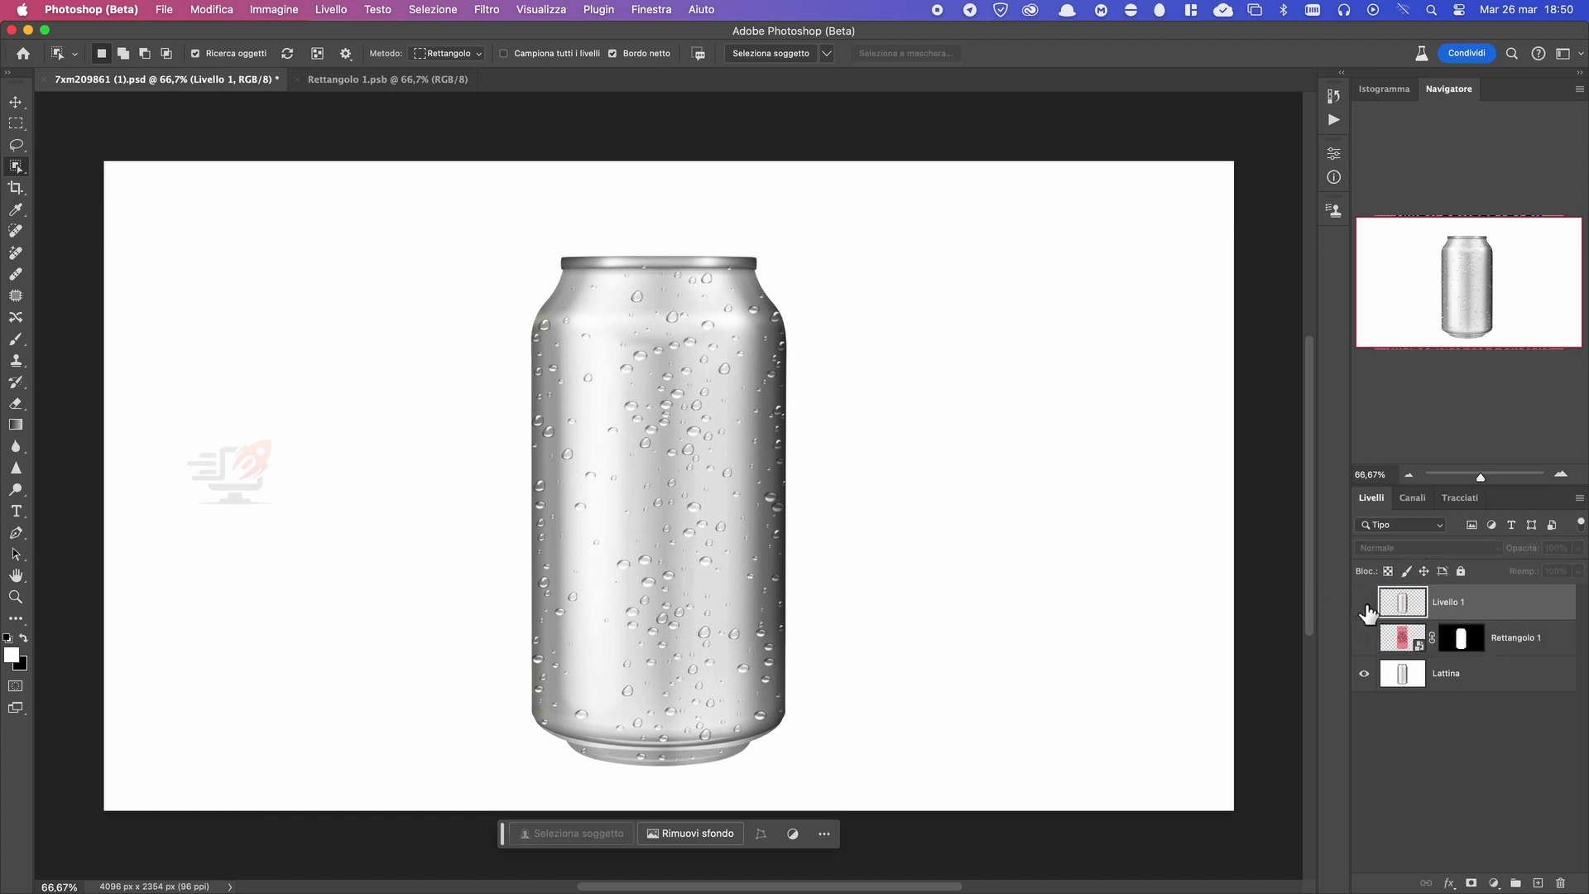
{"action": "left_click", "coordinate": [1364, 638]}
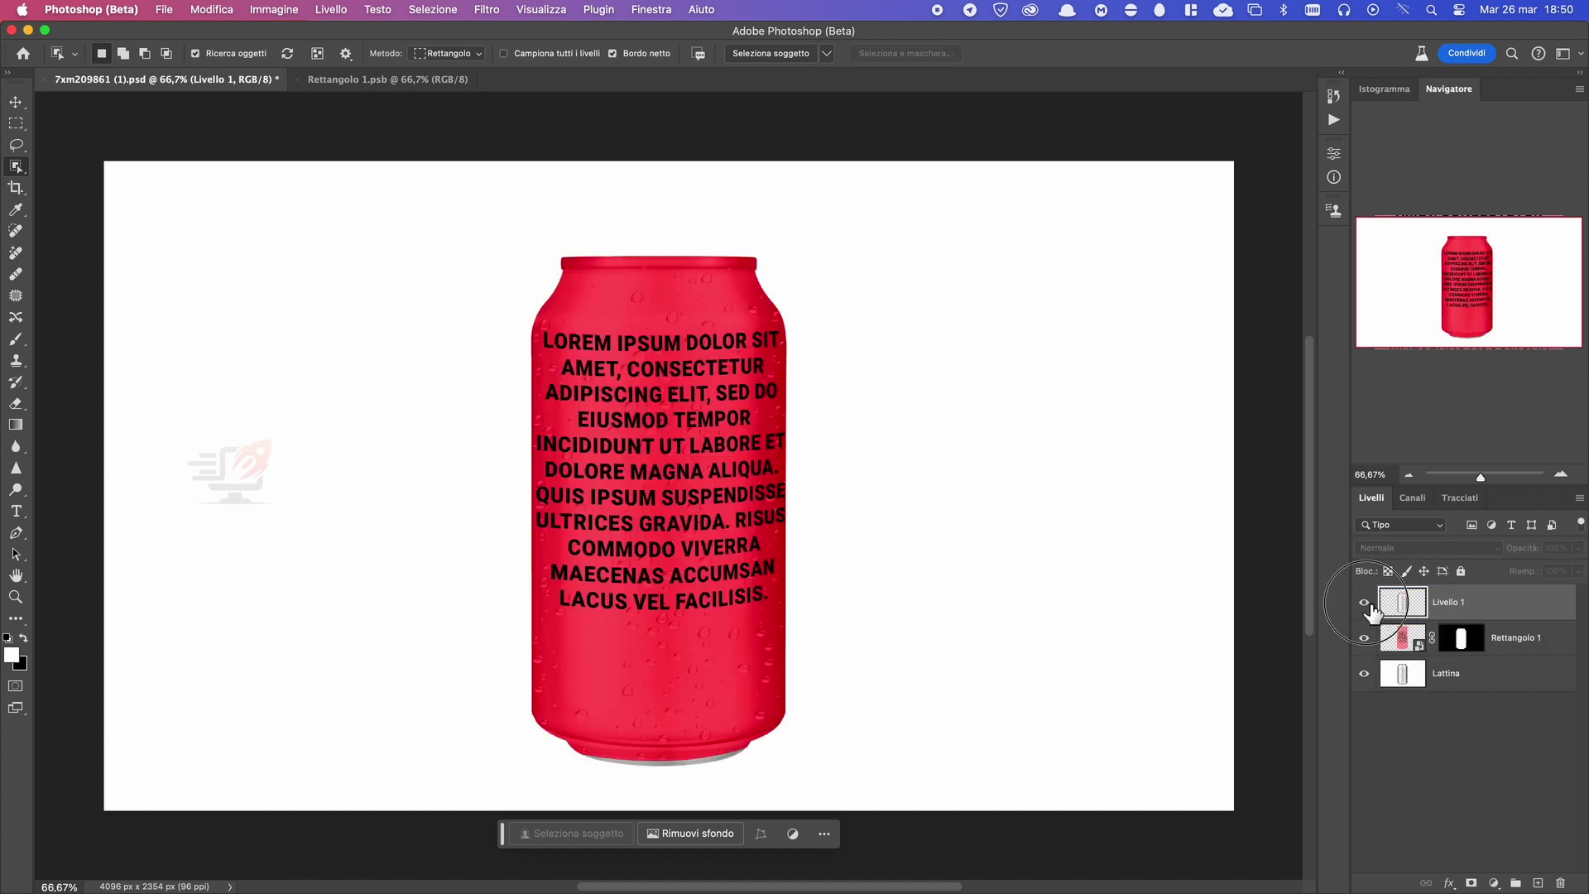
{"action": "left_click", "coordinate": [1365, 604]}
Clip Livello 1 and Rettangolo 1, and set Livello 1's blend mode to Brucia lineare.
{"action": "left_click", "coordinate": [1405, 619], "text": "alt"}
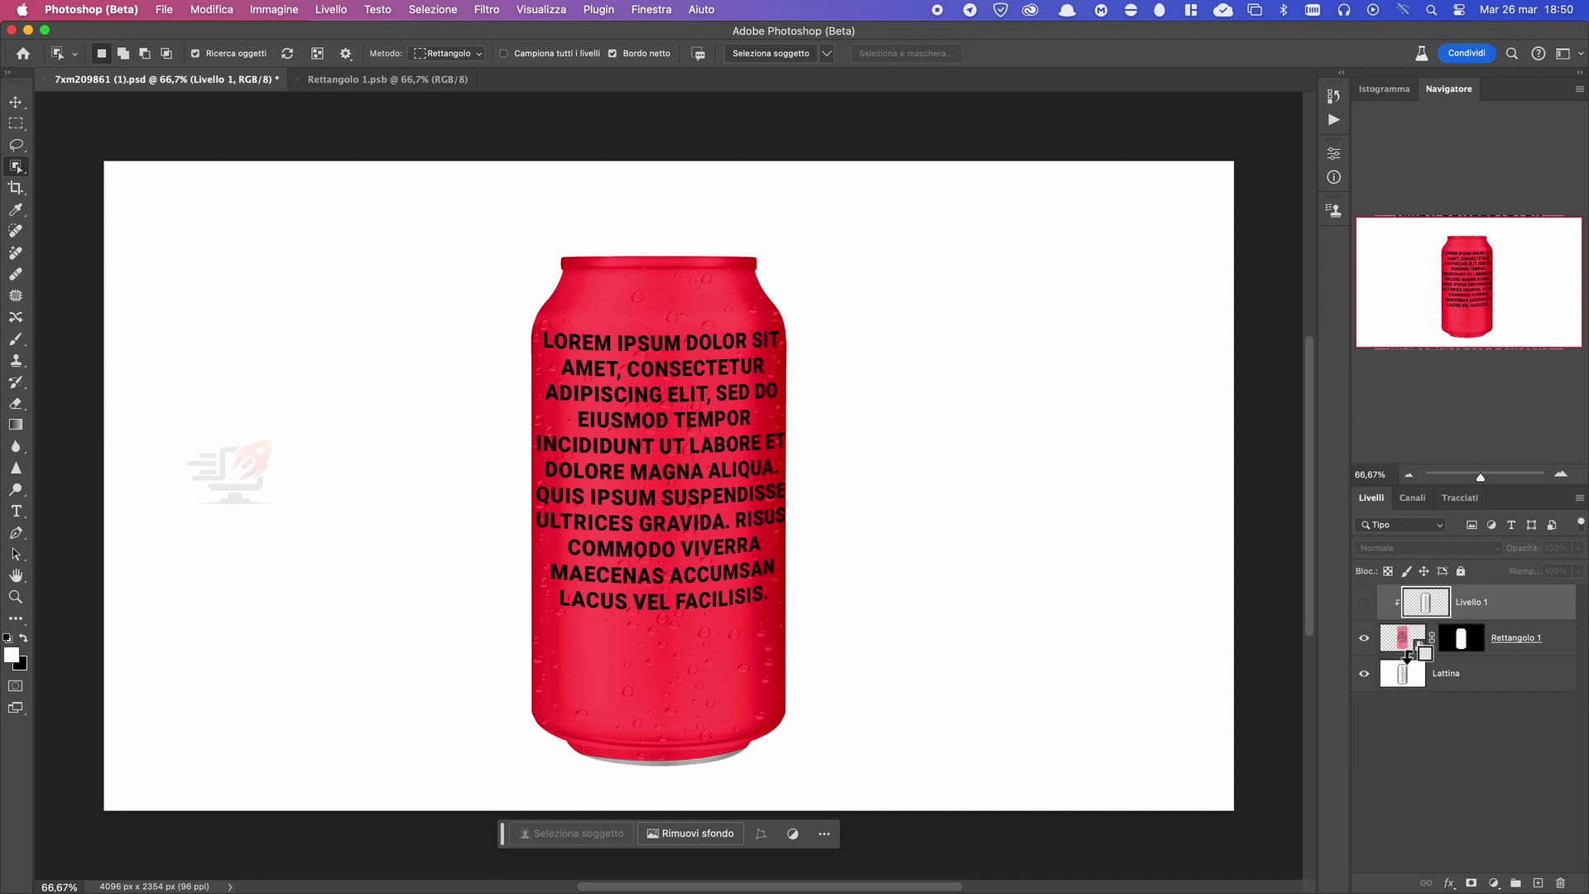
{"action": "left_click", "coordinate": [1407, 654], "text": "alt"}
{"action": "left_click", "coordinate": [1364, 604]}
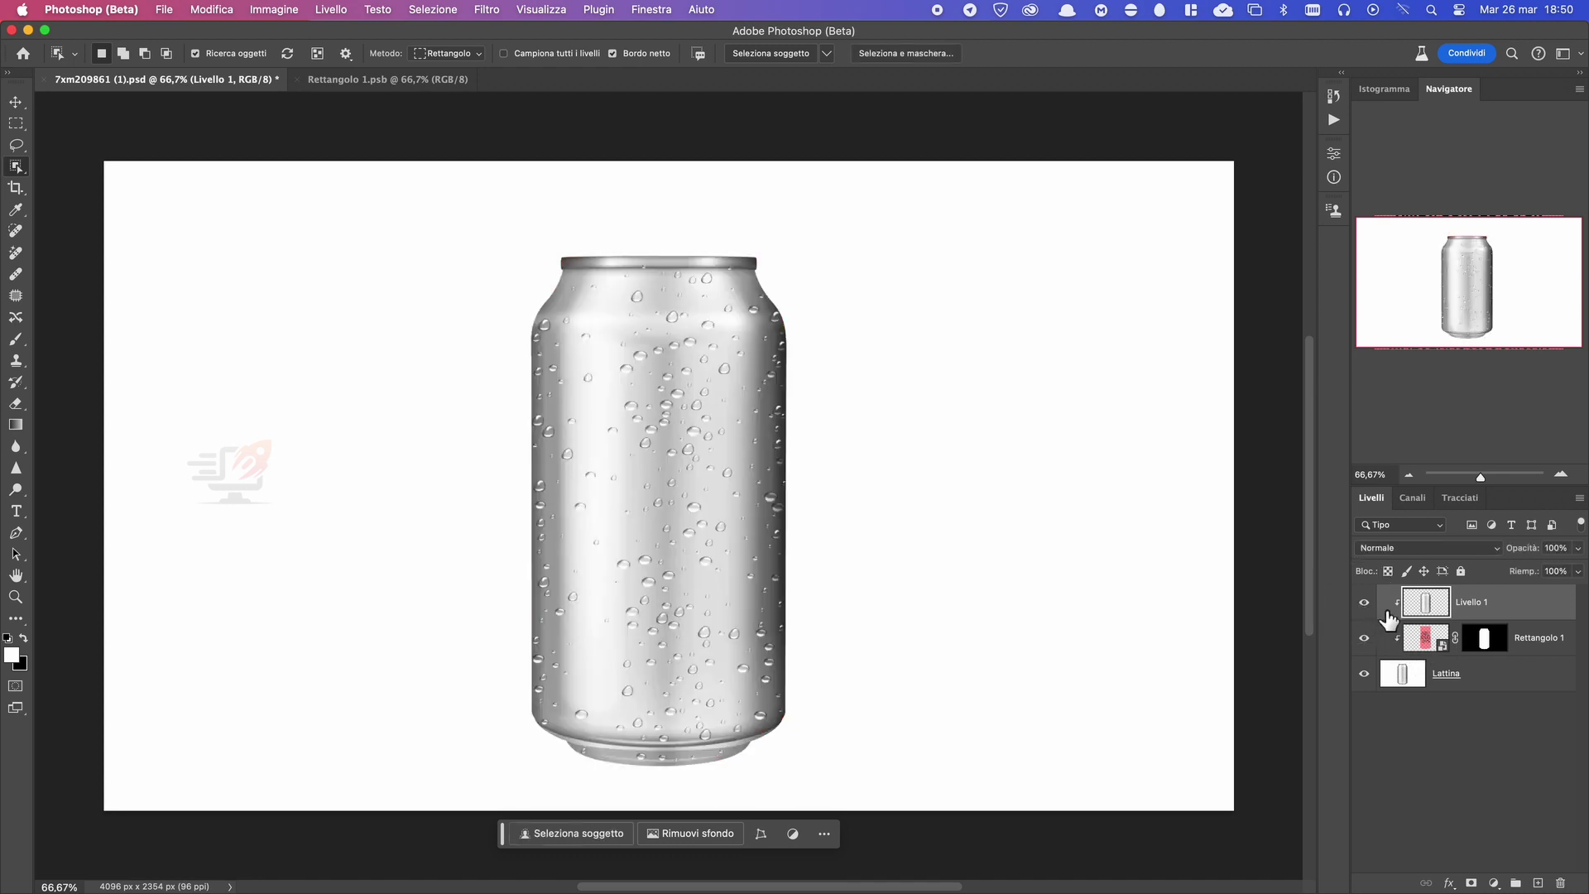
{"action": "left_click", "coordinate": [1488, 547]}
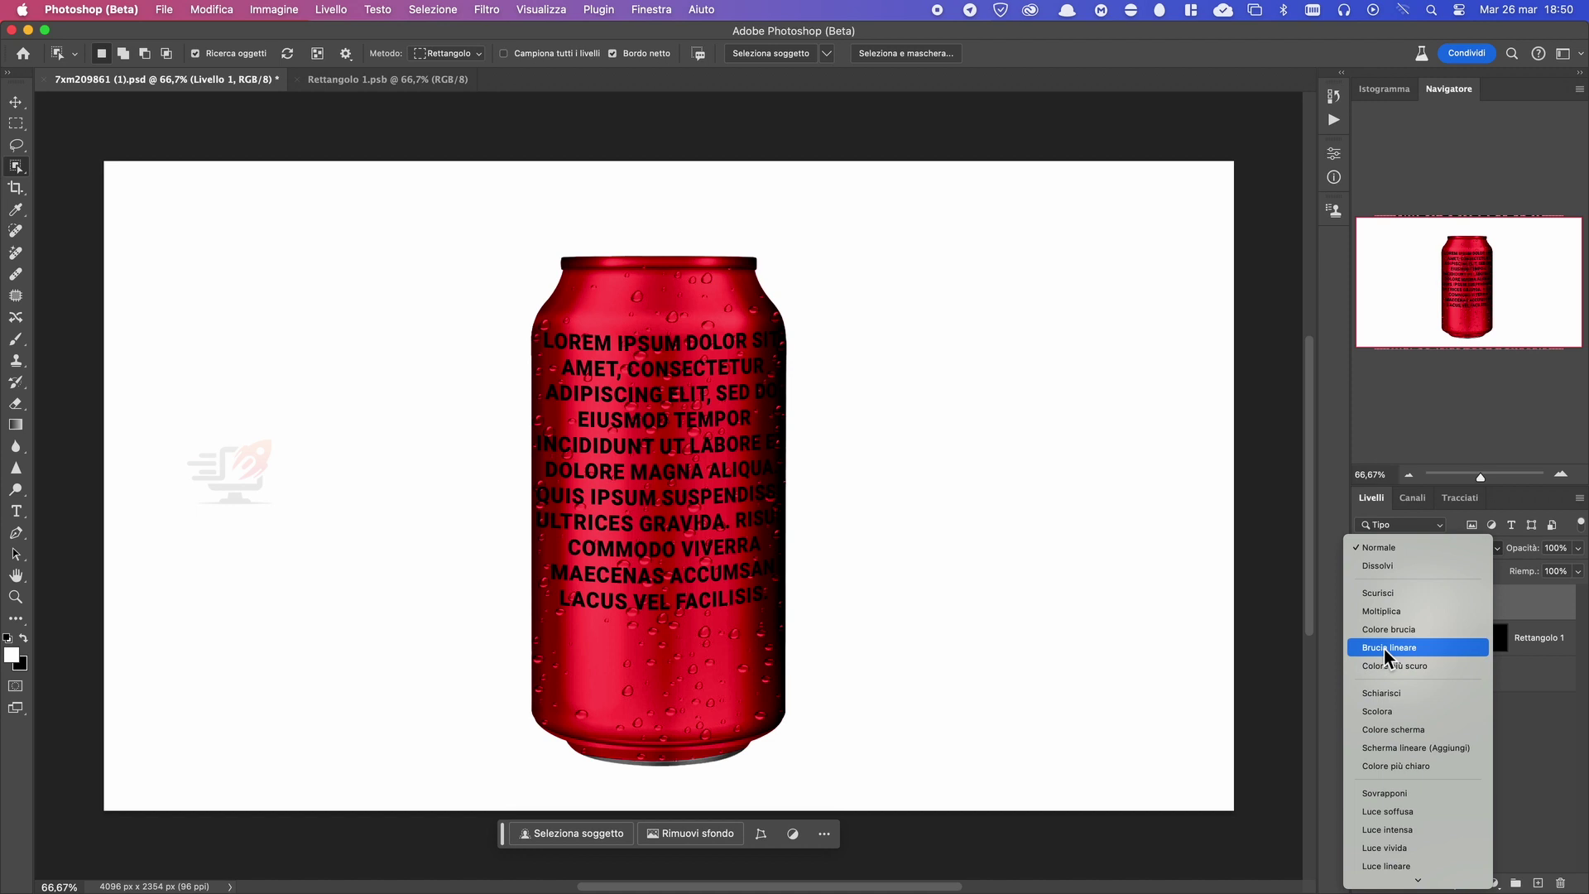
{"action": "left_click", "coordinate": [1384, 649]}
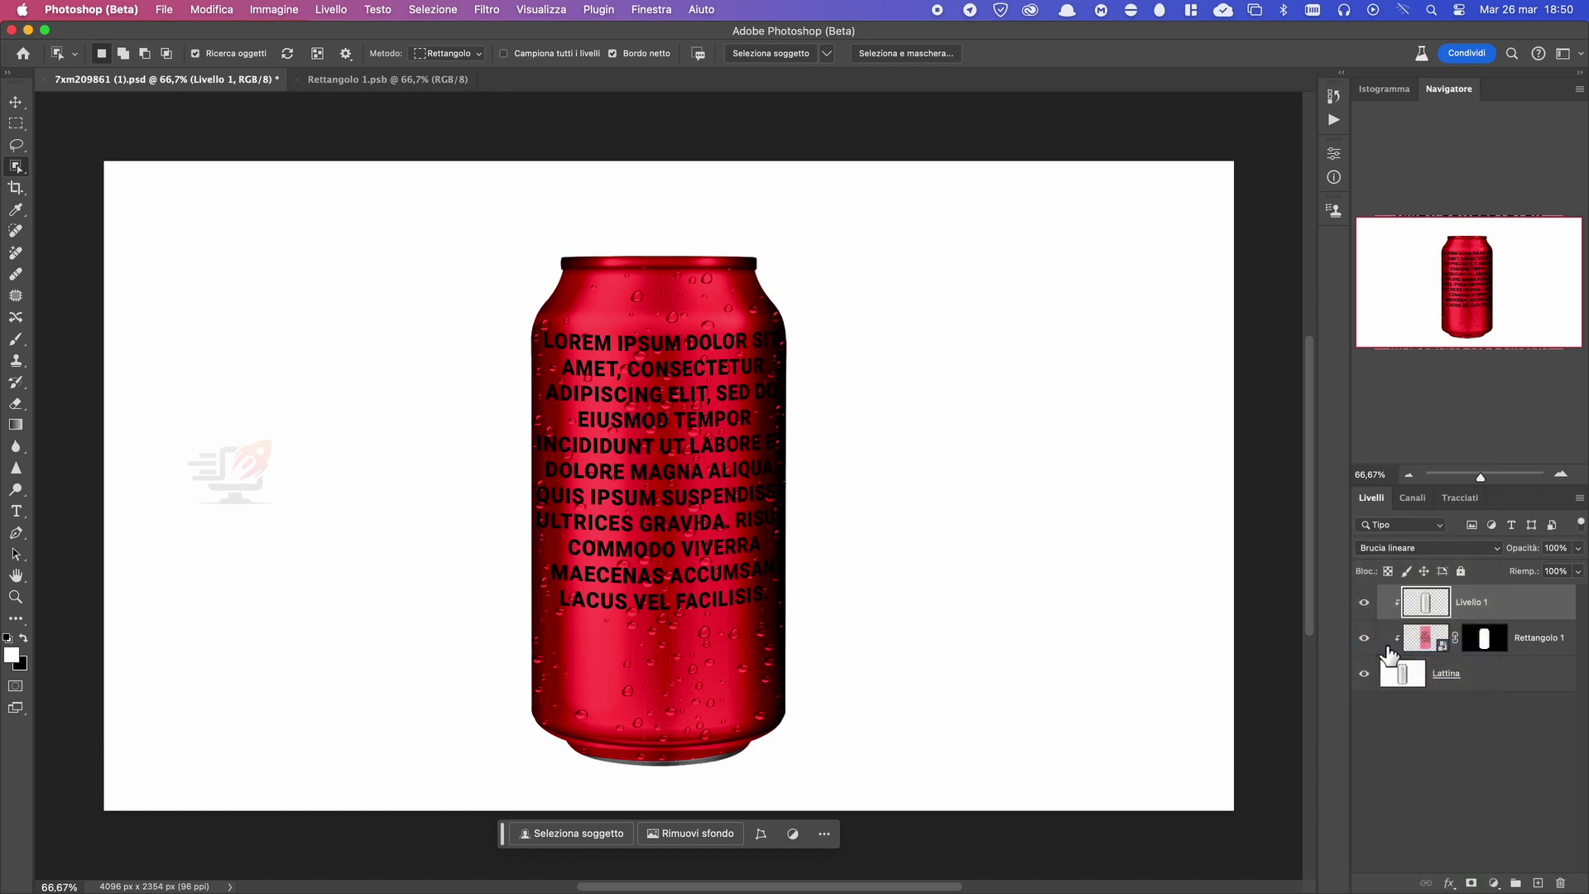
On Rettangolo 1's mask, draw a pen curve following the can's bottom rim.
{"action": "left_click", "coordinate": [1484, 637]}
{"action": "scroll", "coordinate": [662, 754], "scroll_direction": "up", "scroll_amount": 2}
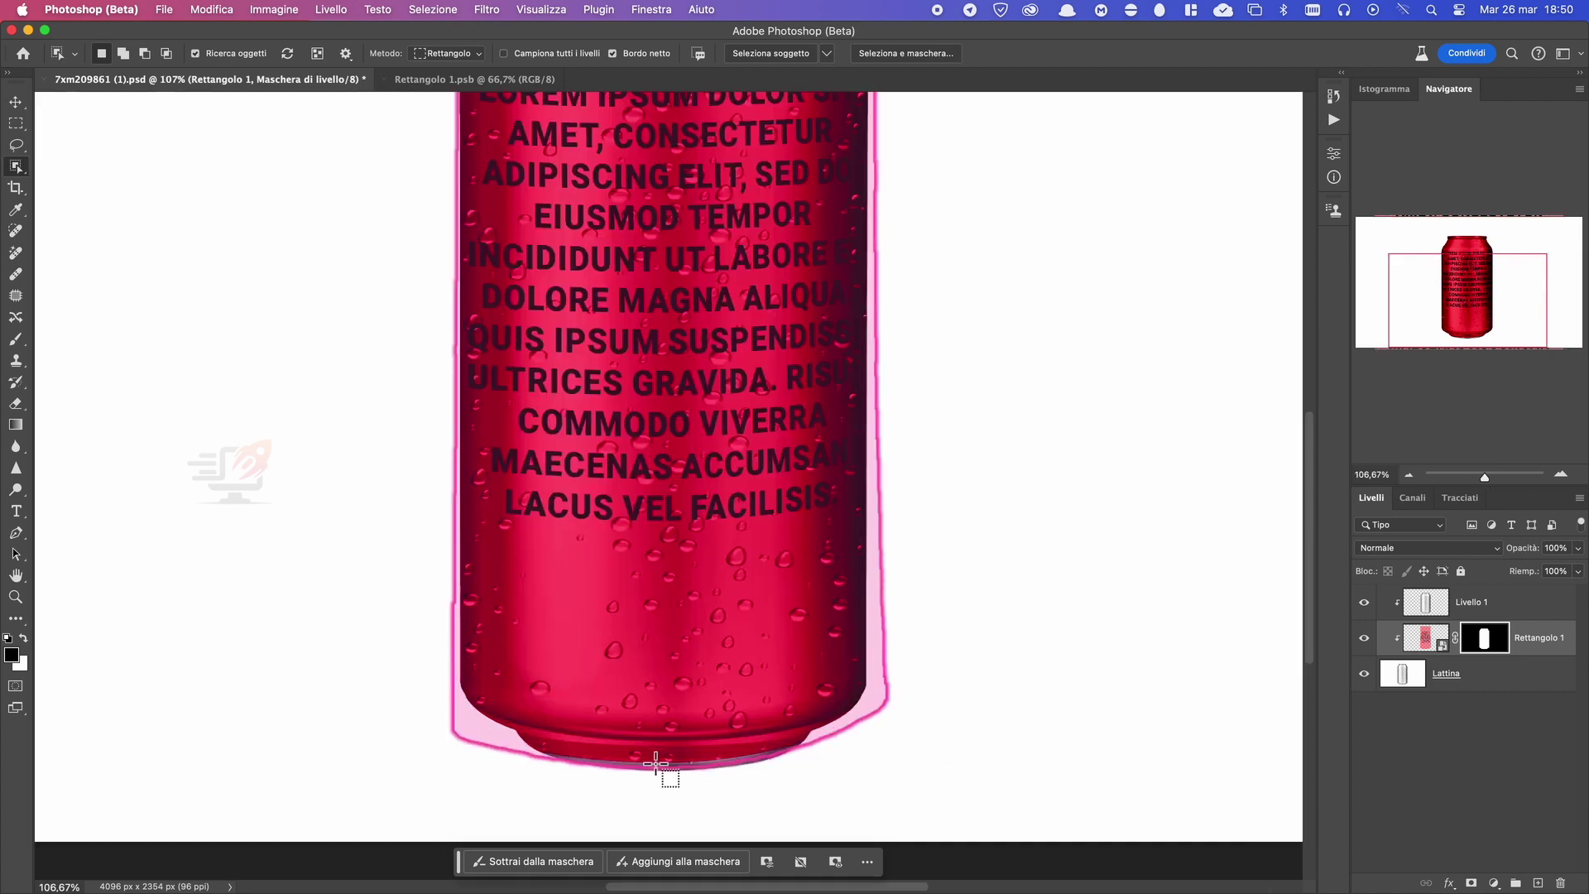
{"action": "scroll", "coordinate": [654, 749], "scroll_direction": "up", "scroll_amount": 5}
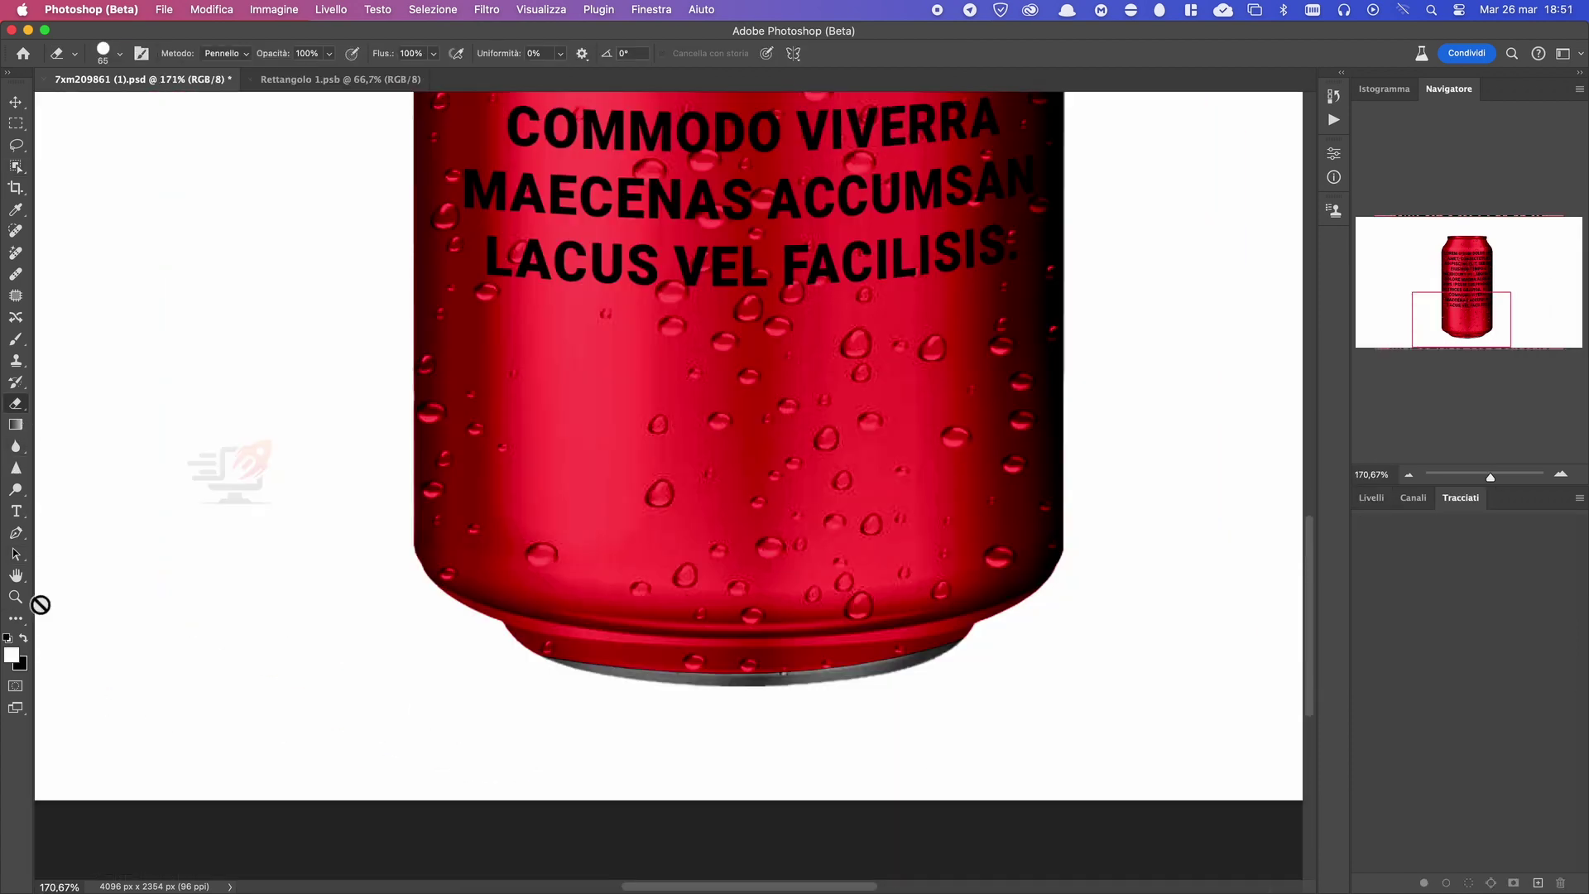
{"action": "left_click", "coordinate": [16, 533]}
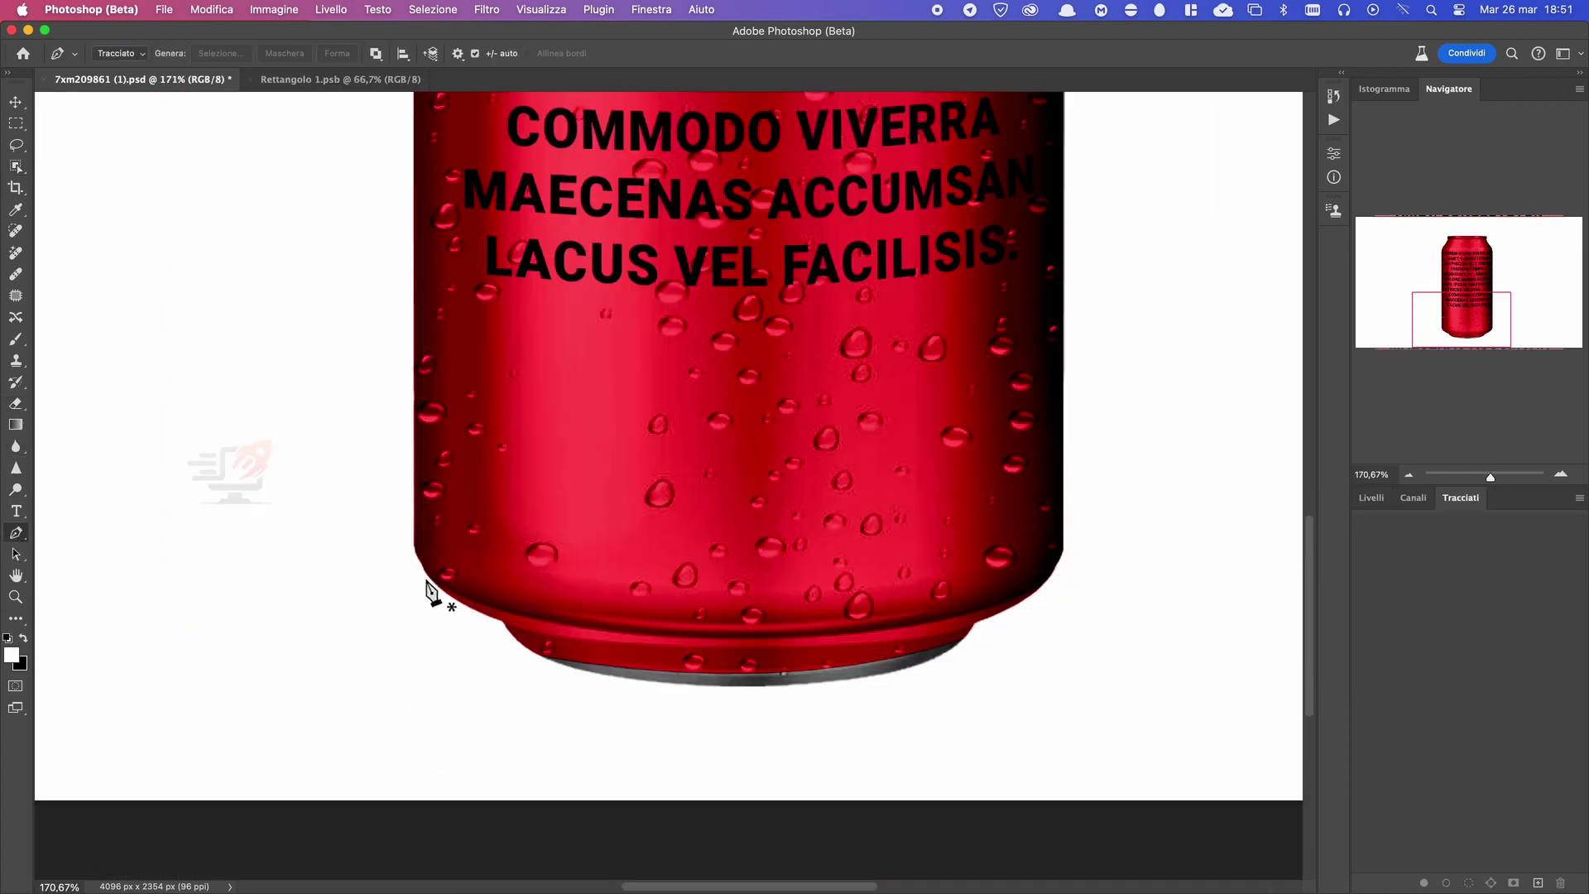
{"action": "left_click", "coordinate": [424, 576]}
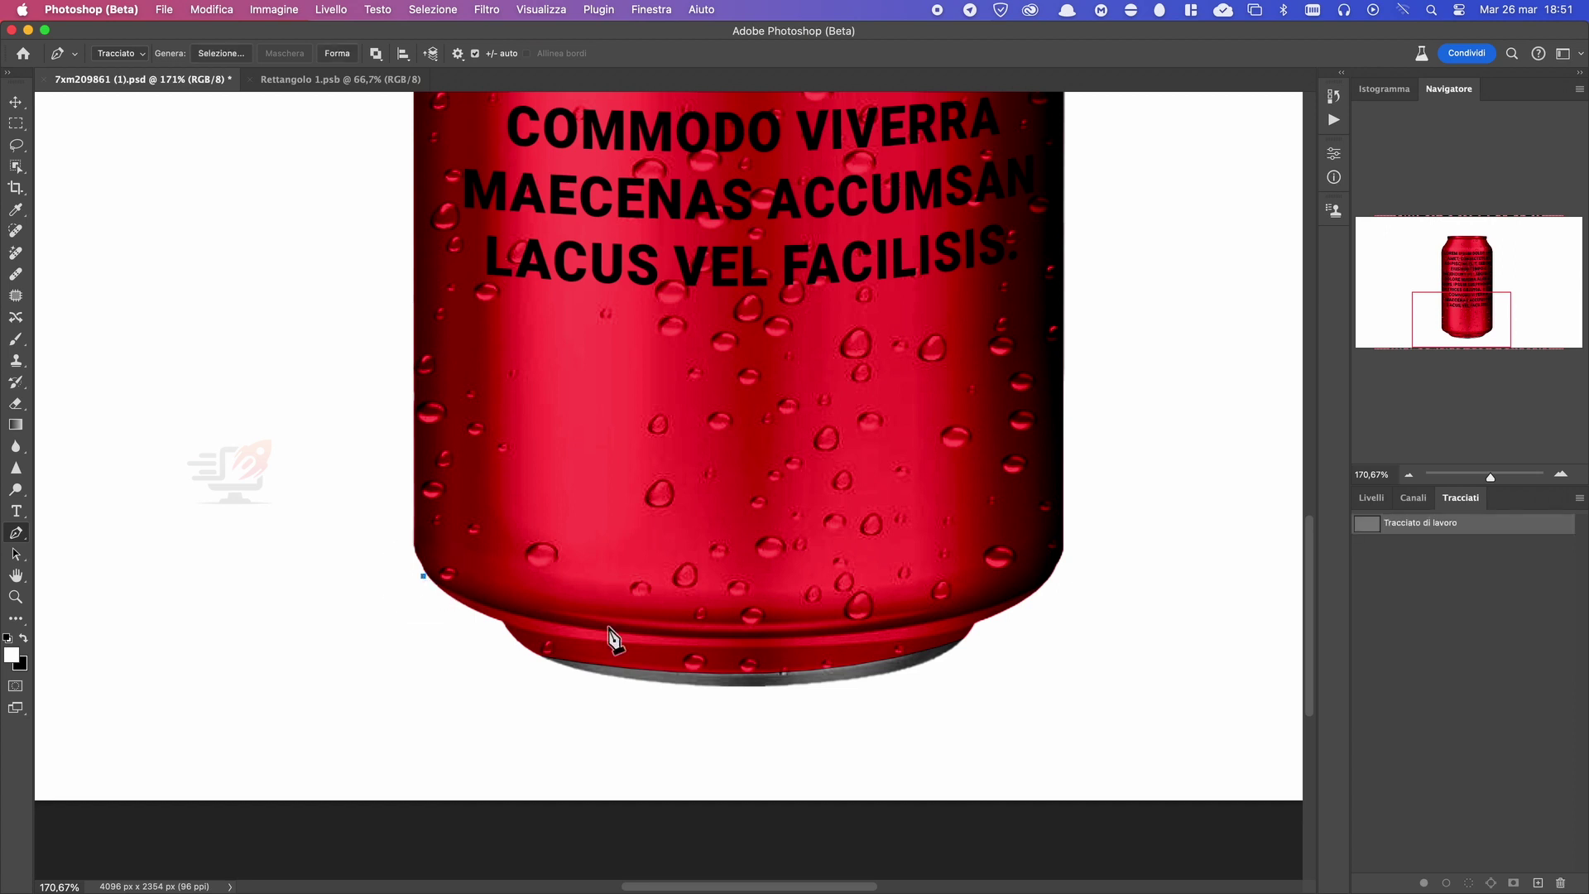
{"action": "left_click", "coordinate": [1074, 571]}
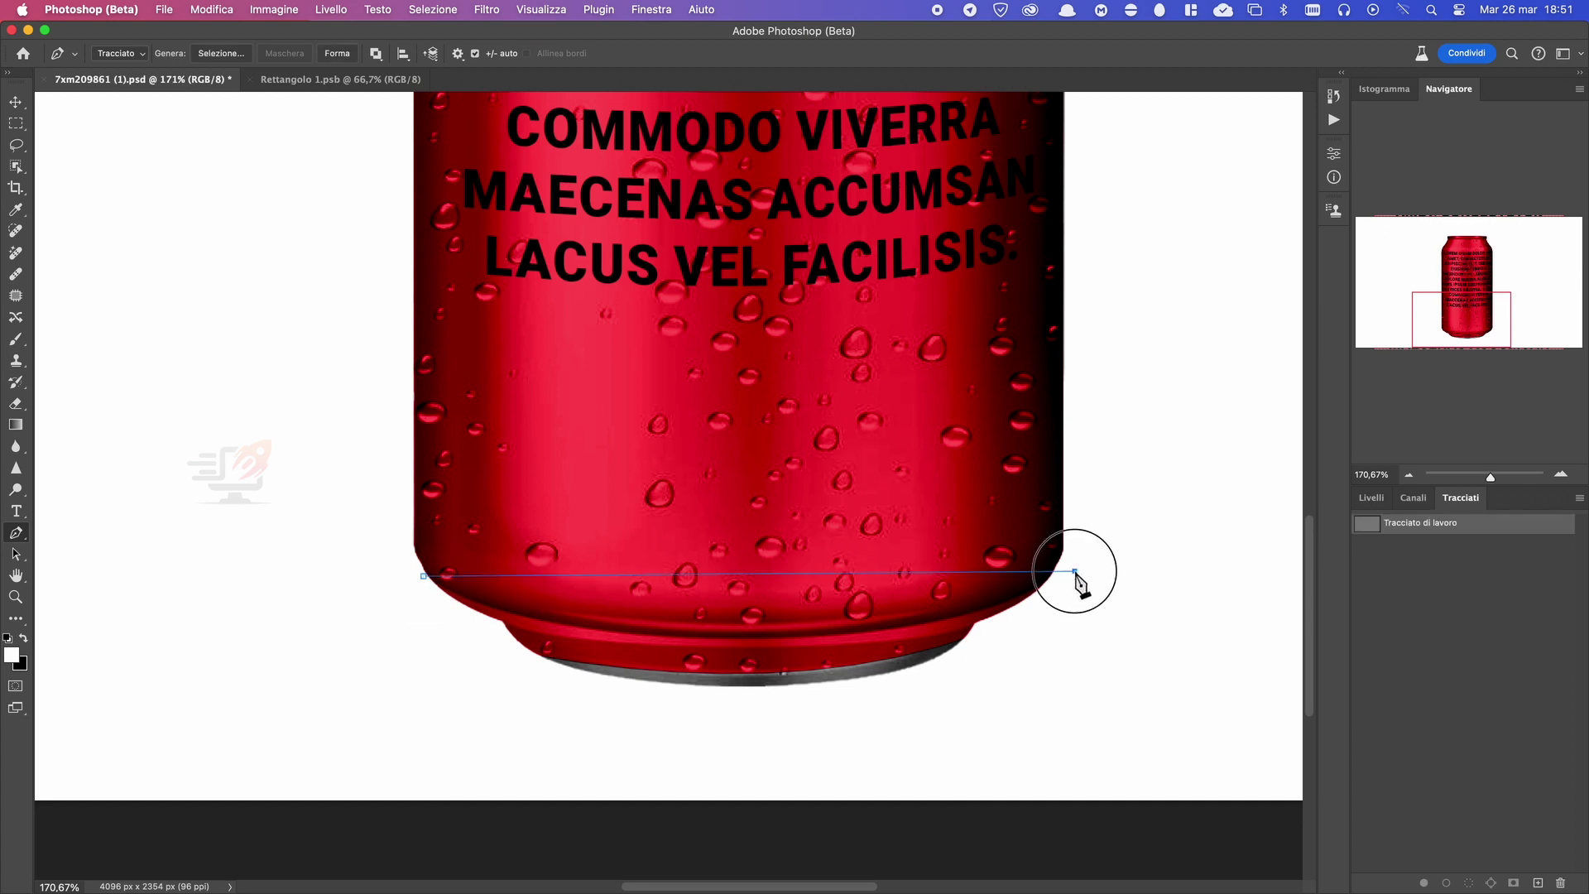
{"action": "left_click", "coordinate": [744, 573]}
{"action": "left_click_drag", "start_coordinate": [742, 573], "coordinate": [749, 637]}
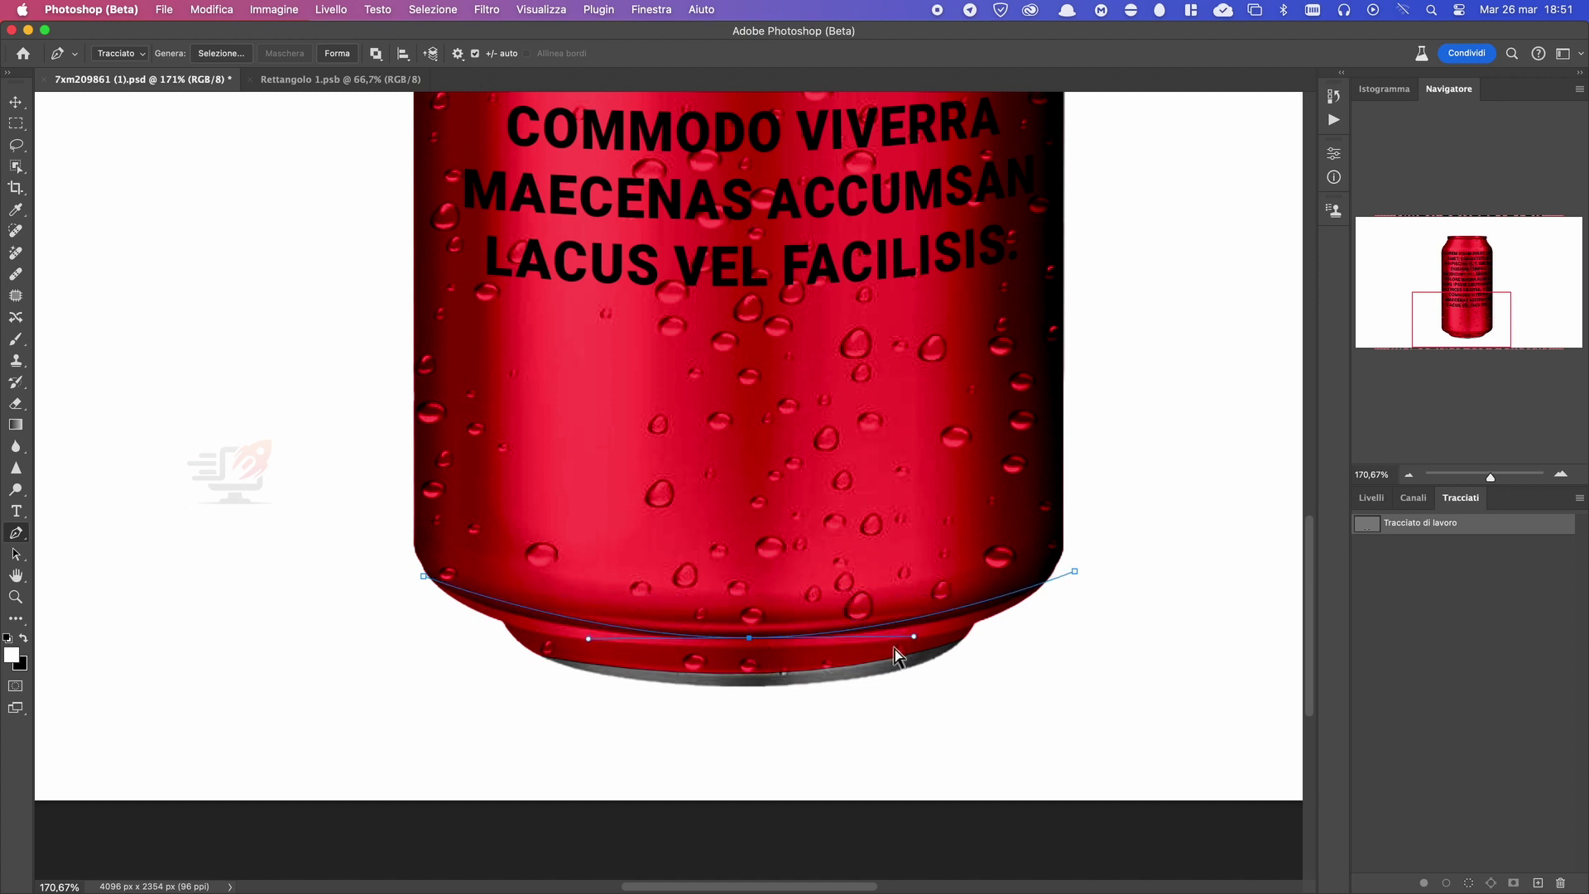
{"action": "left_click_drag", "start_coordinate": [913, 638], "coordinate": [986, 636]}
{"action": "left_click_drag", "start_coordinate": [588, 642], "coordinate": [507, 639]}
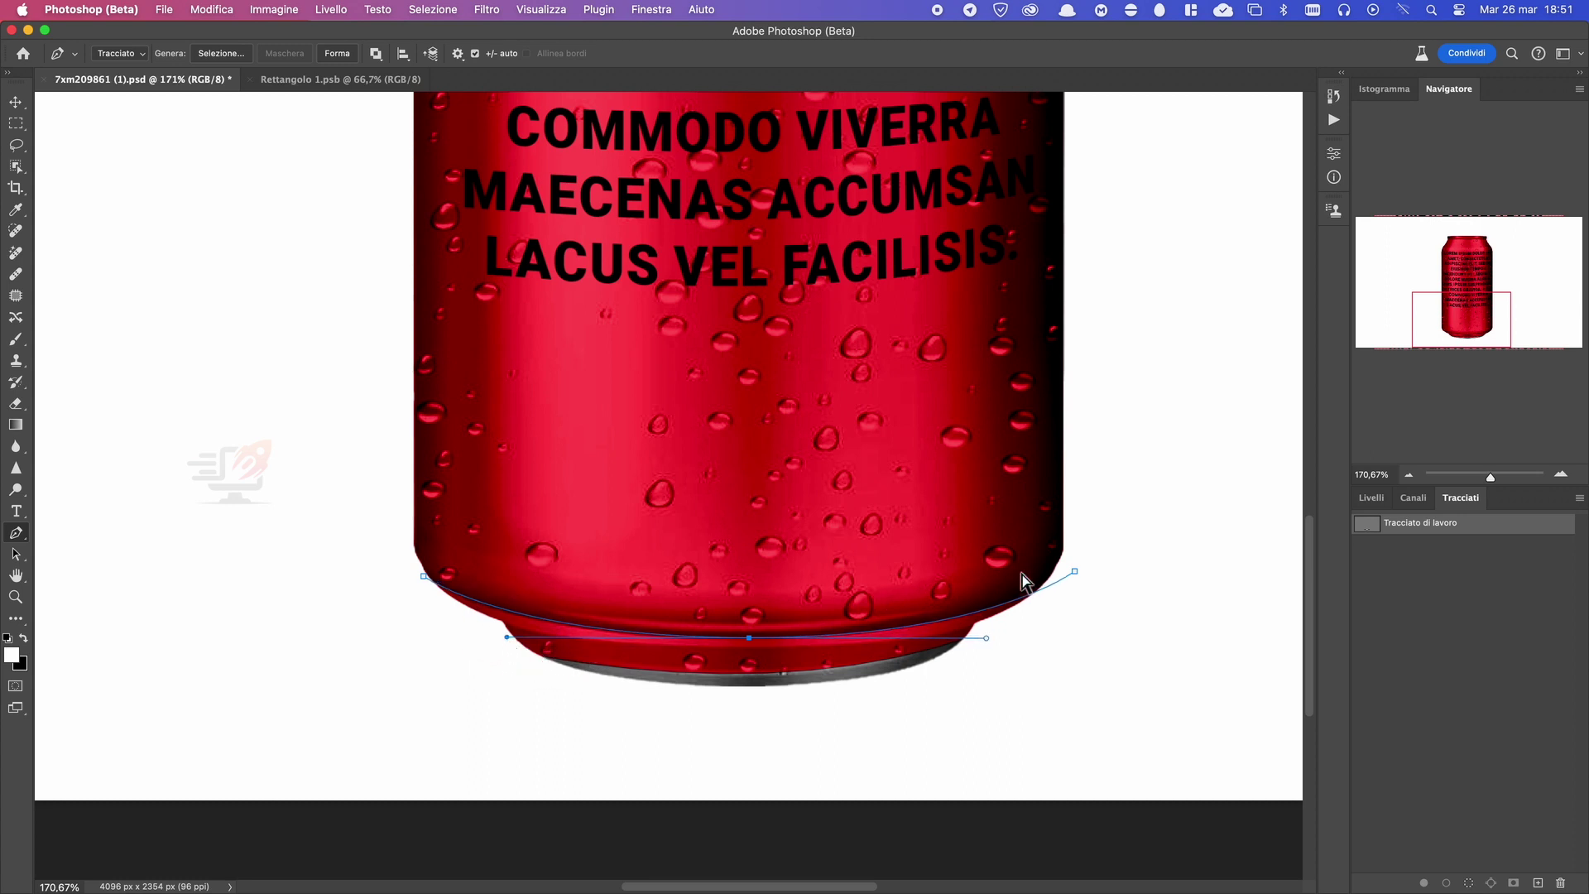
Close the path around the area below the can and make it a selection with Crea selezione.
{"action": "left_click", "coordinate": [1074, 572]}
{"action": "left_click", "coordinate": [1084, 597]}
{"action": "left_click", "coordinate": [949, 749]}
{"action": "left_click", "coordinate": [270, 730]}
{"action": "left_click", "coordinate": [170, 716]}
{"action": "left_click", "coordinate": [240, 610]}
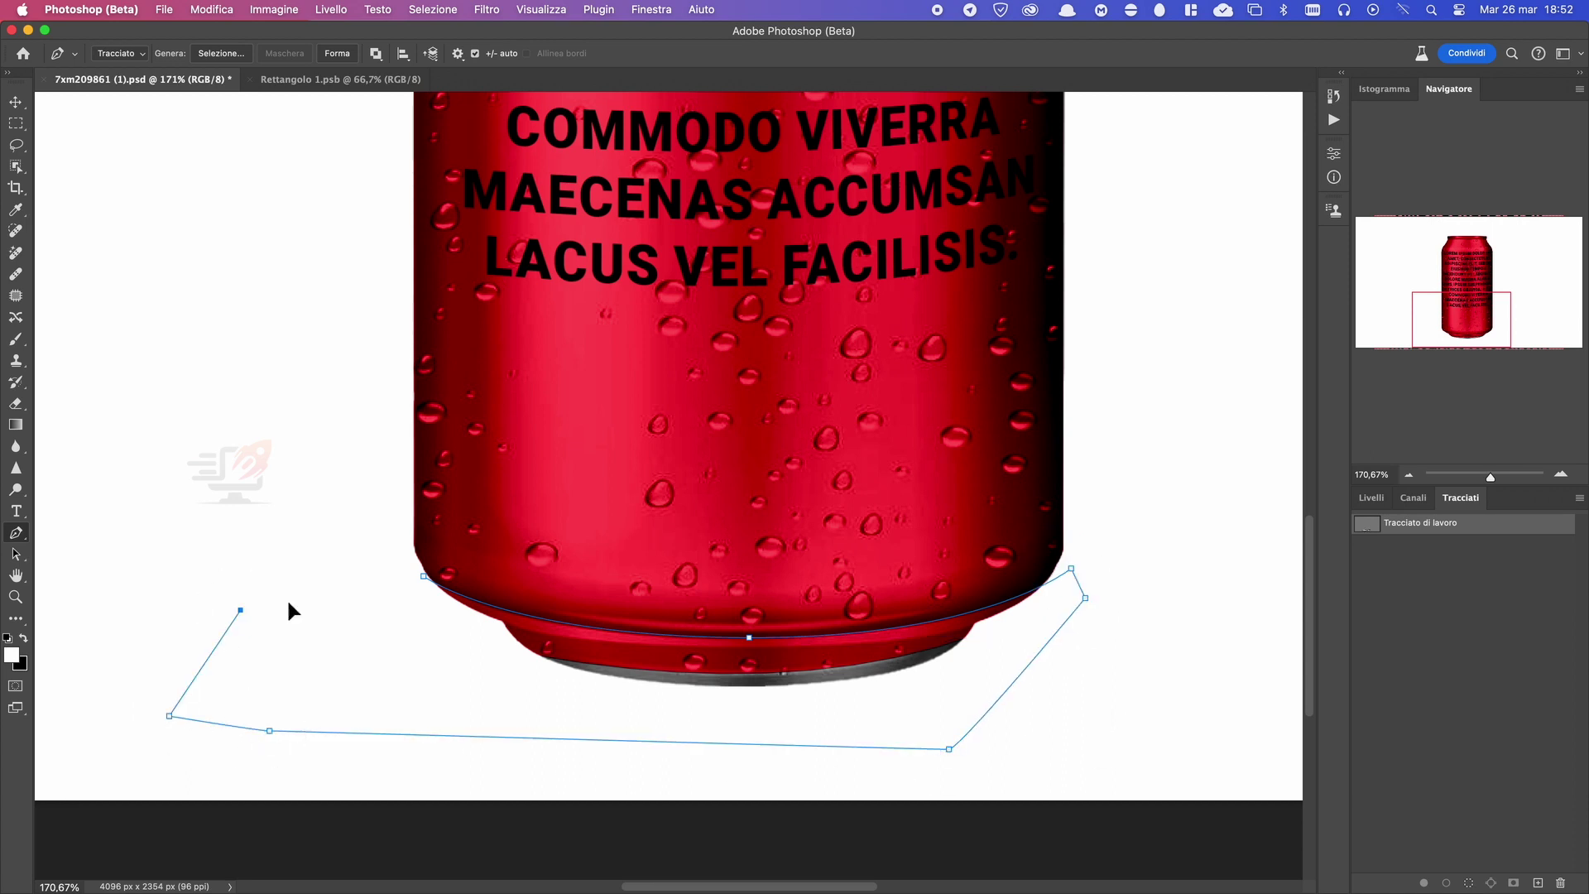
{"action": "left_click", "coordinate": [423, 575]}
{"action": "right_click", "coordinate": [424, 572]}
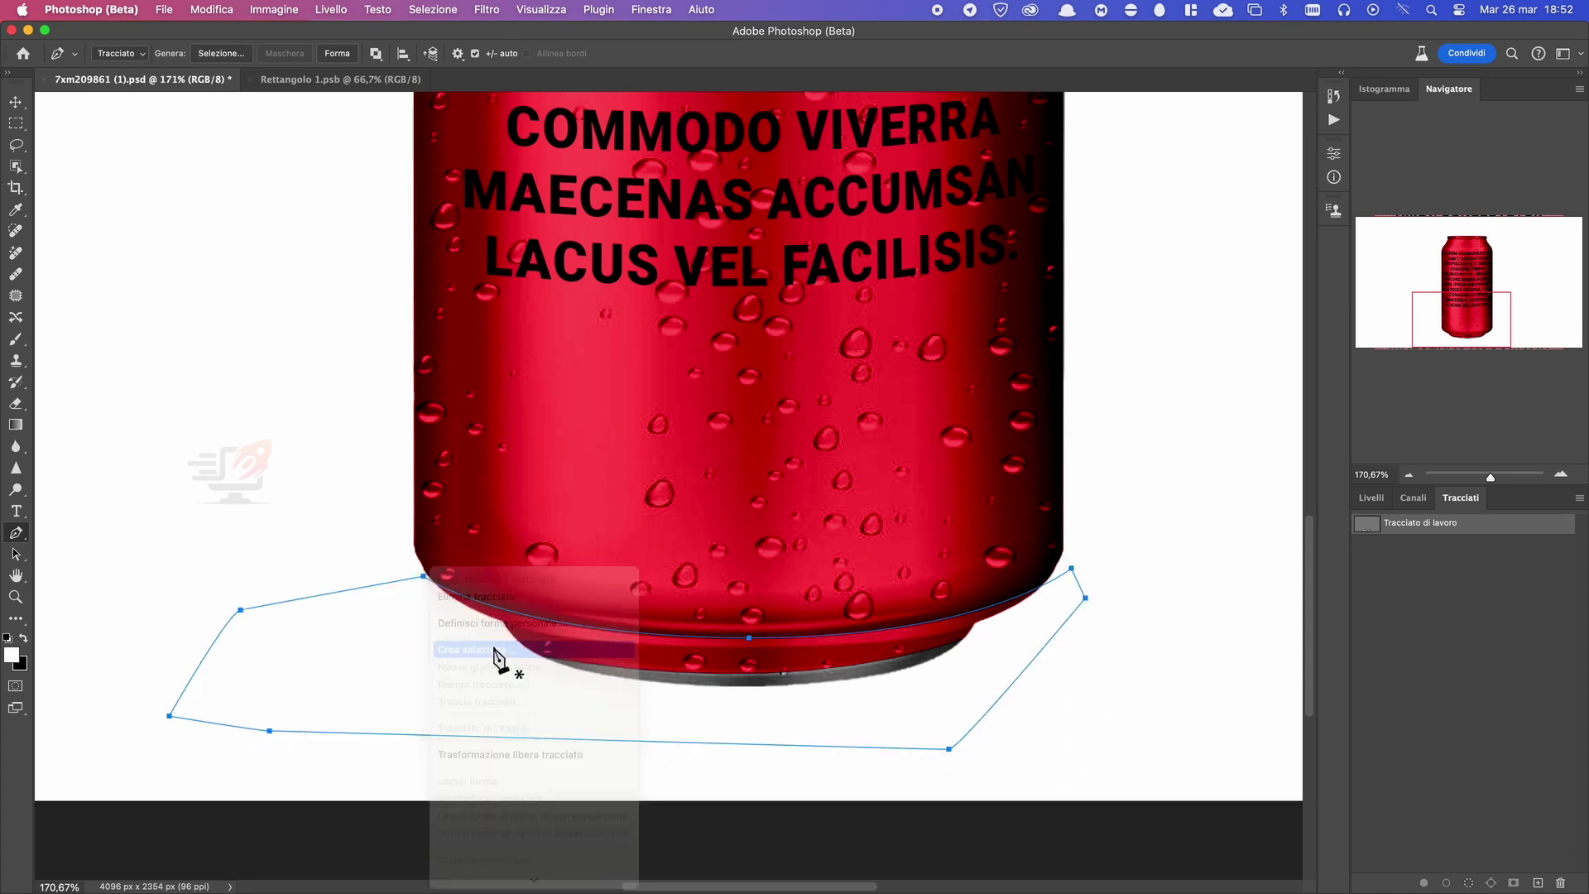
{"action": "left_click", "coordinate": [886, 382]}
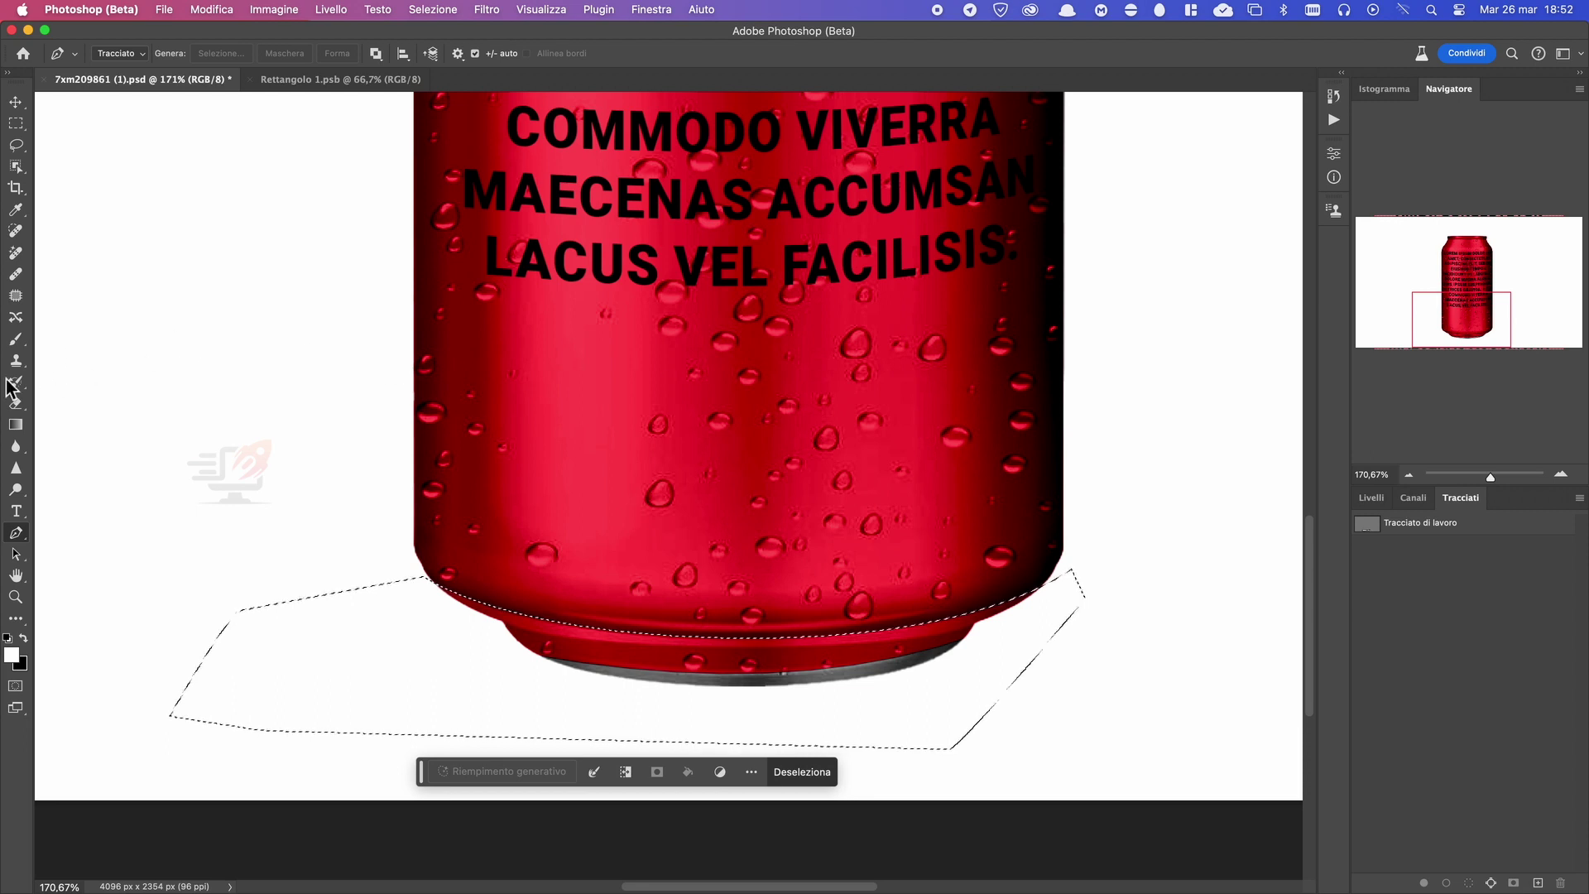
Erase the red label from the can's bottom rim on the Rettangolo 1 layer mask.
{"action": "key", "text": "e"}
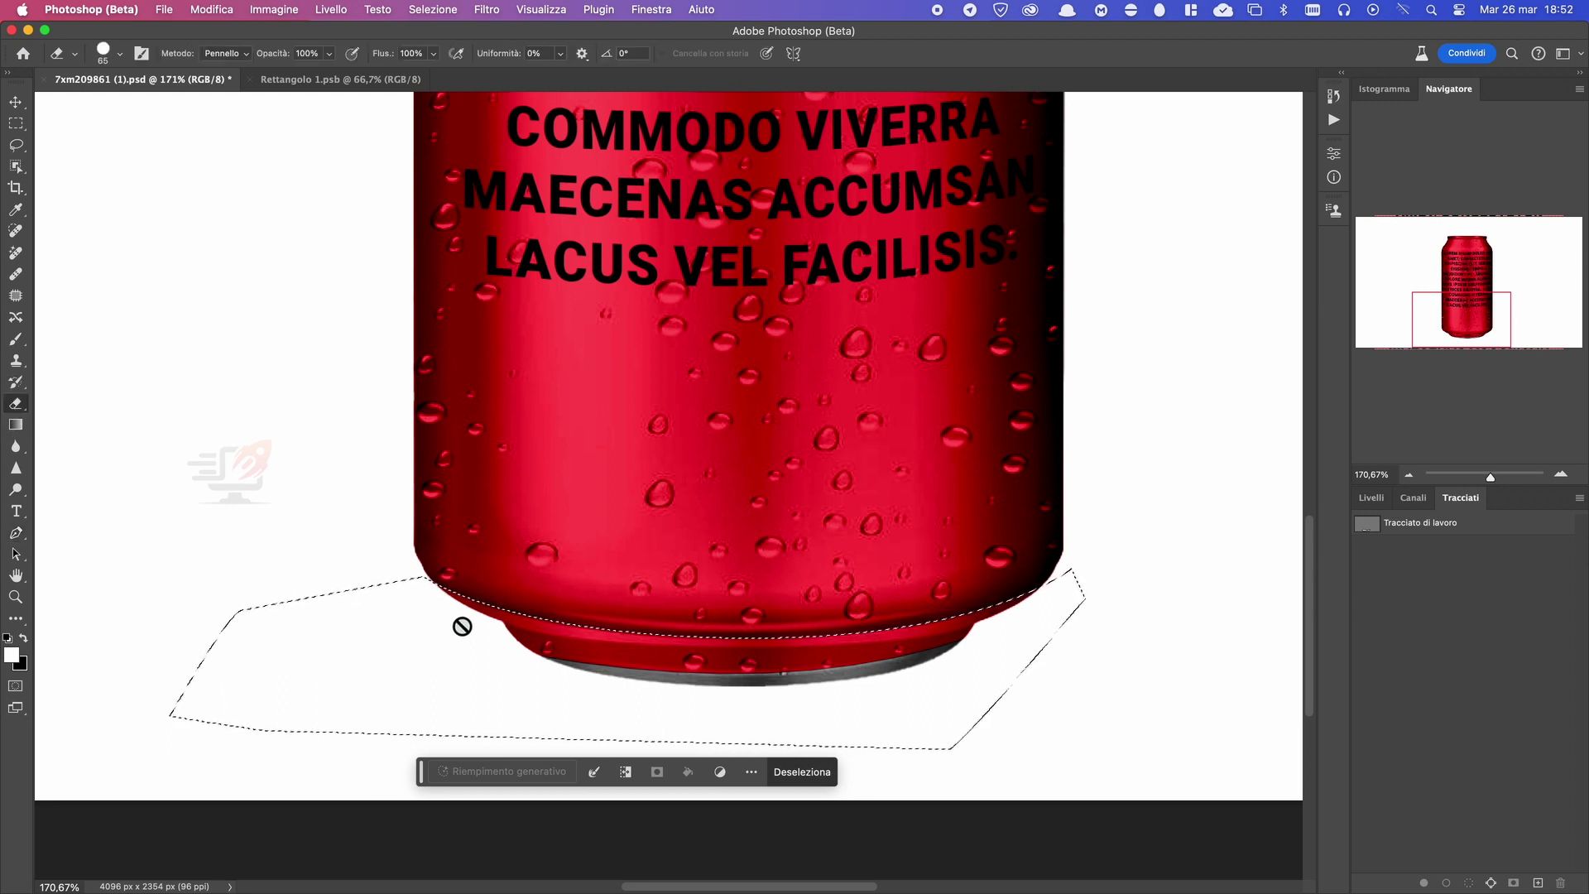
{"action": "left_click", "coordinate": [1371, 498]}
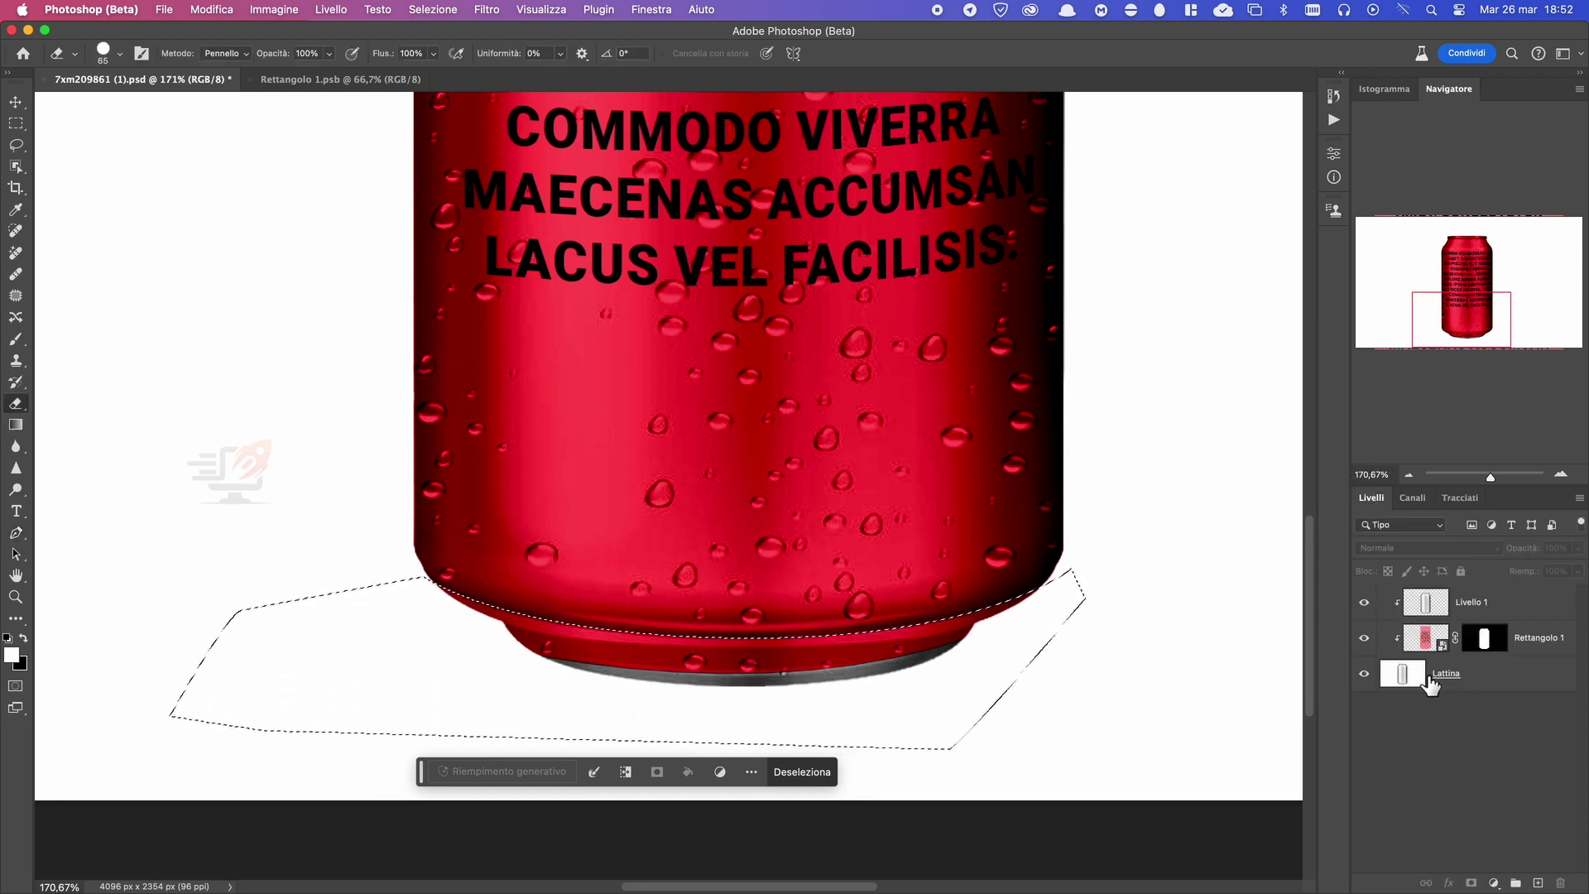
{"action": "left_click", "coordinate": [1484, 637]}
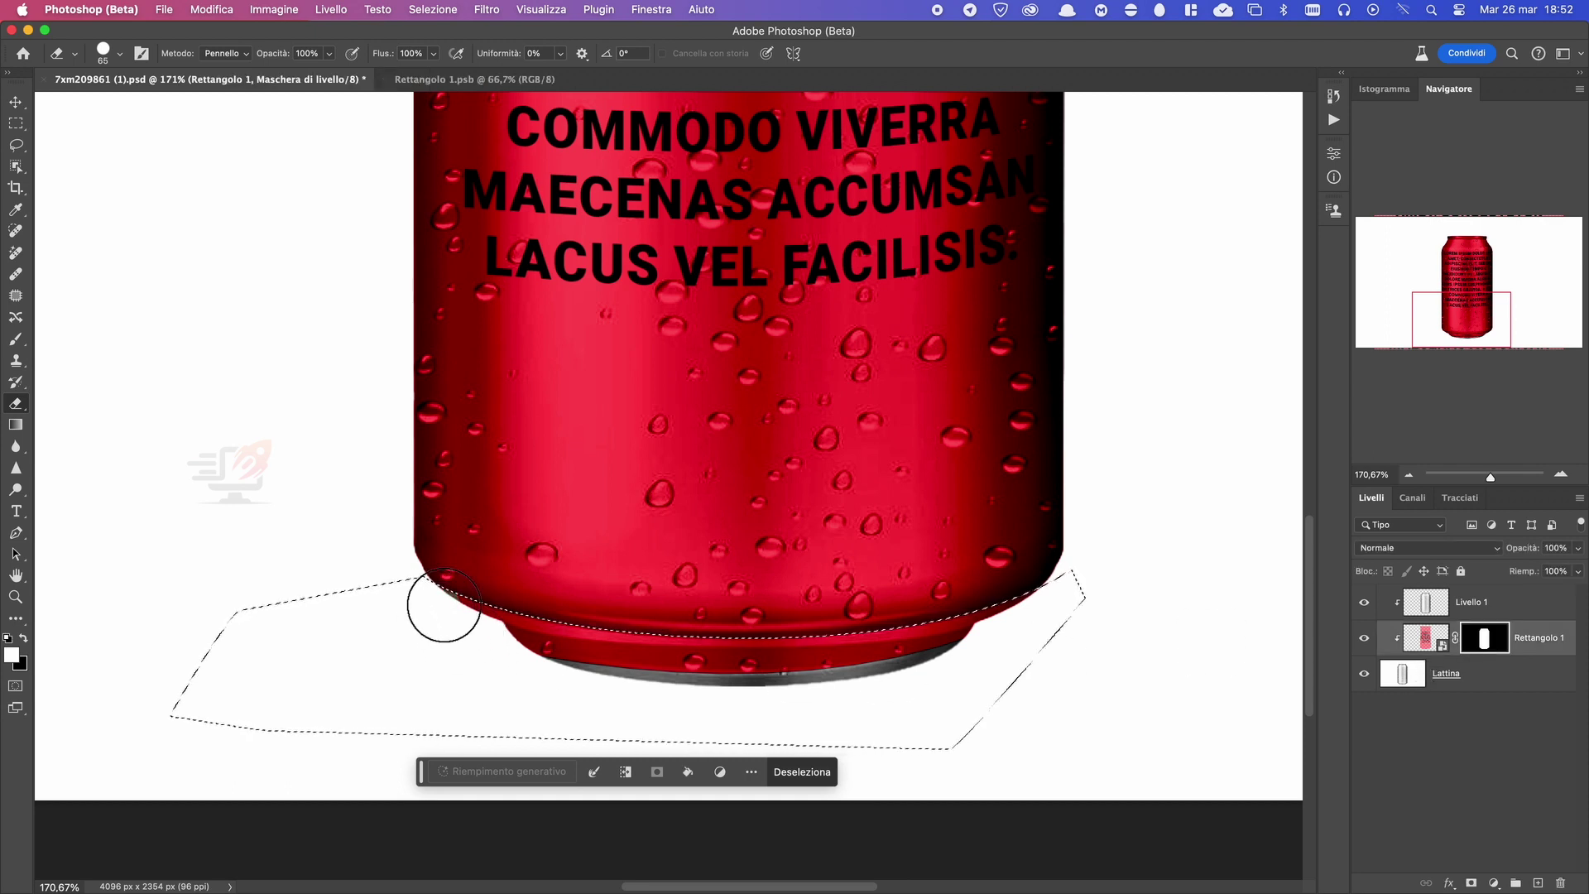
{"action": "left_click_drag", "start_coordinate": [436, 606], "coordinate": [1029, 625]}
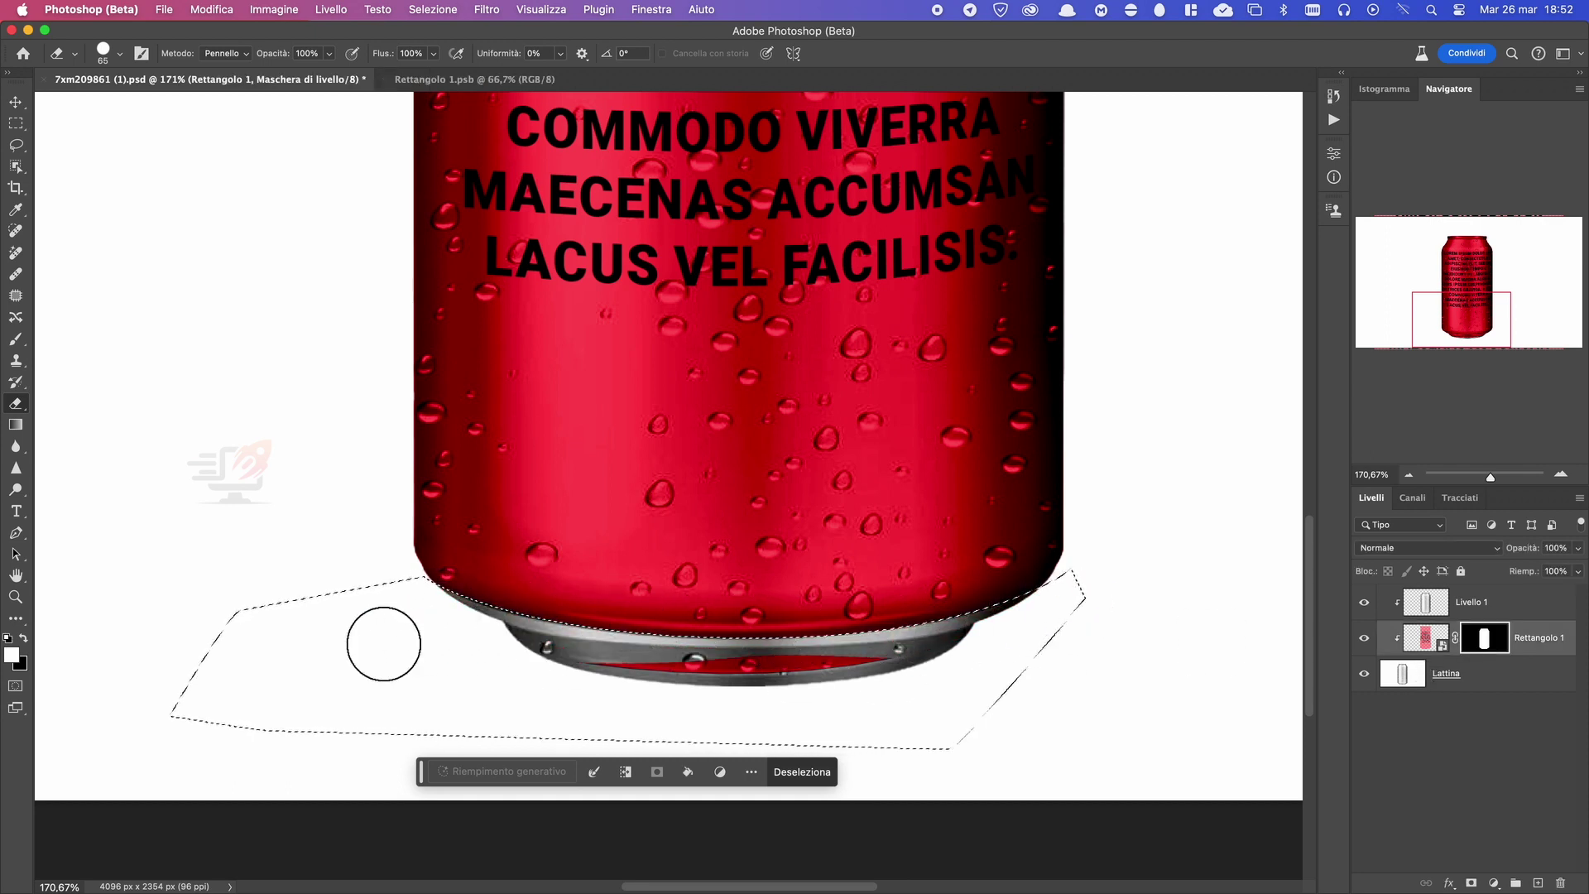
{"action": "left_click_drag", "start_coordinate": [383, 644], "coordinate": [1049, 604]}
{"action": "key", "text": "ctrl+d"}
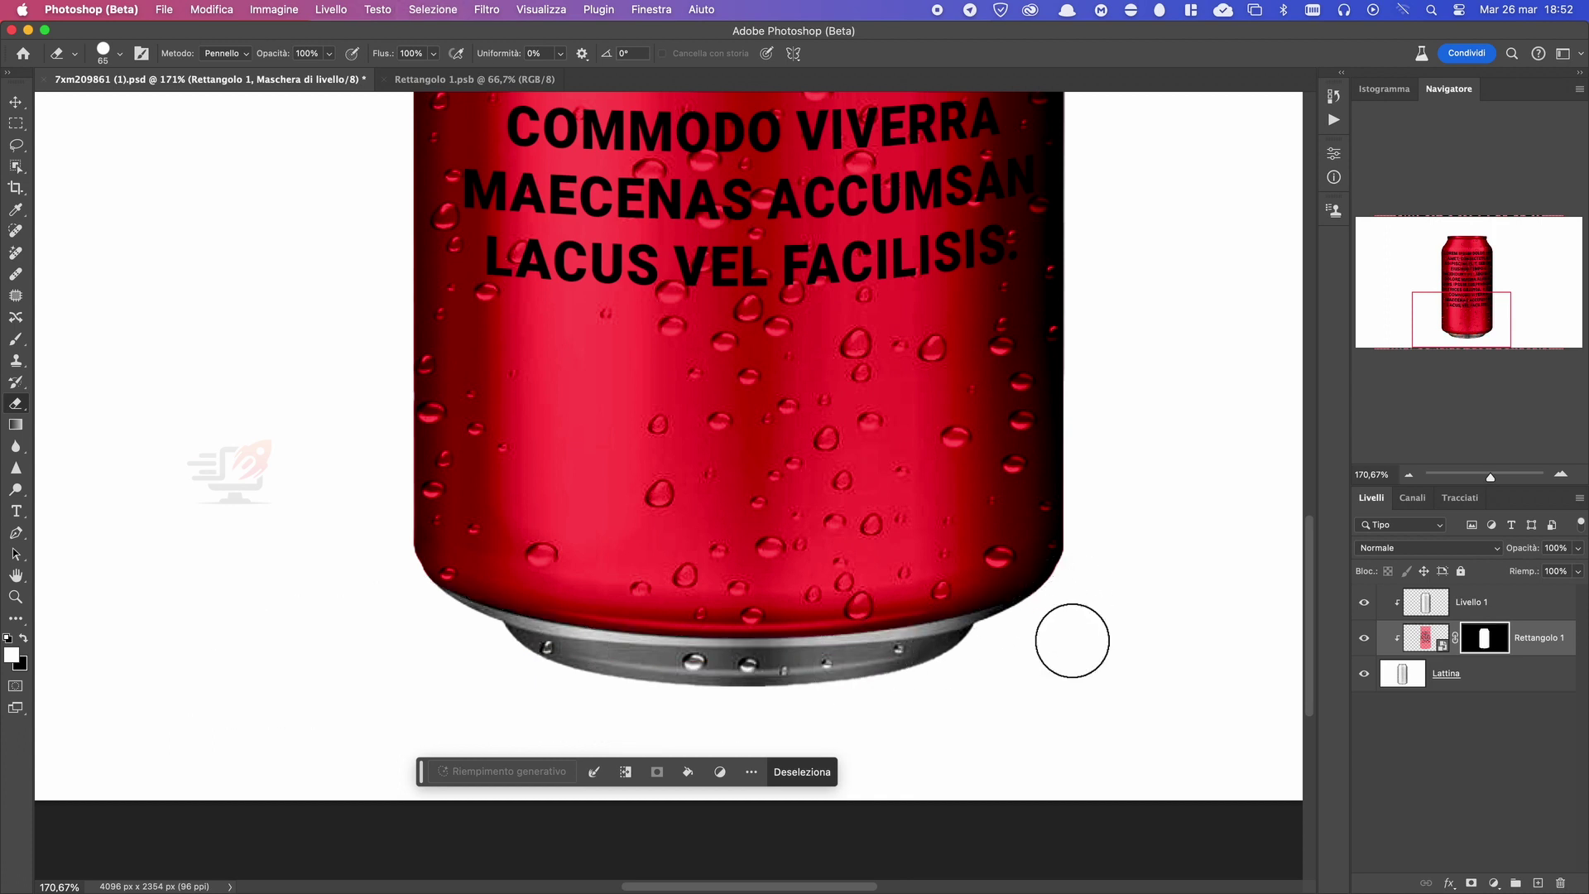
{"action": "scroll", "coordinate": [1074, 639], "scroll_direction": "down", "scroll_amount": 3}
{"action": "scroll", "coordinate": [1074, 639], "scroll_direction": "down", "scroll_amount": 2}
{"action": "scroll", "coordinate": [1074, 639], "scroll_direction": "down", "scroll_amount": 2}
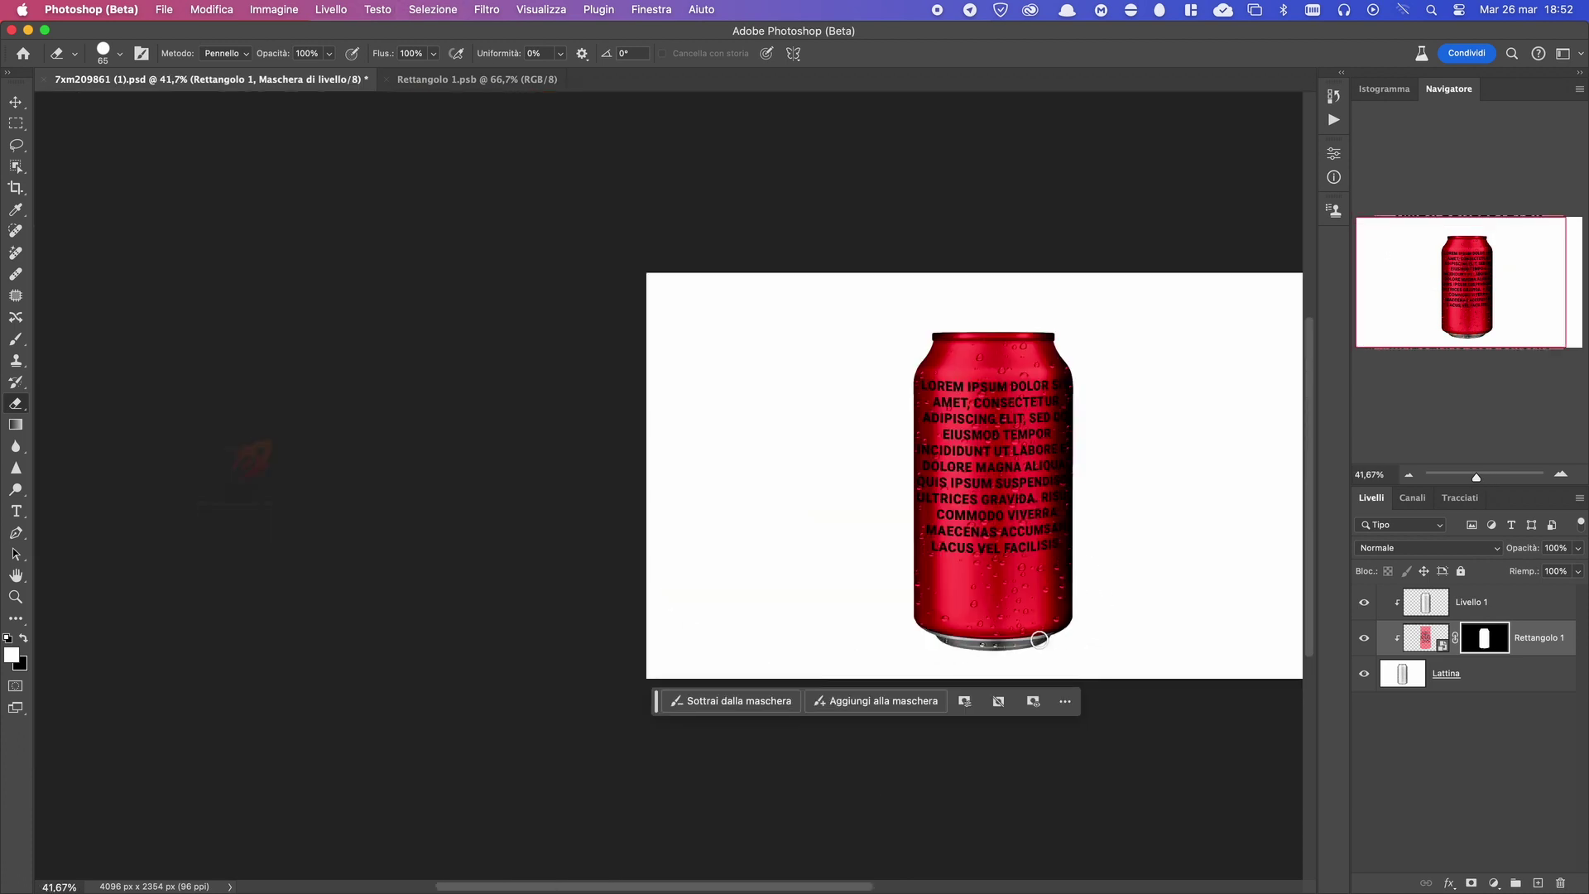
{"action": "scroll", "coordinate": [1020, 635], "scroll_direction": "right", "scroll_amount": 5}
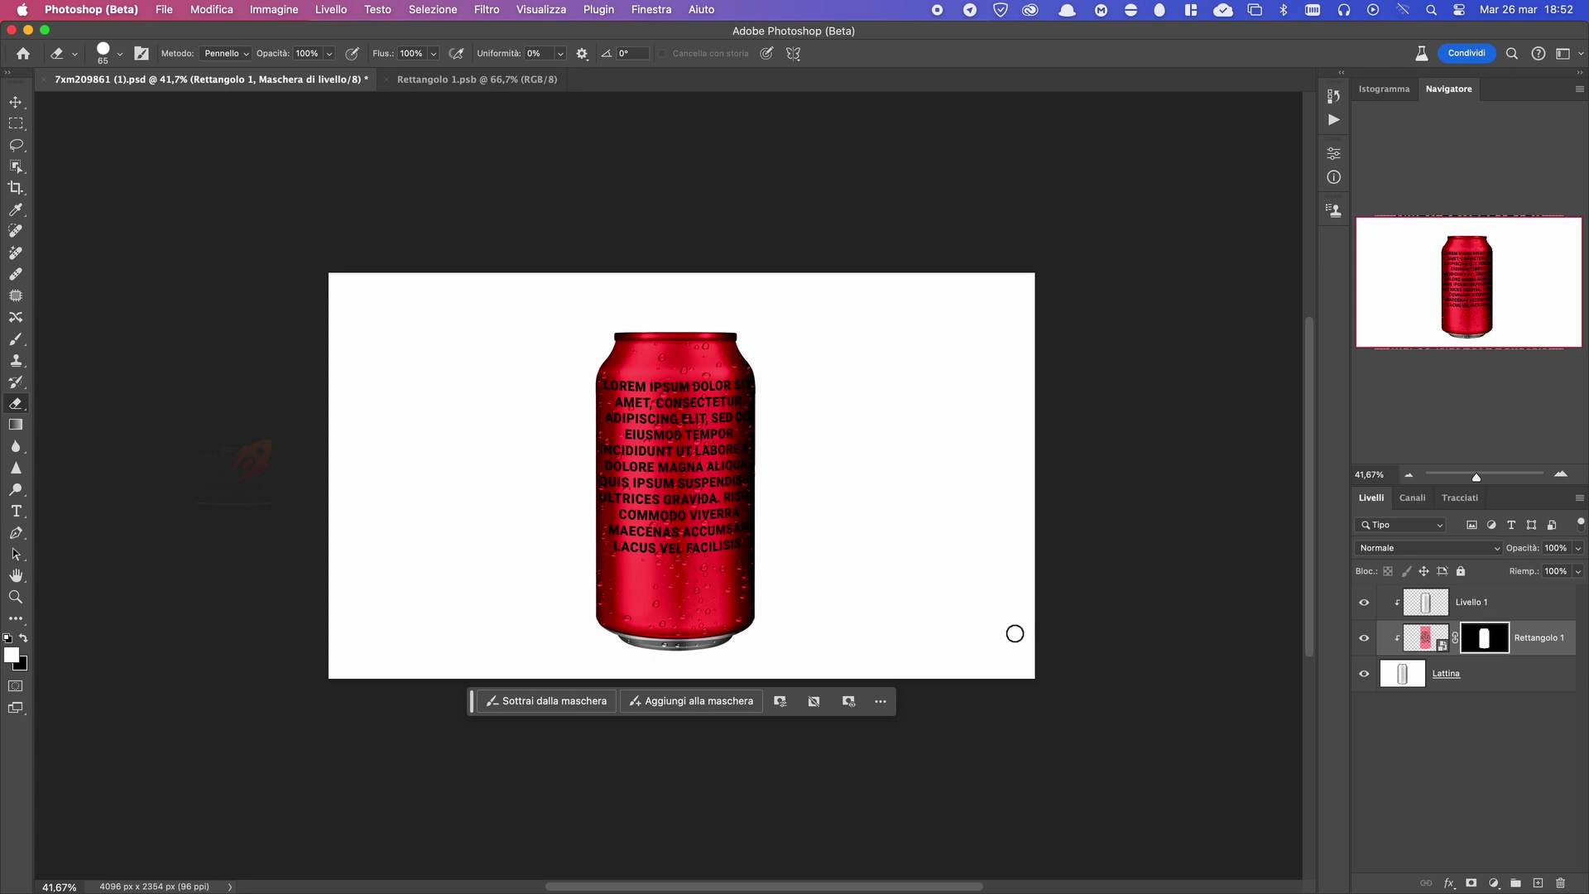
Stretch the fire-dragon image to fill the label inside the Rettangolo 1 smart object.
{"action": "left_click", "coordinate": [1418, 749]}
{"action": "double_click", "coordinate": [1436, 641]}
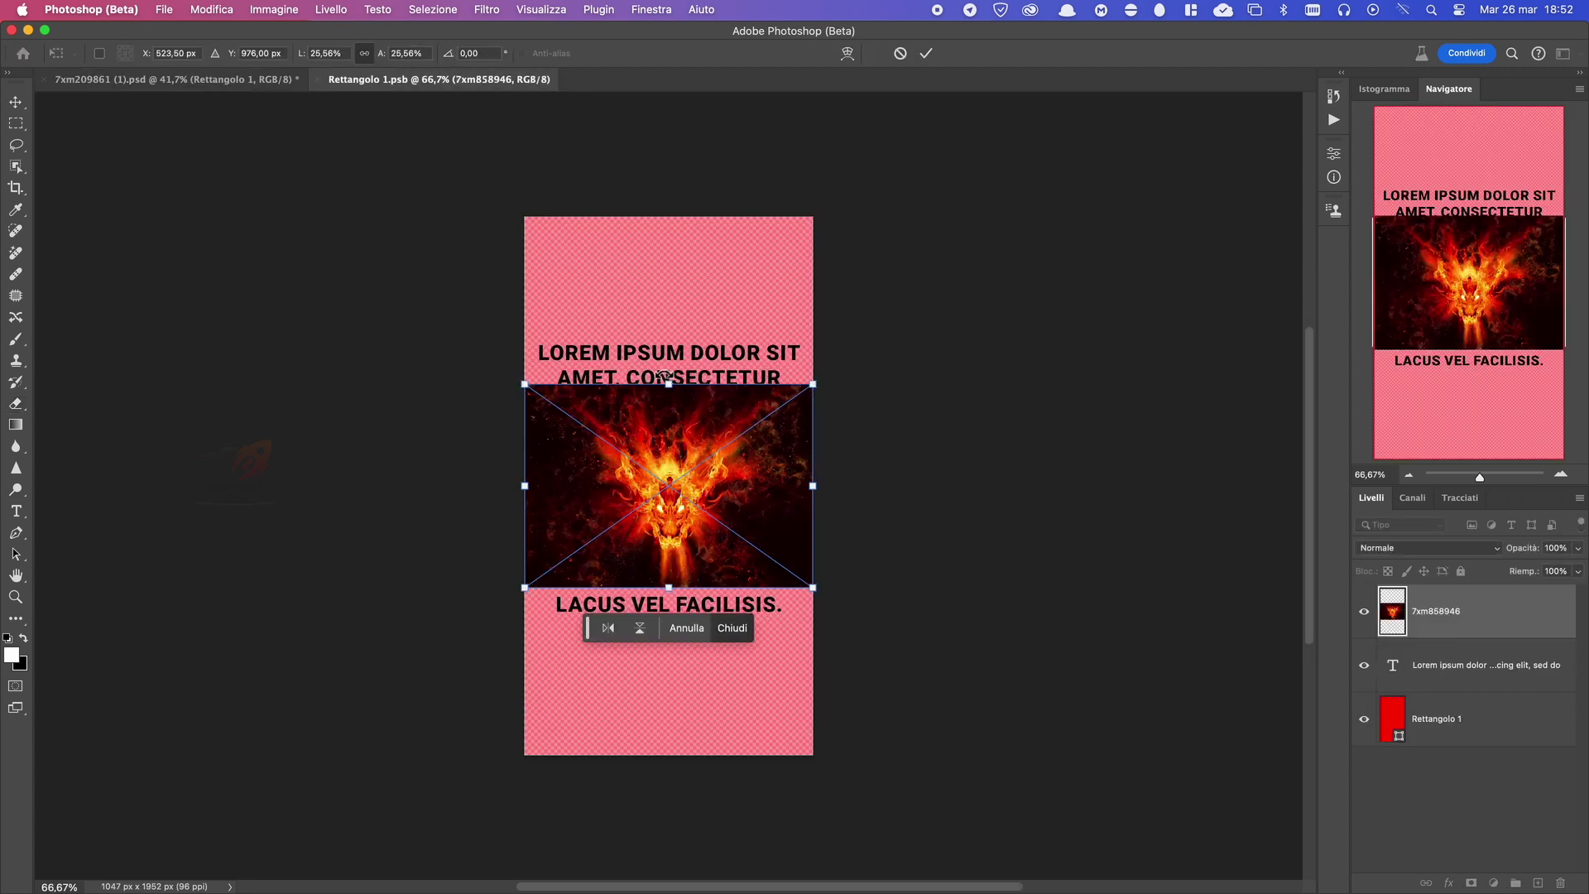
{"action": "left_click_drag", "start_coordinate": [668, 383], "coordinate": [685, 218]}
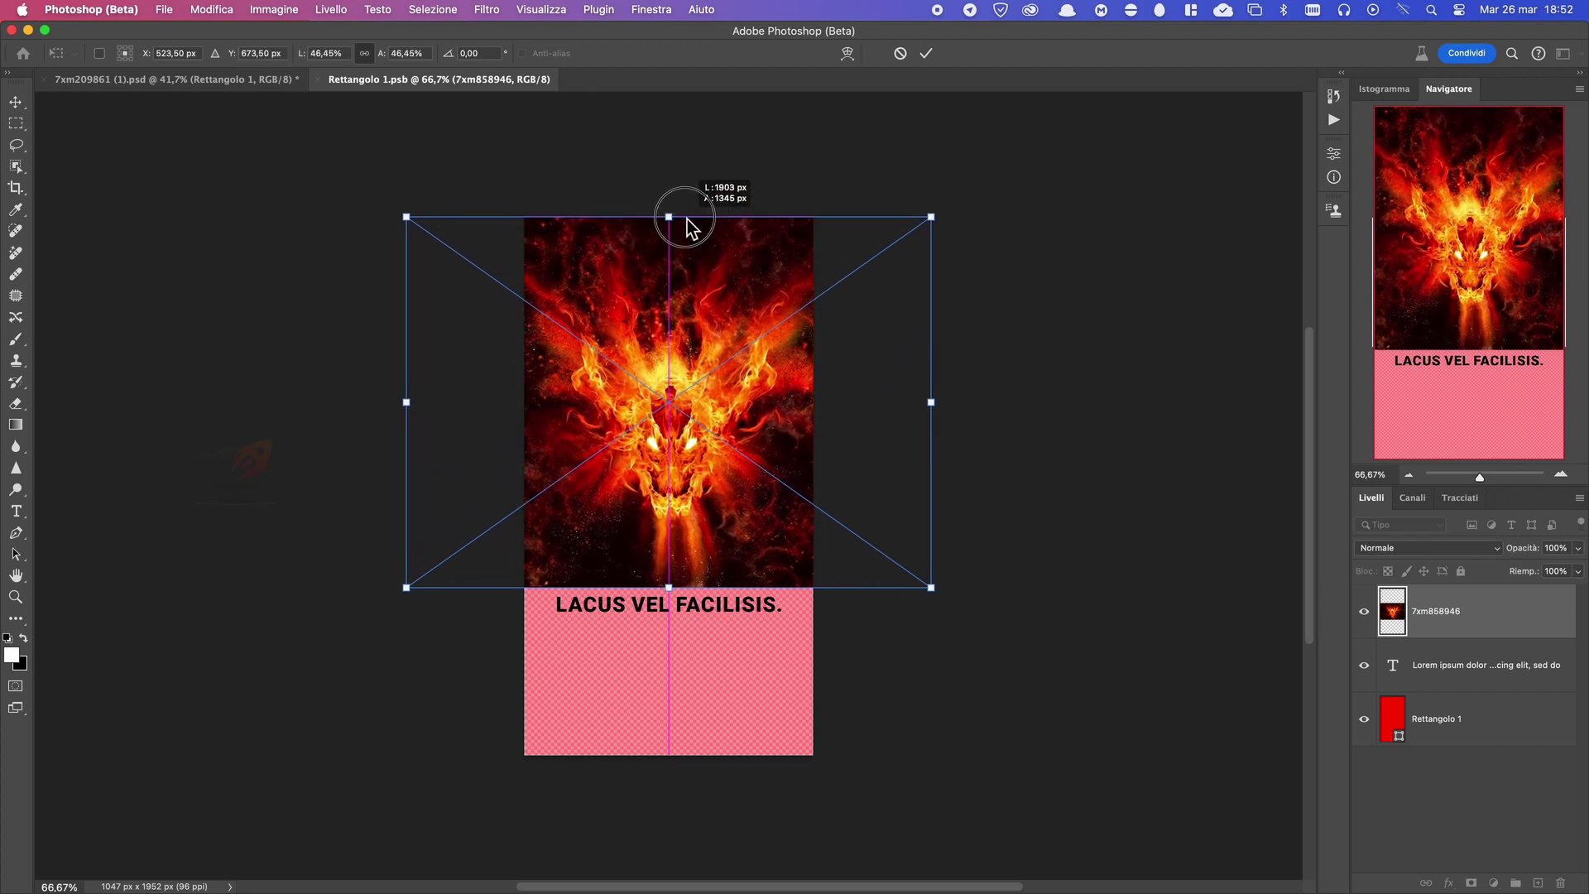
{"action": "left_click_drag", "start_coordinate": [670, 589], "coordinate": [669, 755]}
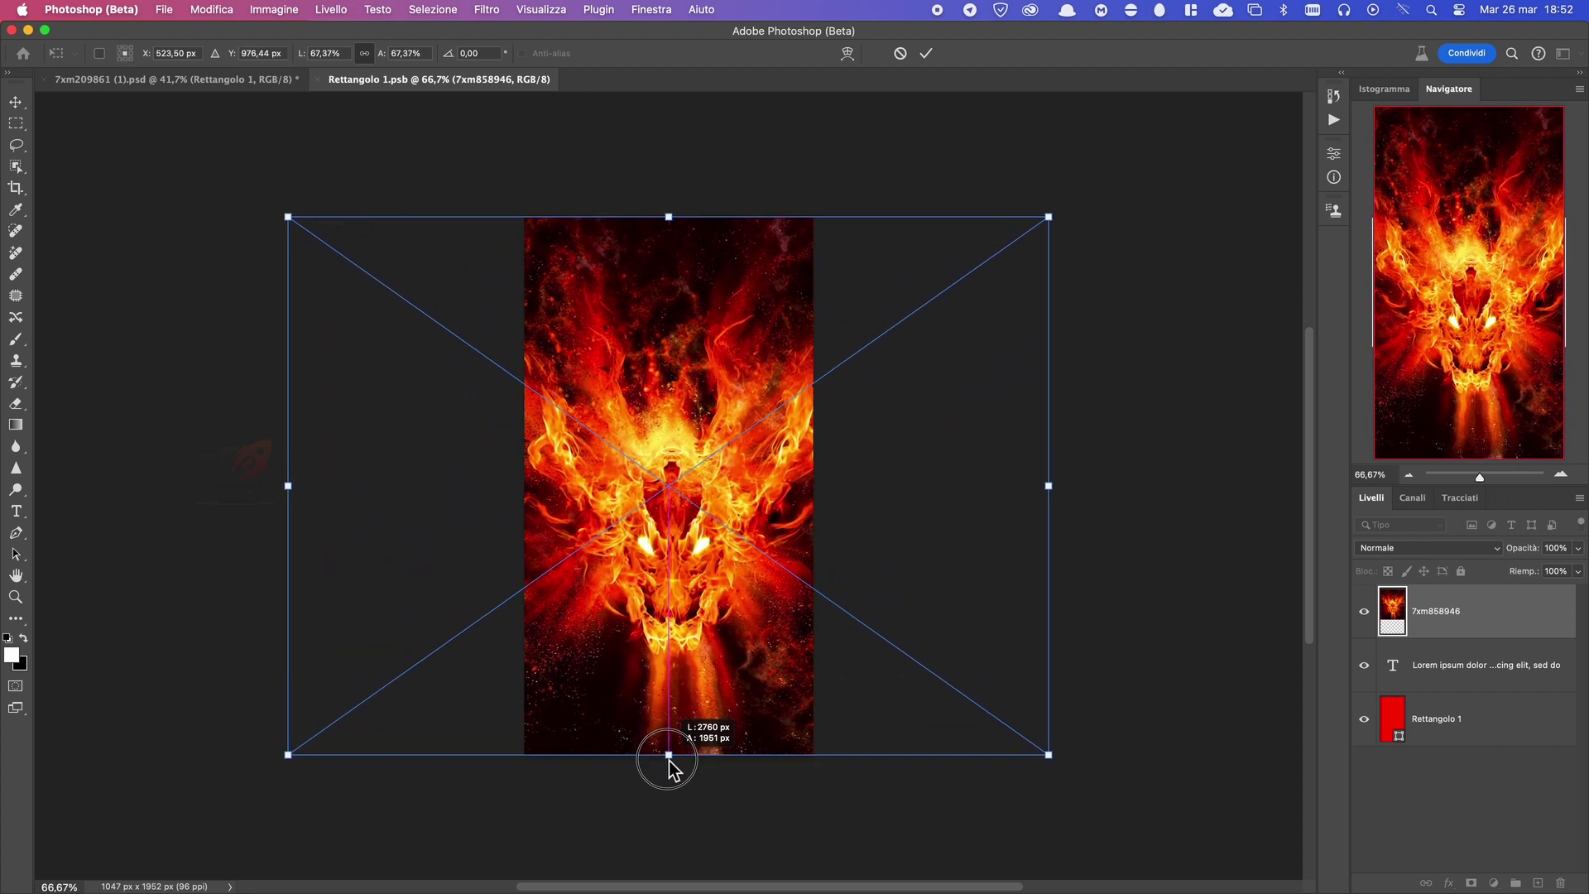
{"action": "left_click", "coordinate": [926, 53]}
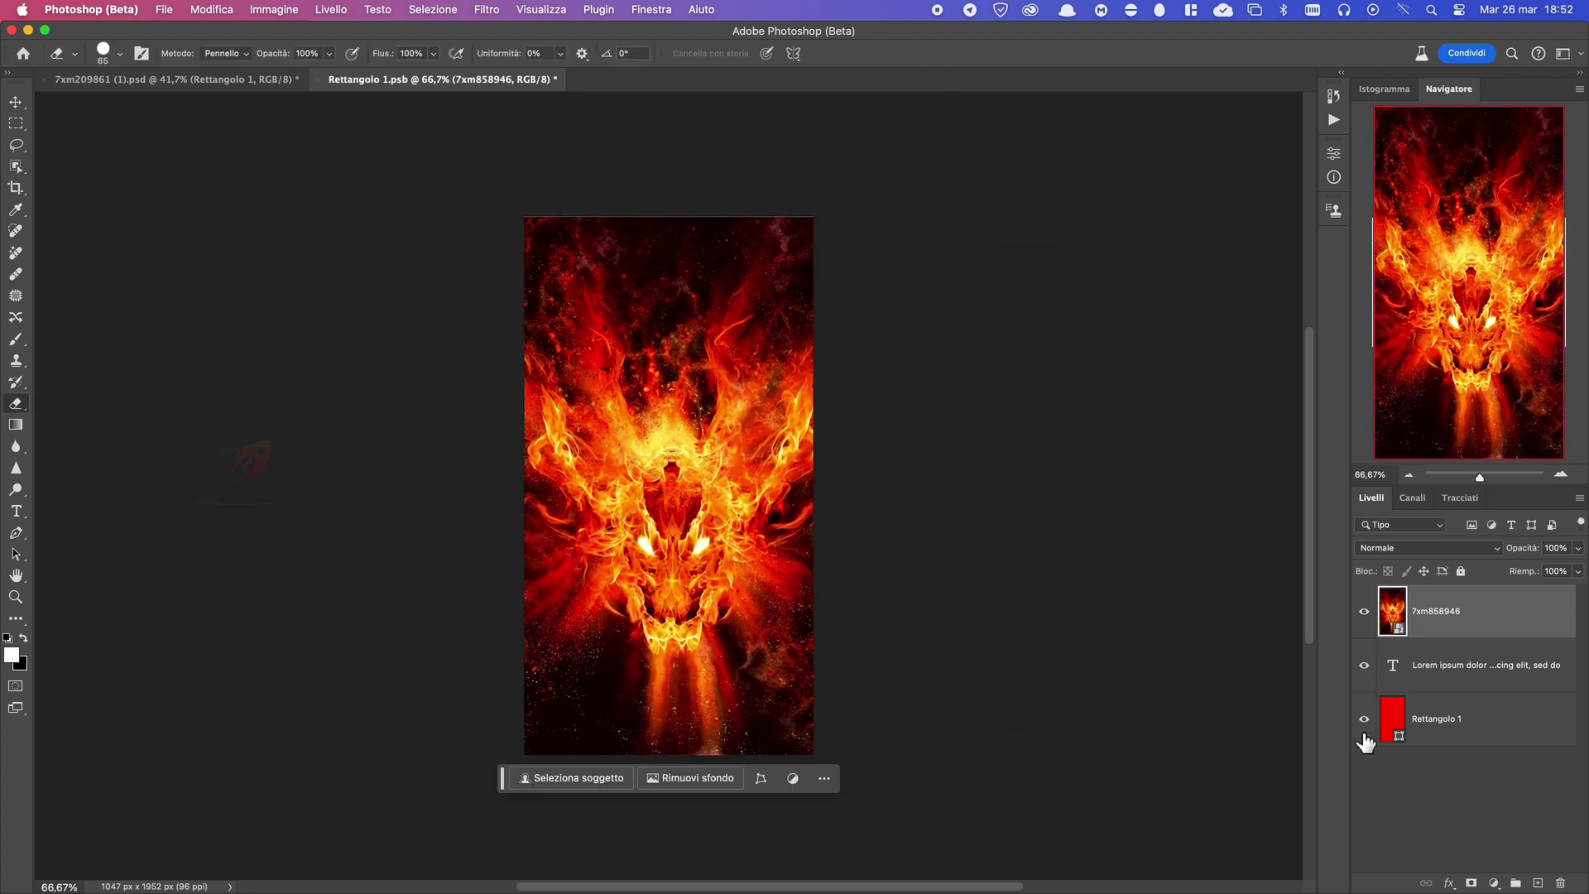
Hide the red background and Lorem text layers, save, and return to the mockup.
{"action": "left_click_drag", "start_coordinate": [1364, 718], "coordinate": [1384, 689]}
{"action": "key", "text": "ctrl+s"}
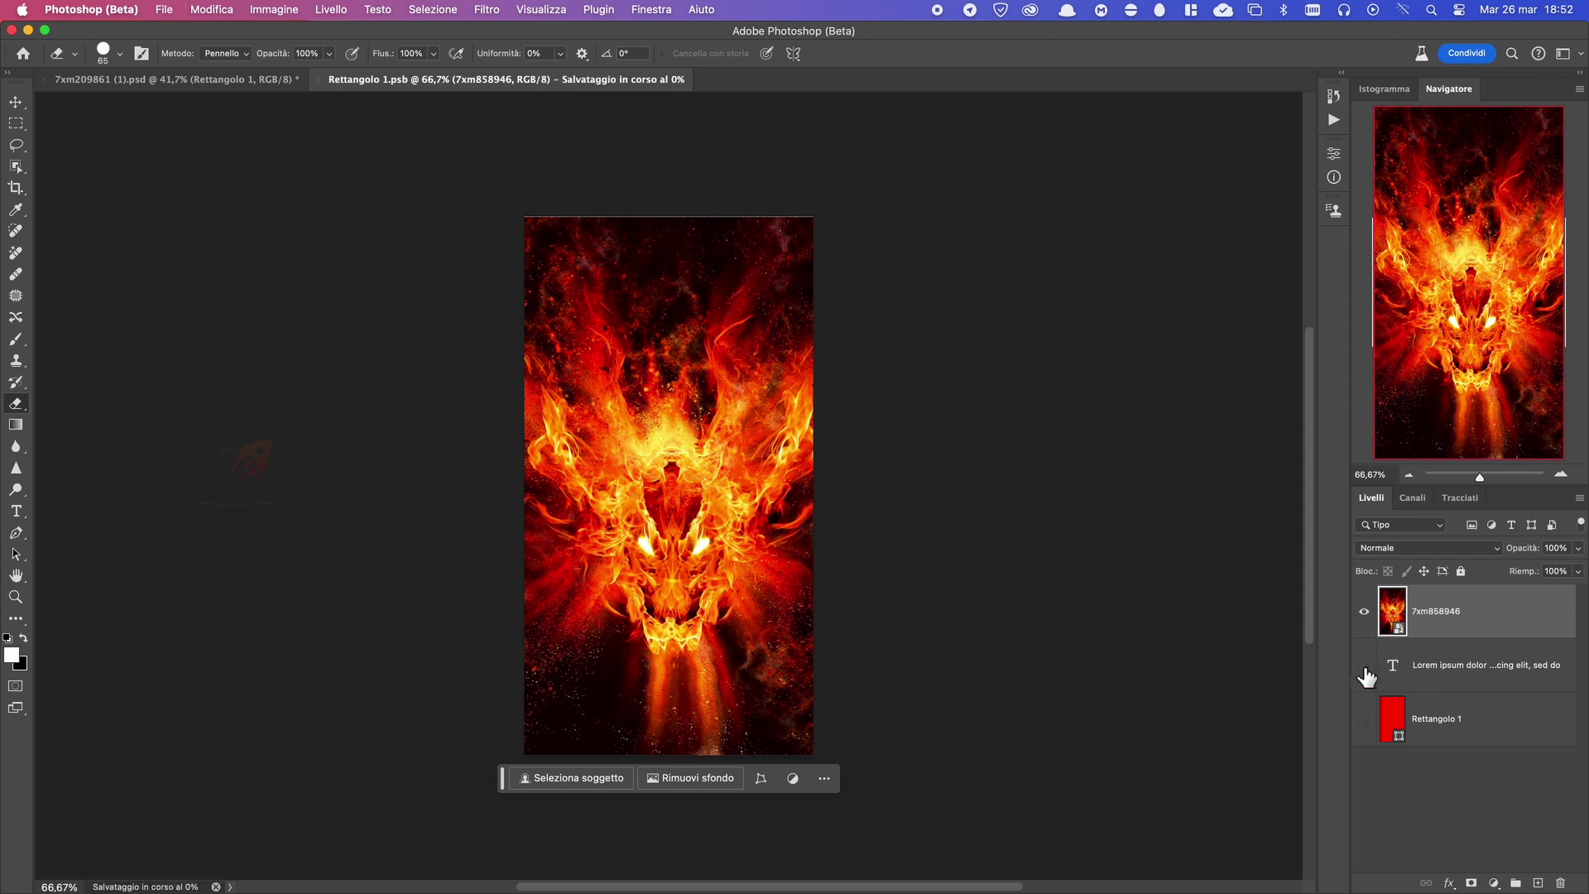
{"action": "left_click", "coordinate": [207, 77]}
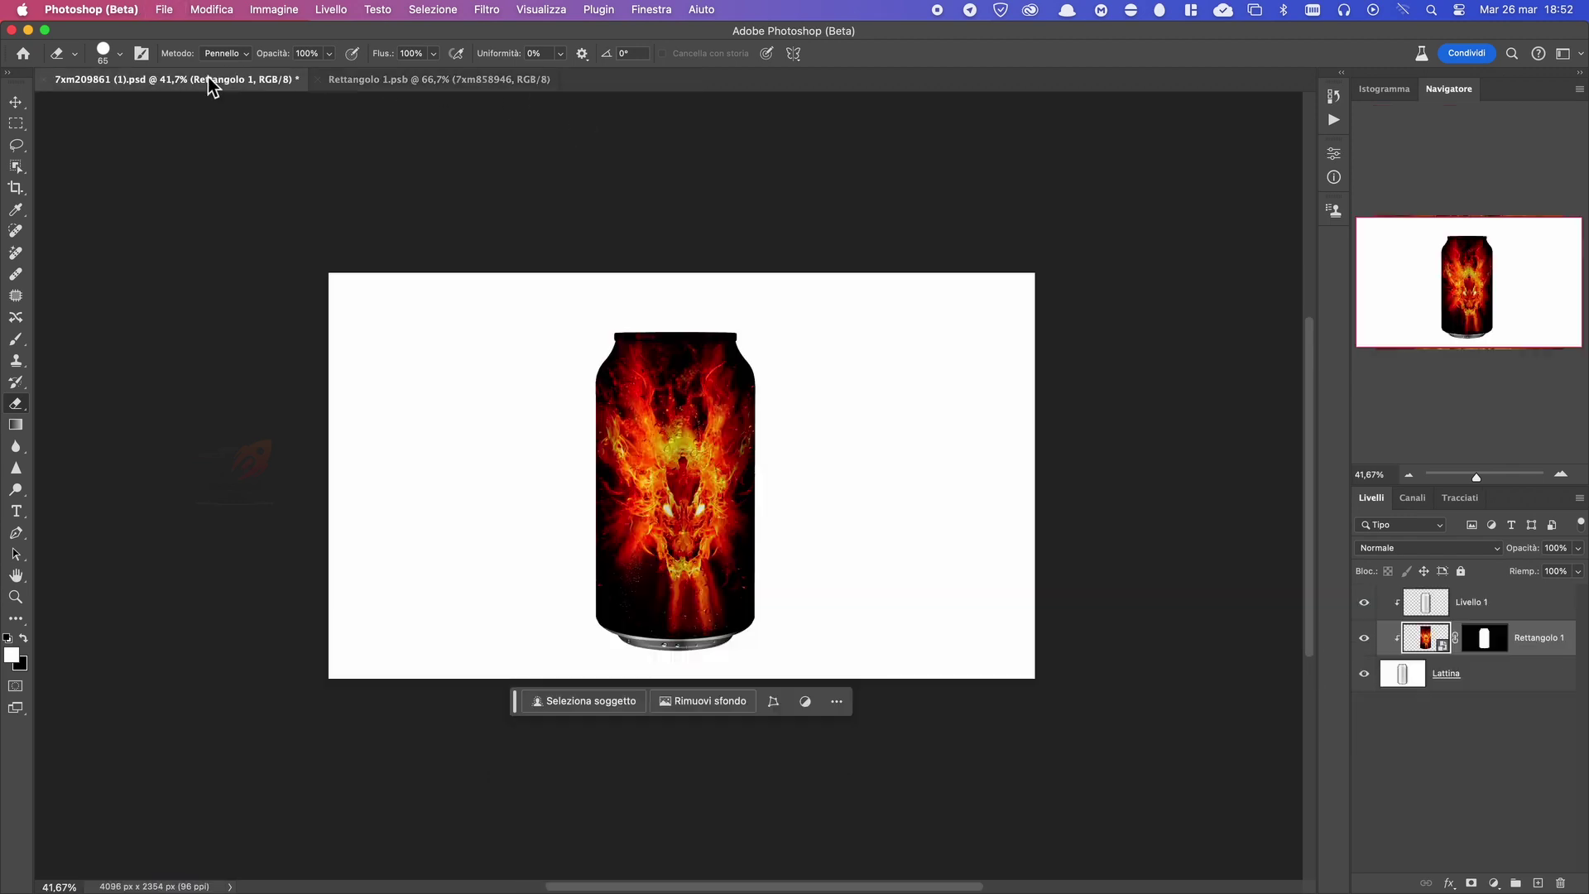
Fade the Livello 1 overlay and set the Rettangolo 1 fire label to about 64% opacity.
{"action": "left_click", "coordinate": [1539, 616]}
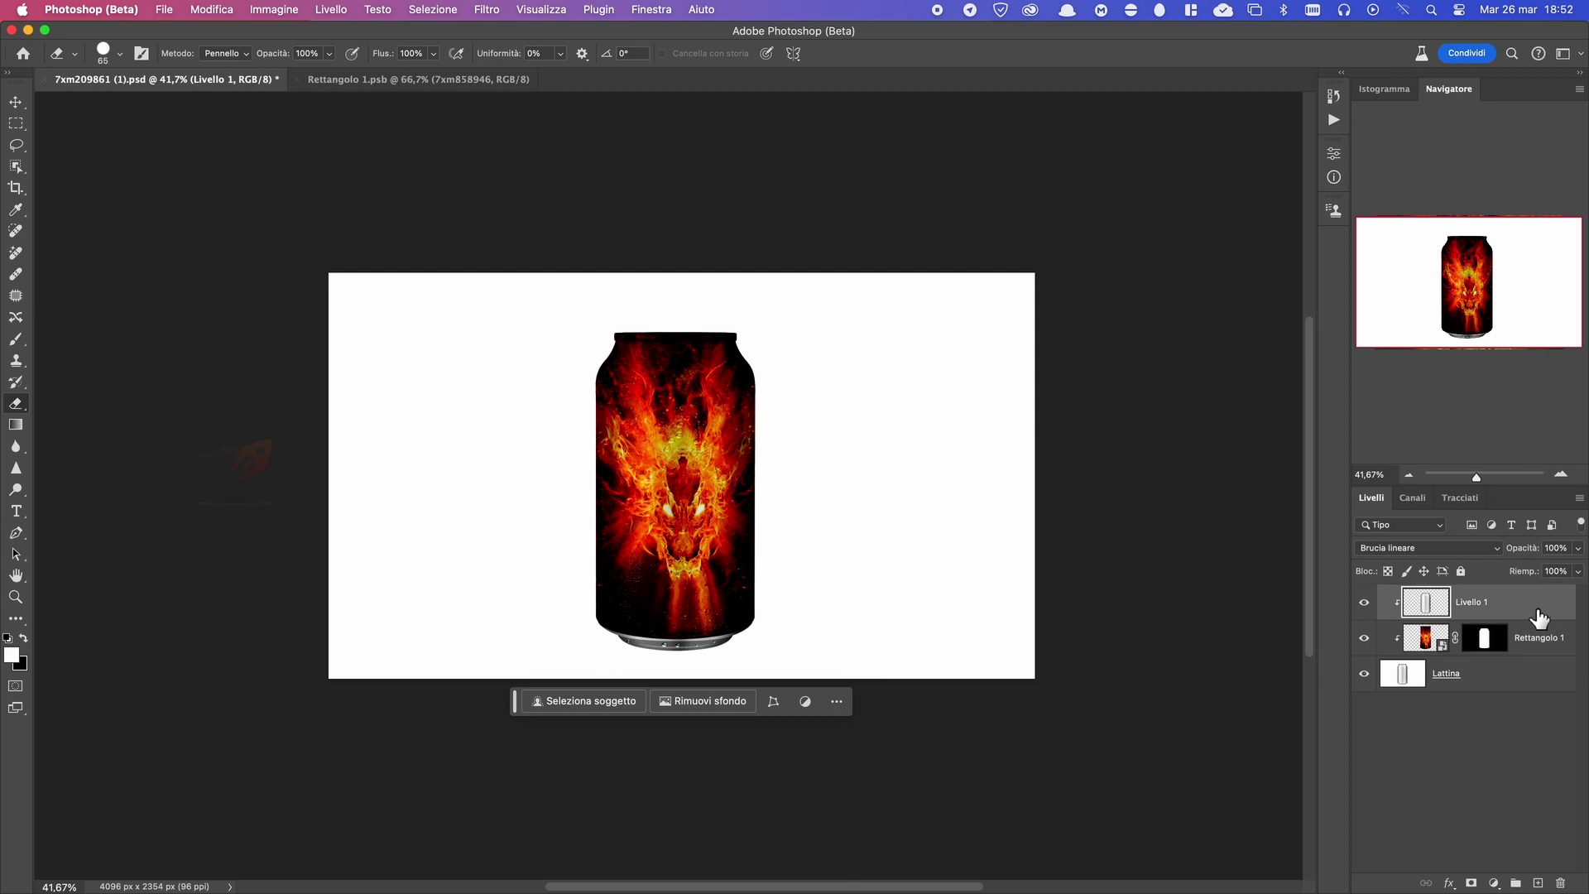
{"action": "left_click", "coordinate": [1578, 548]}
{"action": "left_click_drag", "start_coordinate": [1538, 567], "coordinate": [1514, 568]}
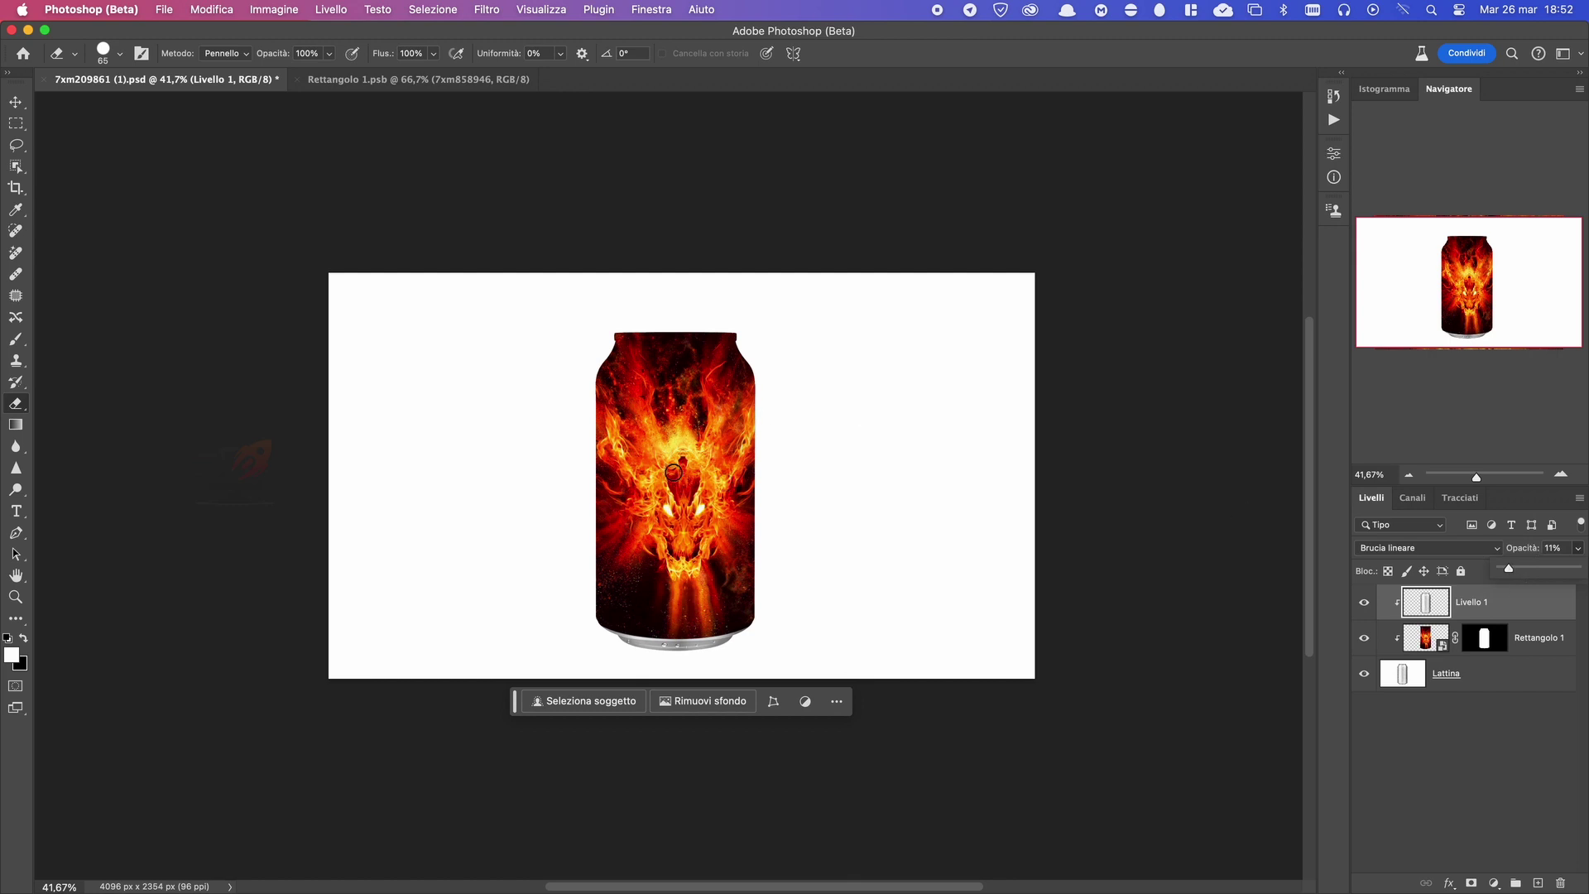
{"action": "scroll", "coordinate": [673, 471], "scroll_direction": "up", "scroll_amount": 2}
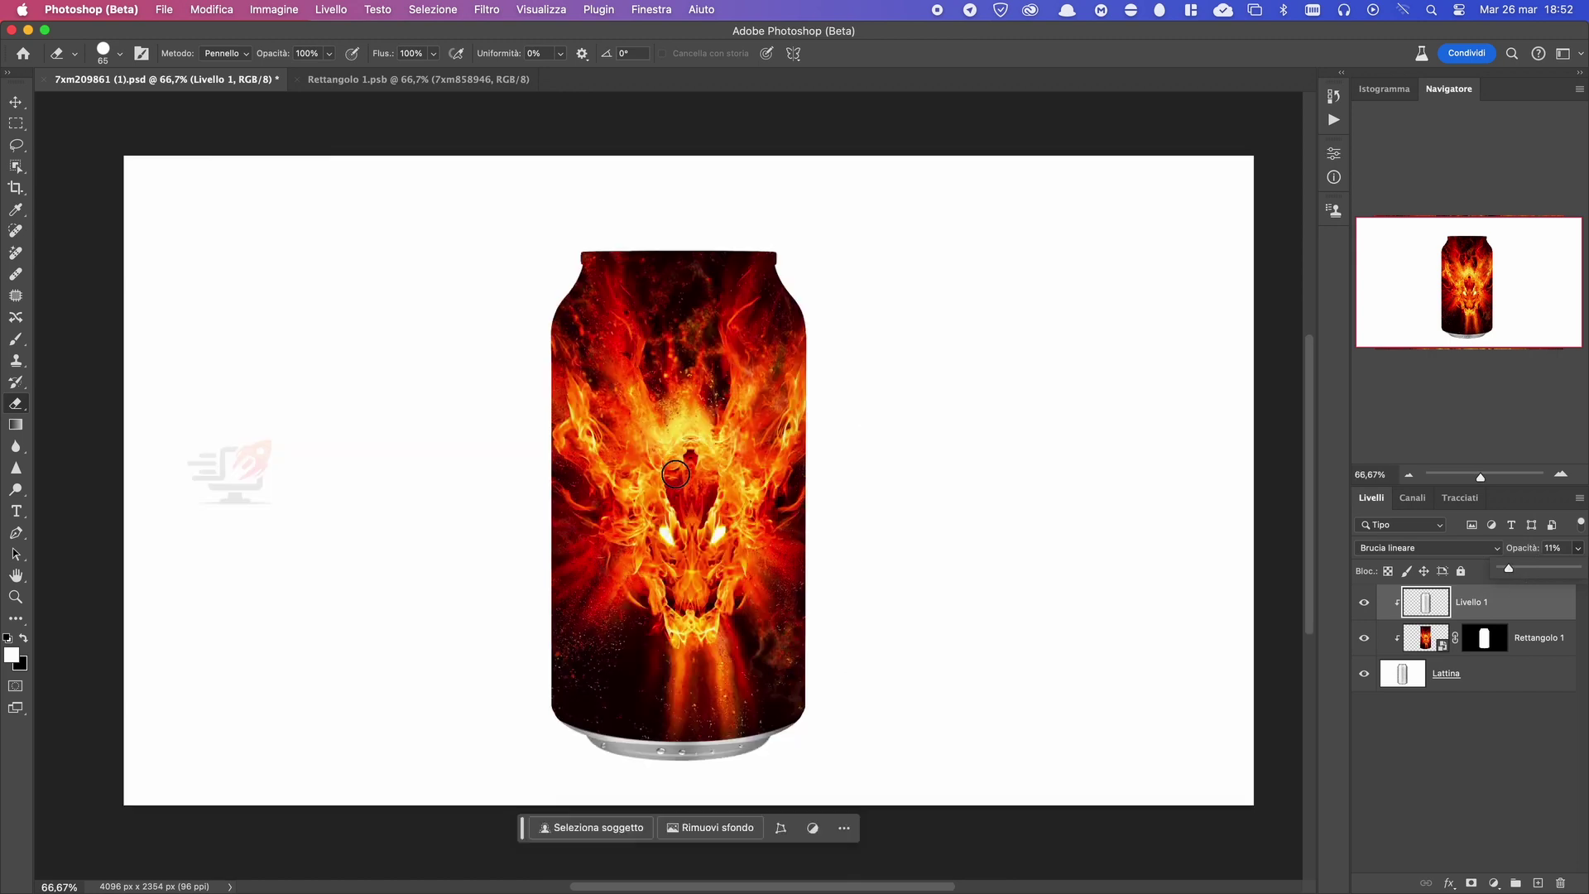
{"action": "left_click", "coordinate": [1546, 650]}
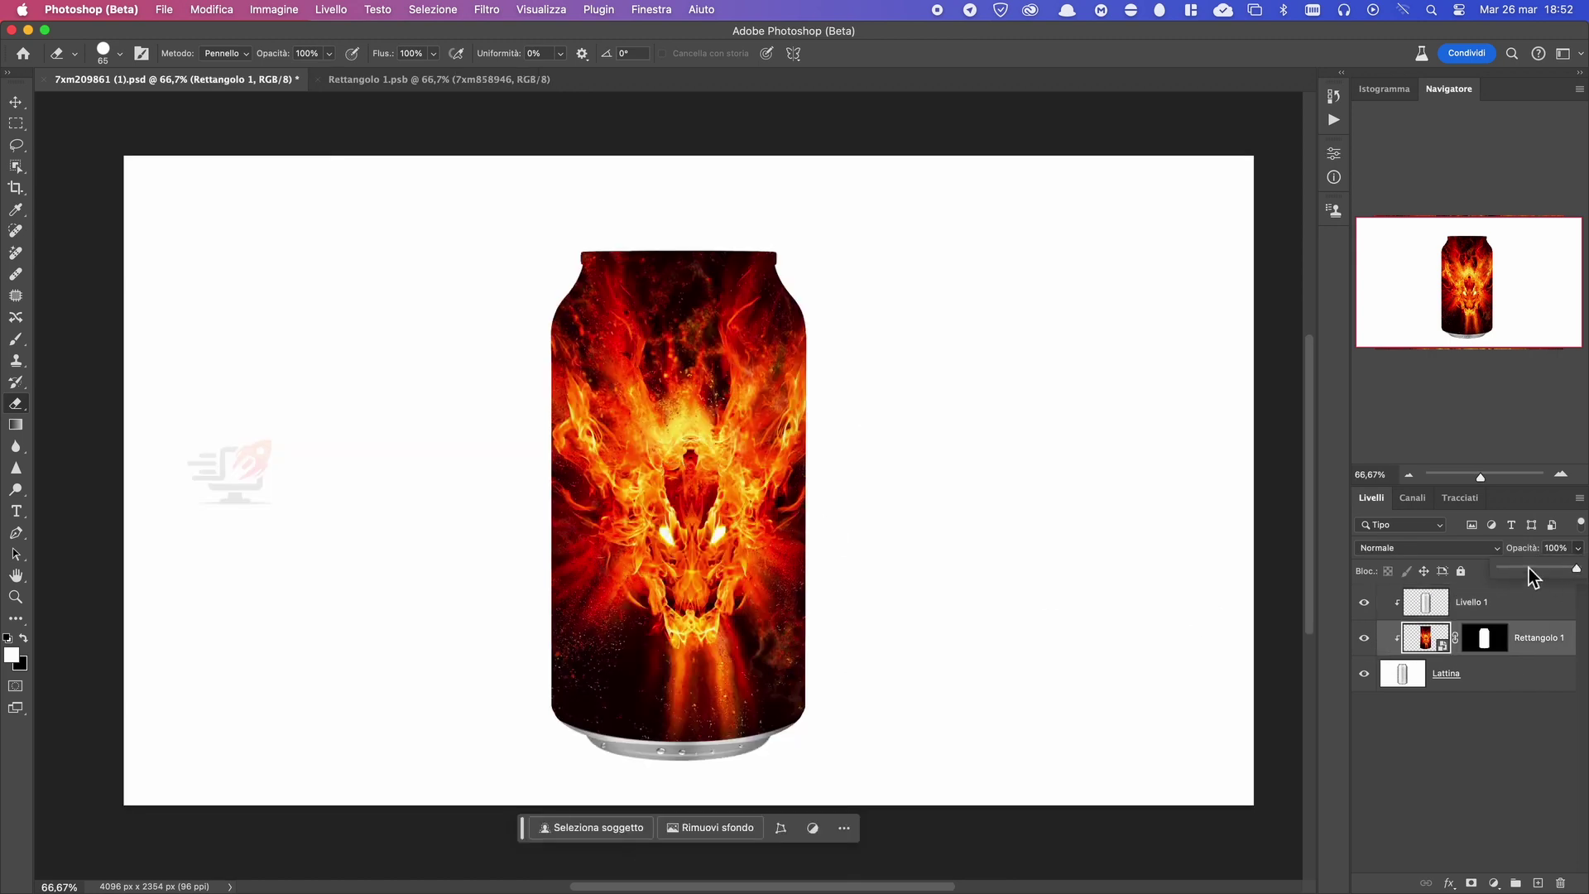
{"action": "left_click_drag", "start_coordinate": [1528, 567], "coordinate": [1542, 568]}
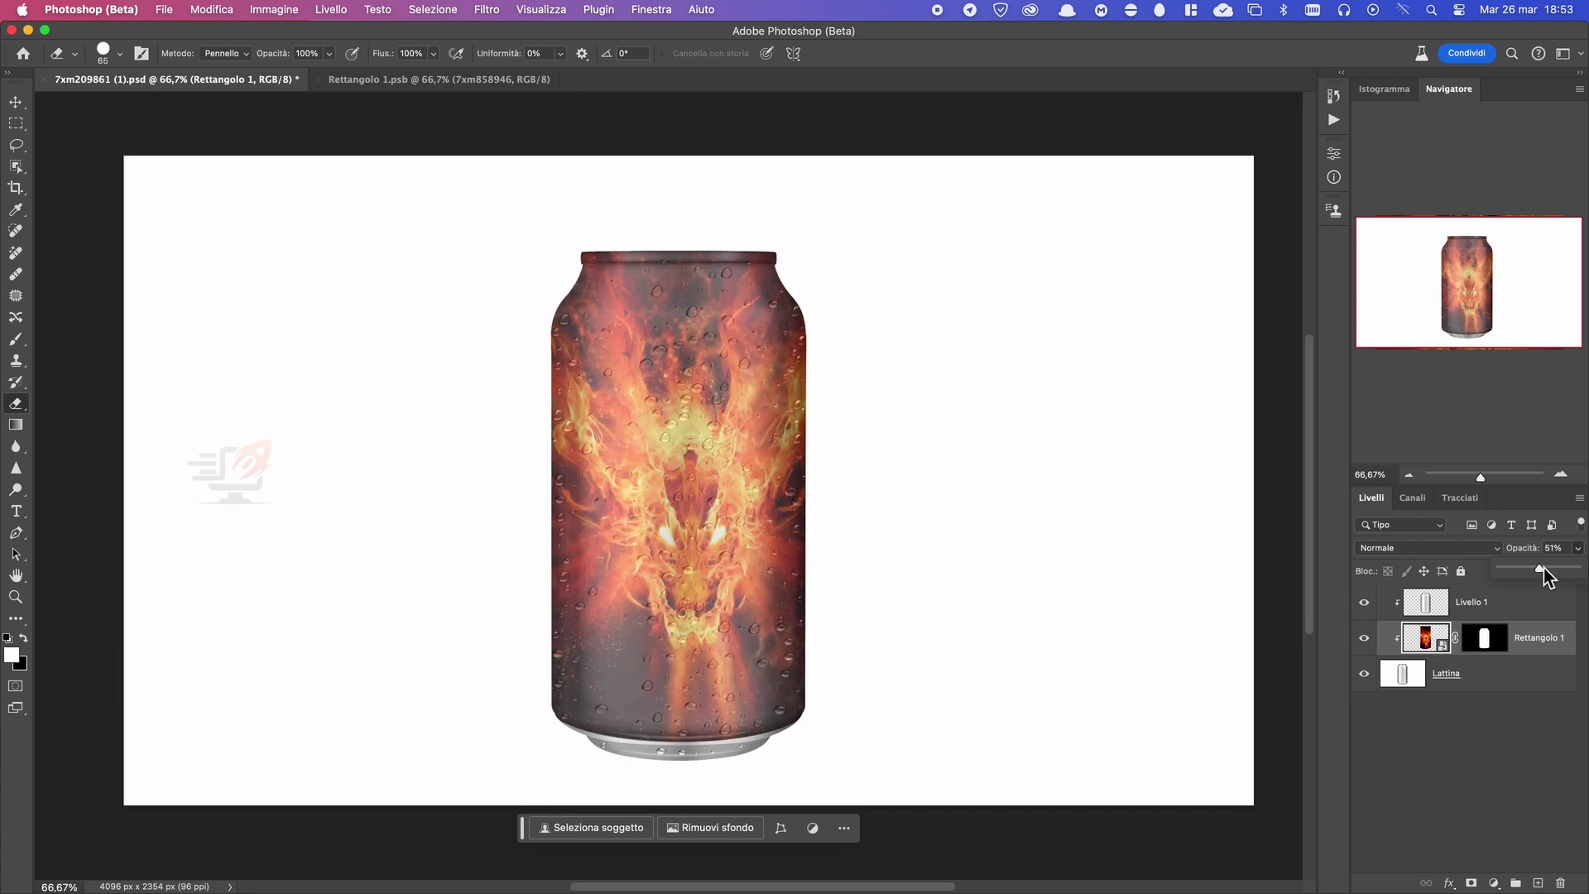
{"action": "left_click_drag", "start_coordinate": [1544, 568], "coordinate": [1551, 571]}
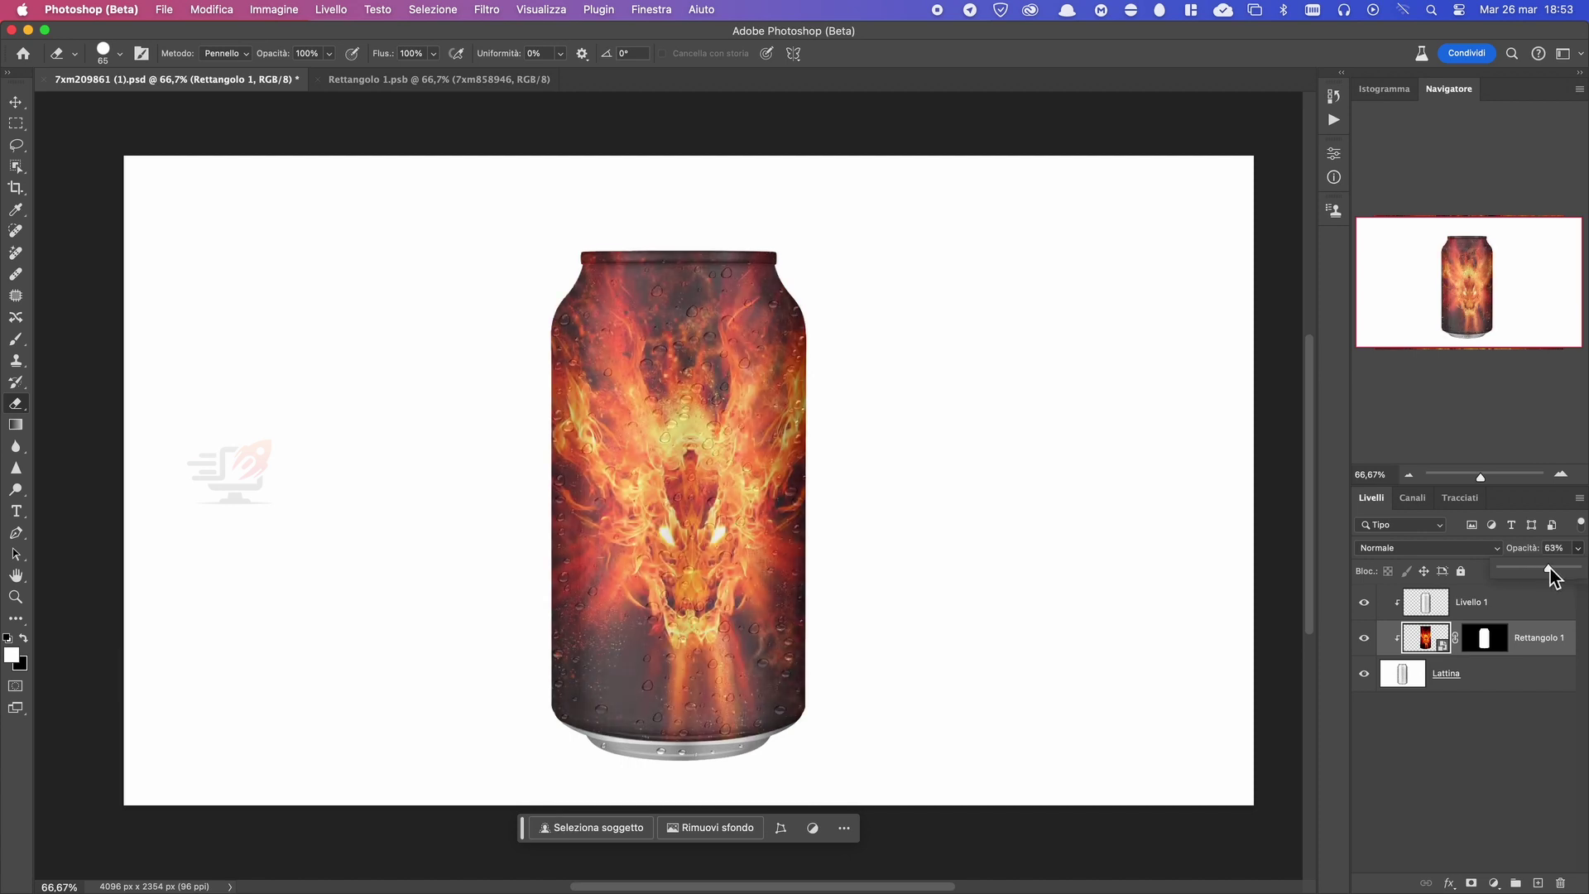
Raise the Livello 1 overlay opacity to about 53%.
{"action": "left_click", "coordinate": [1546, 602]}
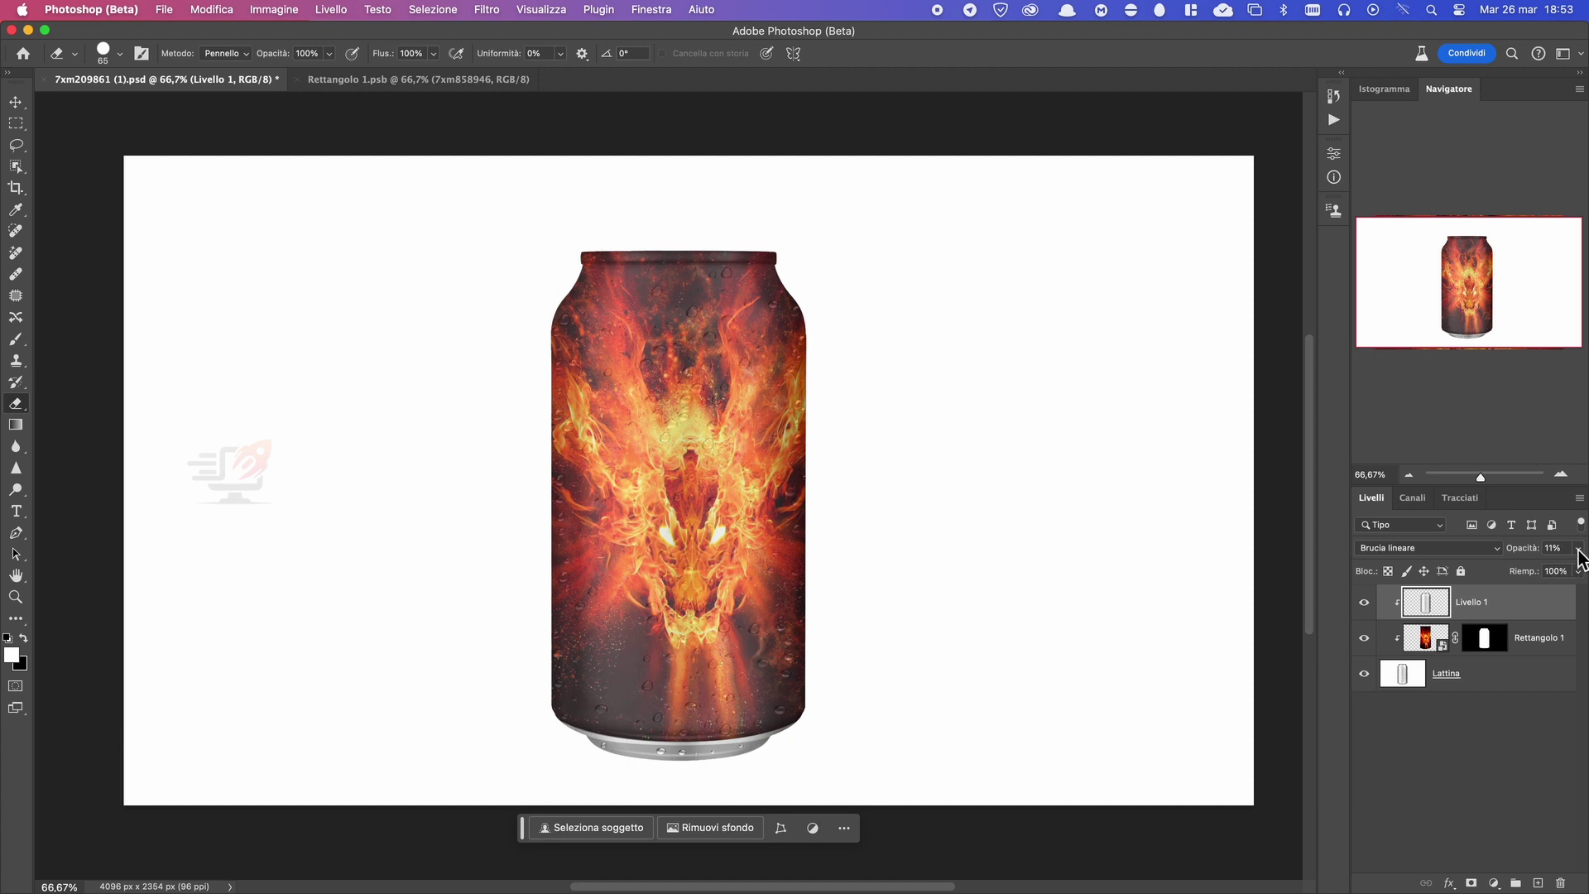
{"action": "left_click", "coordinate": [1578, 548]}
{"action": "left_click", "coordinate": [1537, 568]}
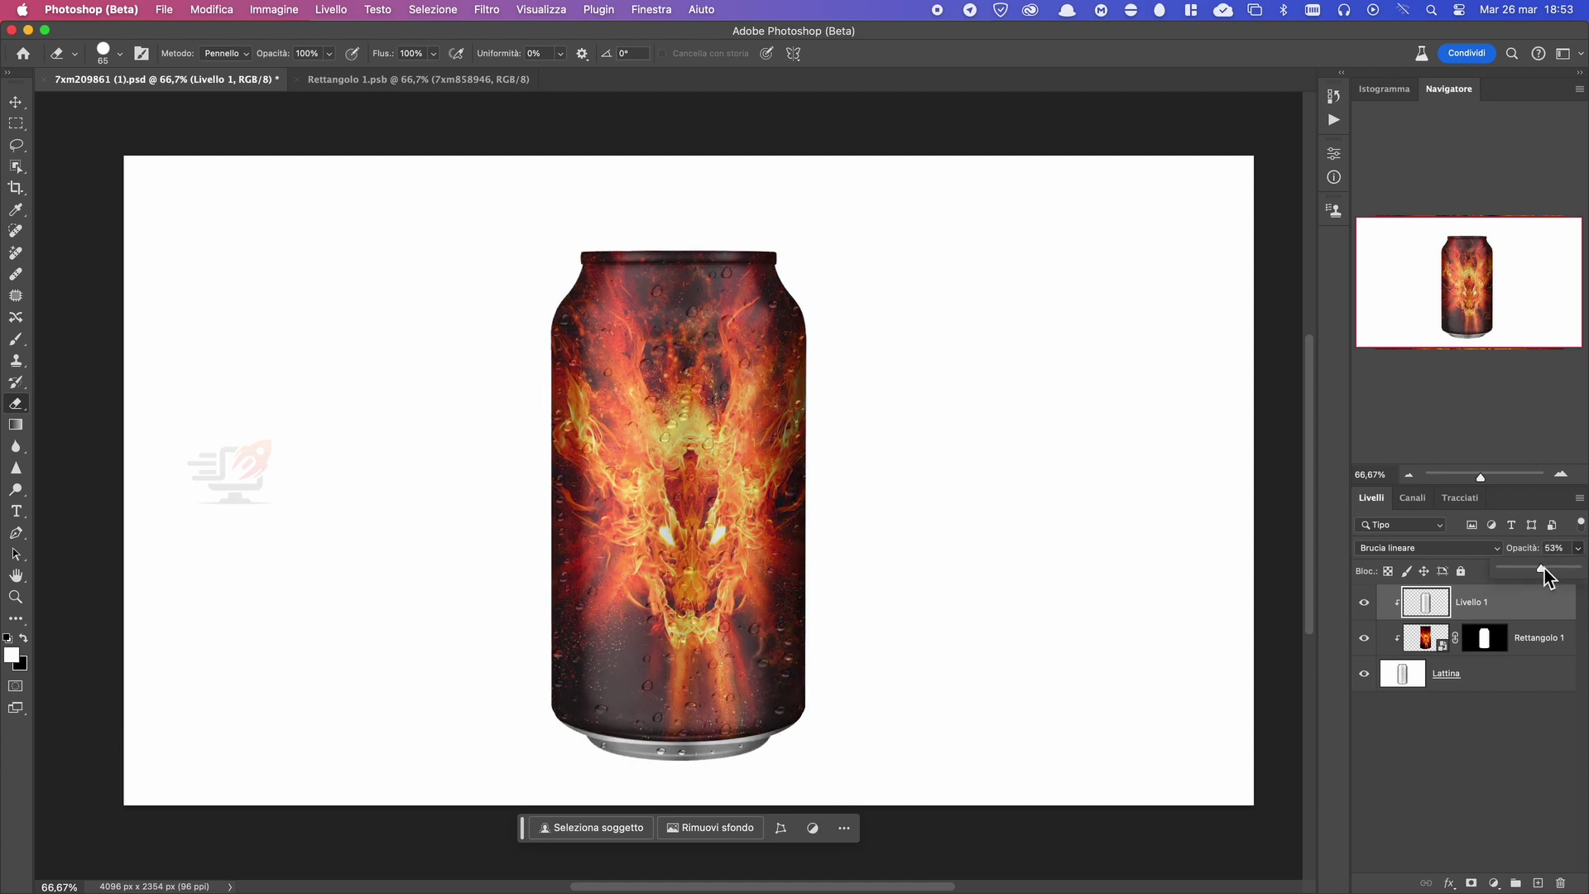
{"action": "left_click", "coordinate": [1484, 637]}
Start a pen path along the can's top rim edge.
{"action": "scroll", "coordinate": [718, 247], "scroll_direction": "up", "scroll_amount": 3}
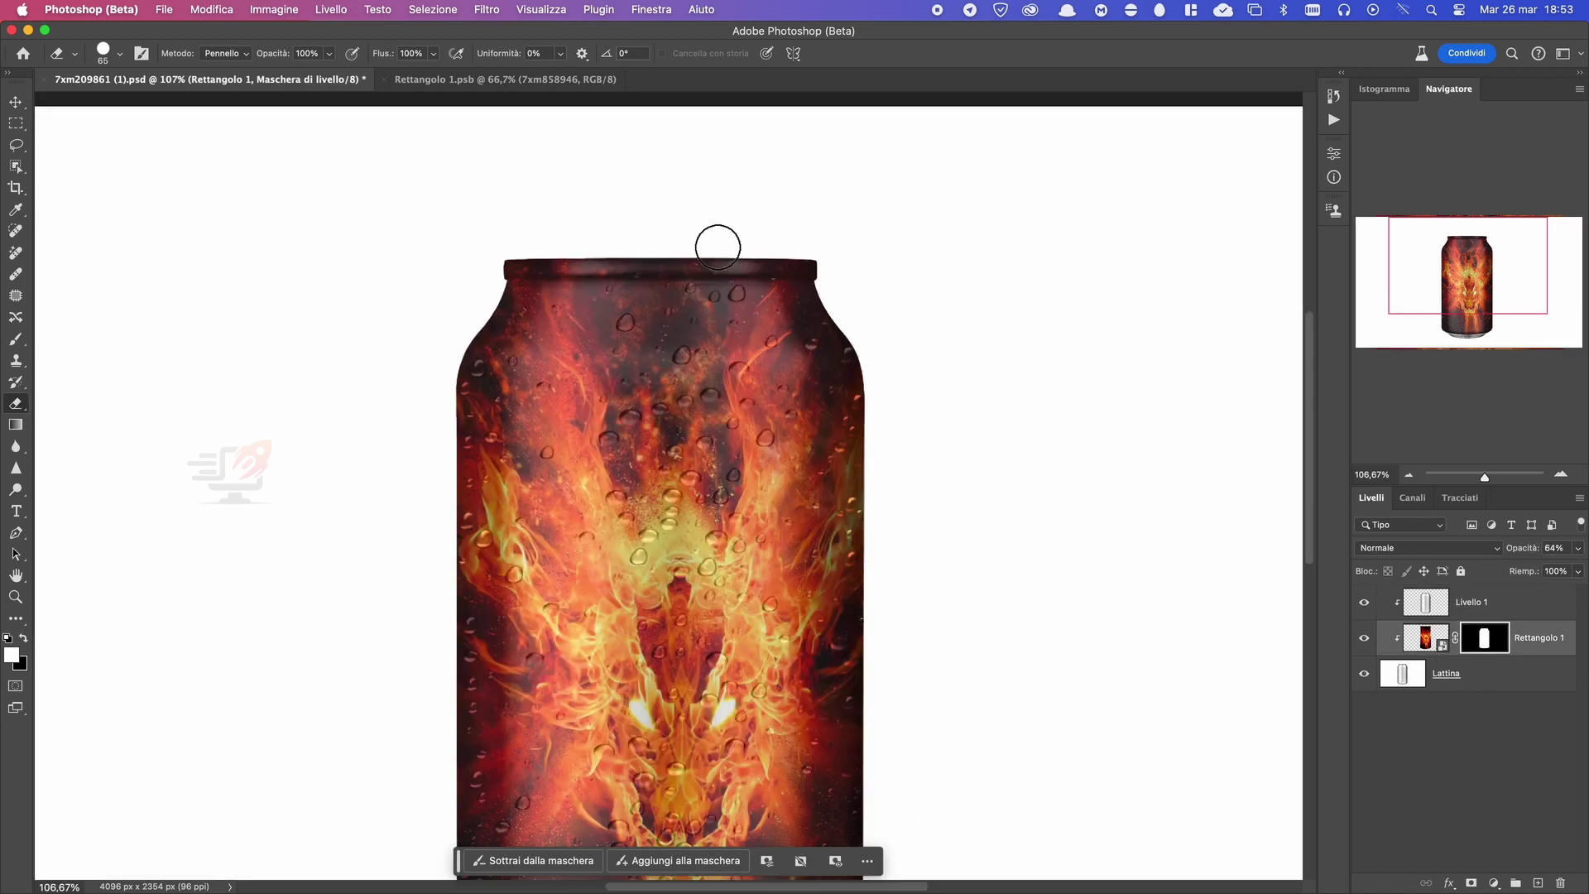
{"action": "scroll", "coordinate": [717, 247], "scroll_direction": "up", "scroll_amount": 3}
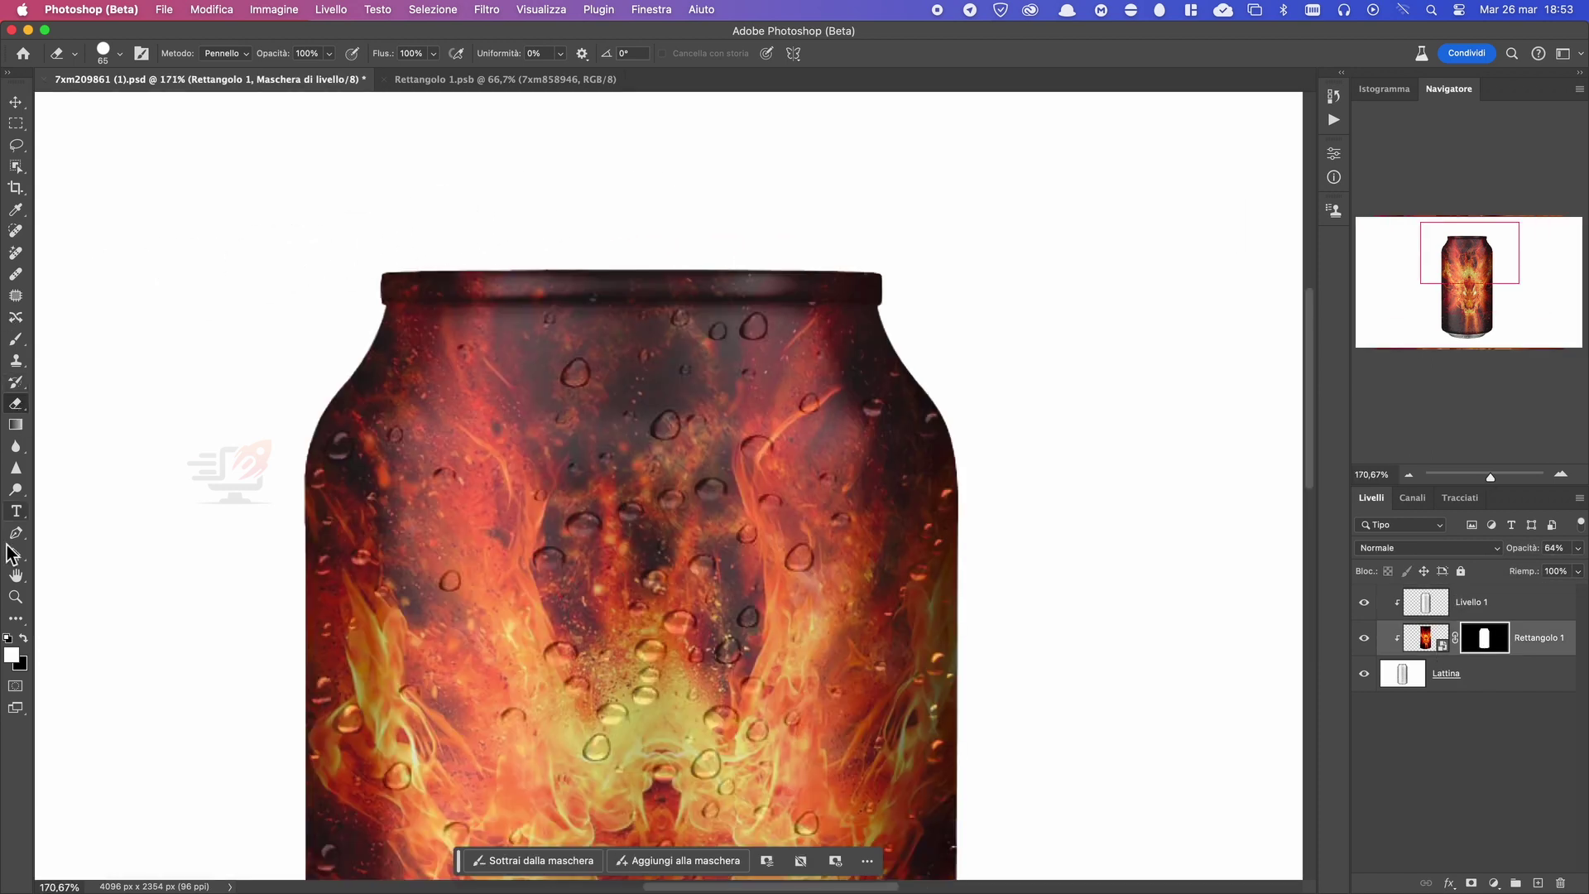
{"action": "left_click", "coordinate": [1434, 777]}
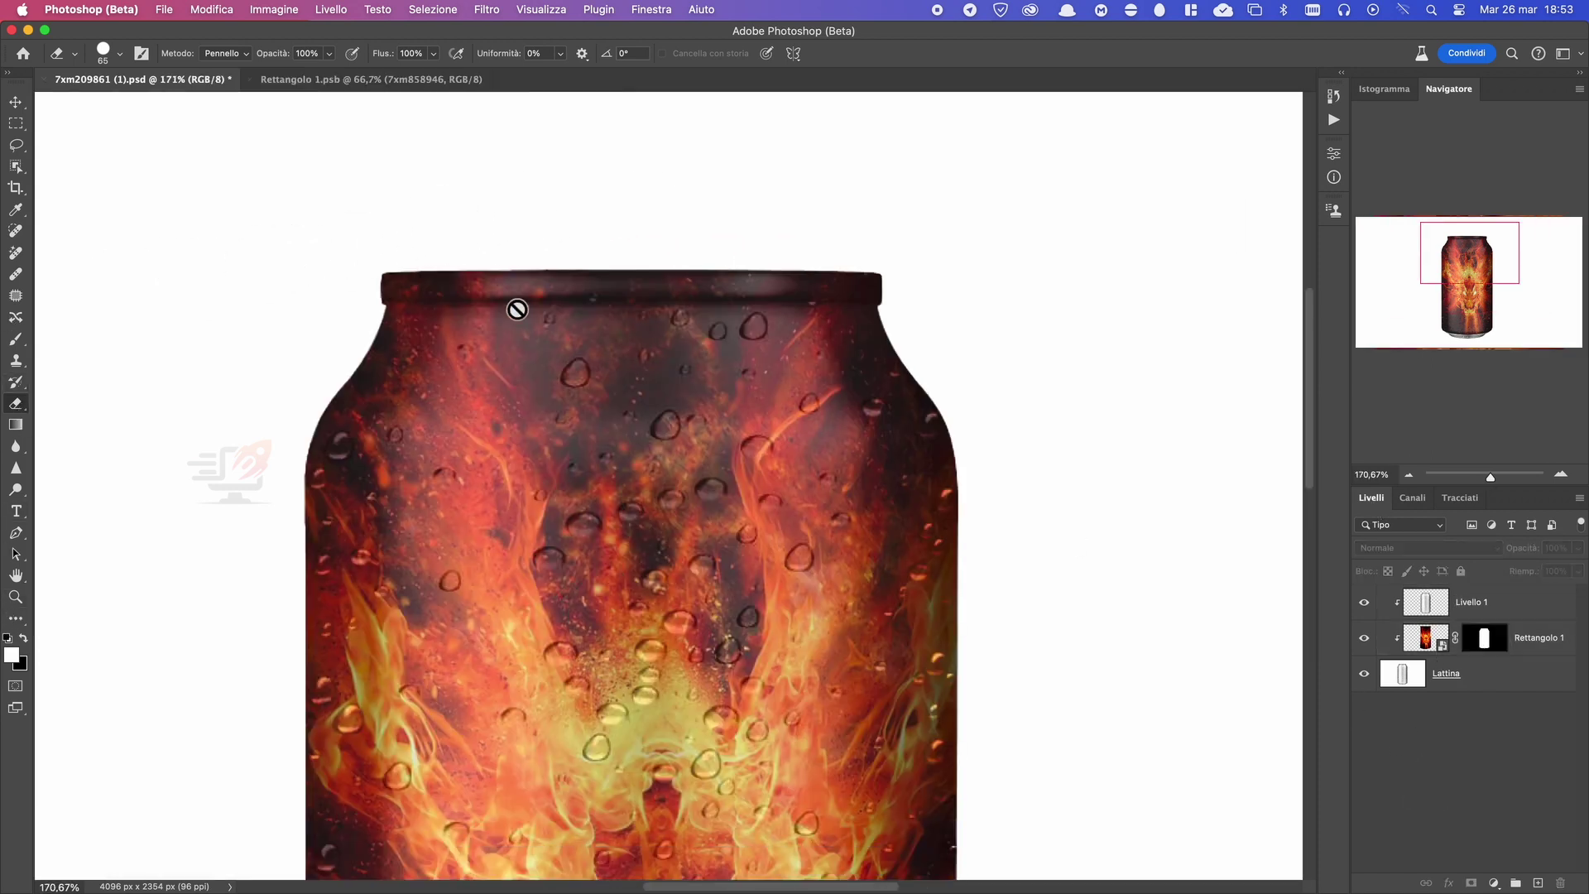
{"action": "scroll", "coordinate": [534, 296], "scroll_direction": "up", "scroll_amount": 3}
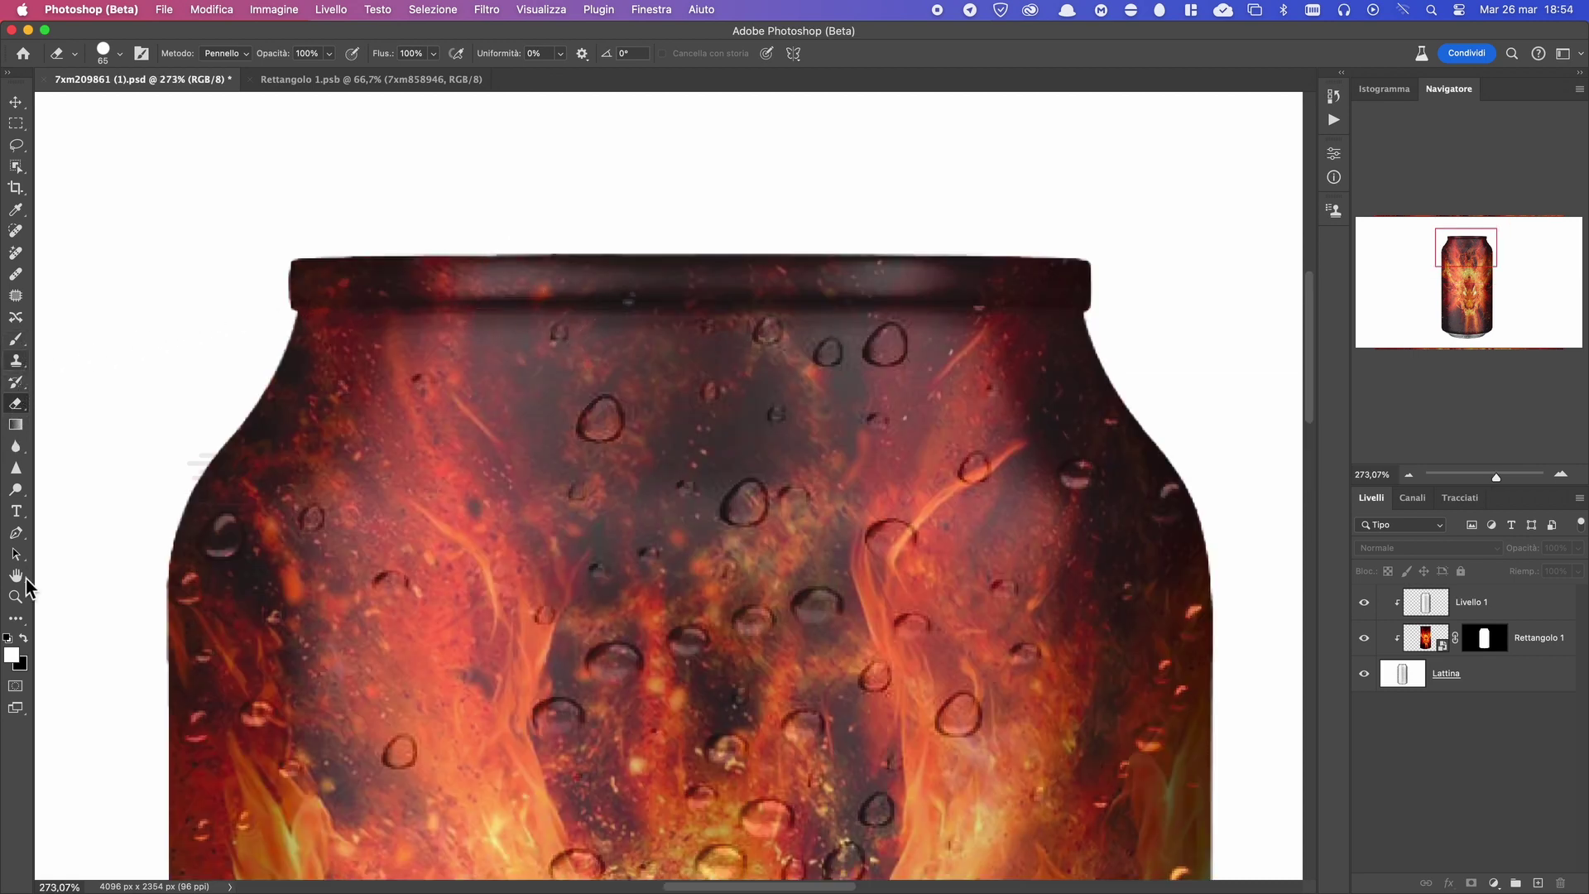
{"action": "left_click", "coordinate": [16, 533]}
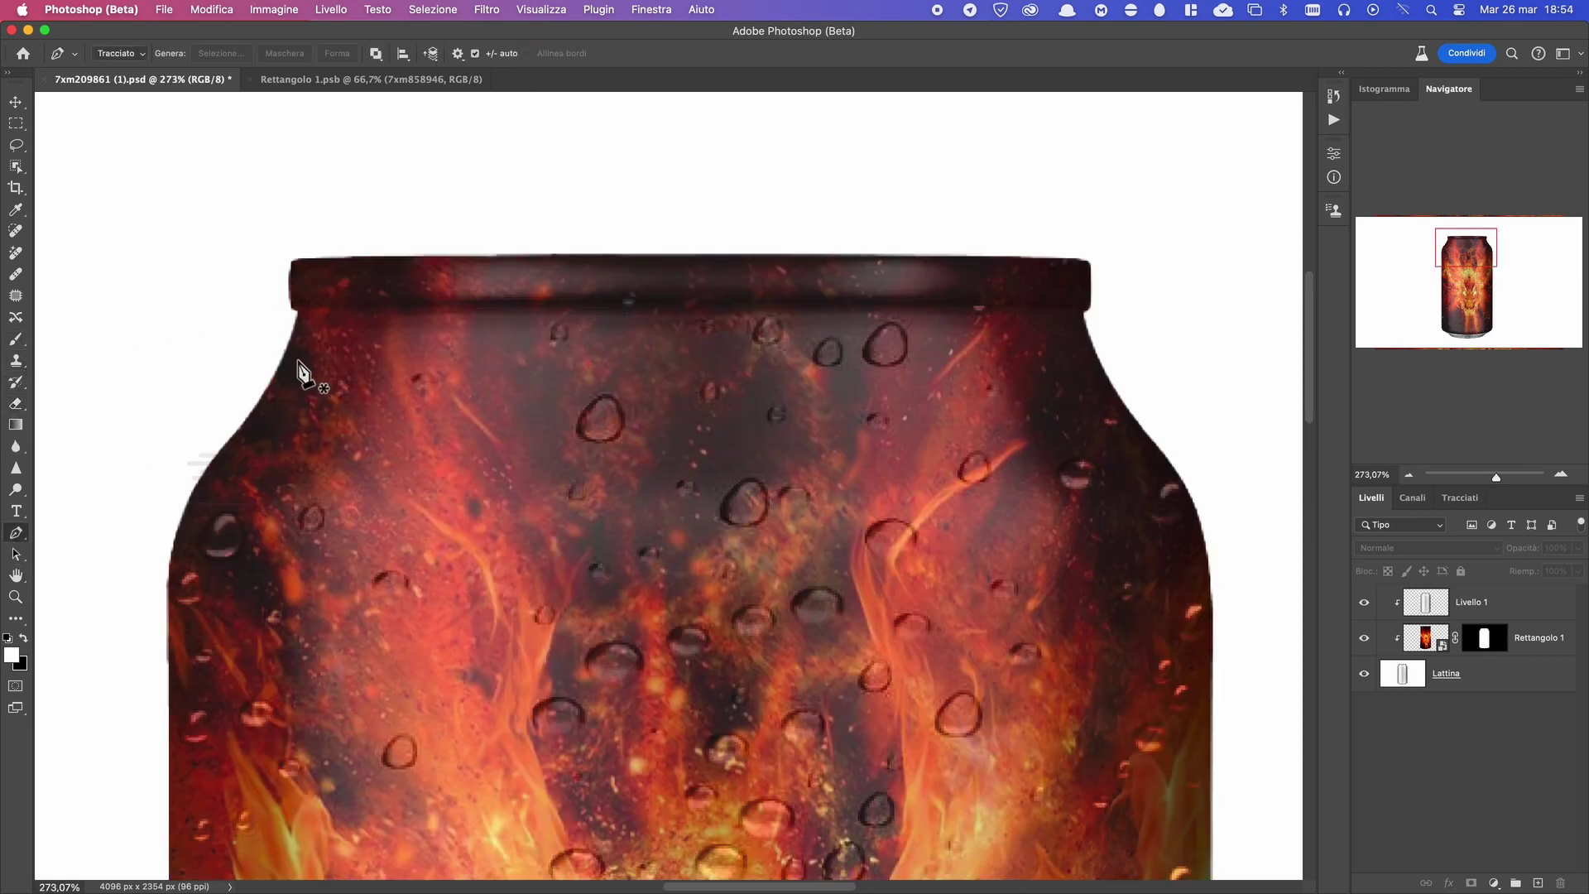
{"action": "left_click", "coordinate": [292, 305]}
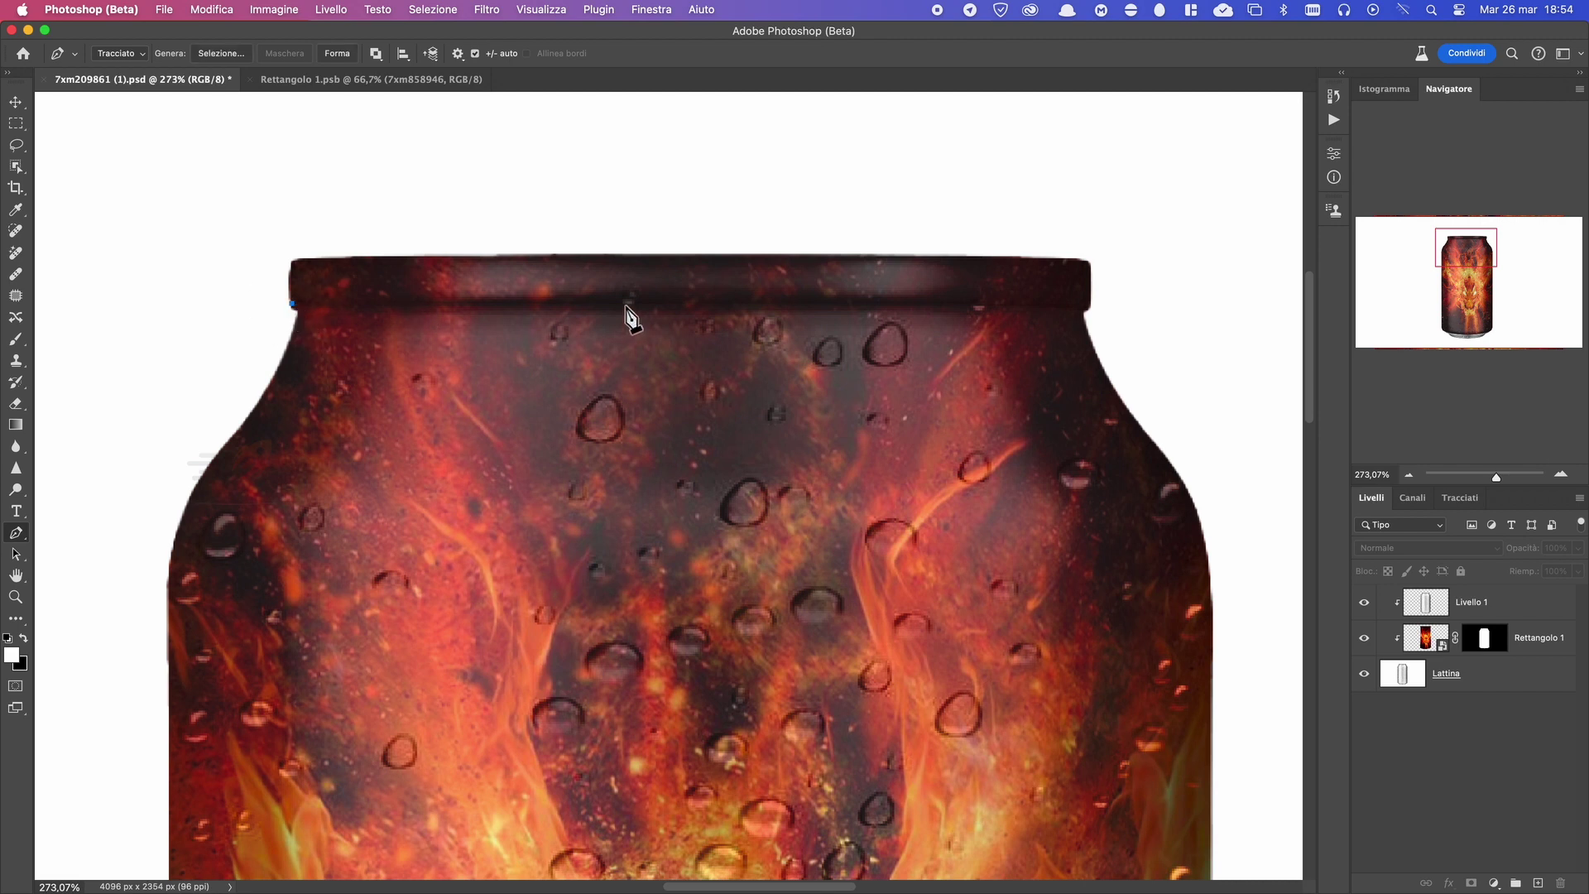
{"action": "left_click", "coordinate": [1089, 306]}
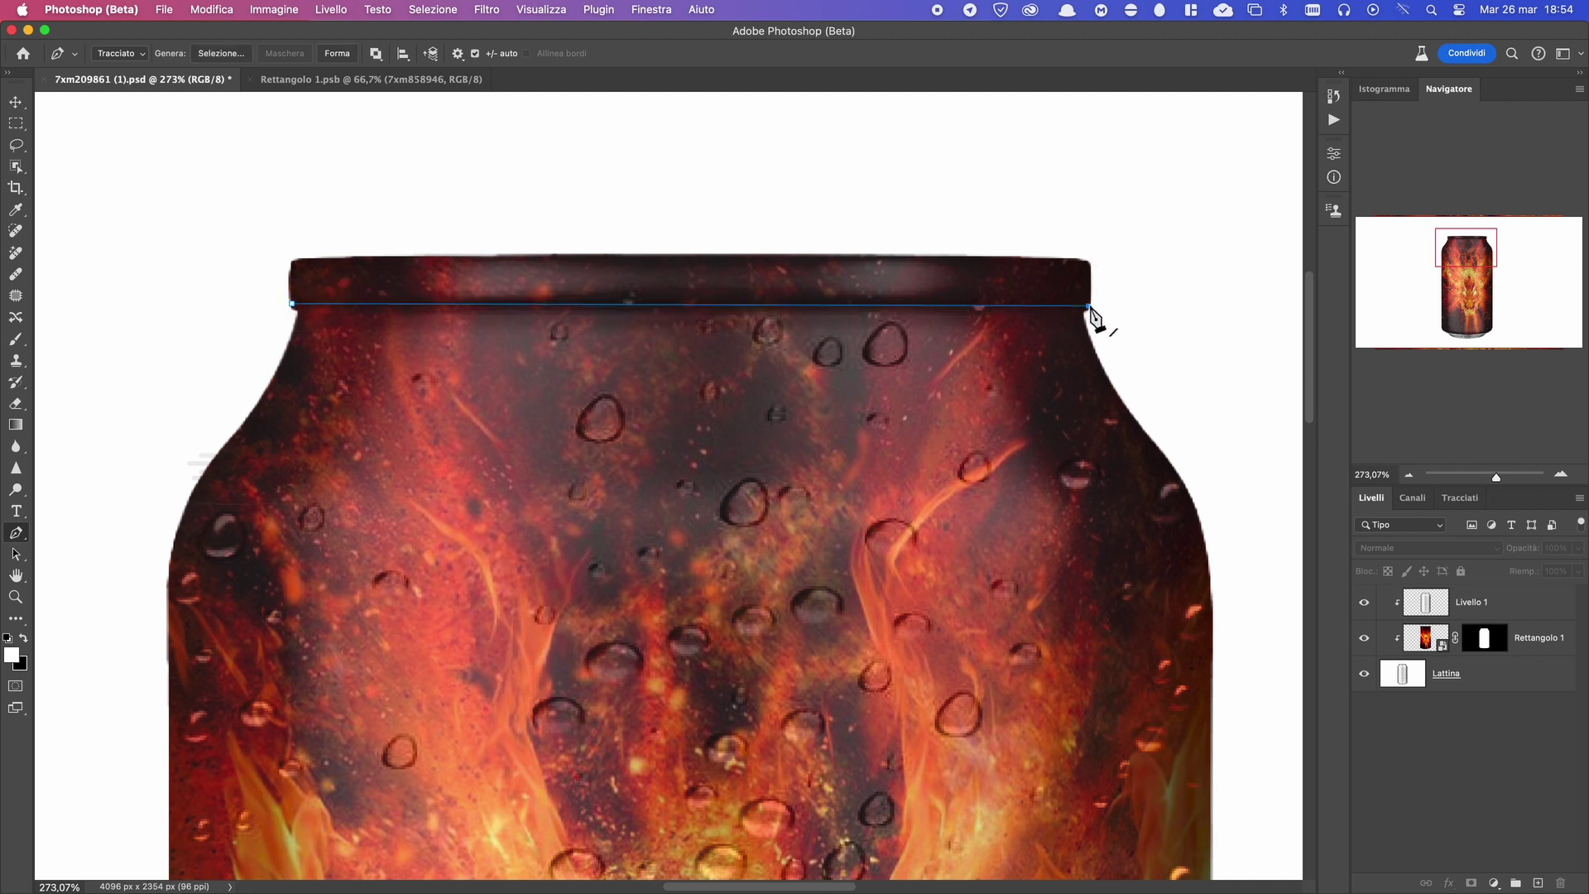
{"action": "left_click", "coordinate": [692, 306]}
{"action": "left_click_drag", "start_coordinate": [692, 306], "coordinate": [692, 301]}
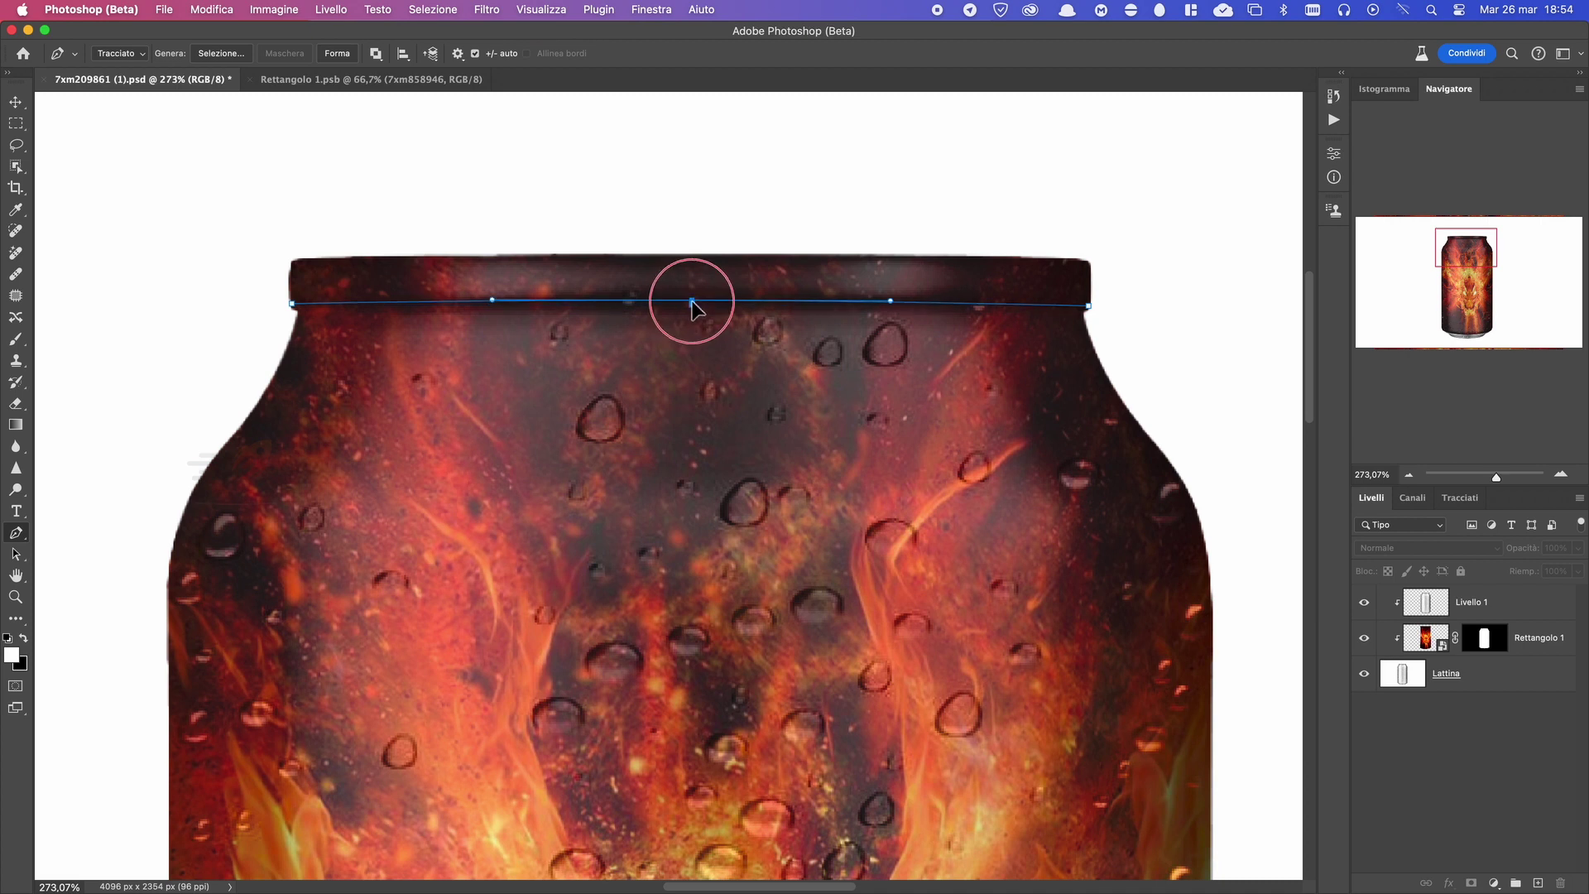
Close the outline around the top rim and turn it into an unfeathered selection.
{"action": "left_click", "coordinate": [1153, 248]}
{"action": "left_click", "coordinate": [1057, 189]}
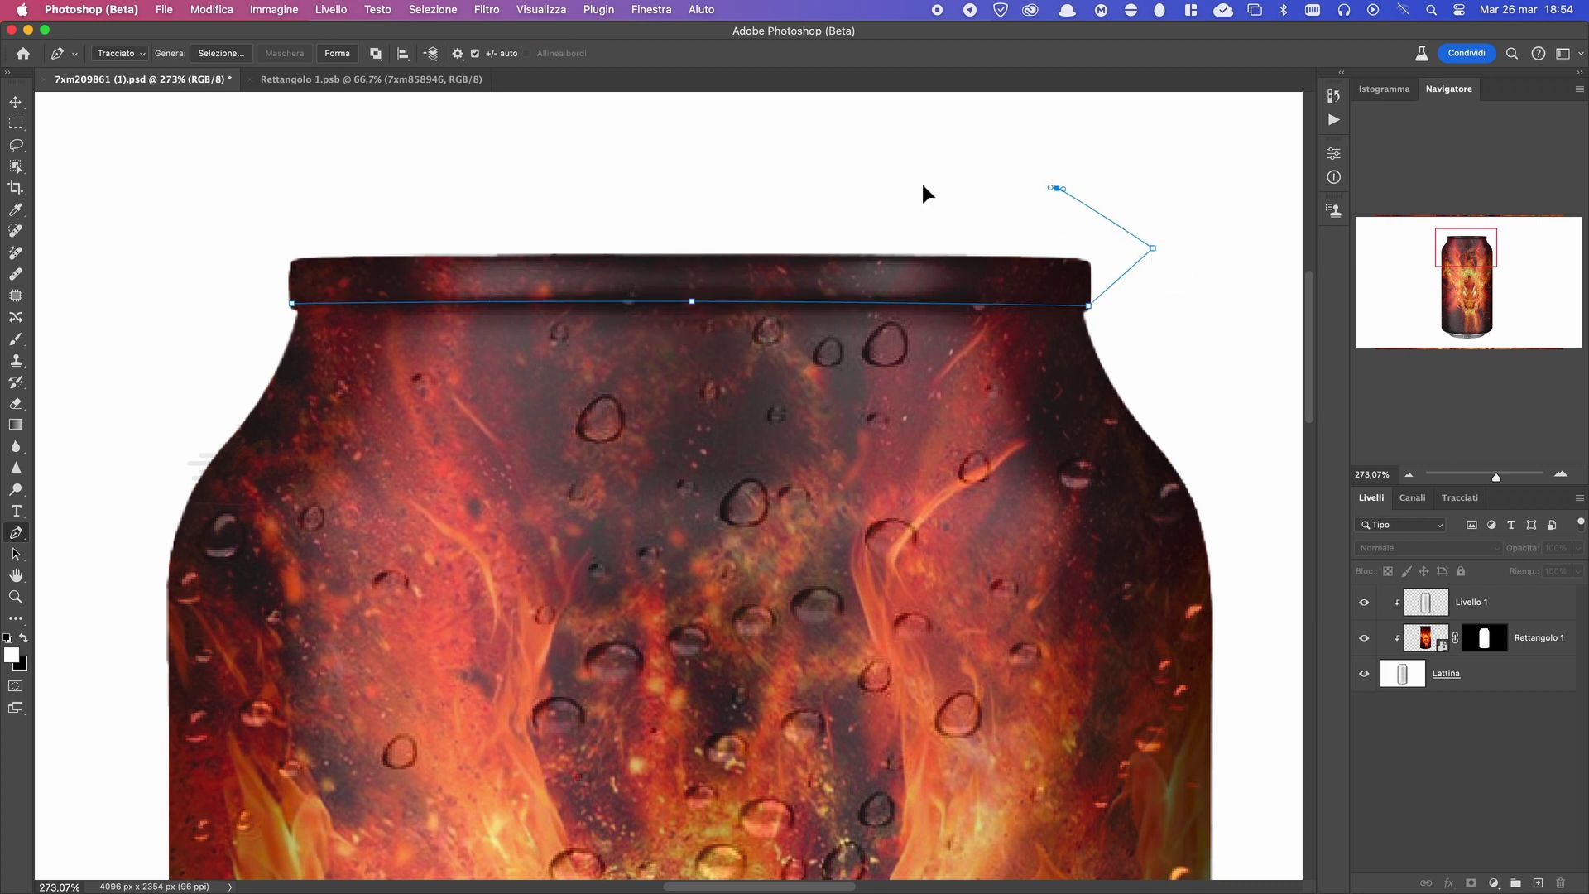
{"action": "left_click", "coordinate": [706, 200]}
{"action": "left_click", "coordinate": [306, 212]}
{"action": "left_click", "coordinate": [225, 263]}
{"action": "left_click", "coordinate": [292, 303]}
{"action": "right_click", "coordinate": [480, 232]}
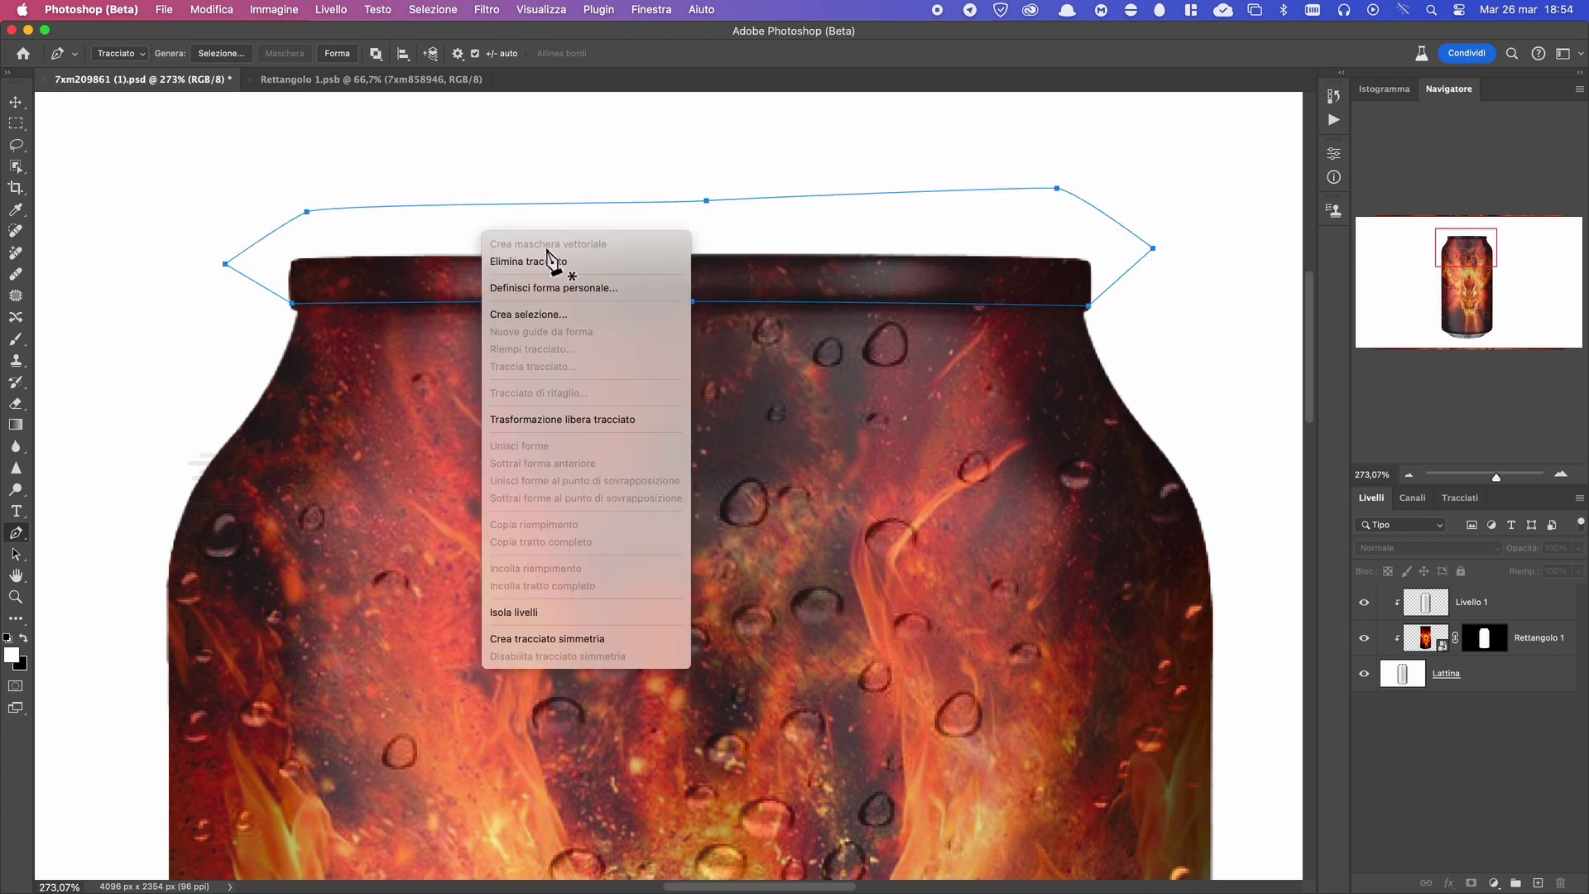
{"action": "left_click", "coordinate": [572, 318]}
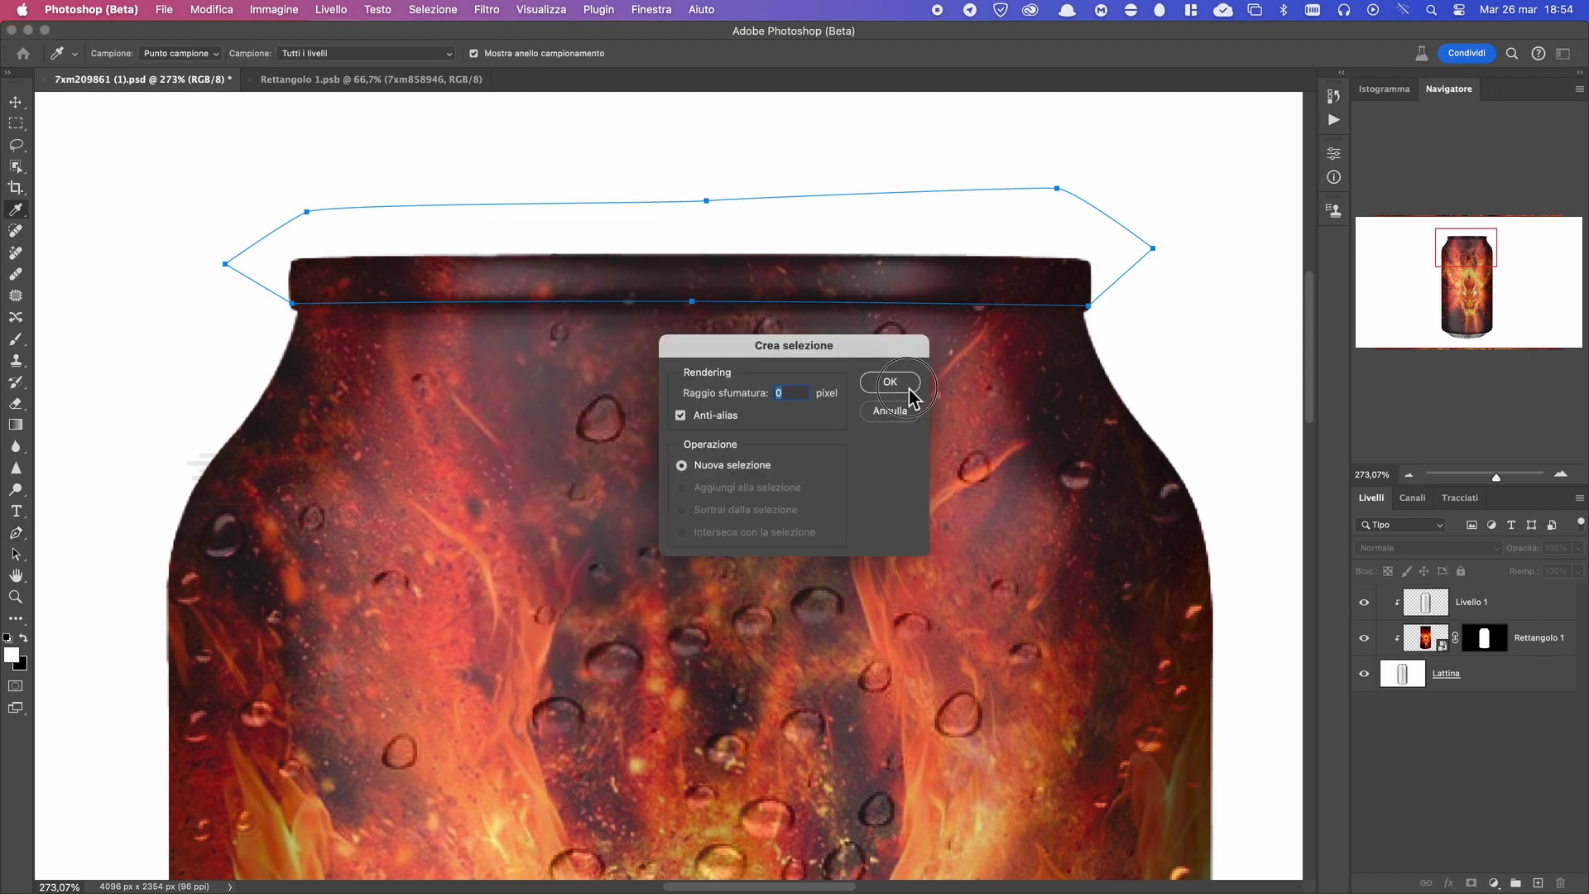
{"action": "left_click", "coordinate": [890, 380]}
Erase the fire artwork from the top rim on the Rettangolo 1 mask, then zoom out to 41.67%.
{"action": "left_click", "coordinate": [15, 403]}
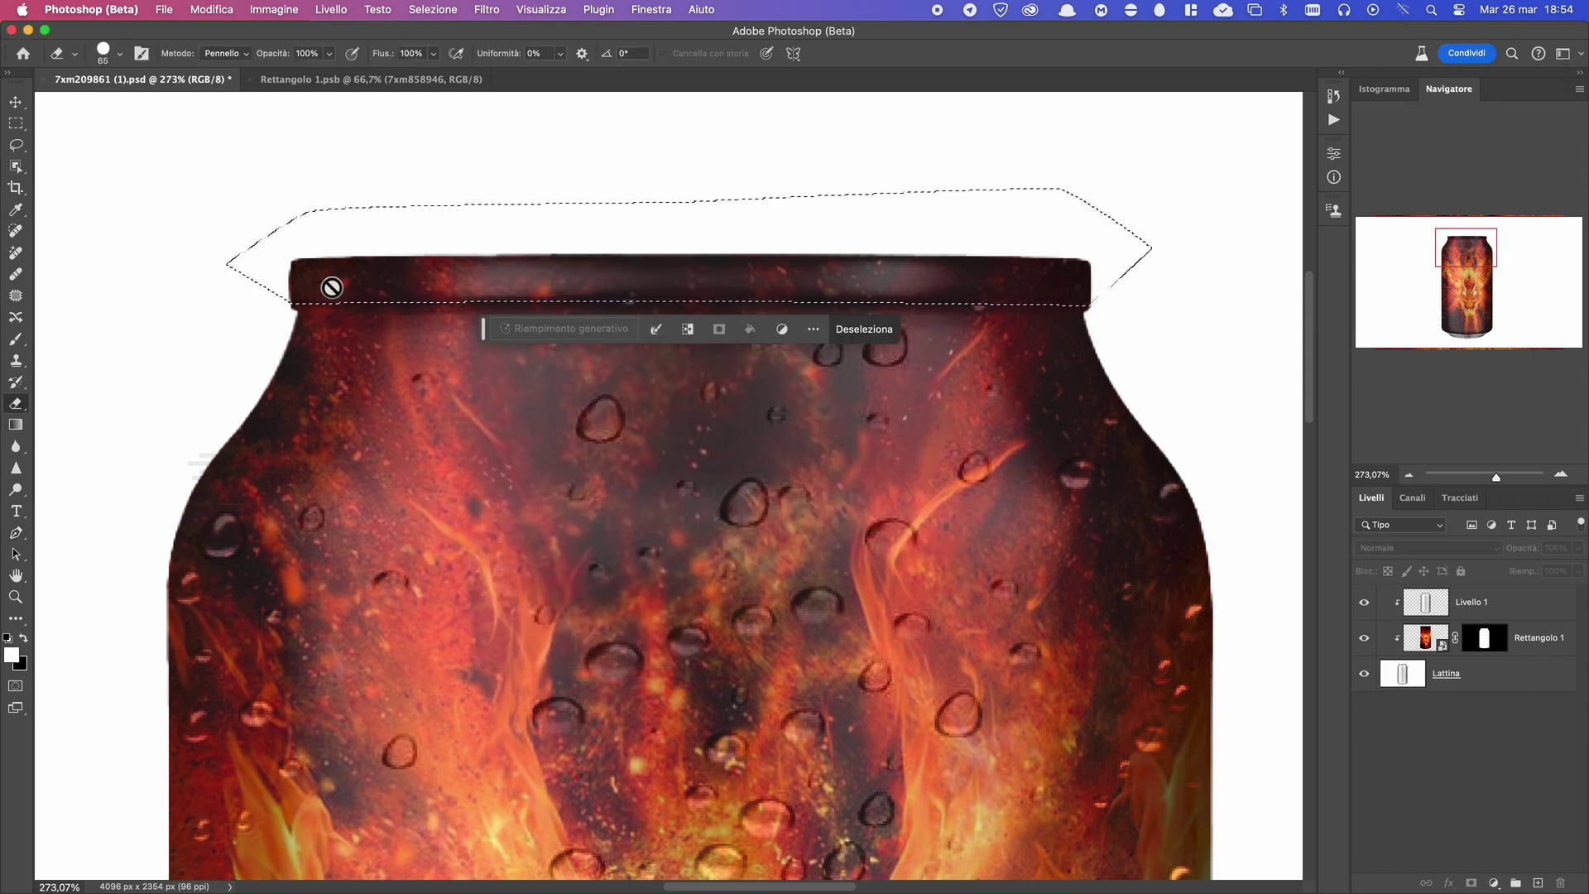
{"action": "left_click", "coordinate": [1483, 637]}
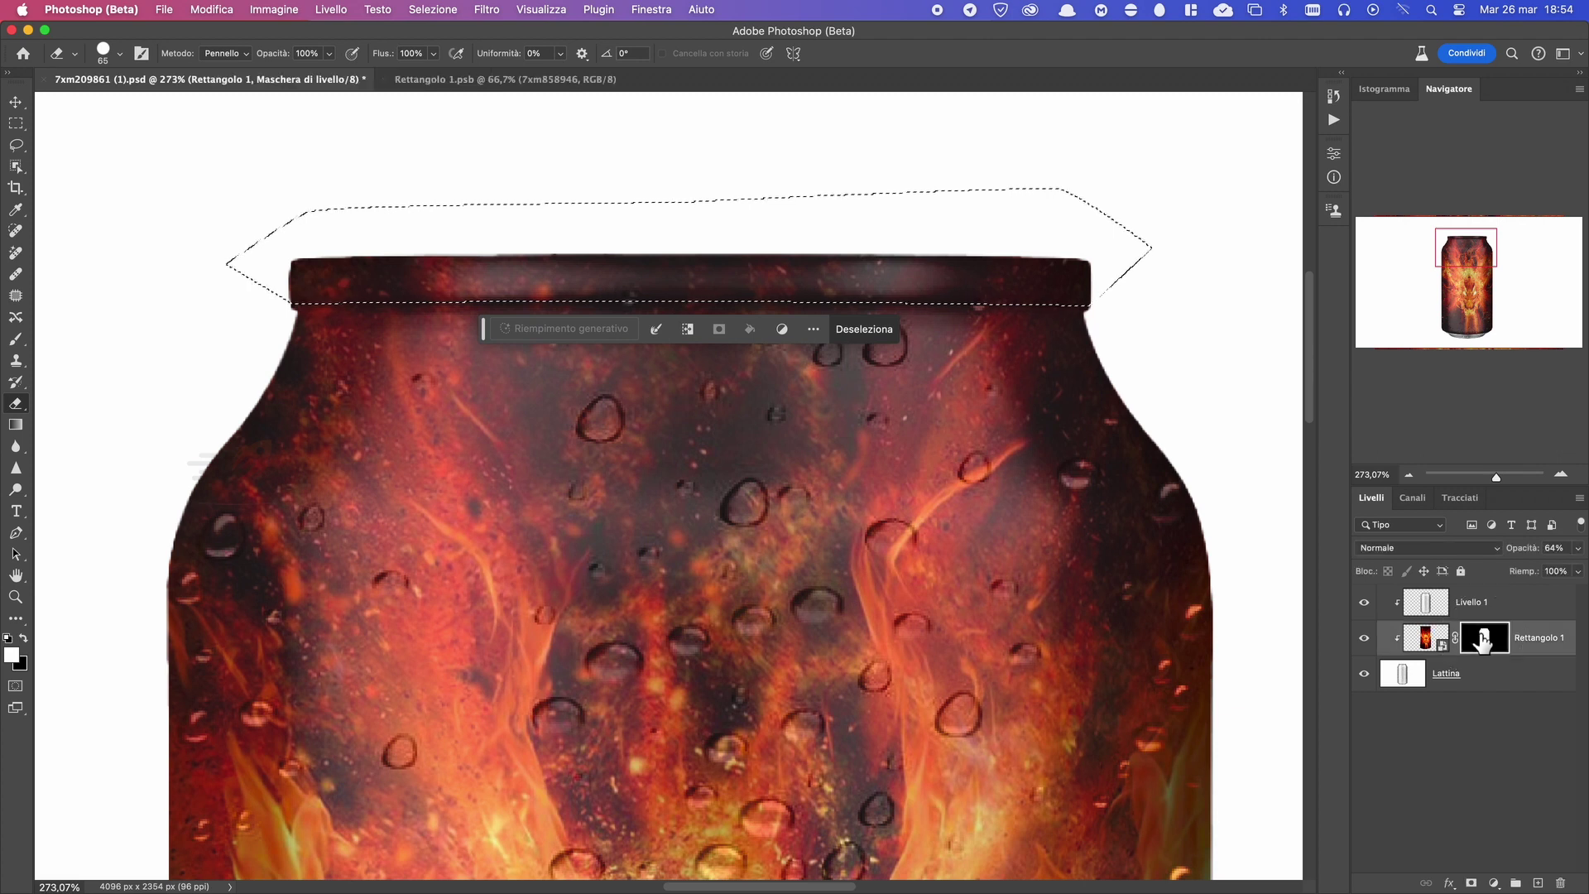
{"action": "left_click_drag", "start_coordinate": [1106, 276], "coordinate": [241, 266]}
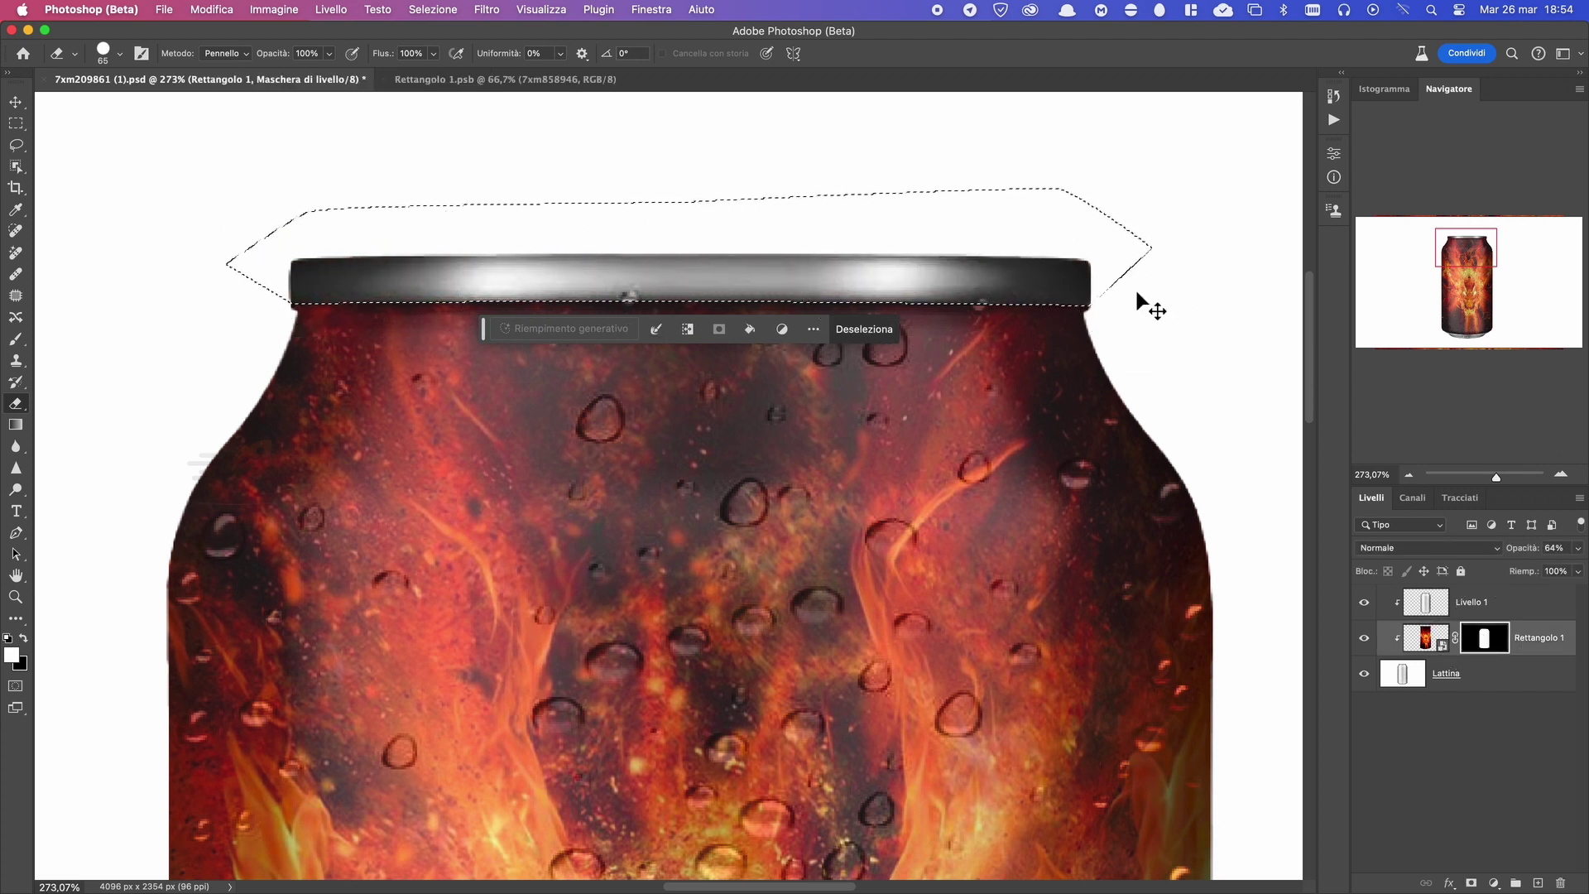
{"action": "key", "text": "super+d"}
{"action": "scroll", "coordinate": [1119, 289], "scroll_direction": "down", "scroll_amount": 5}
{"action": "scroll", "coordinate": [1119, 288], "scroll_direction": "down", "scroll_amount": 2}
{"action": "scroll", "coordinate": [1119, 285], "scroll_direction": "down", "scroll_amount": 1}
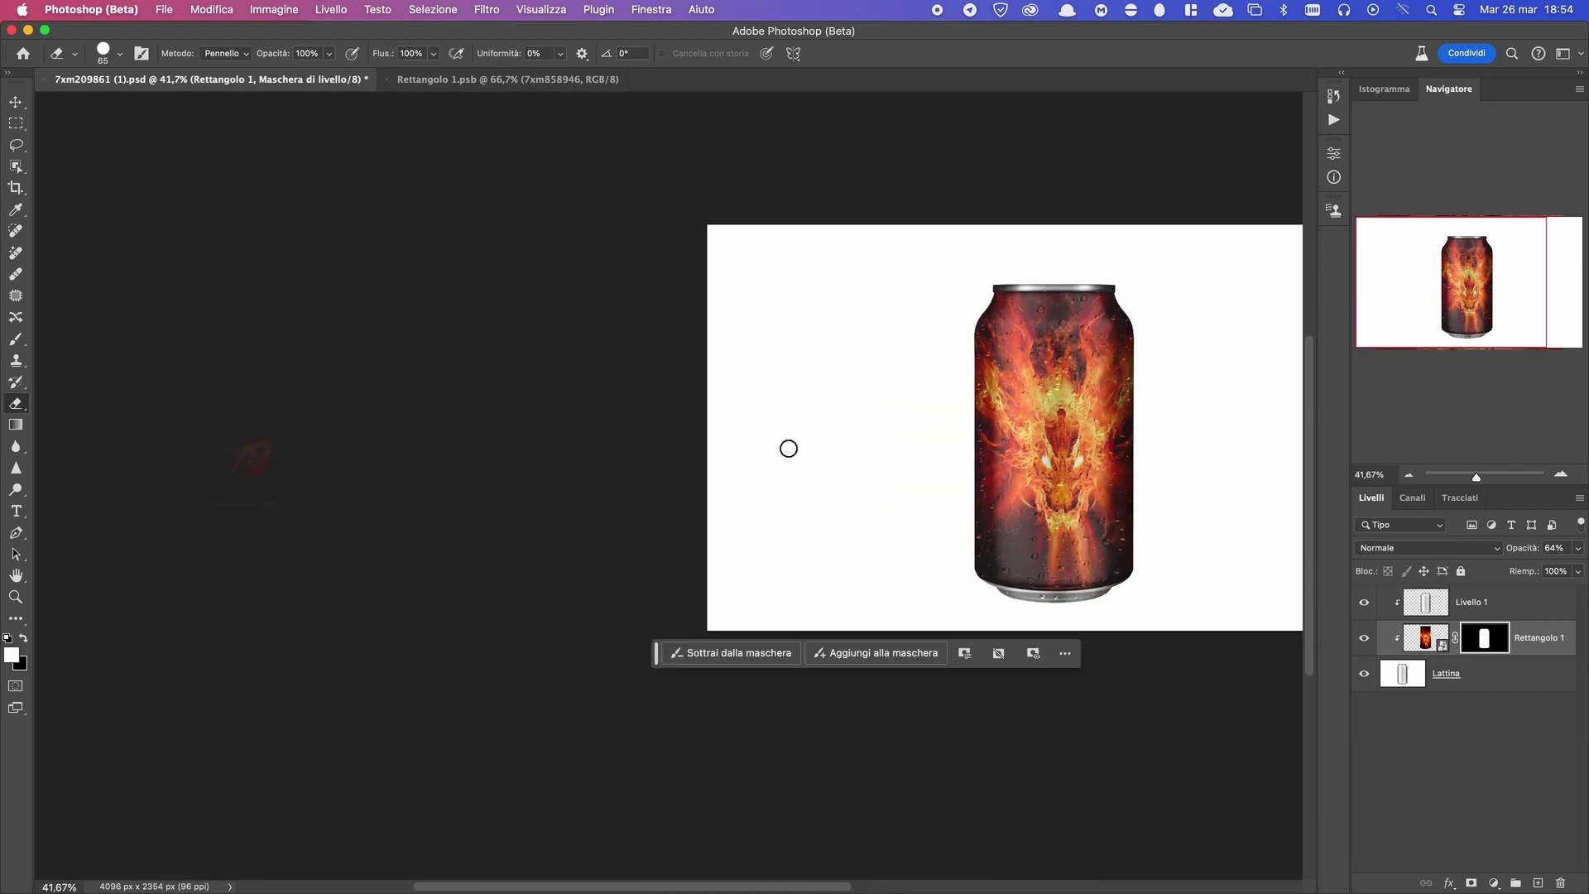
{"action": "scroll", "coordinate": [777, 444], "scroll_direction": "down", "scroll_amount": 2}
{"action": "scroll", "coordinate": [777, 445], "scroll_direction": "down", "scroll_amount": 2}
{"action": "scroll", "coordinate": [777, 444], "scroll_direction": "right", "scroll_amount": 3}
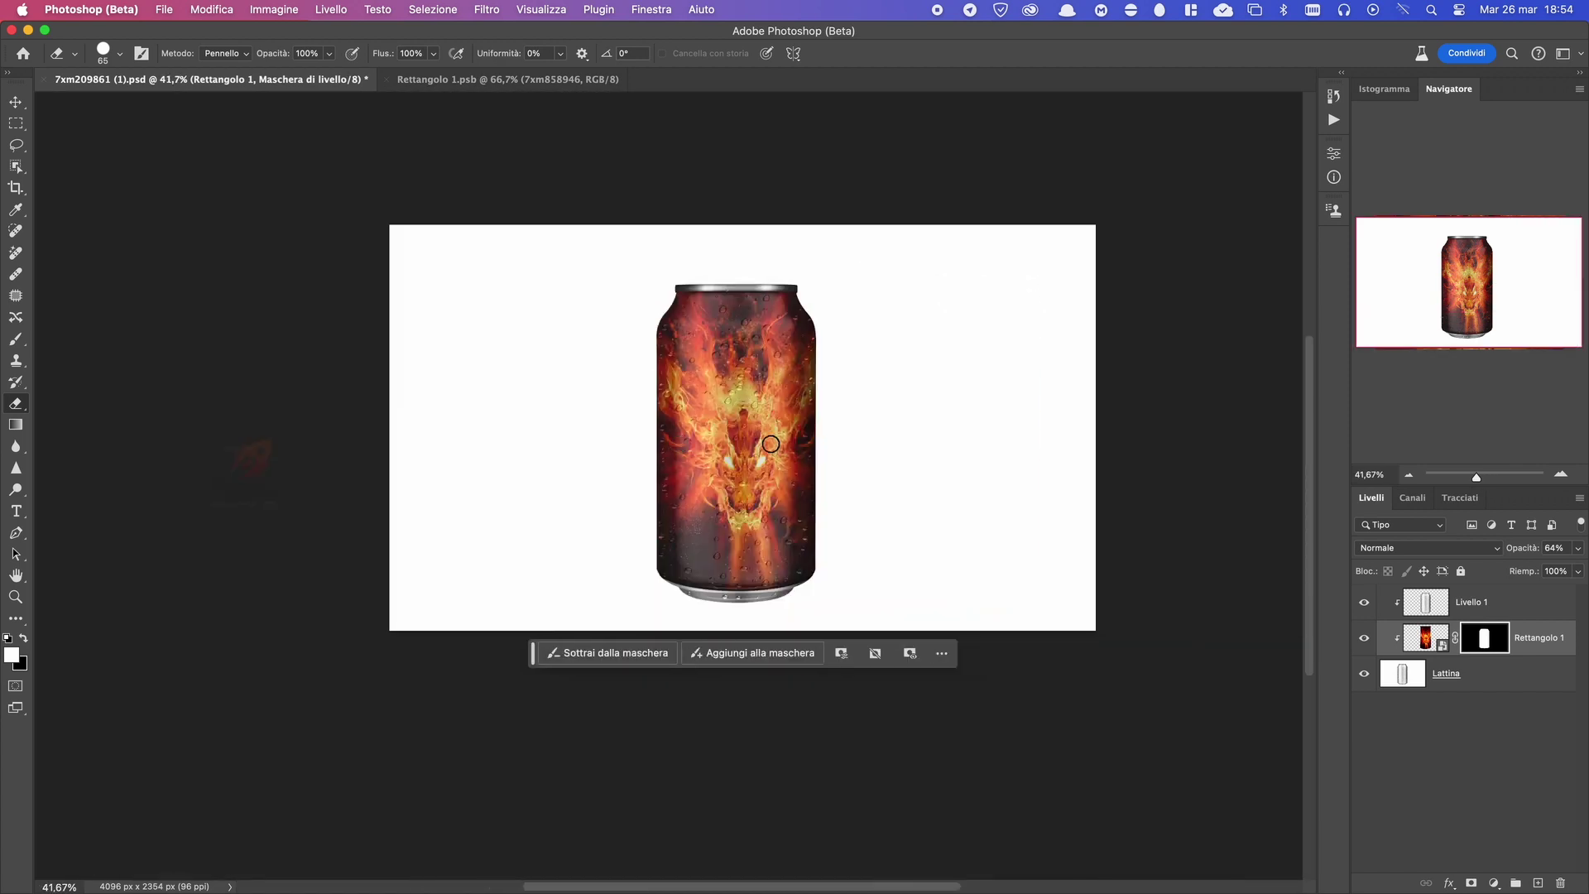
{"action": "scroll", "coordinate": [771, 445], "scroll_direction": "right", "scroll_amount": 3}
Place the cherry-blossom image in the label smart object and scale it to fill the label.
{"action": "double_click", "coordinate": [1432, 650]}
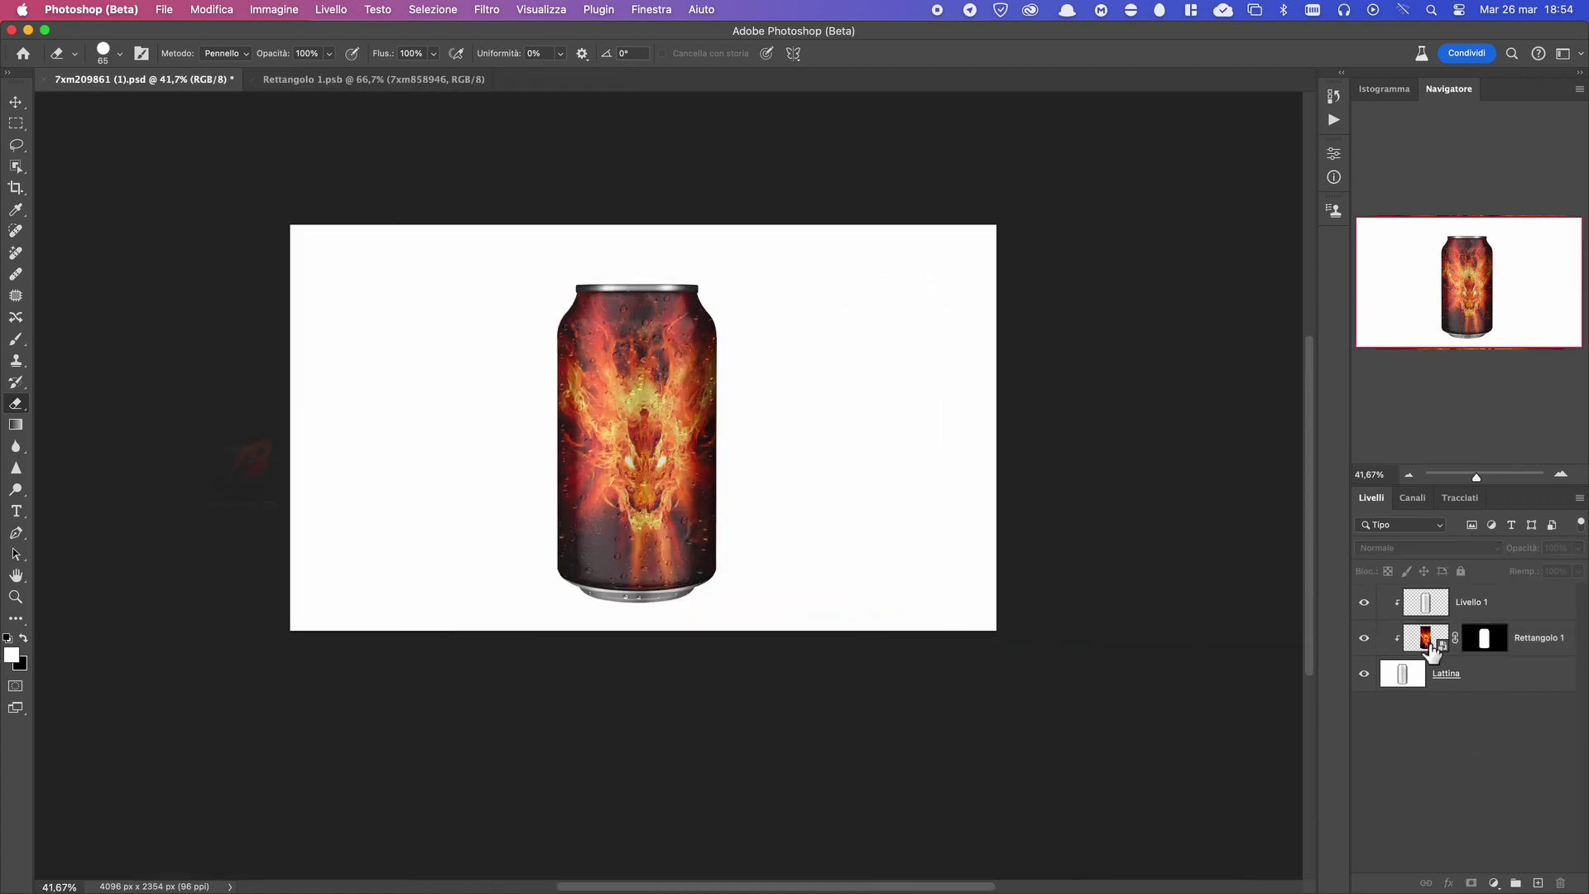
{"action": "double_click", "coordinate": [1420, 641]}
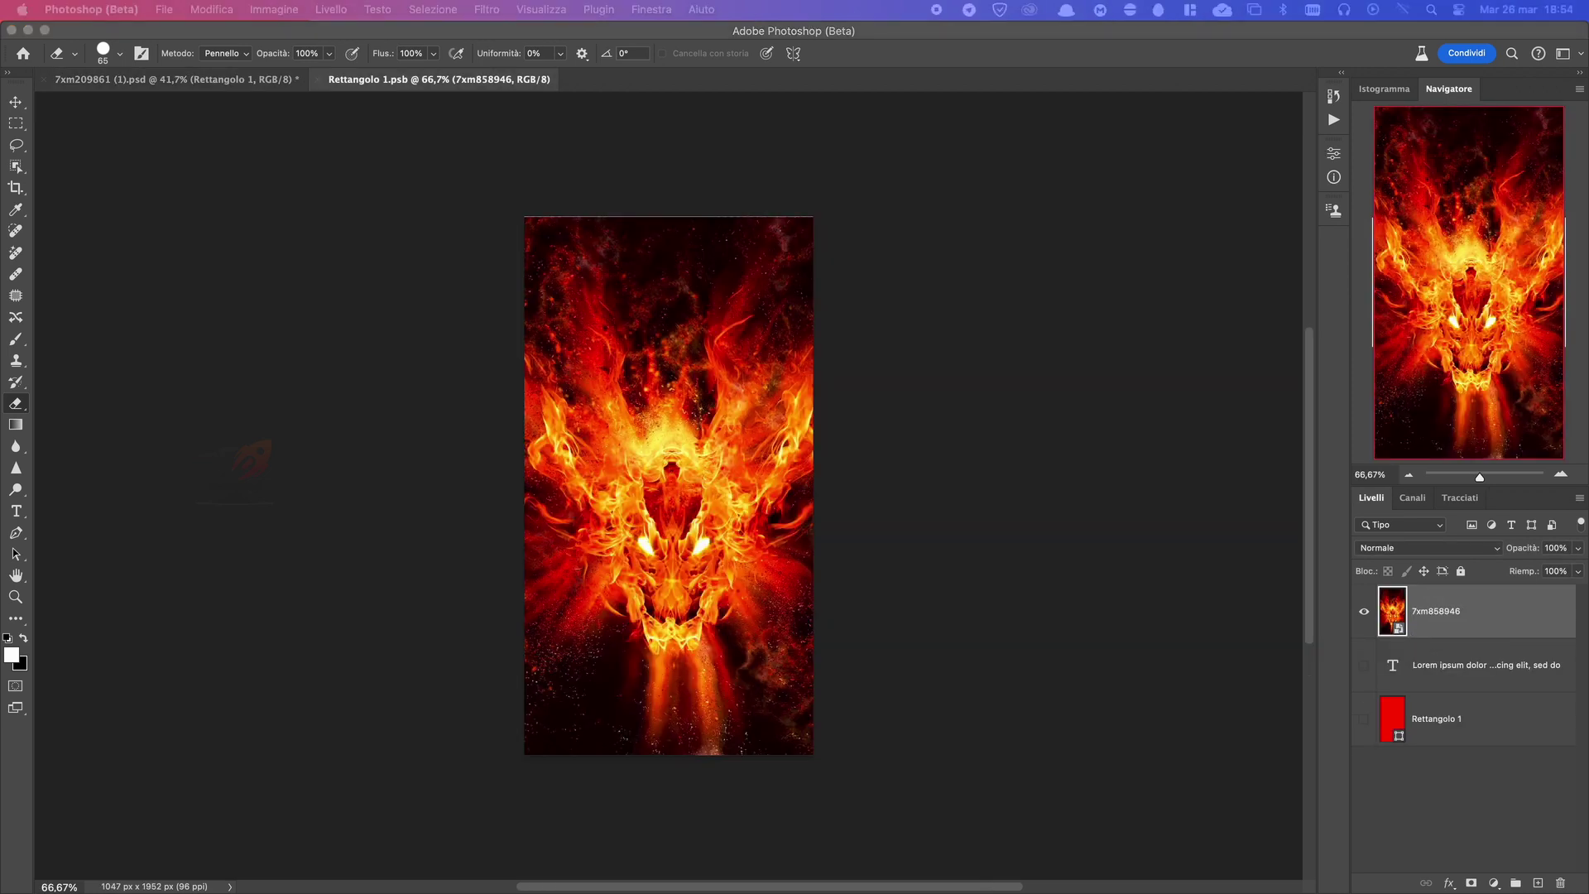
{"action": "left_click_drag", "start_coordinate": [1018, 472], "coordinate": [712, 517]}
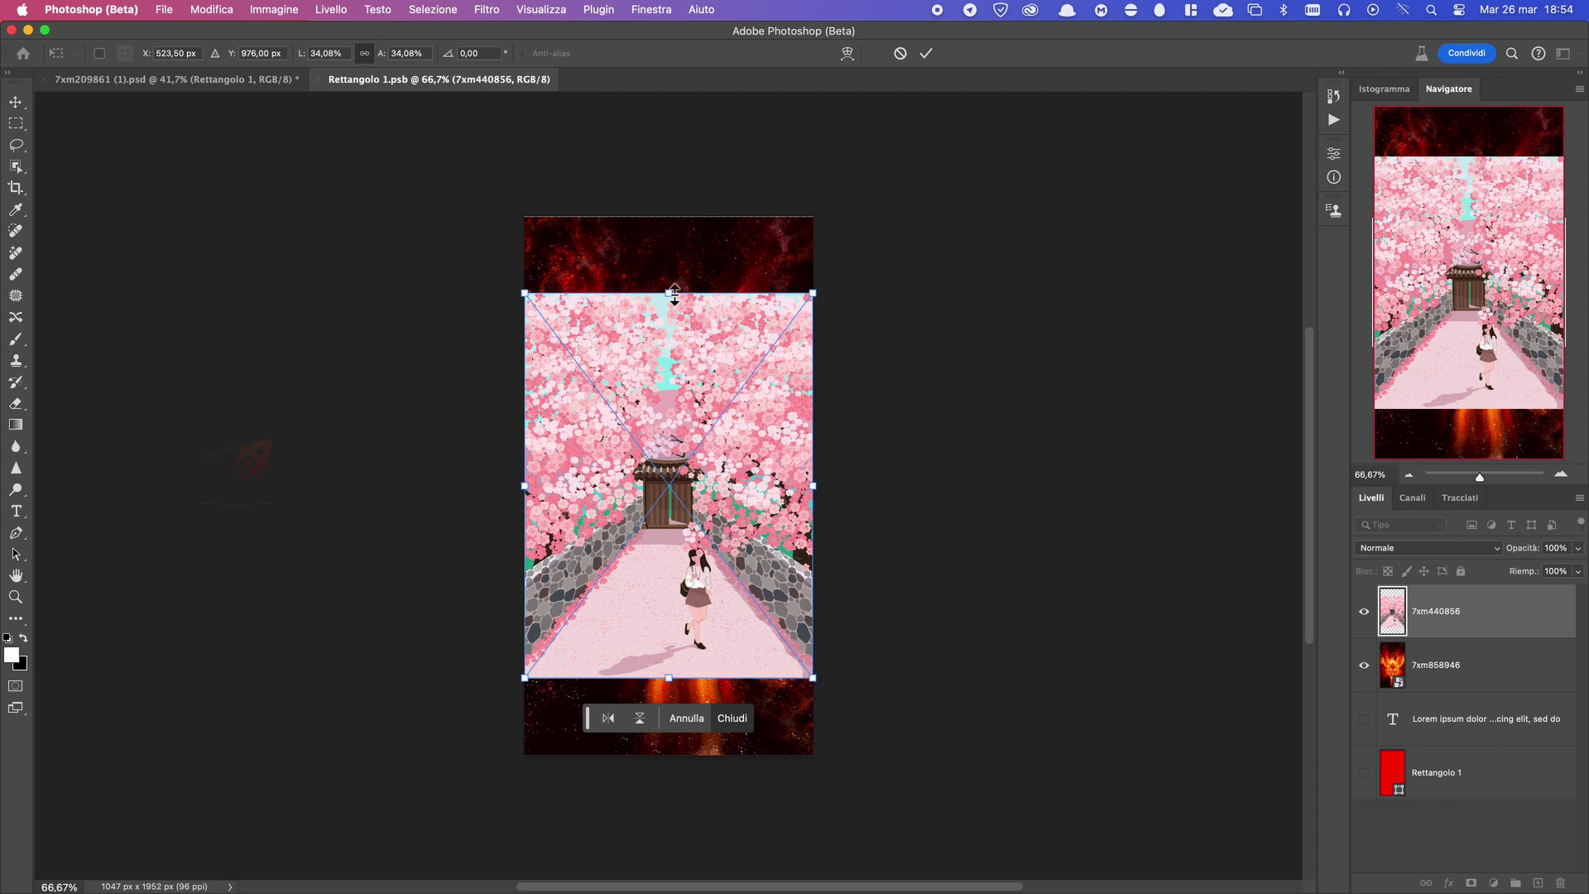
{"action": "left_click_drag", "start_coordinate": [675, 293], "coordinate": [670, 217]}
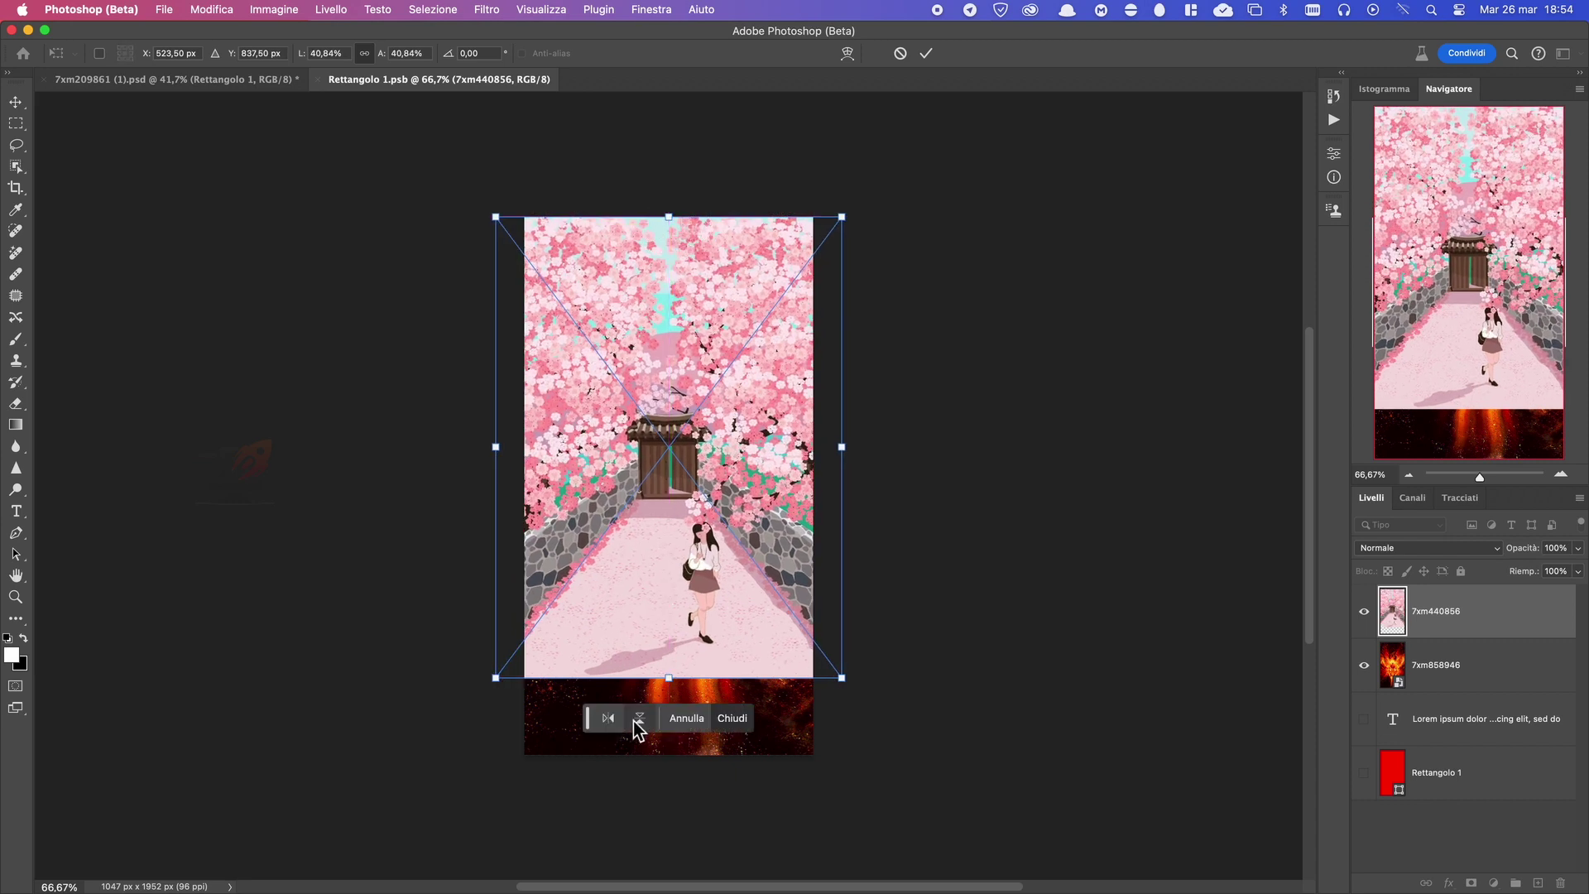
{"action": "left_click_drag", "start_coordinate": [669, 677], "coordinate": [672, 755]}
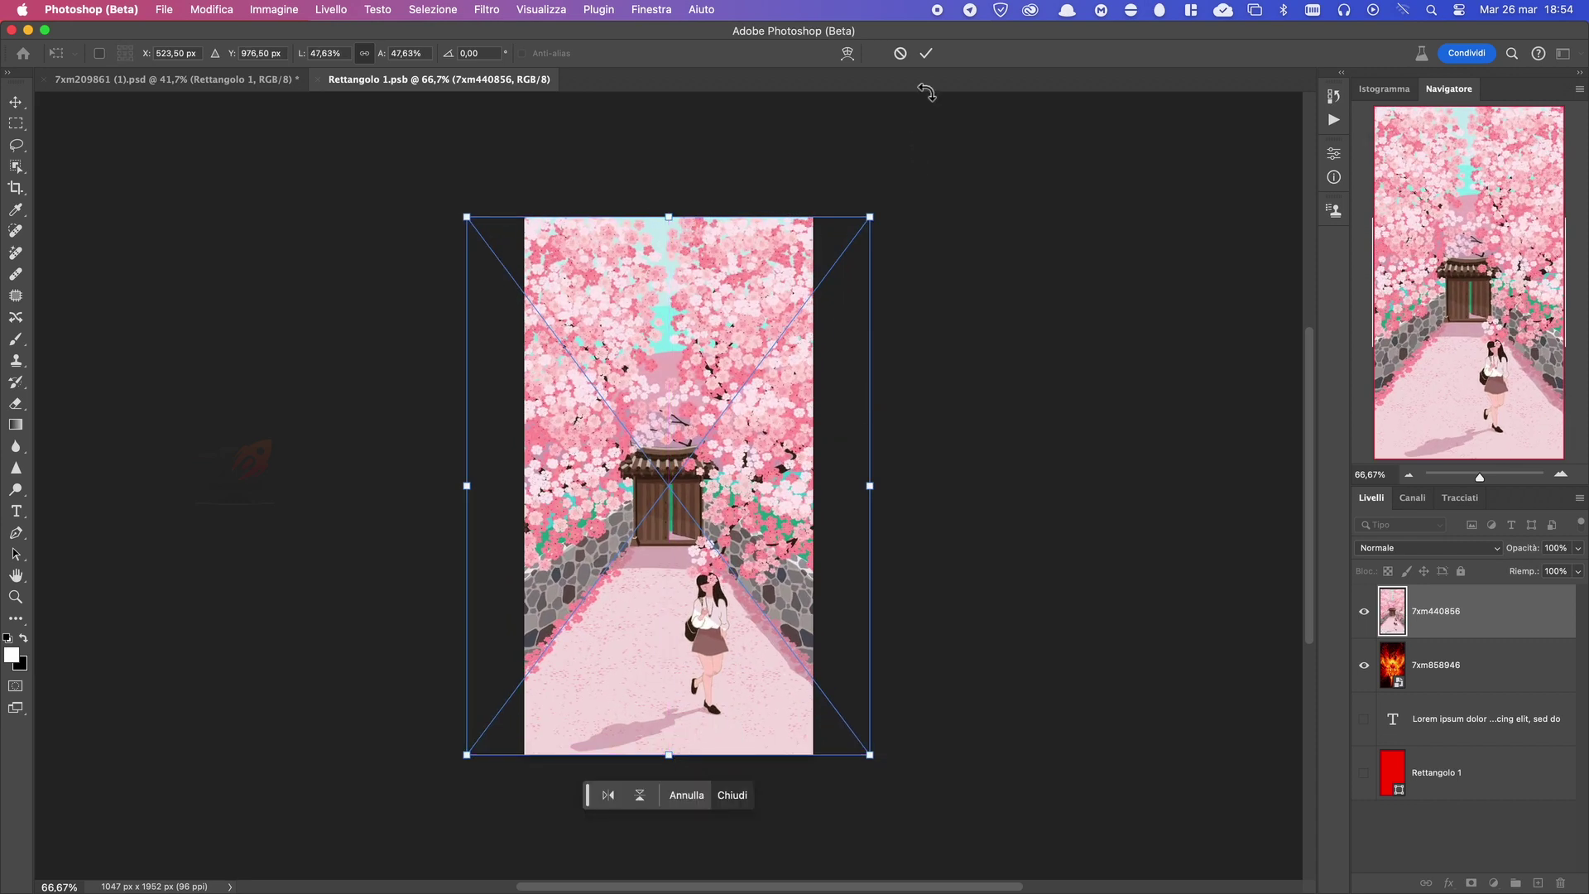
{"action": "left_click", "coordinate": [926, 53]}
Hide the fire-dragon layer, save, and return to the can mockup.
{"action": "left_click", "coordinate": [1364, 665]}
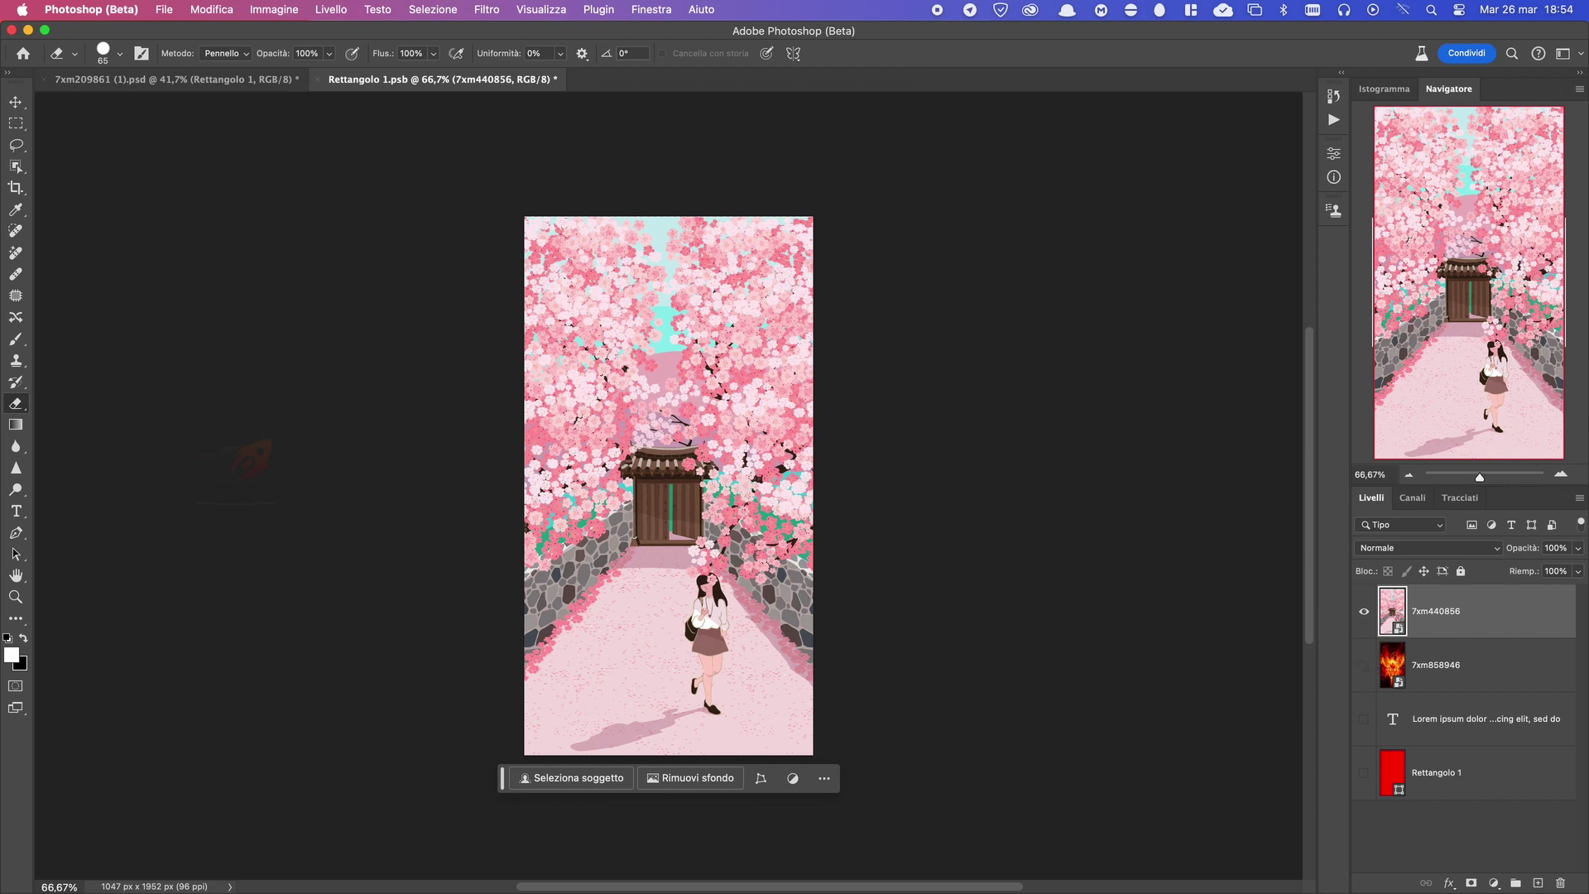
{"action": "key", "text": "super+s"}
{"action": "left_click", "coordinate": [237, 82]}
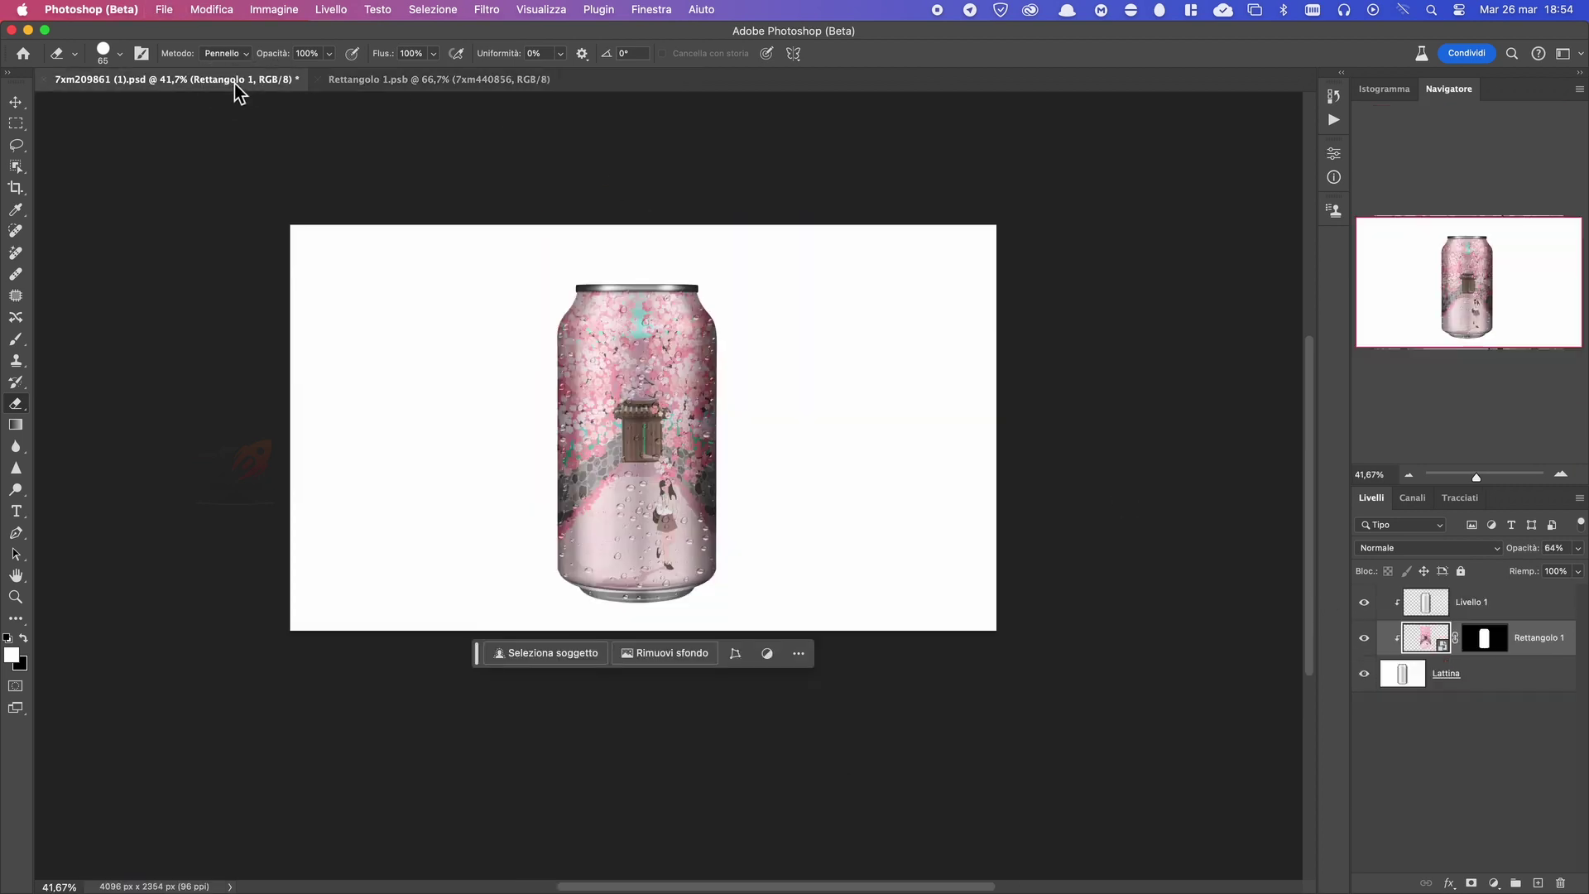
Set the label layer to 82% opacity and lower the Livello 1 shading to about 43%.
{"action": "scroll", "coordinate": [656, 355], "scroll_direction": "up", "scroll_amount": 3}
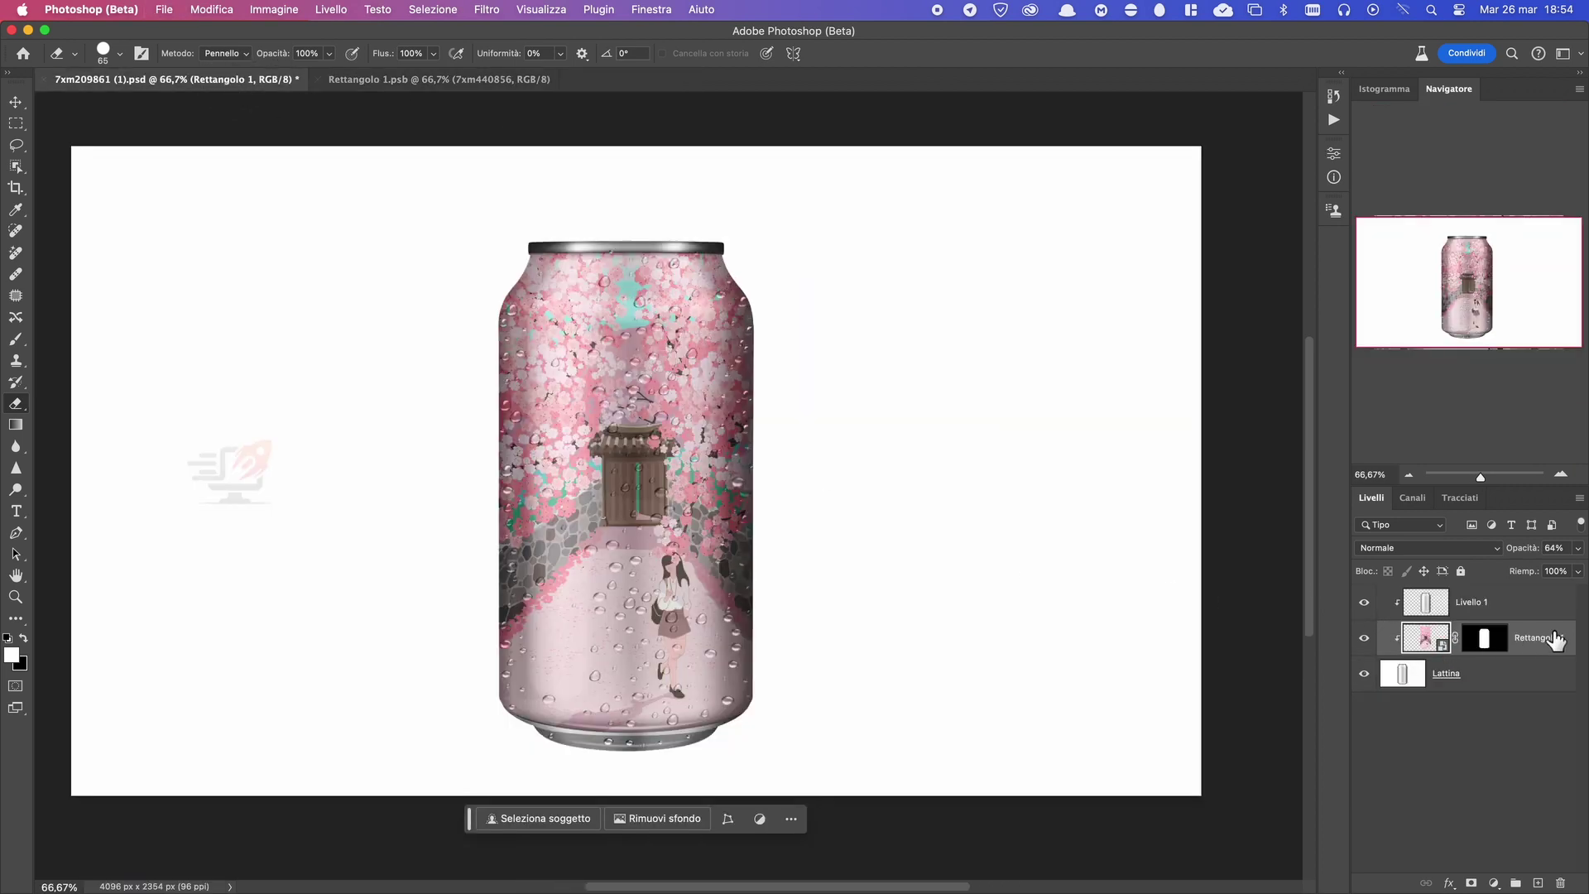
{"action": "left_click_drag", "start_coordinate": [1577, 548], "coordinate": [1567, 579]}
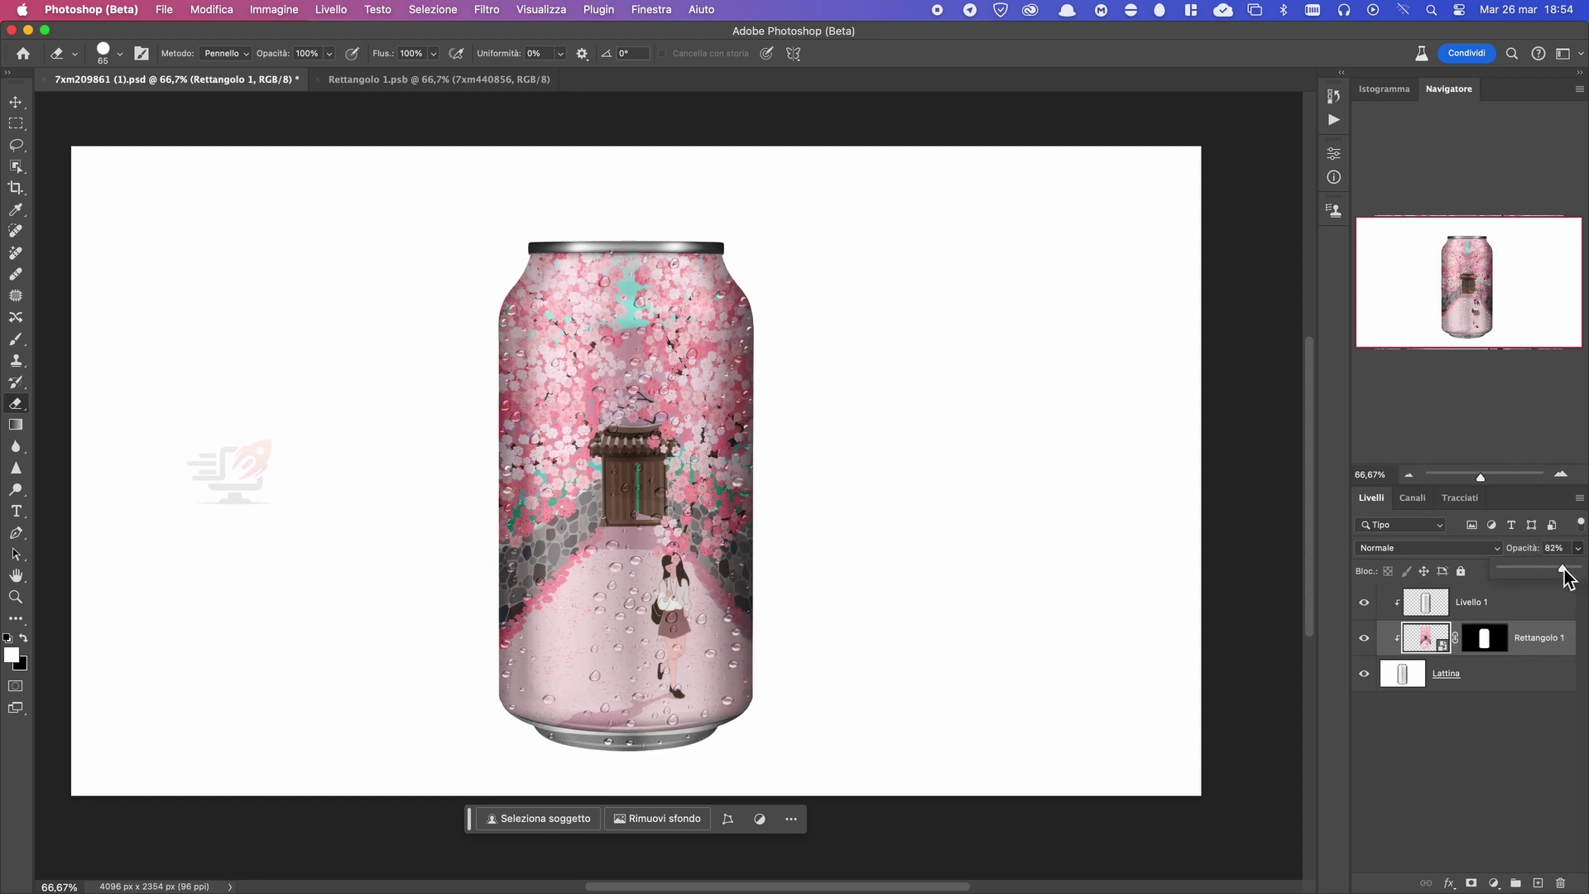
{"action": "left_click", "coordinate": [1526, 612]}
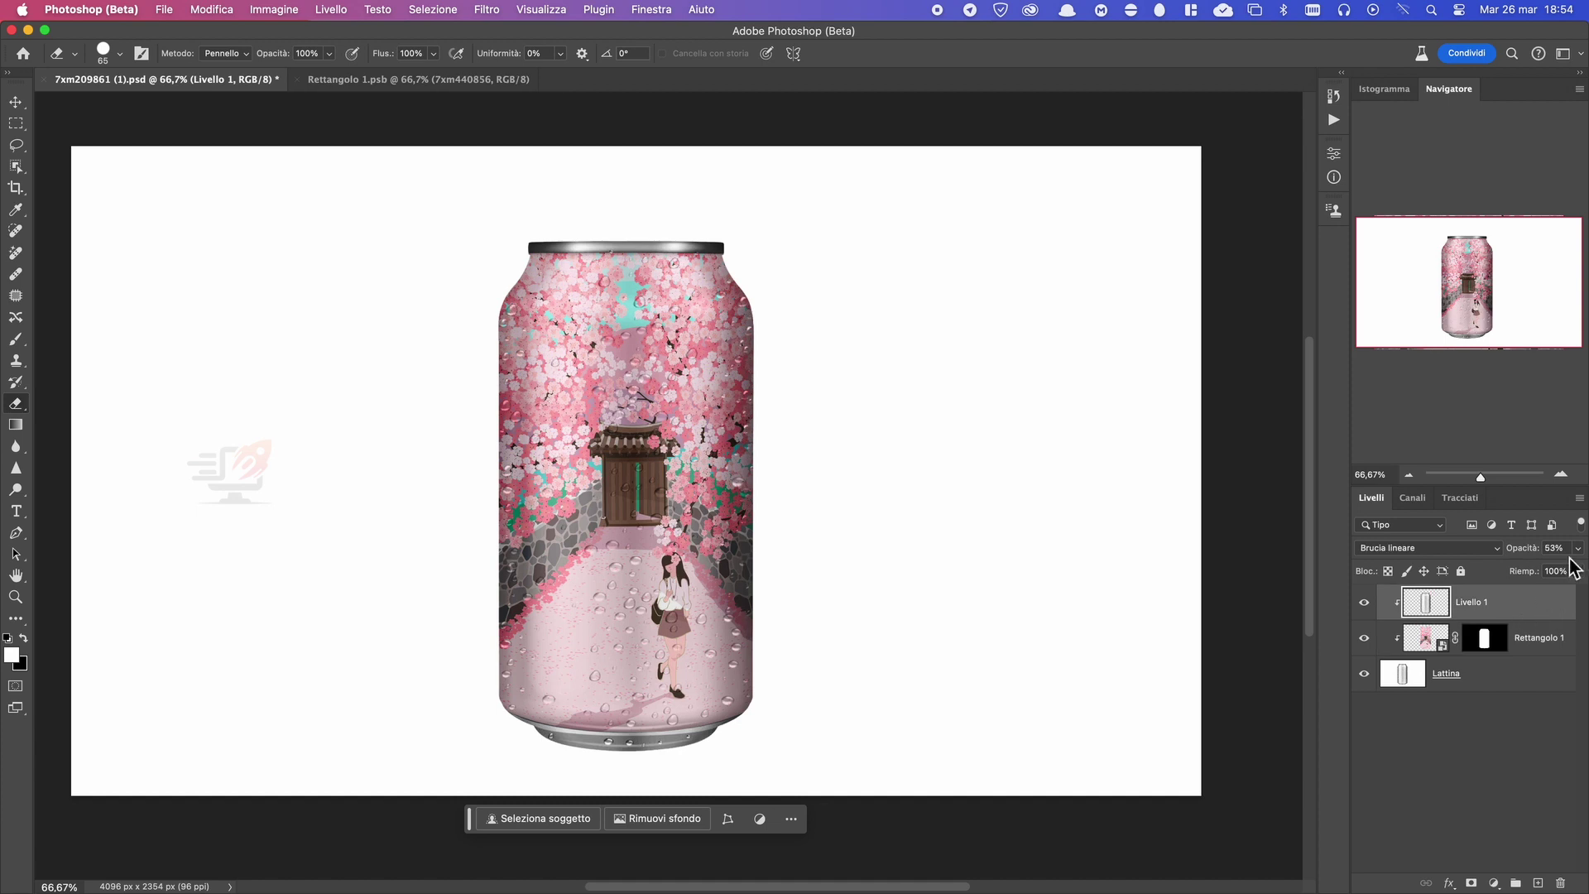
{"action": "mouse_move", "coordinate": [1577, 548]}
{"action": "left_mouse_down"}
{"action": "mouse_move", "coordinate": [1549, 577]}
{"action": "mouse_move", "coordinate": [1523, 568]}
{"action": "mouse_move", "coordinate": [1536, 570]}
{"action": "left_mouse_up"}
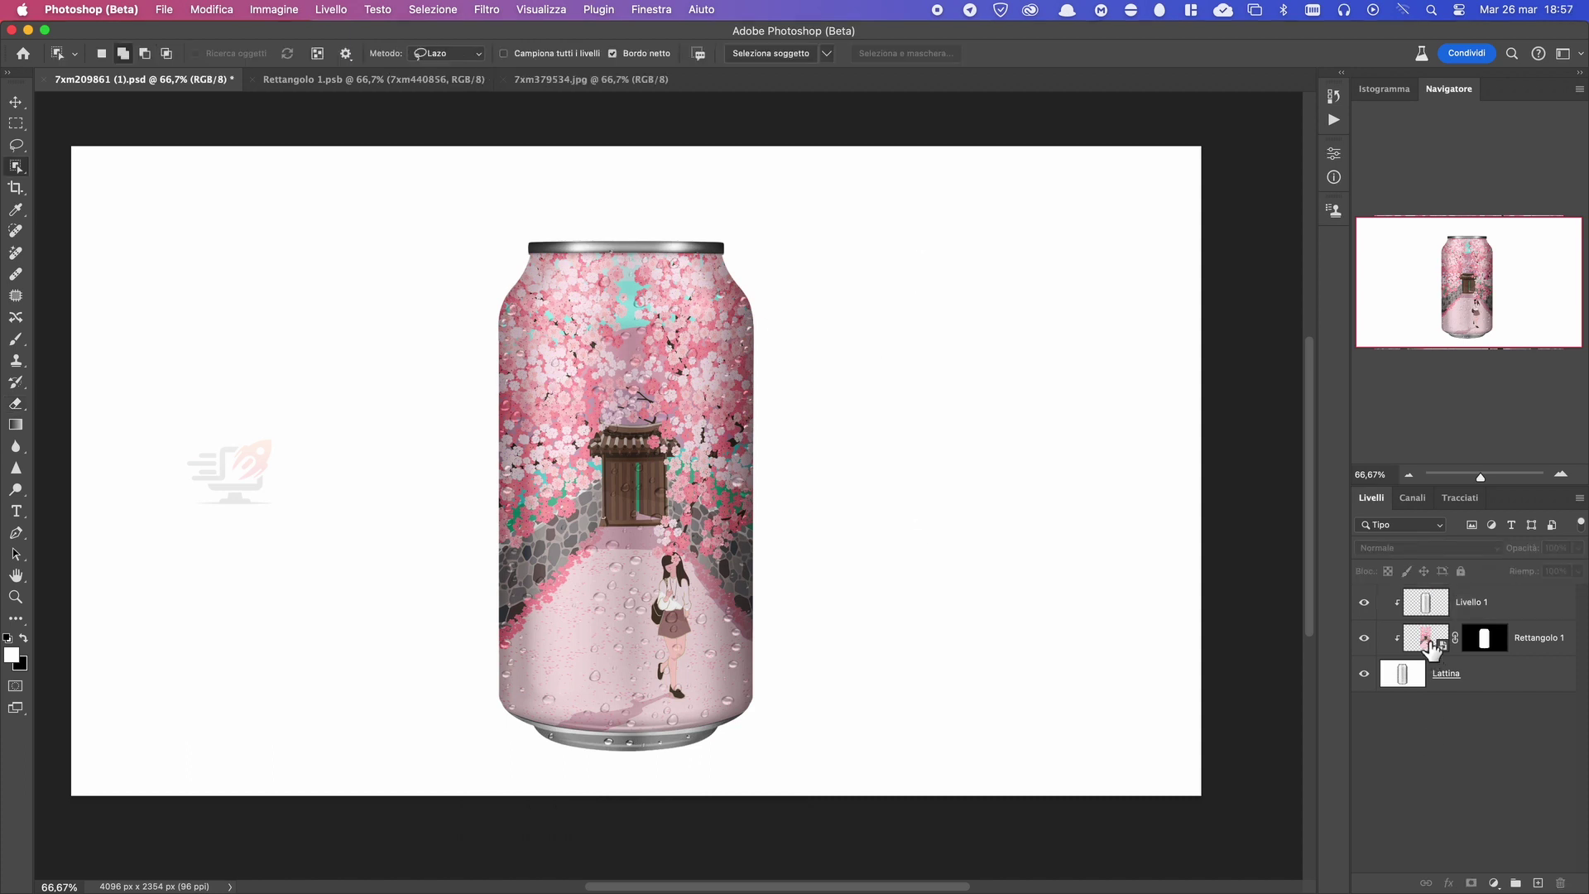
Rename the label layer to 'Inserisci la tua immagine qui'.
{"action": "double_click", "coordinate": [1548, 637]}
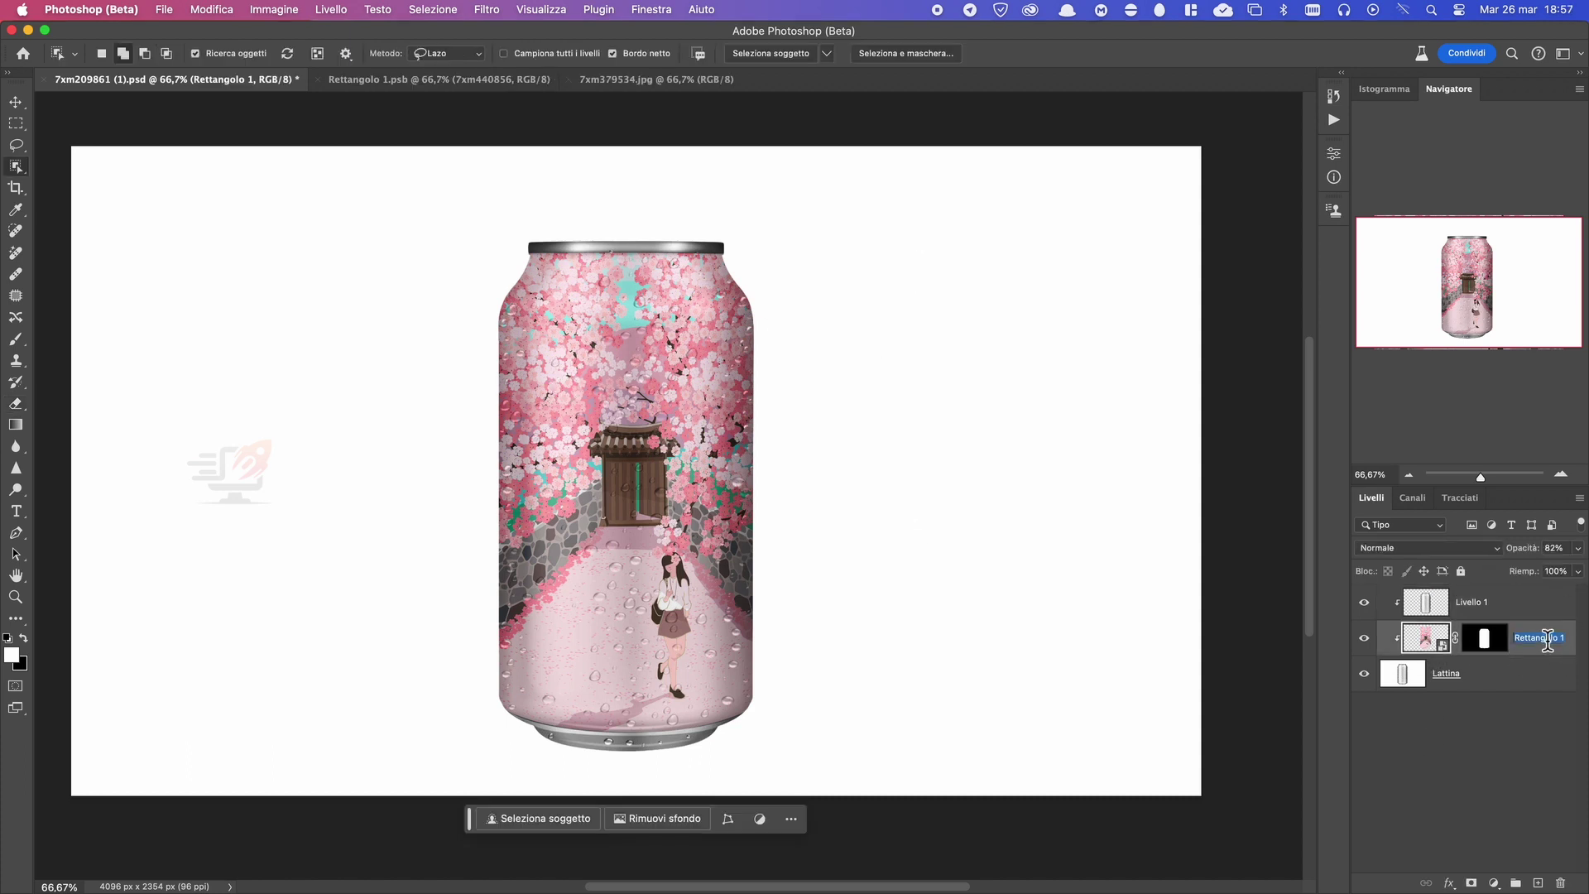
{"action": "type", "text": "Is"}
{"action": "key", "text": "Return"}
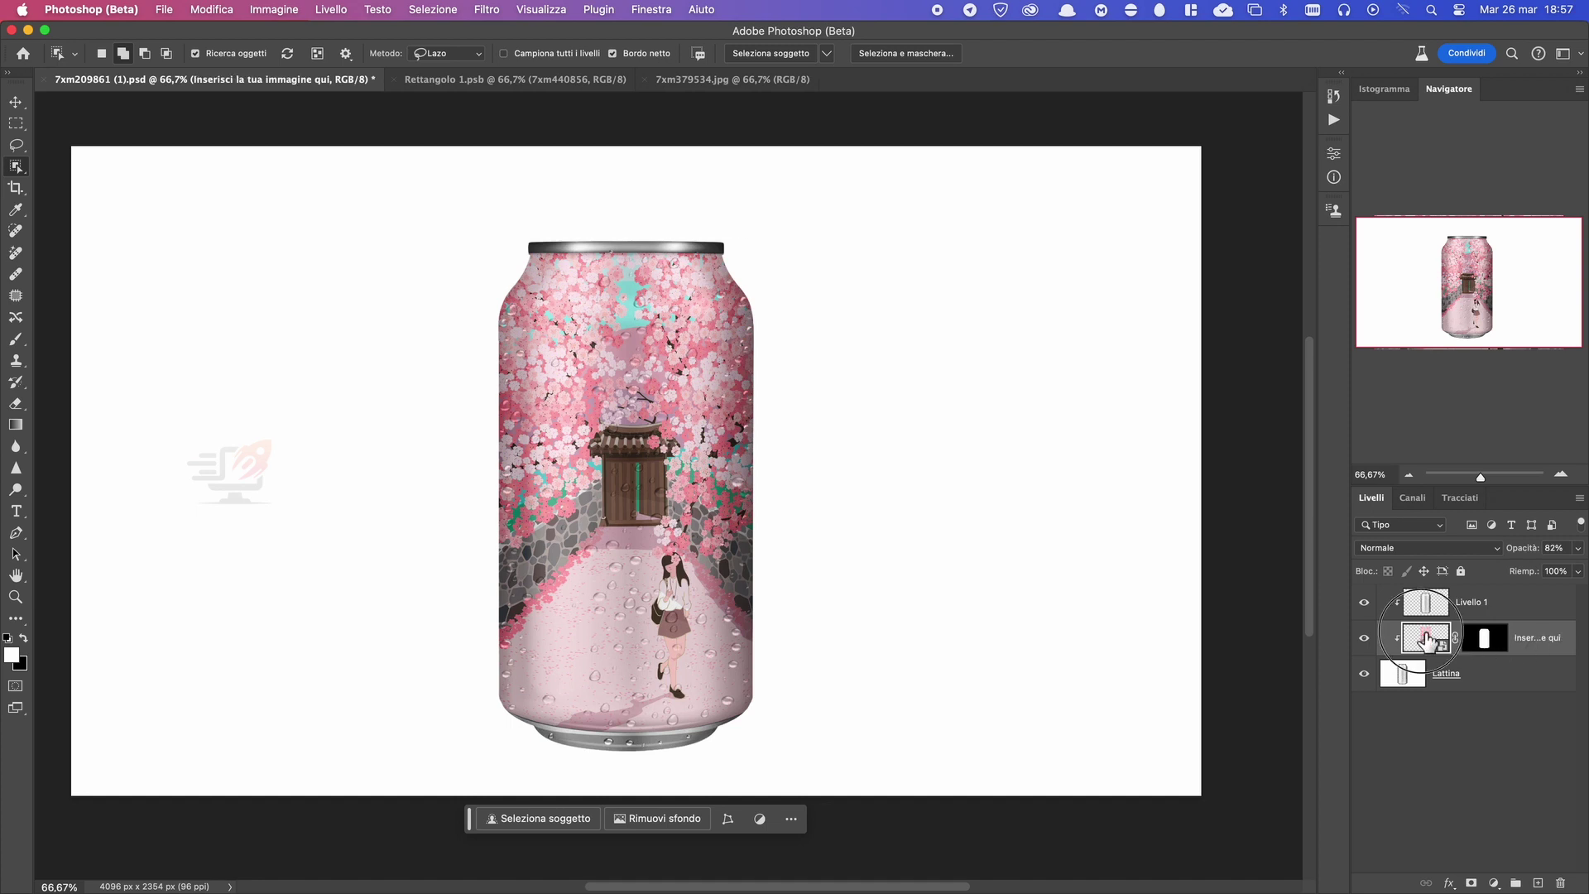
Paste the Vintage Premium Ale label into the smart object, hide the cherry-blossom layer, and save.
{"action": "double_click", "coordinate": [1425, 637]}
{"action": "key", "text": "super+v"}
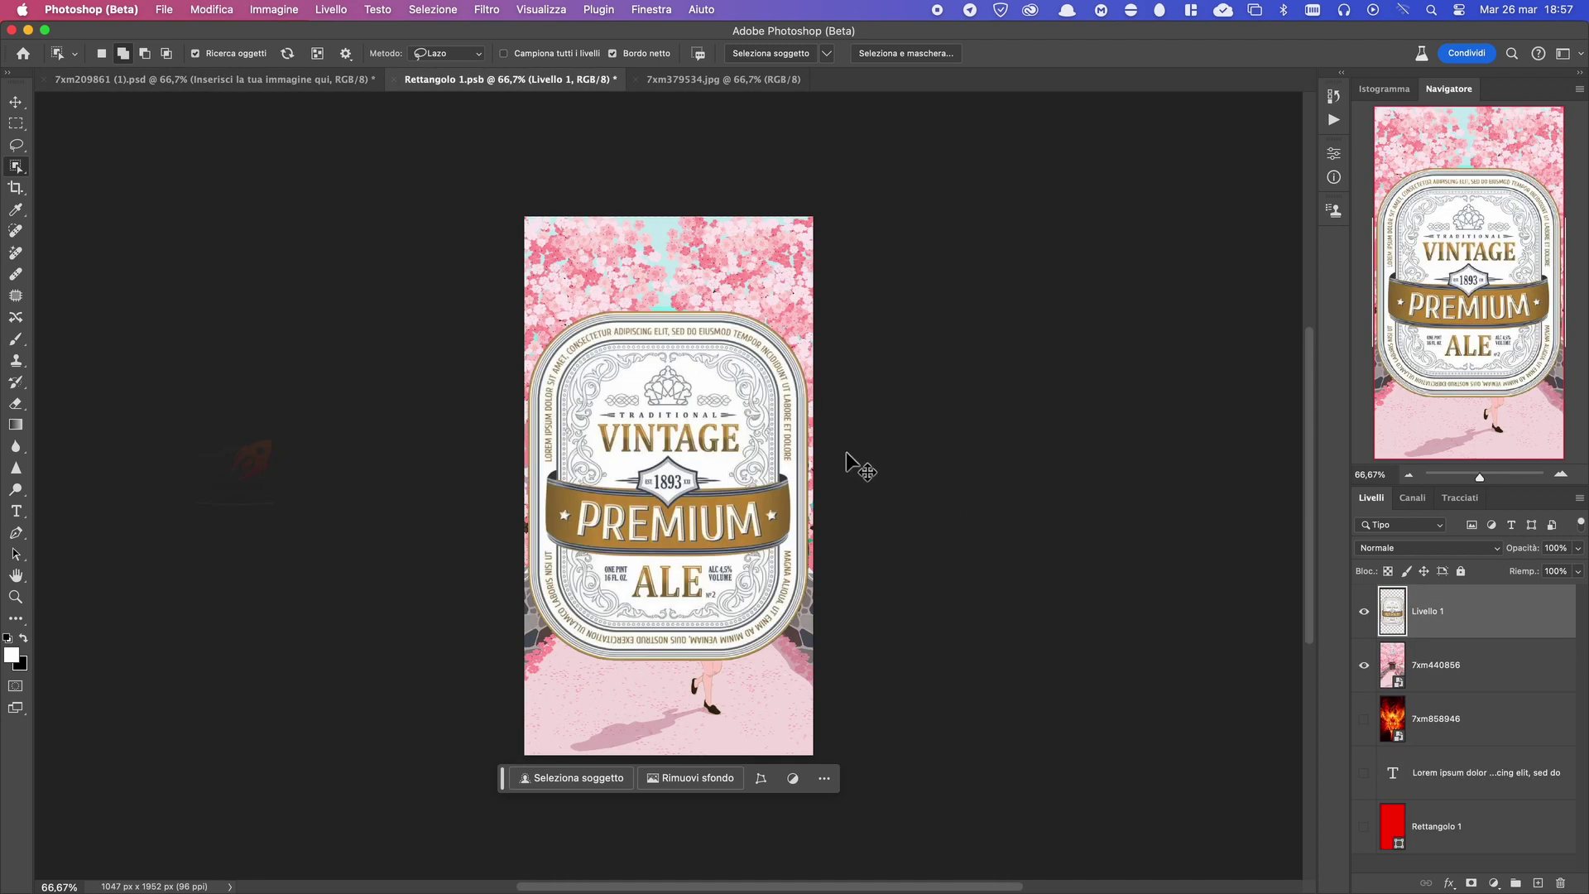
{"action": "left_click", "coordinate": [1363, 667]}
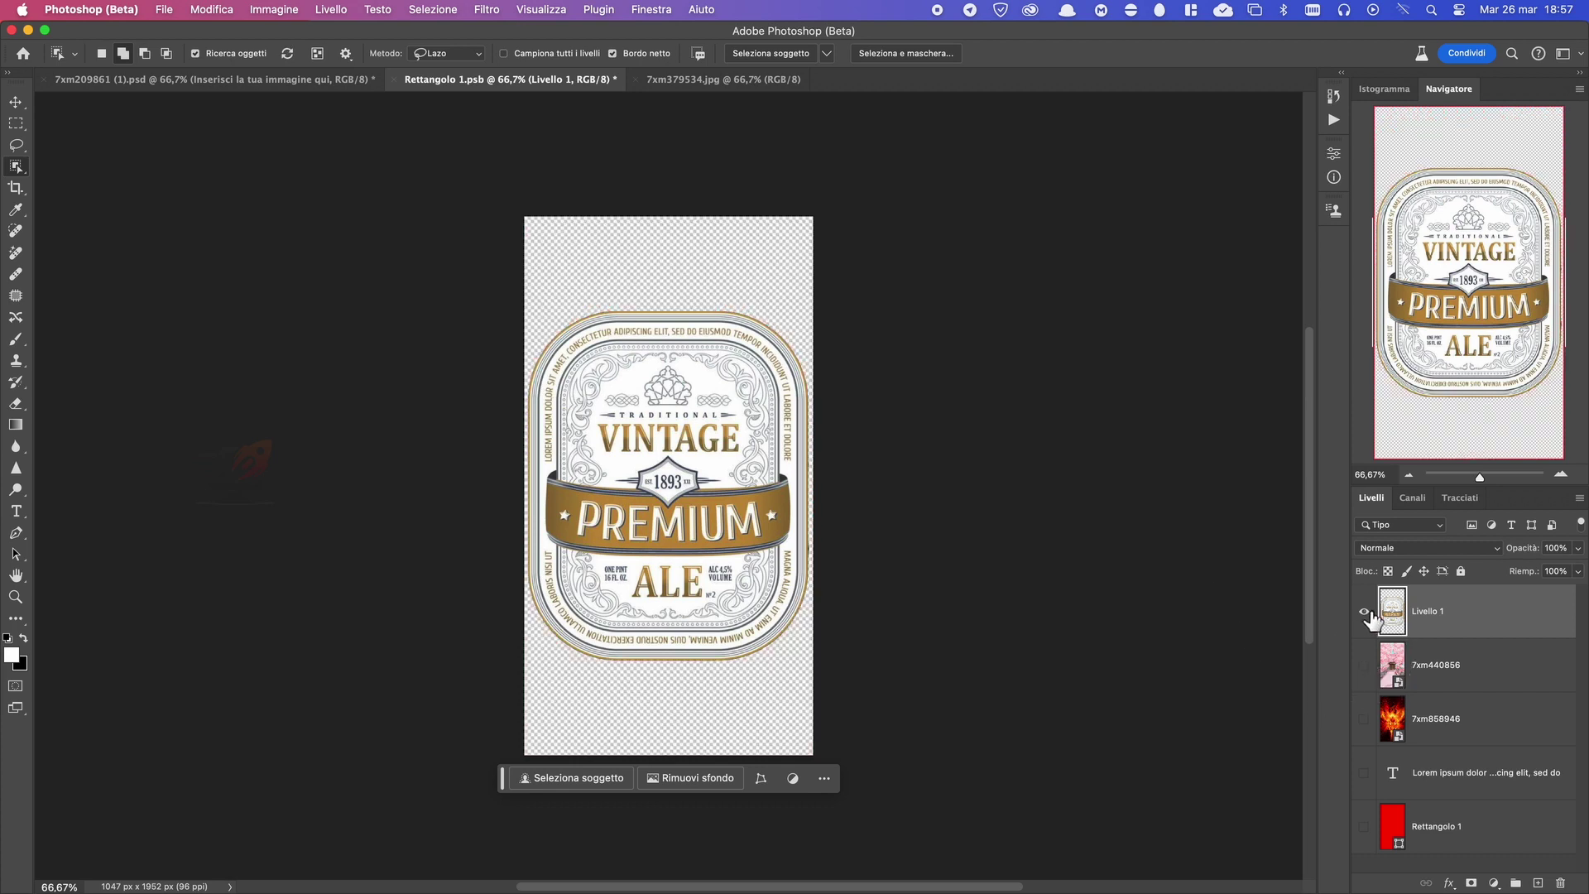
{"action": "left_click", "coordinate": [1364, 610]}
{"action": "key", "text": "super+s"}
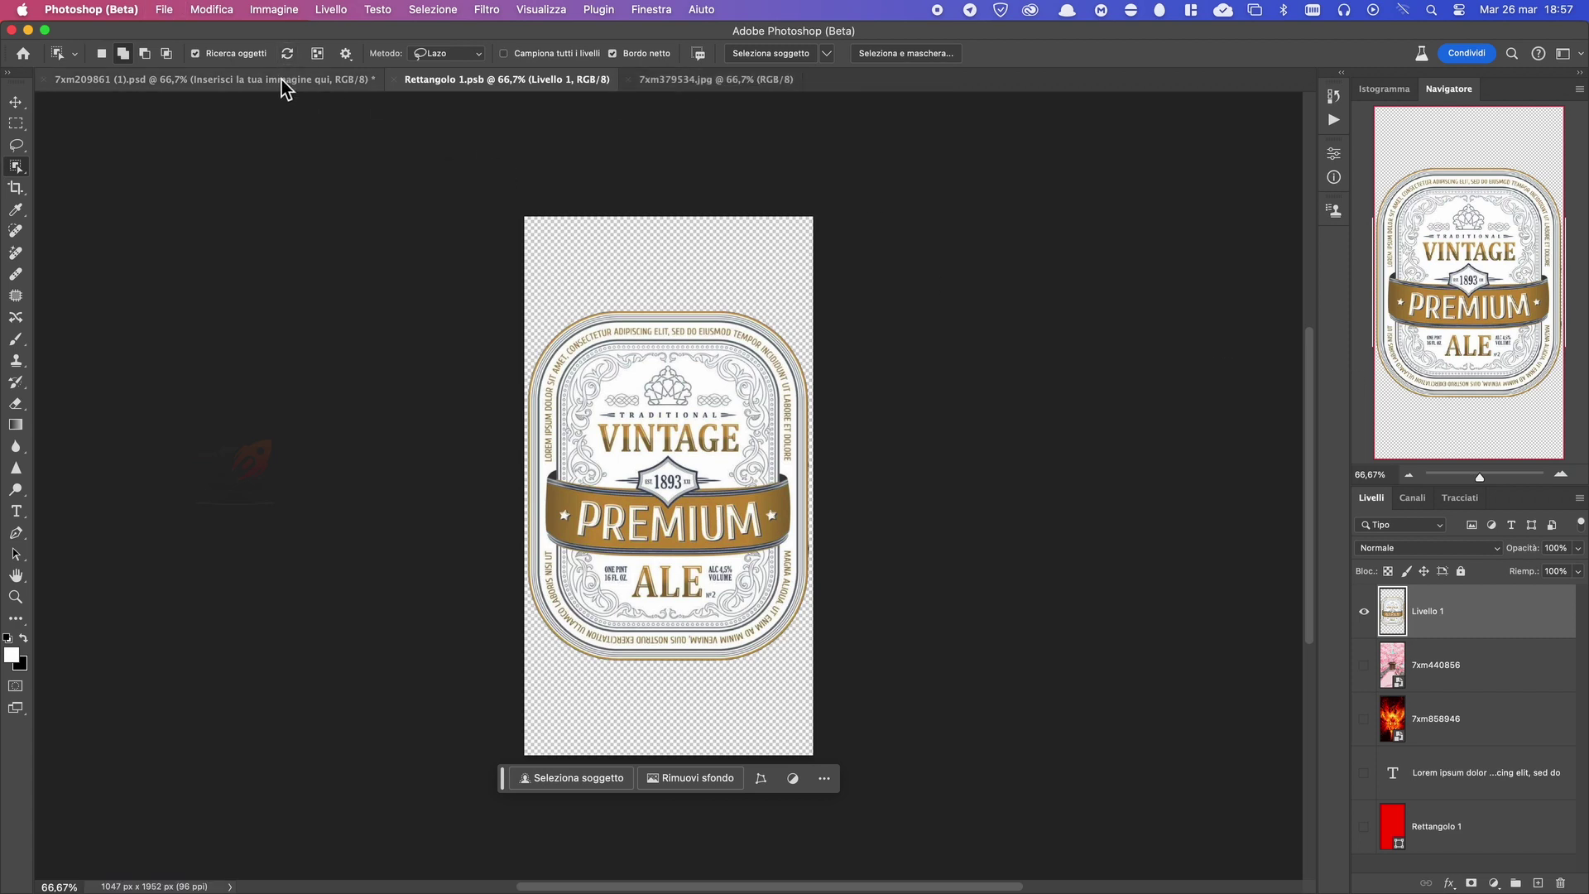
{"action": "left_click", "coordinate": [281, 80]}
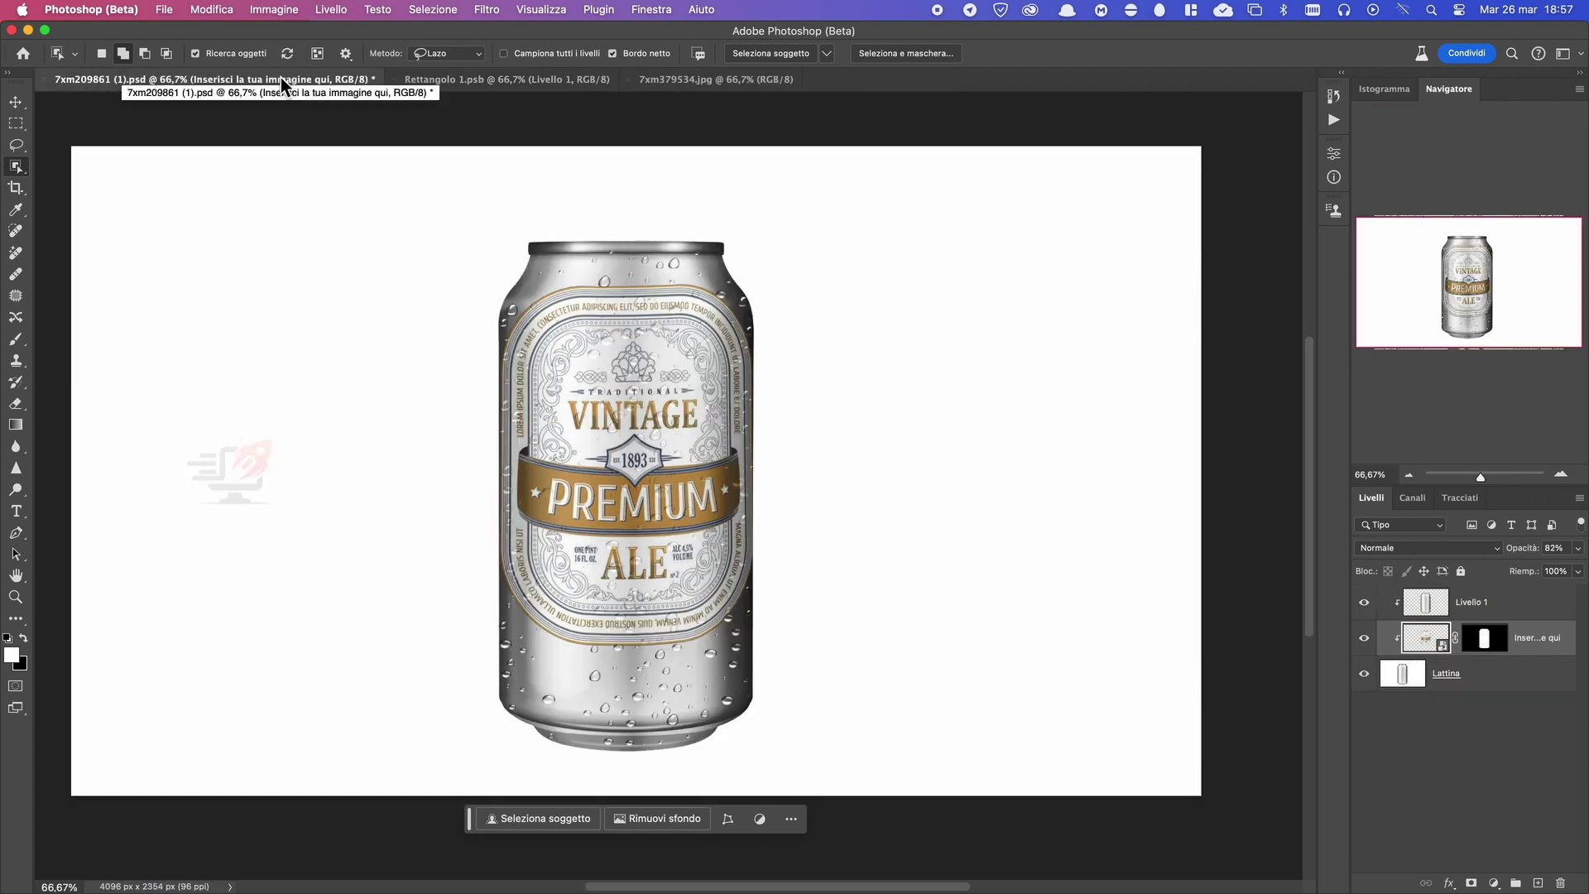
Move the beer label slightly lower, save, and return to the can mockup.
{"action": "left_click", "coordinate": [460, 79]}
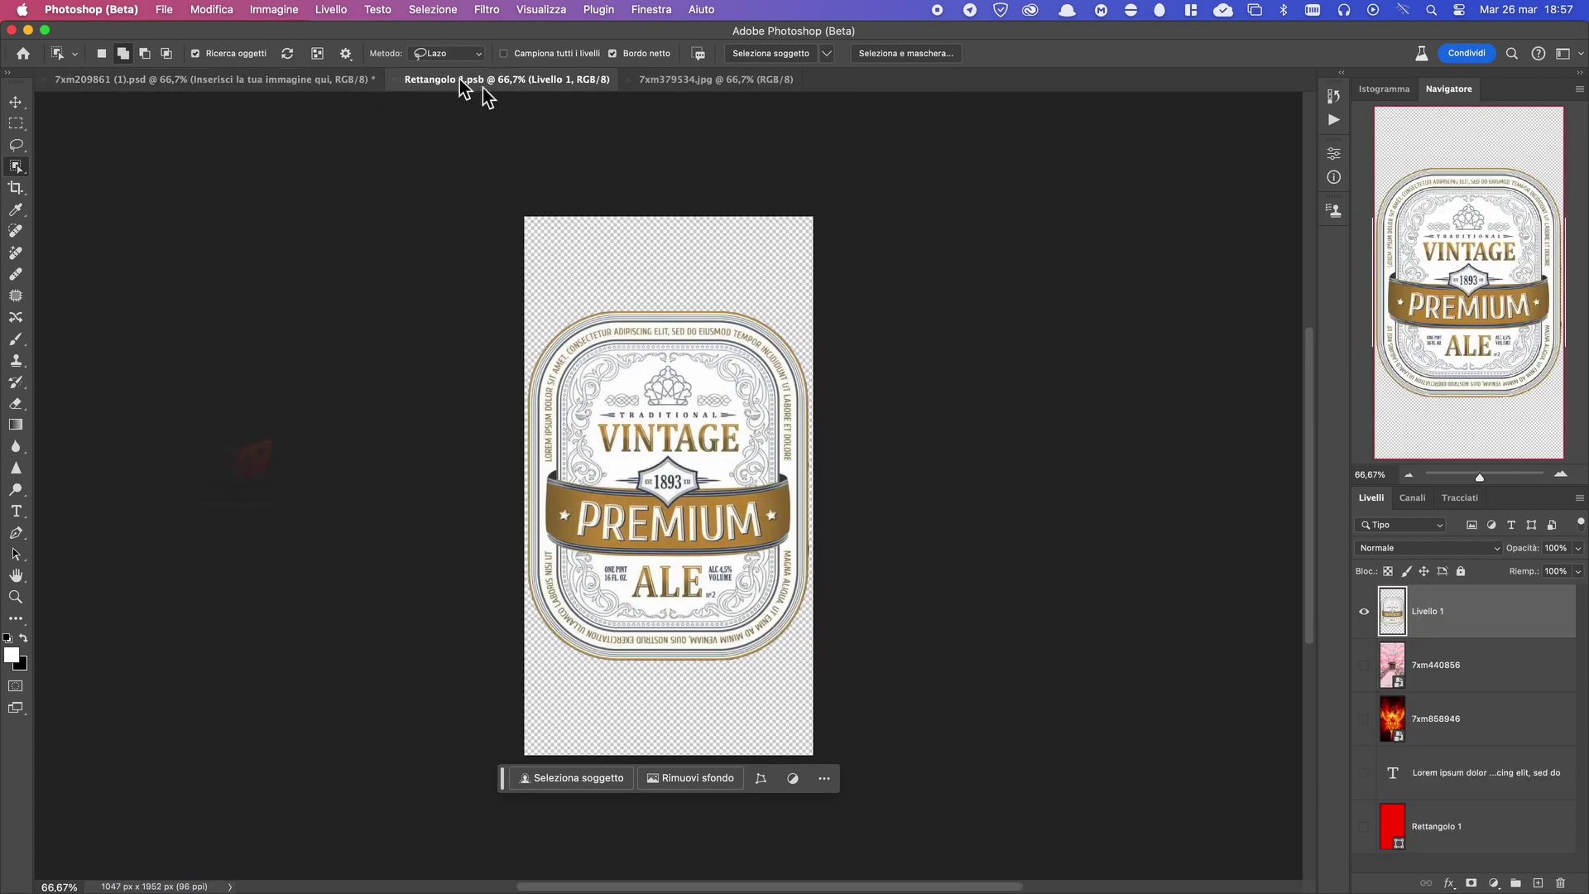
{"action": "left_click", "coordinate": [725, 383]}
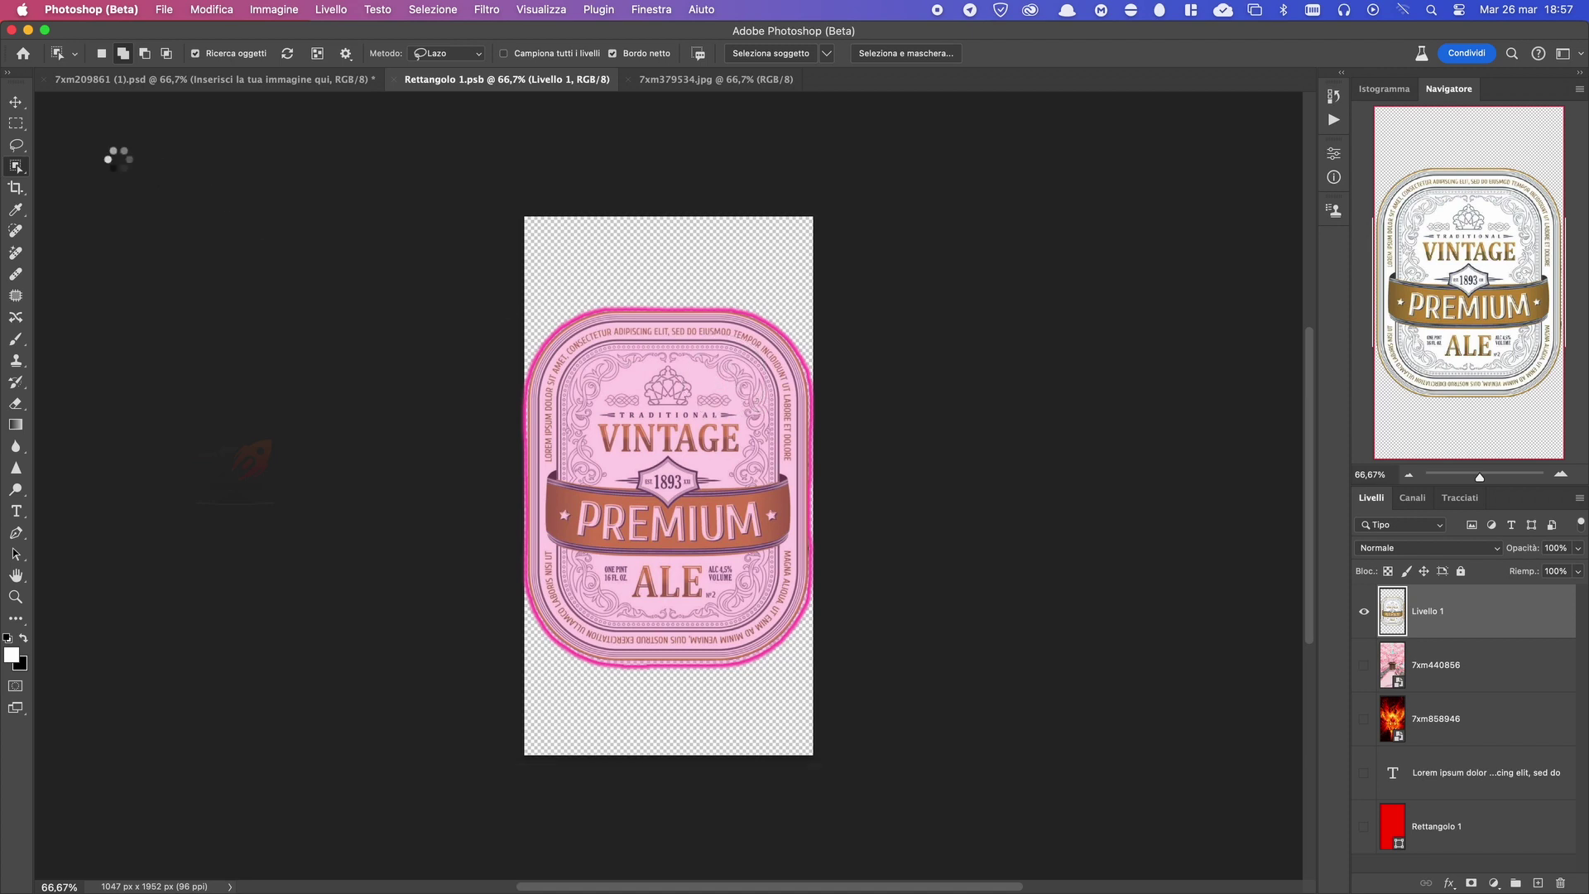
{"action": "left_click", "coordinate": [15, 103]}
{"action": "key", "text": "super+d"}
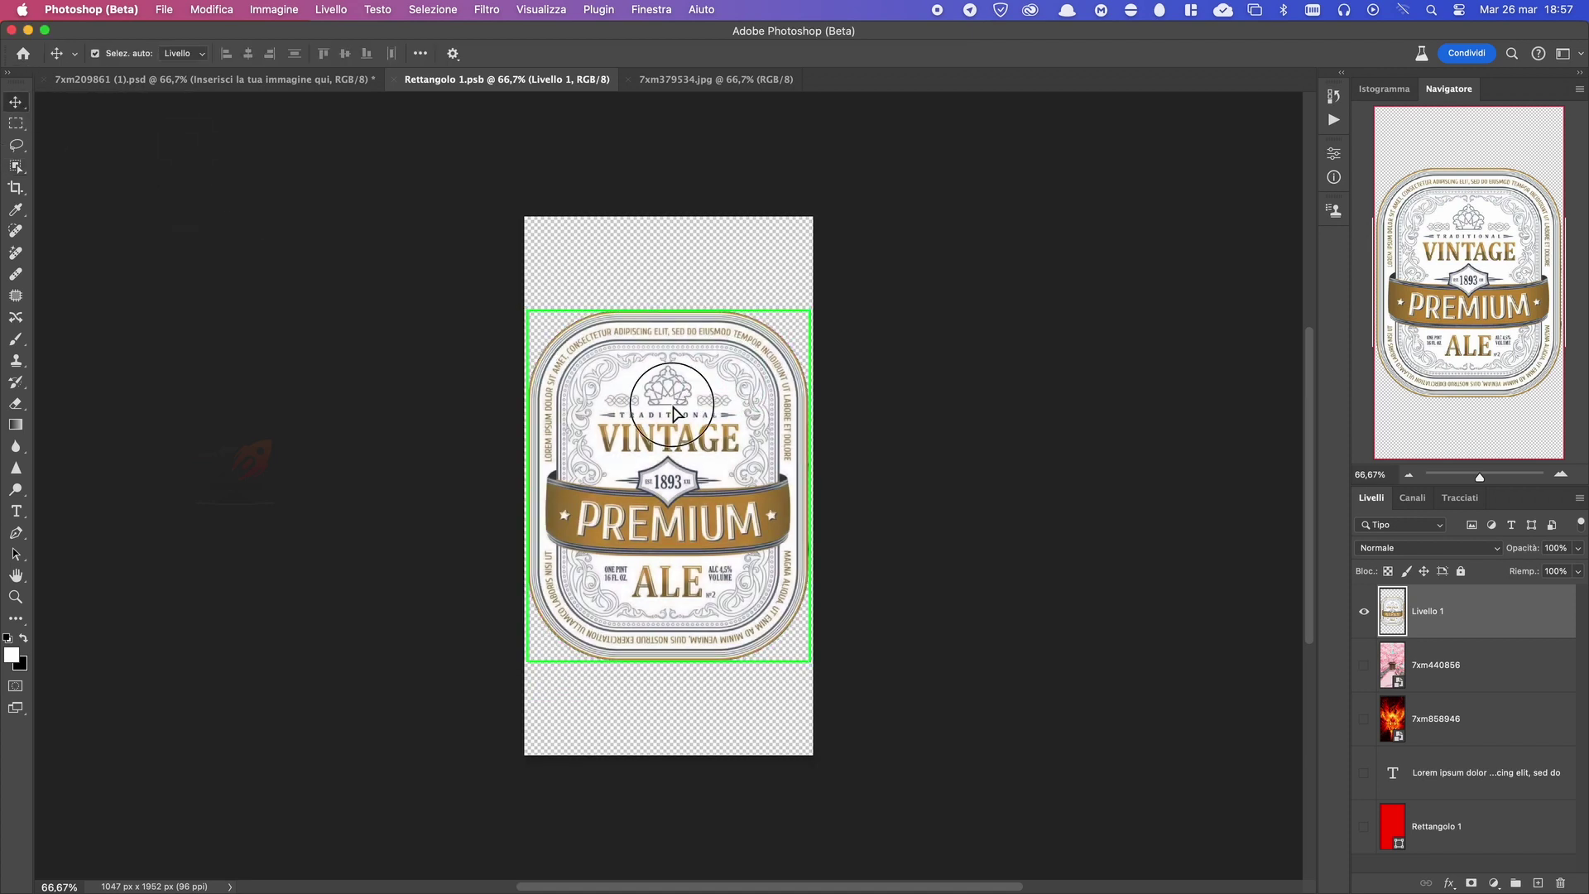
{"action": "left_click_drag", "start_coordinate": [674, 413], "coordinate": [672, 462]}
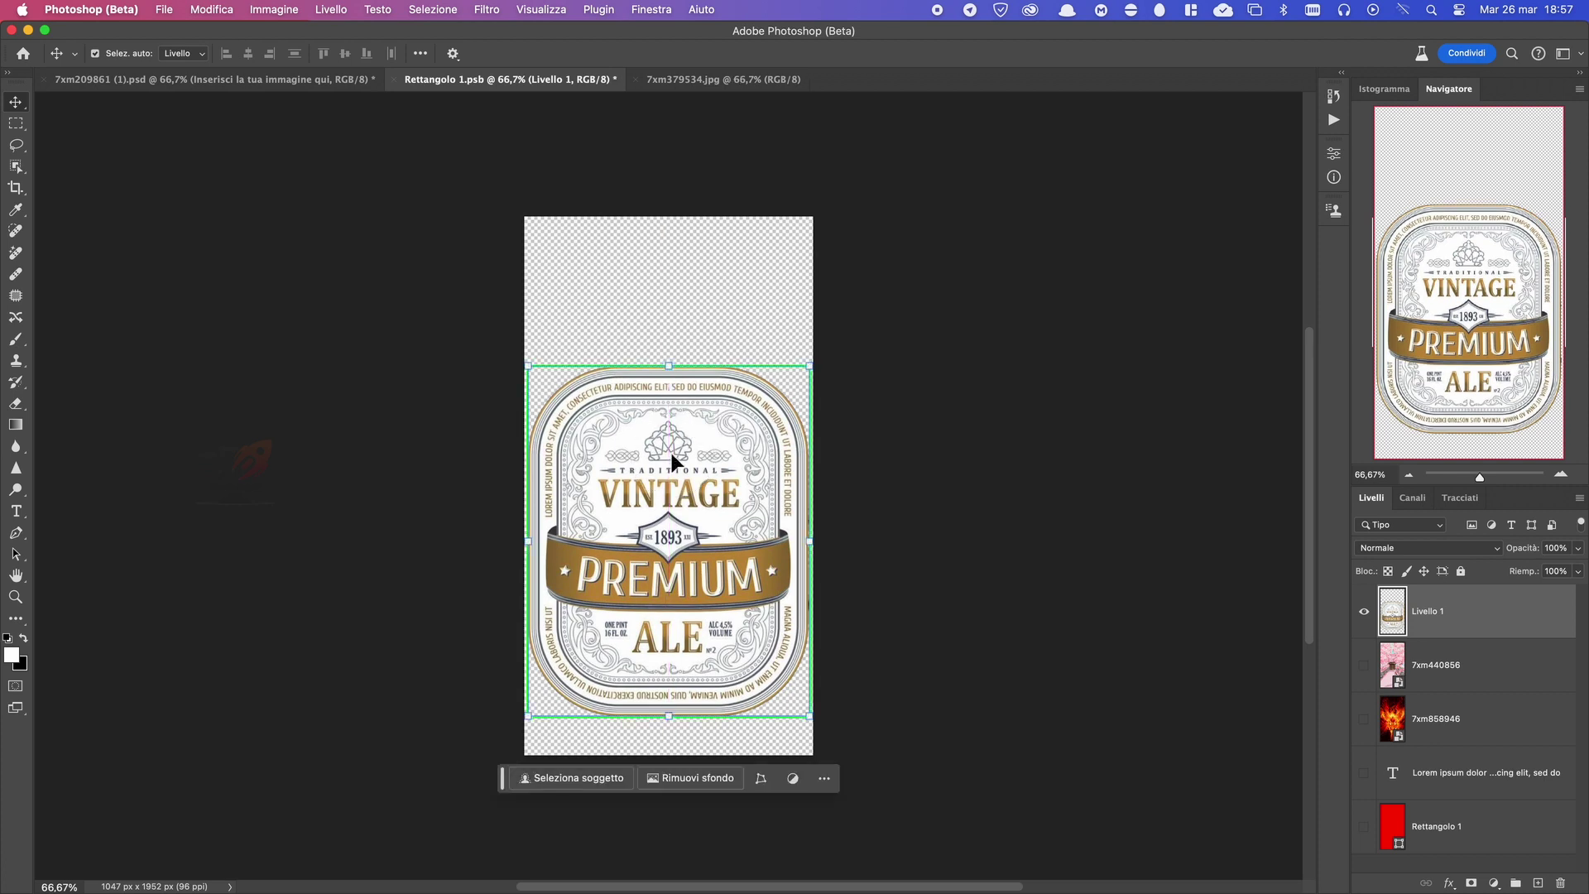
{"action": "key", "text": "super+s"}
{"action": "left_click", "coordinate": [282, 81]}
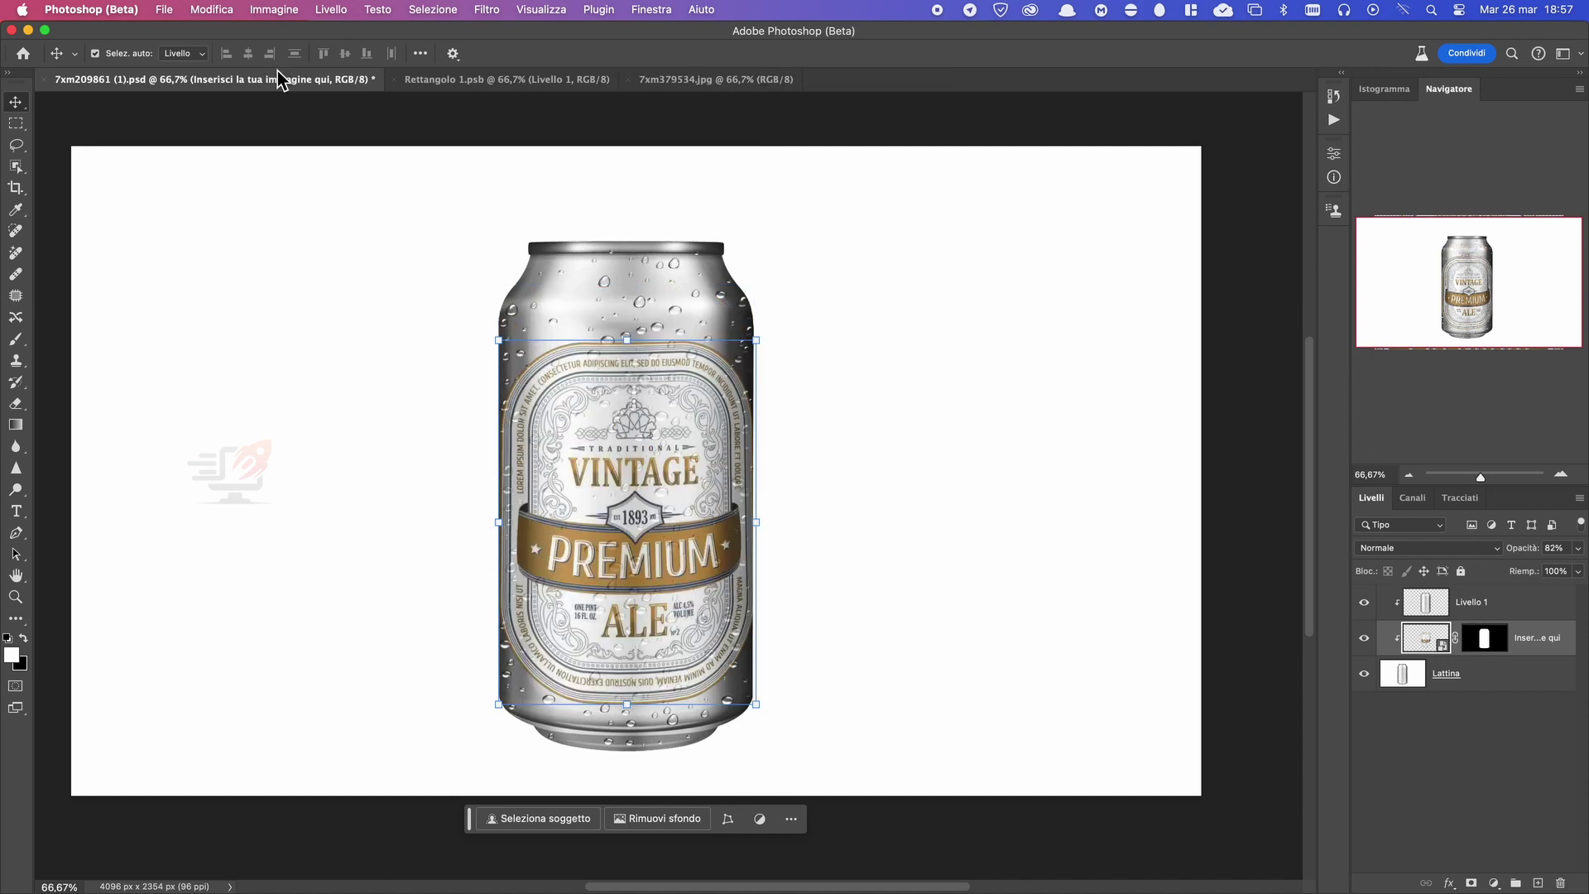
{"action": "left_click", "coordinate": [863, 361]}
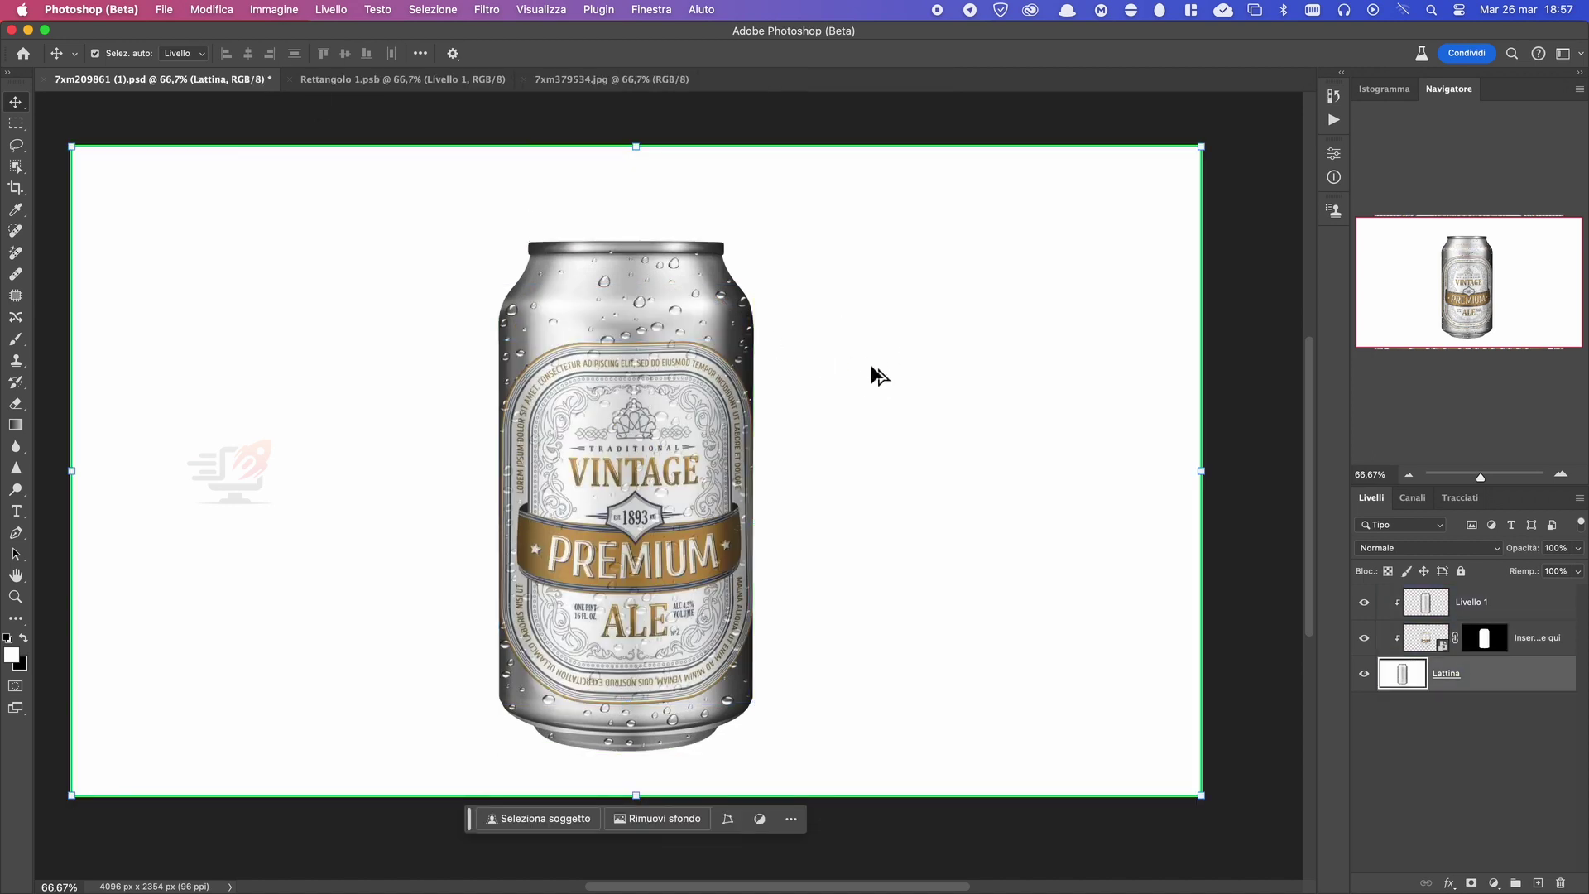
Set the beer label to 82% opacity and the Livello 1 shading to 64%, then zoom in.
{"action": "left_click", "coordinate": [1417, 644]}
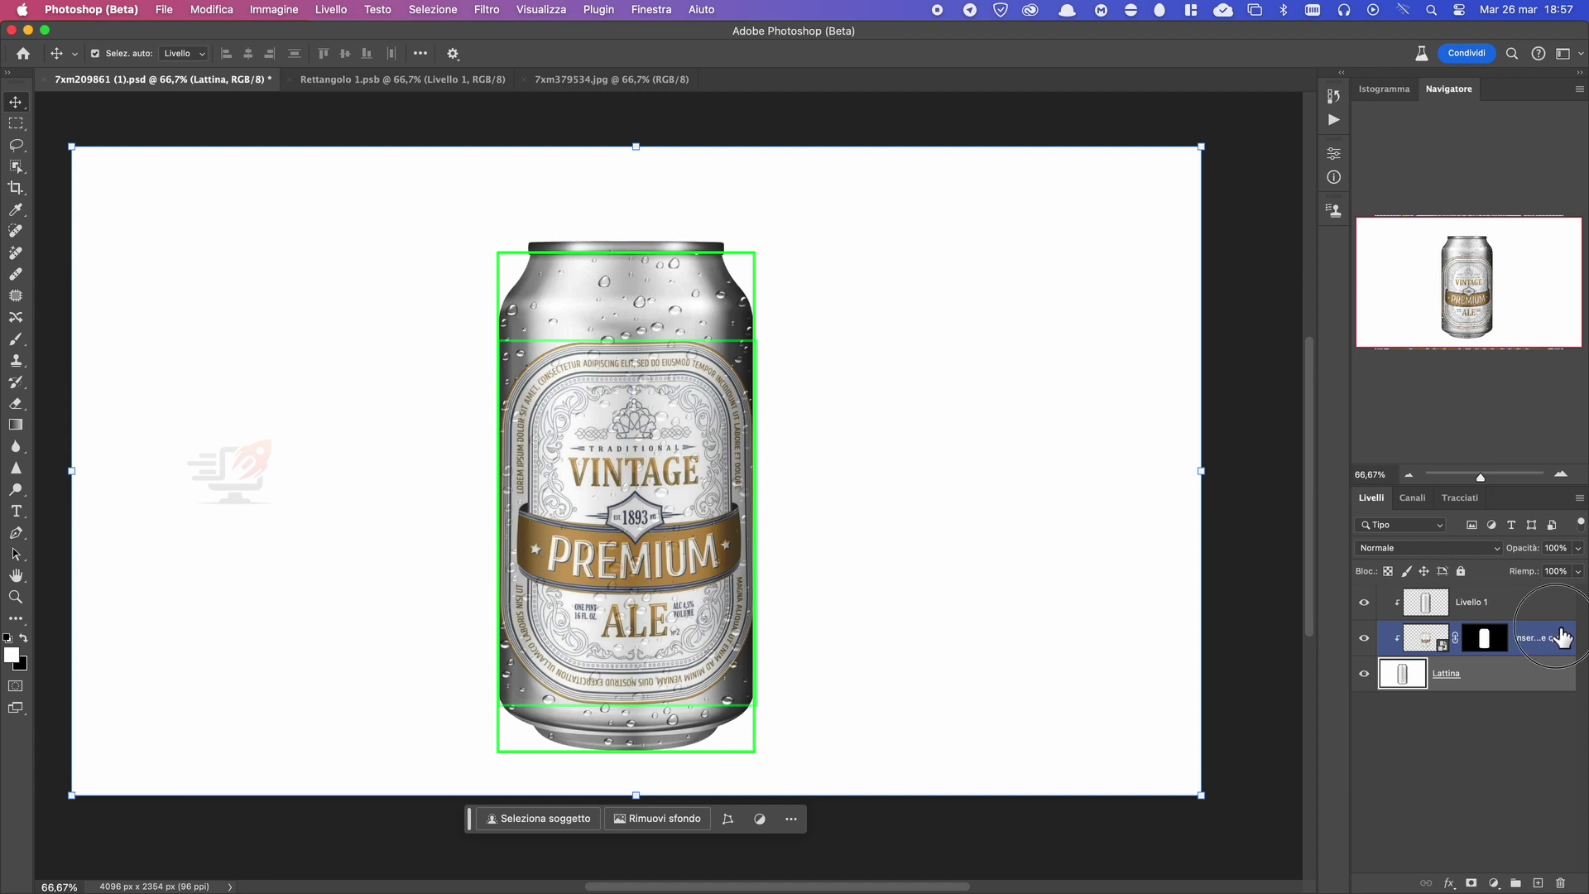
{"action": "left_click_drag", "start_coordinate": [1578, 548], "coordinate": [1577, 569]}
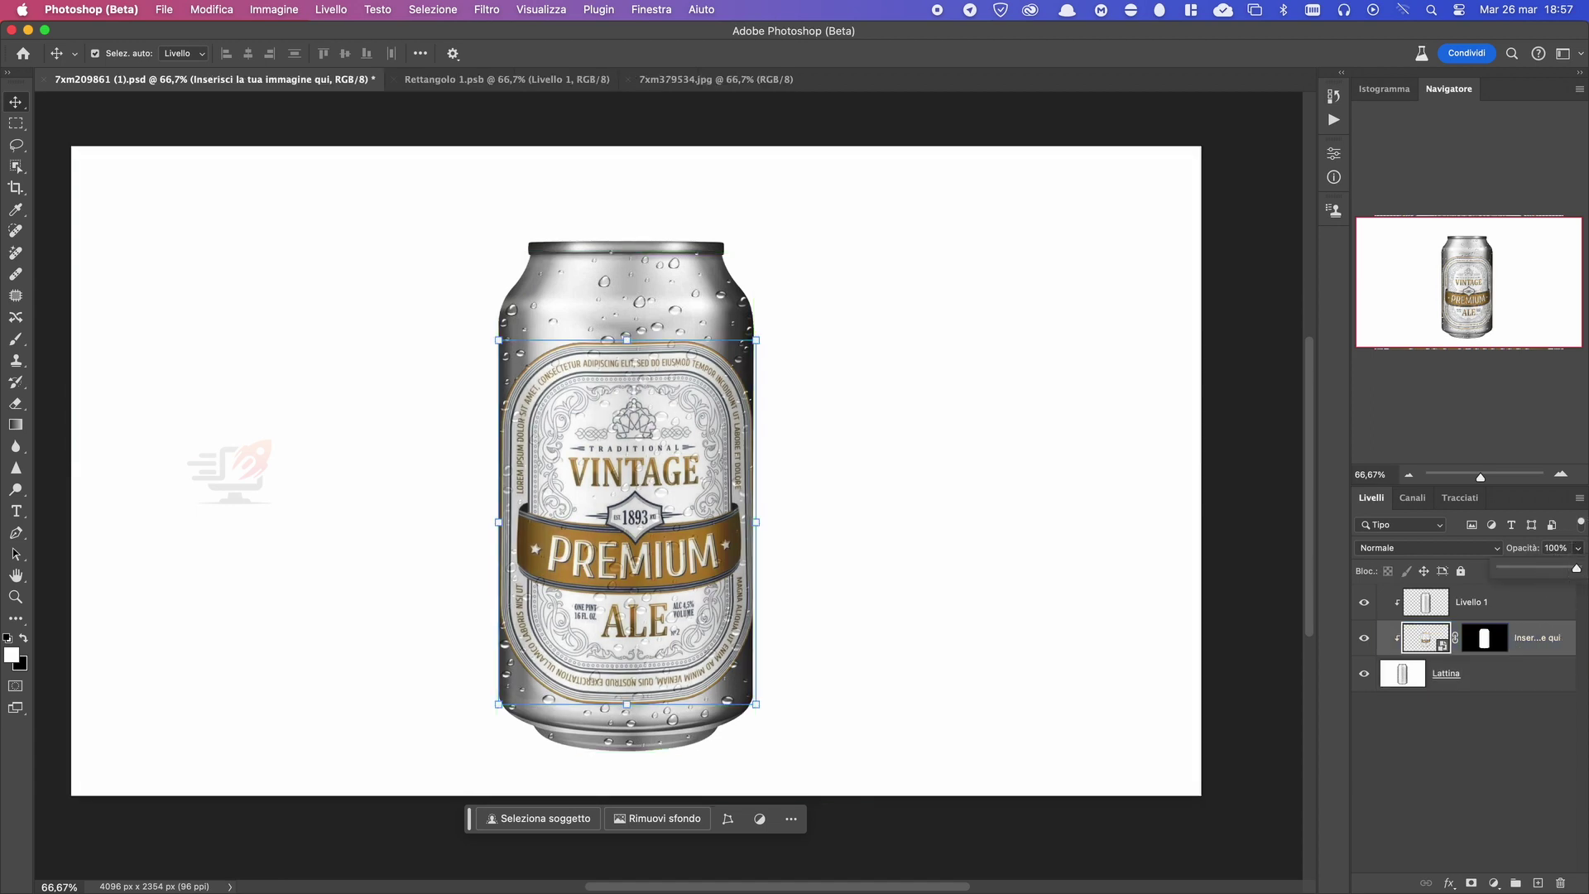
{"action": "left_click", "coordinate": [1531, 815]}
{"action": "left_click", "coordinate": [950, 513]}
{"action": "left_click", "coordinate": [1506, 603]}
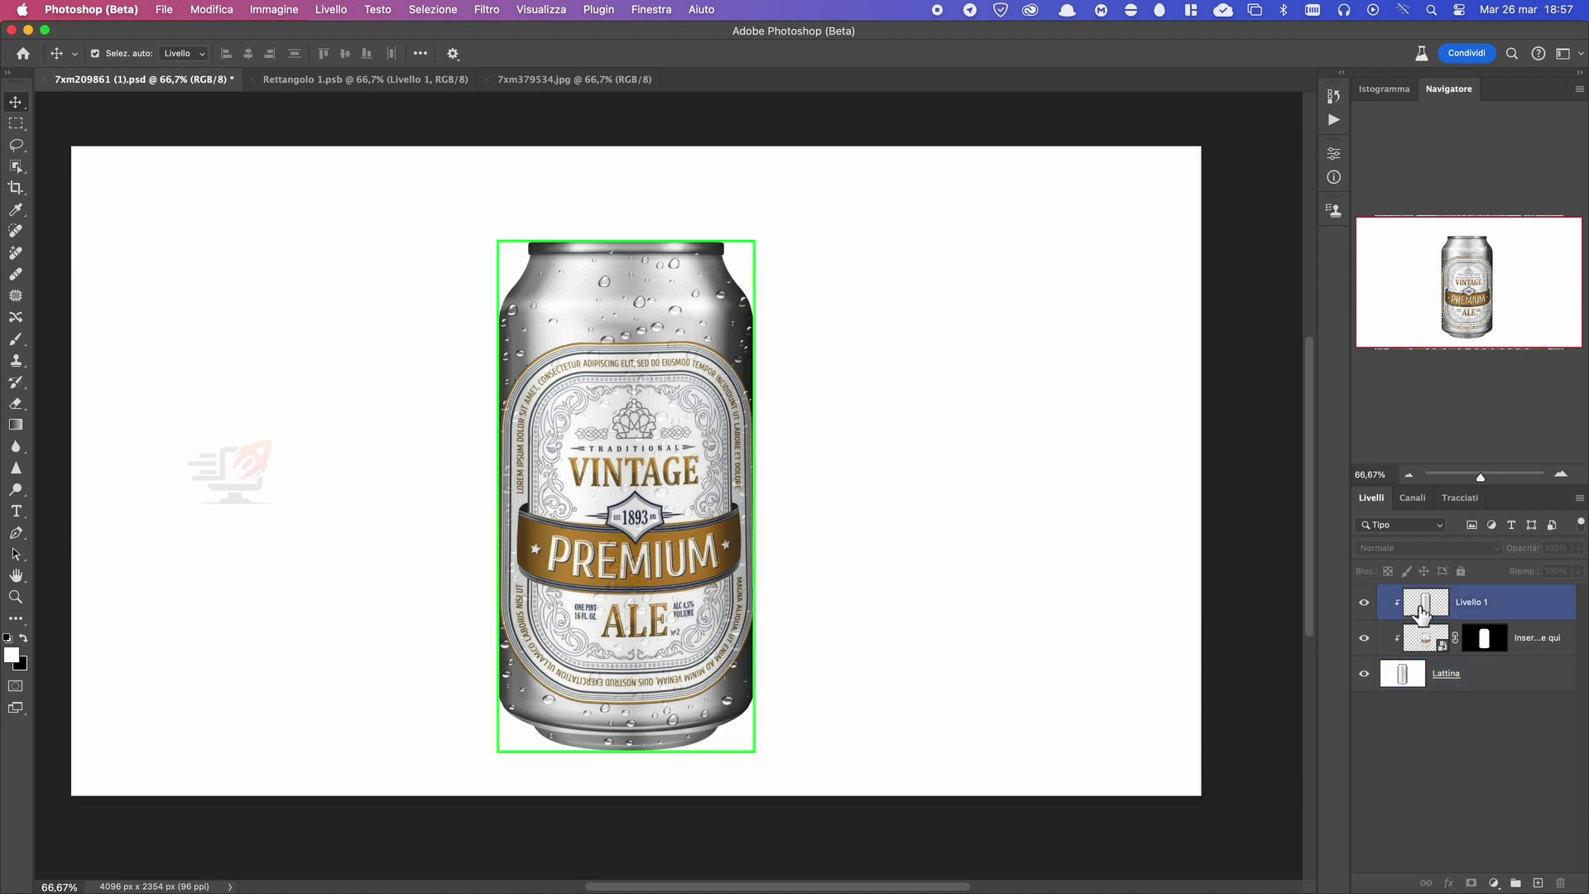
{"action": "left_click", "coordinate": [1577, 546]}
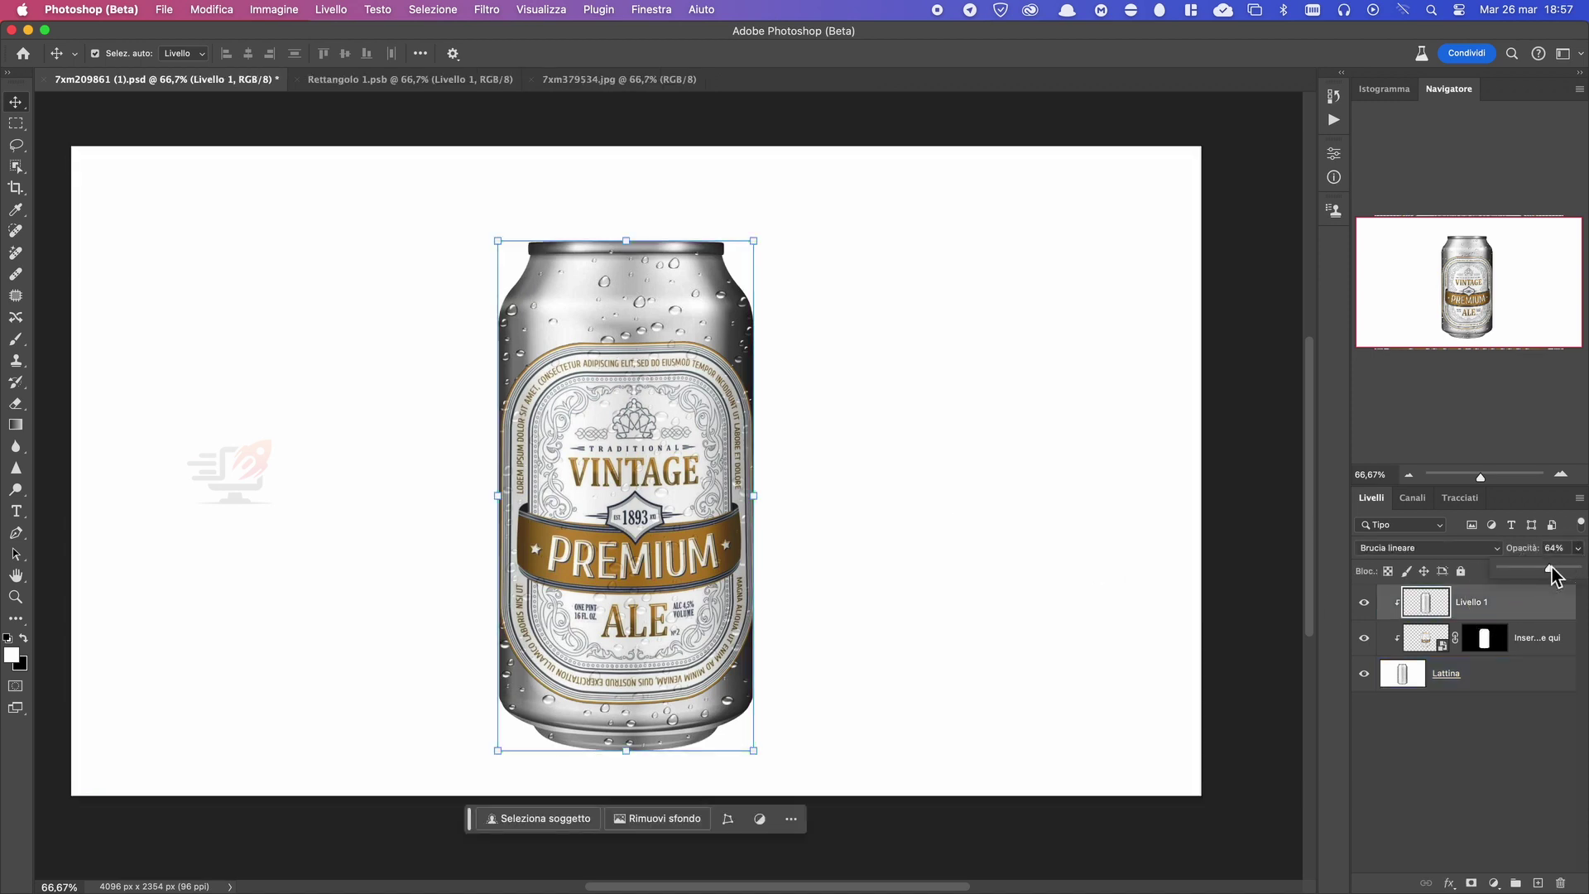
{"action": "left_click", "coordinate": [1072, 540]}
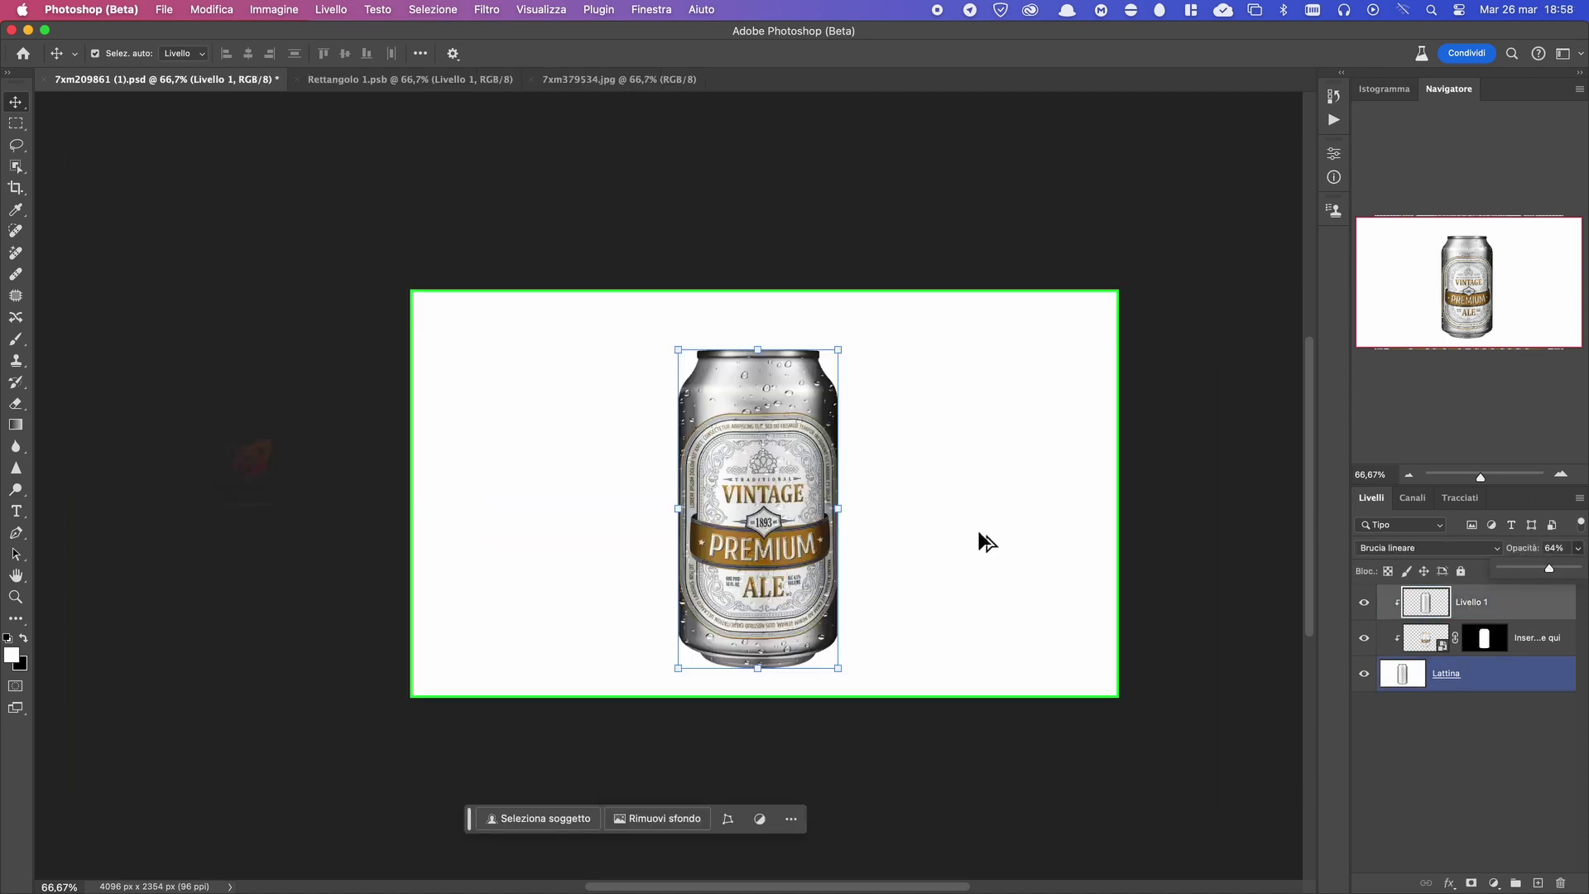
{"action": "scroll", "coordinate": [978, 529], "scroll_direction": "up", "scroll_amount": 2}
{"action": "scroll", "coordinate": [978, 530], "scroll_direction": "up", "scroll_amount": 2}
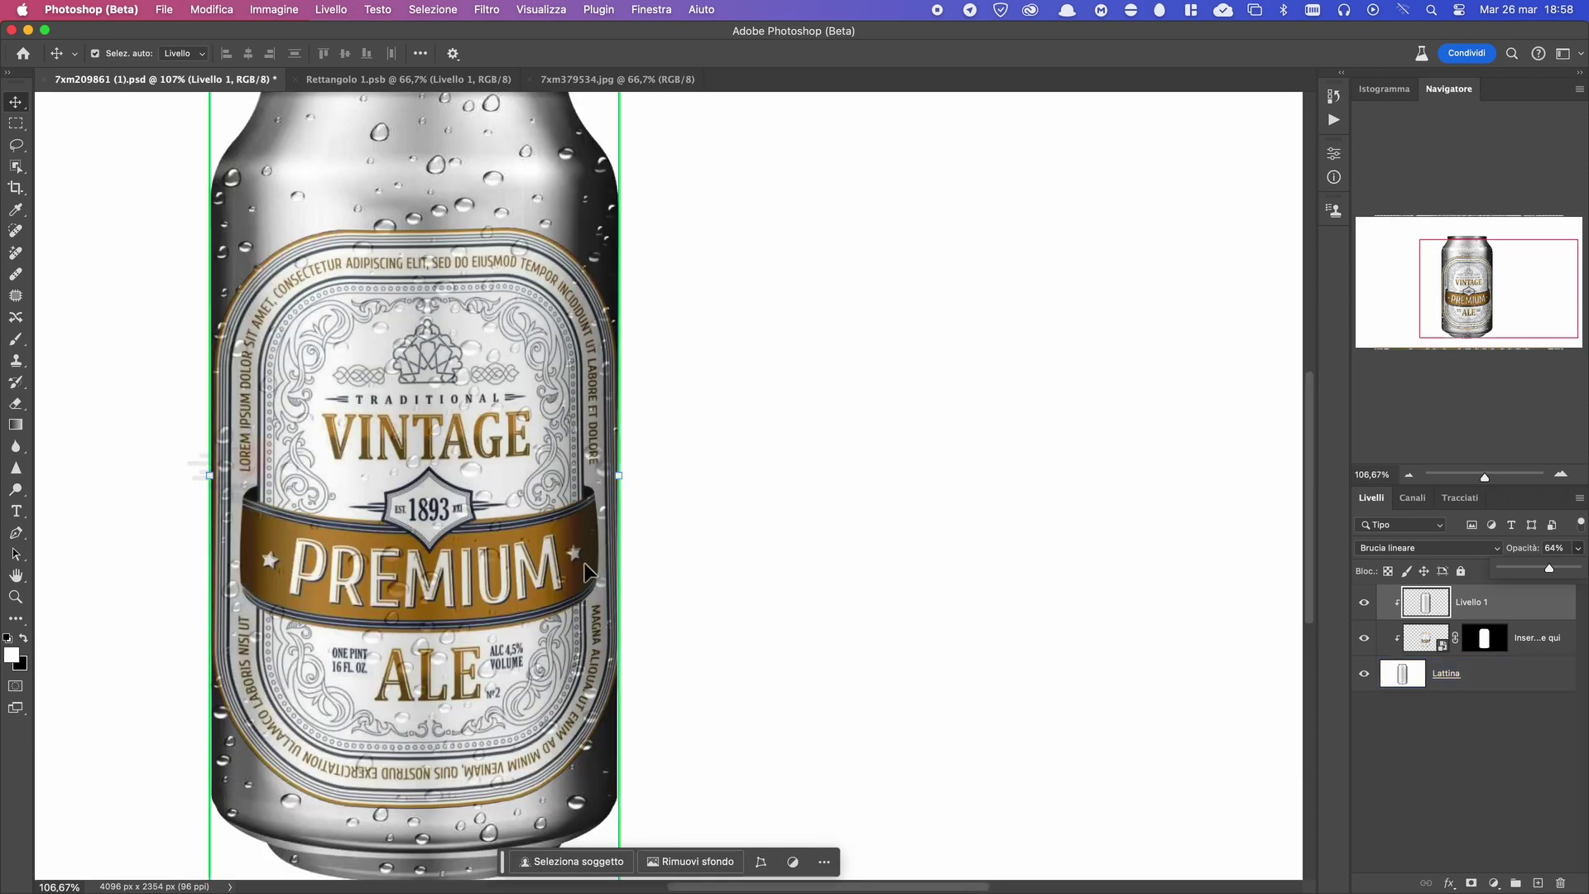